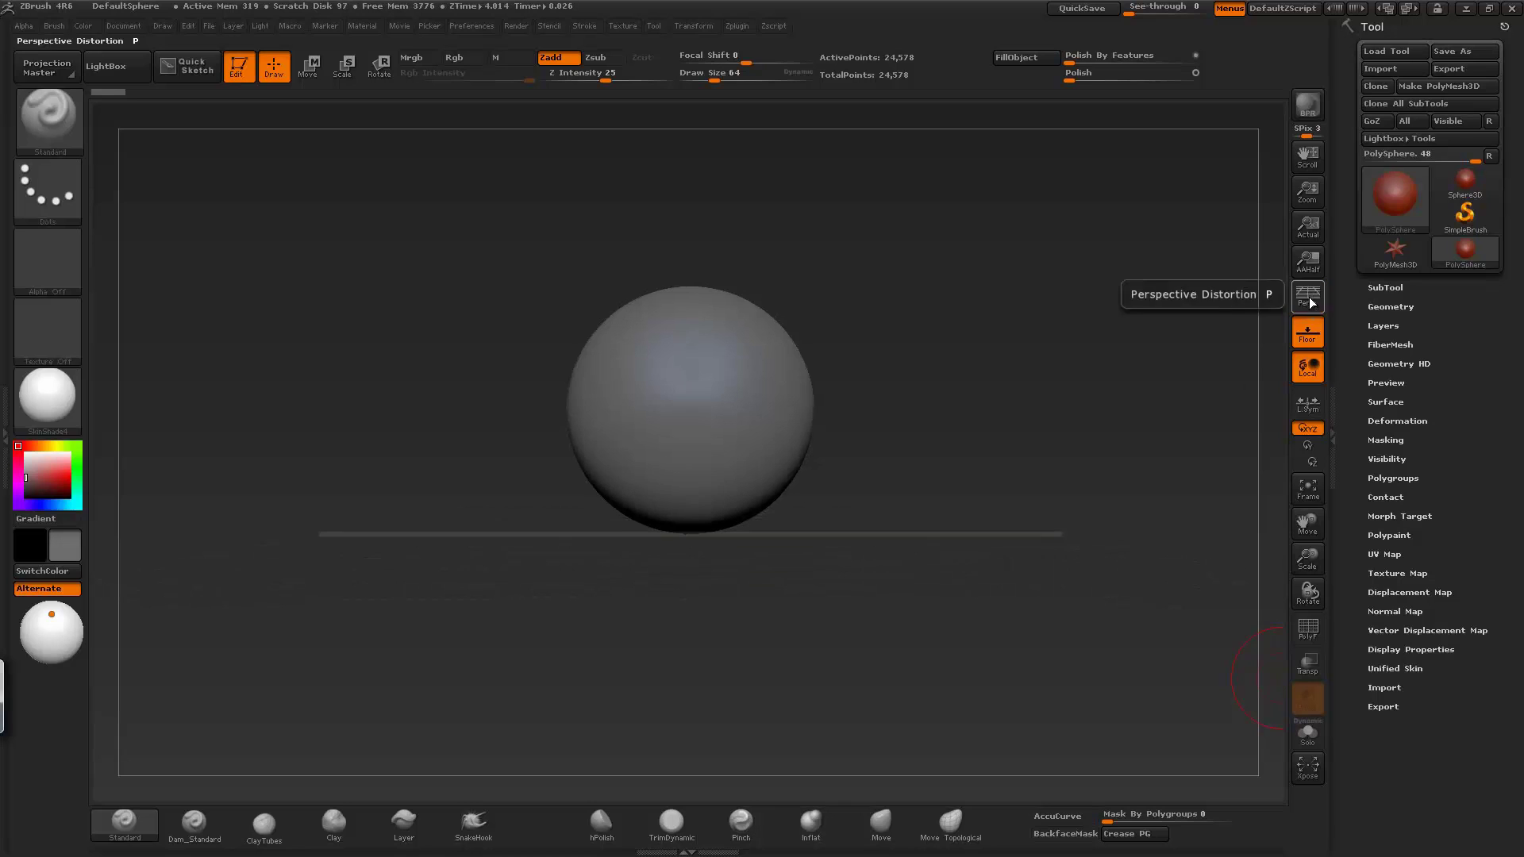
# - Hide the floor grid and rough the sphere into a tall head with Move and ClayTubes, pulling the chin down
pyautogui.click(1307, 332)
pyautogui.moveTo(719, 547)
pyautogui.mouseDown()
pyautogui.moveTo(682, 659)
pyautogui.moveTo(818, 516)
pyautogui.moveTo(963, 514)
pyautogui.moveTo(844, 406)
pyautogui.moveTo(1024, 516)
pyautogui.moveTo(754, 357)
pyautogui.moveTo(476, 333)
pyautogui.moveTo(690, 357)
pyautogui.mouseUp()
pyautogui.click(264, 824)
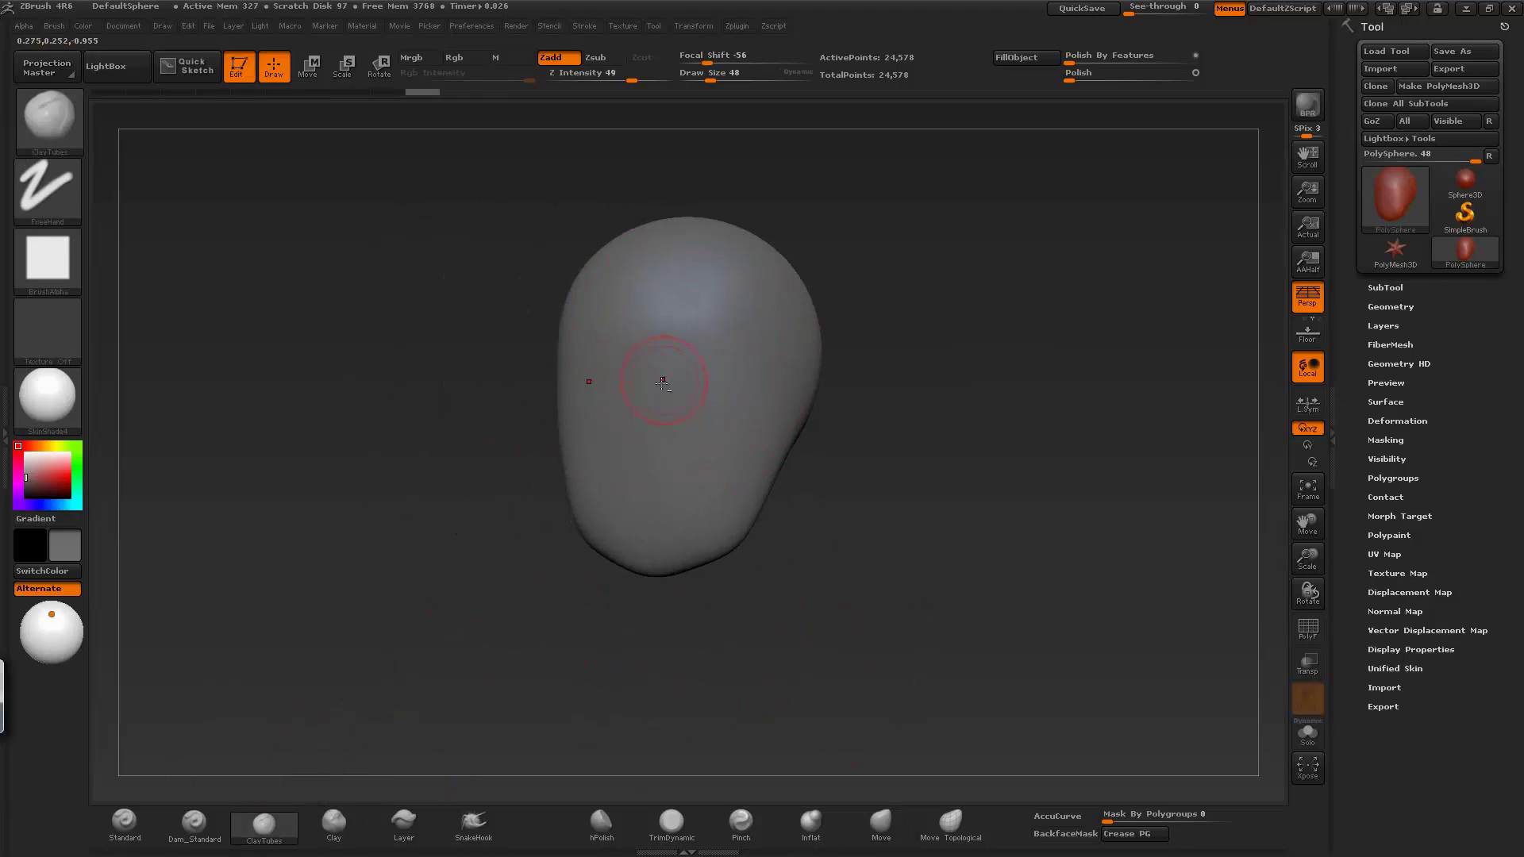
pyautogui.moveTo(842, 509); pyautogui.dragTo(686, 436)
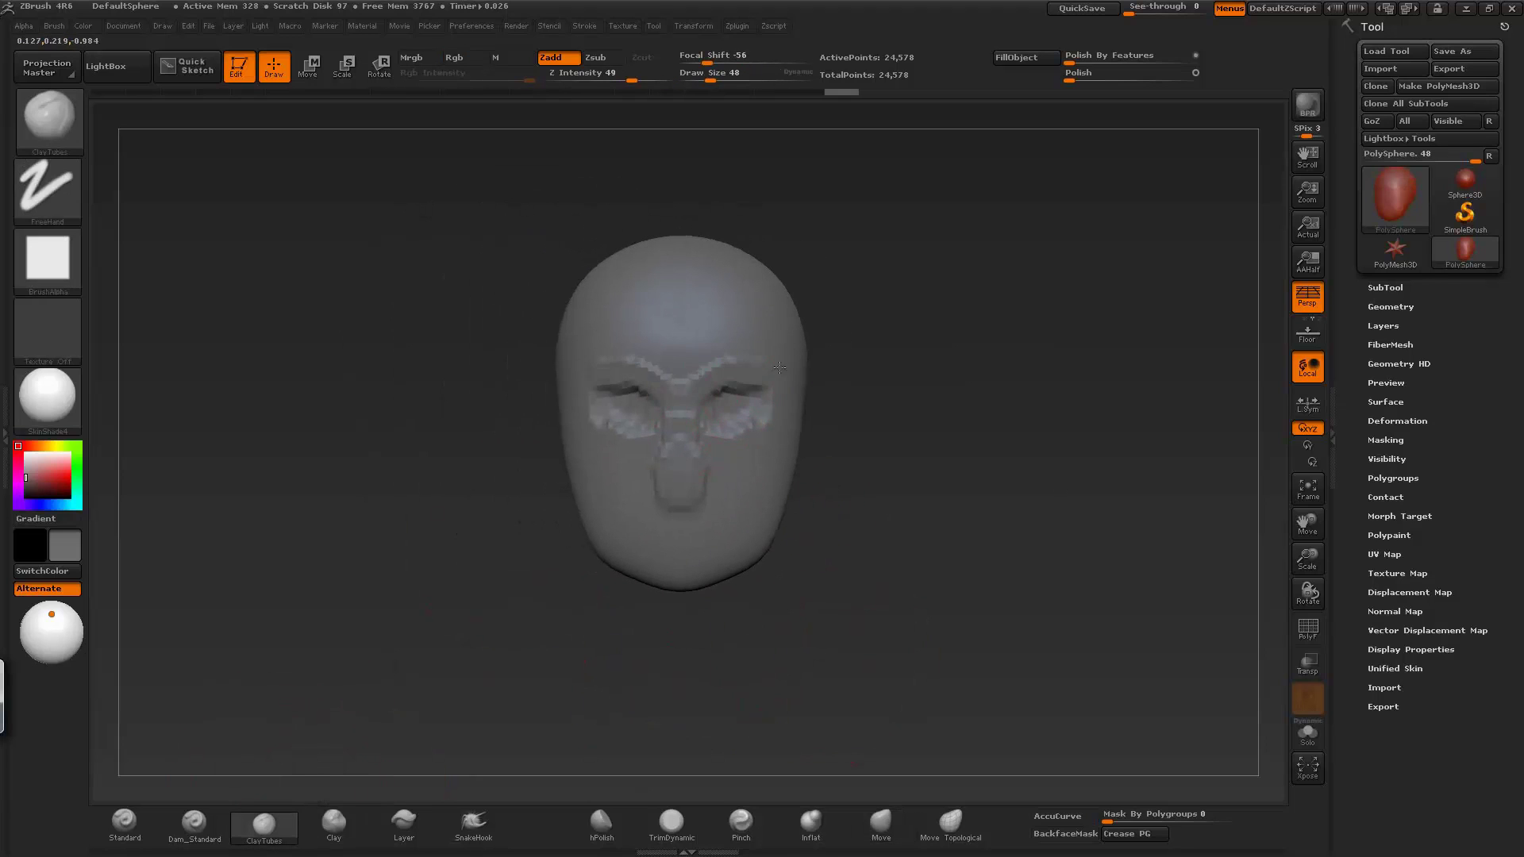
pyautogui.click(881, 824)
pyautogui.moveTo(681, 524); pyautogui.dragTo(684, 564)
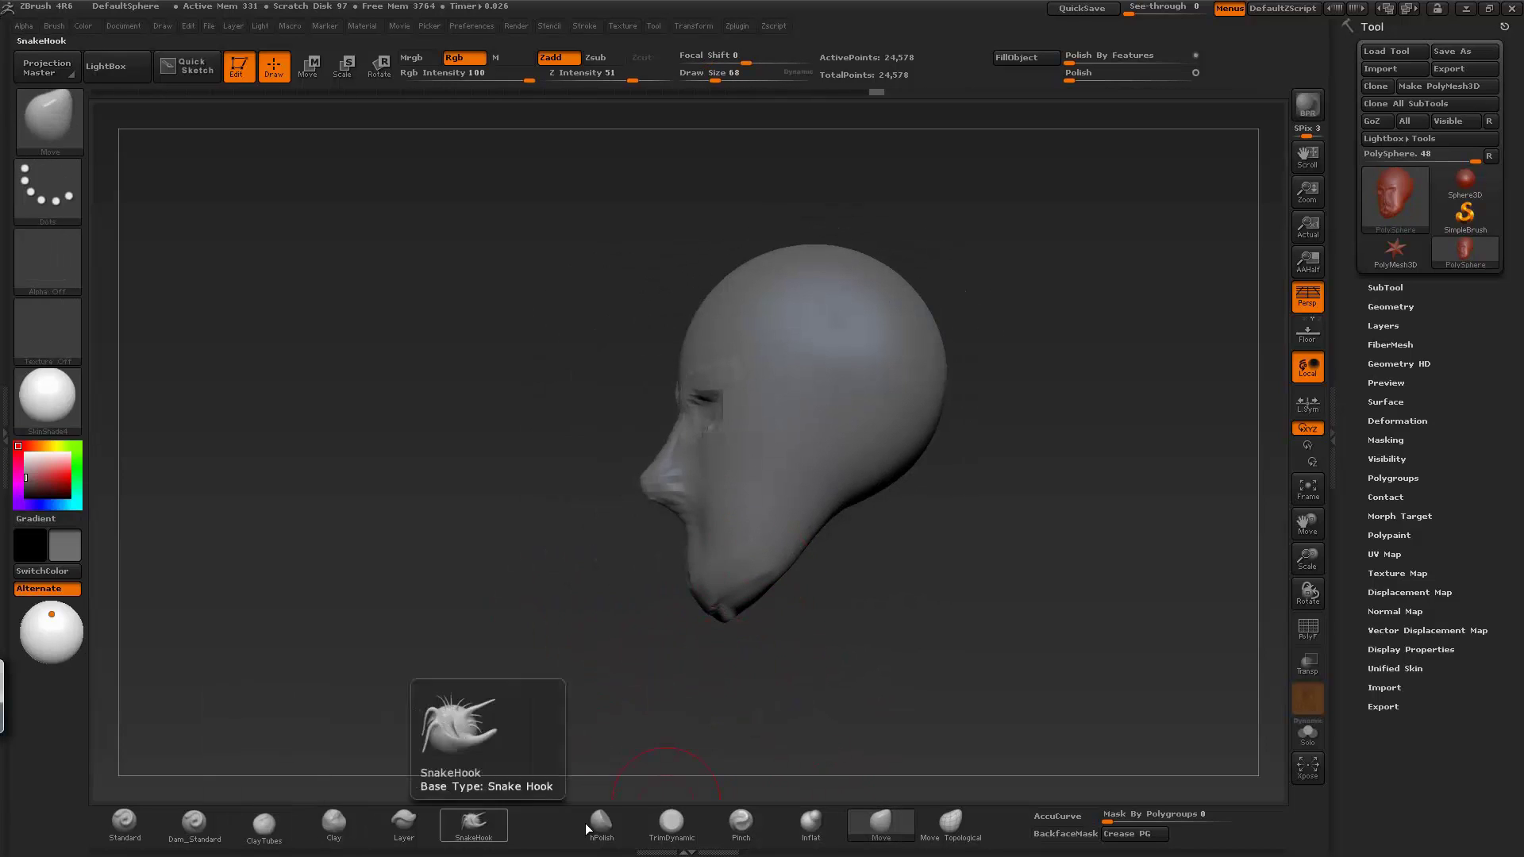
pyautogui.click(334, 825)
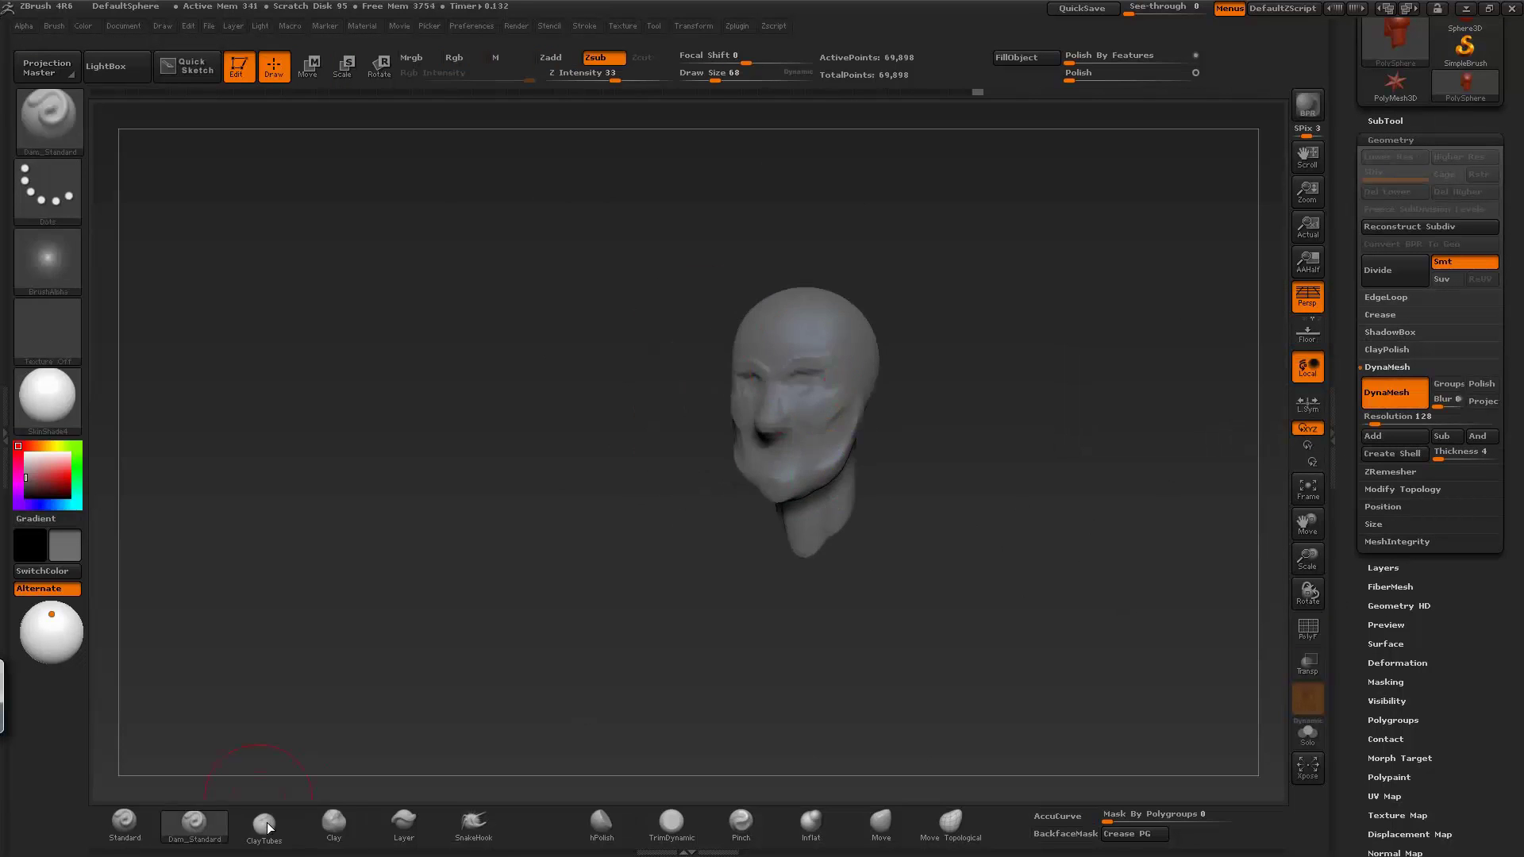
# - Review the head from several angles, polishing planes with hPolish and creasing with Dam_Standard
pyautogui.moveTo(1038, 620); pyautogui.dragTo(913, 402)
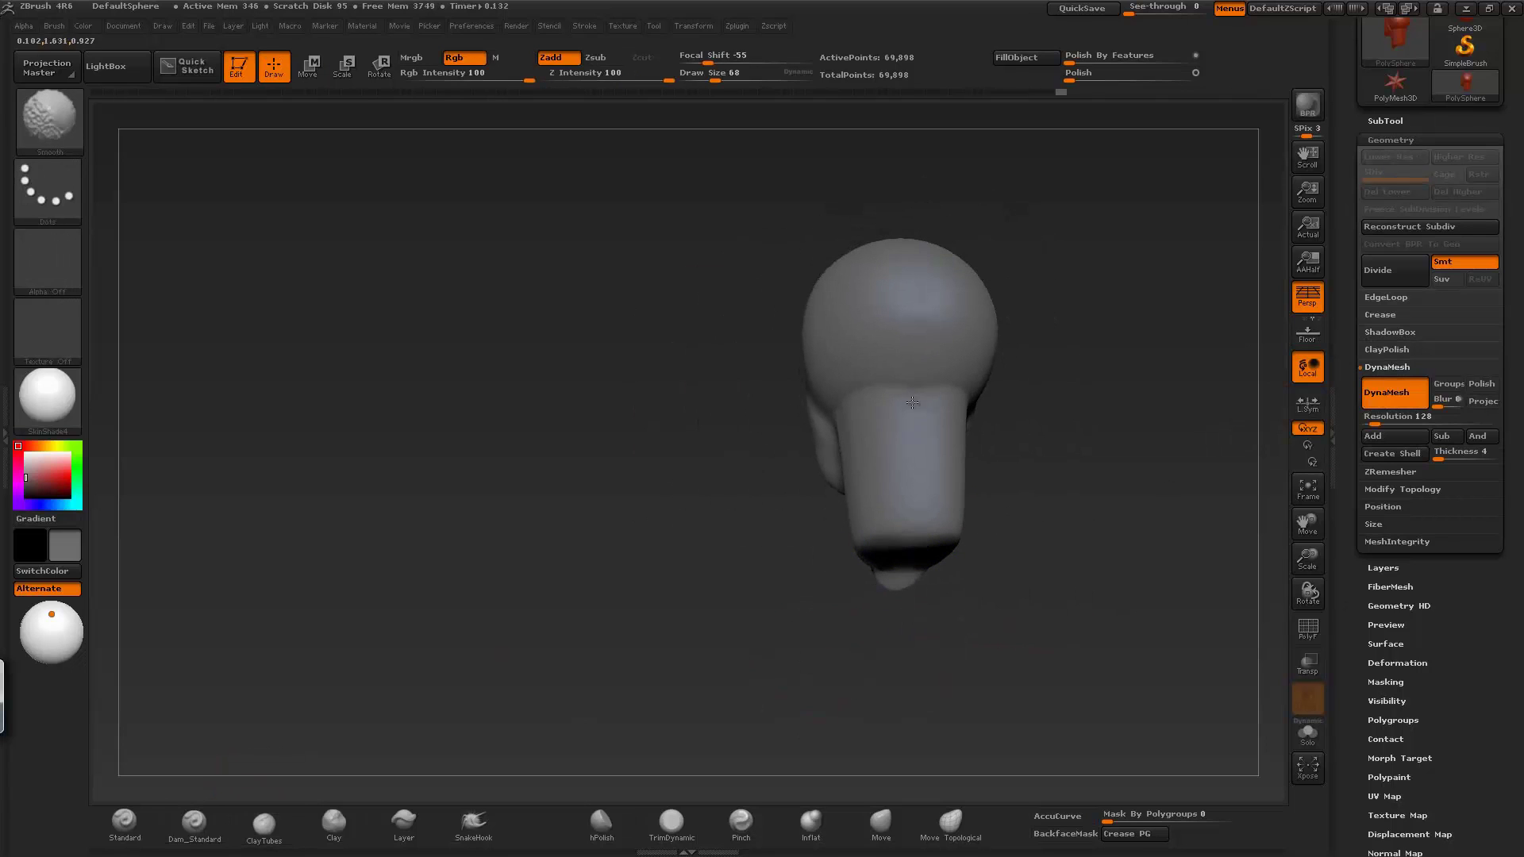
pyautogui.moveTo(815, 528); pyautogui.dragTo(672, 496)
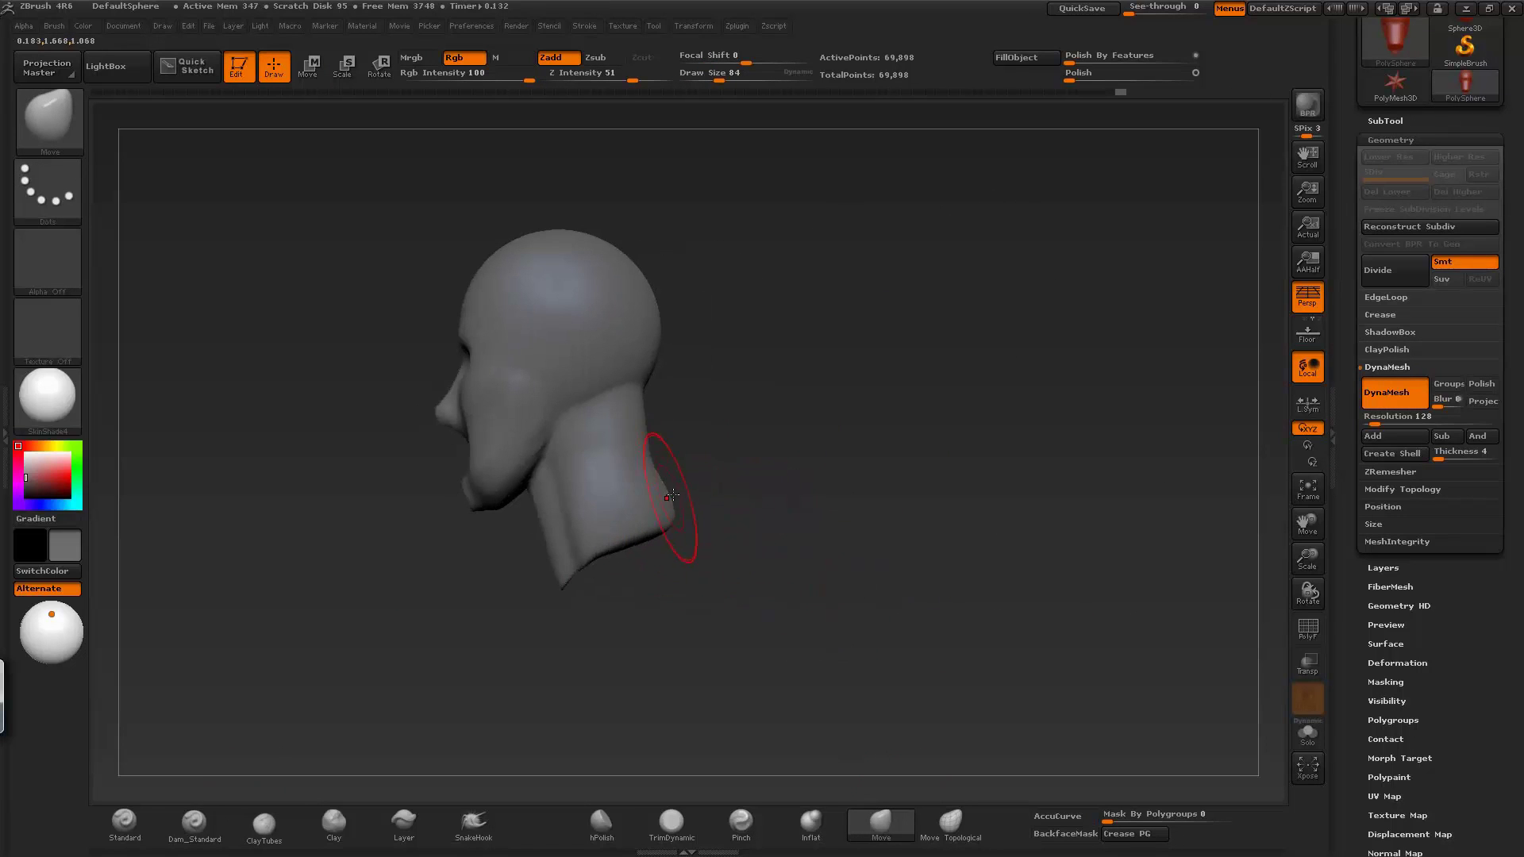
pyautogui.moveTo(553, 577)
pyautogui.mouseDown()
pyautogui.moveTo(714, 588)
pyautogui.moveTo(817, 622)
pyautogui.mouseUp()
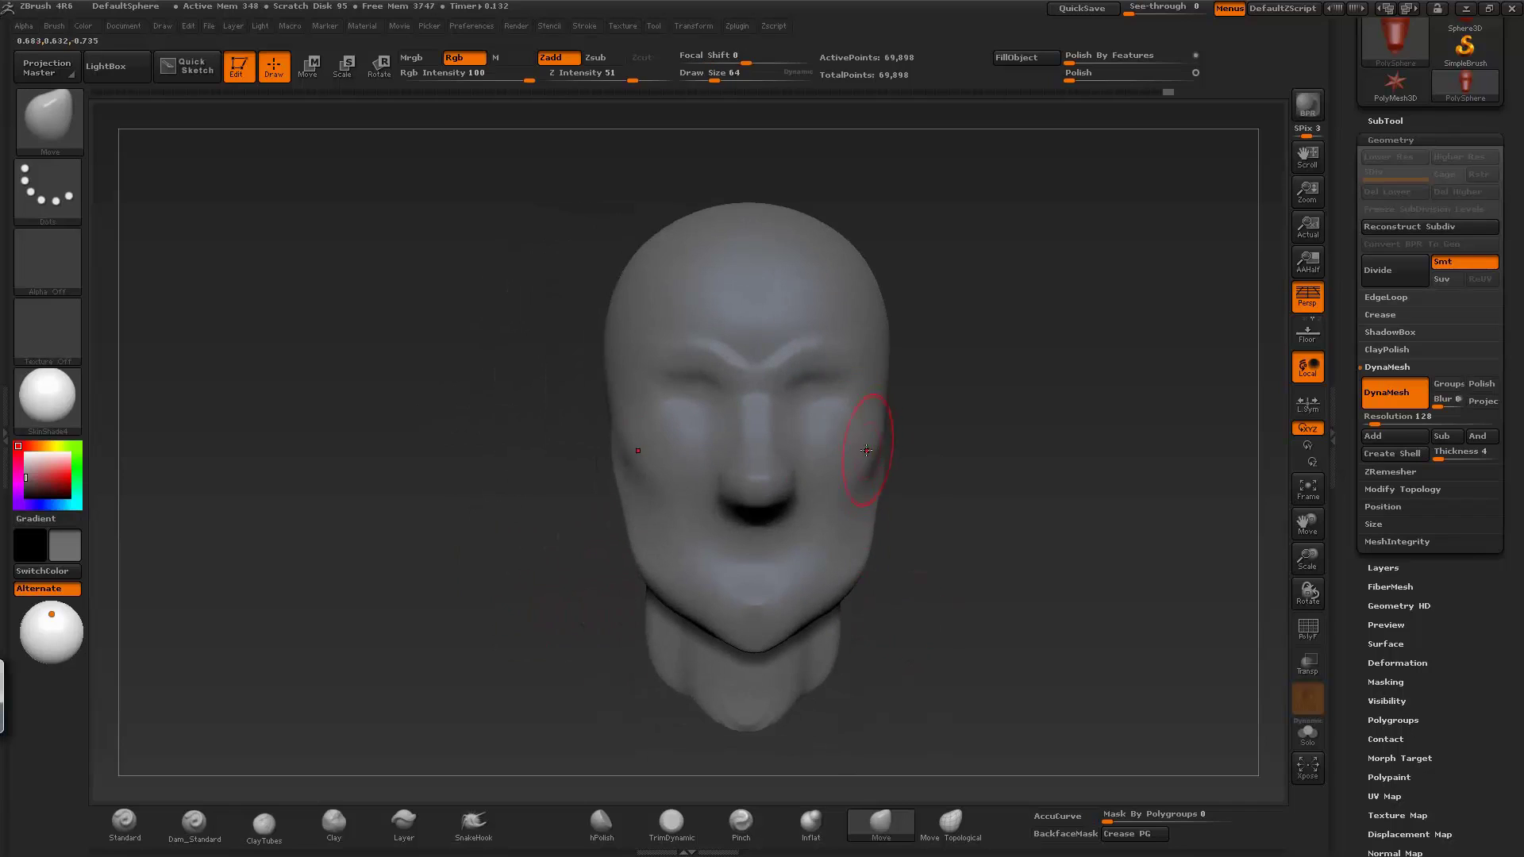
pyautogui.moveTo(883, 355)
pyautogui.mouseDown()
pyautogui.moveTo(991, 579)
pyautogui.moveTo(841, 437)
pyautogui.mouseUp()
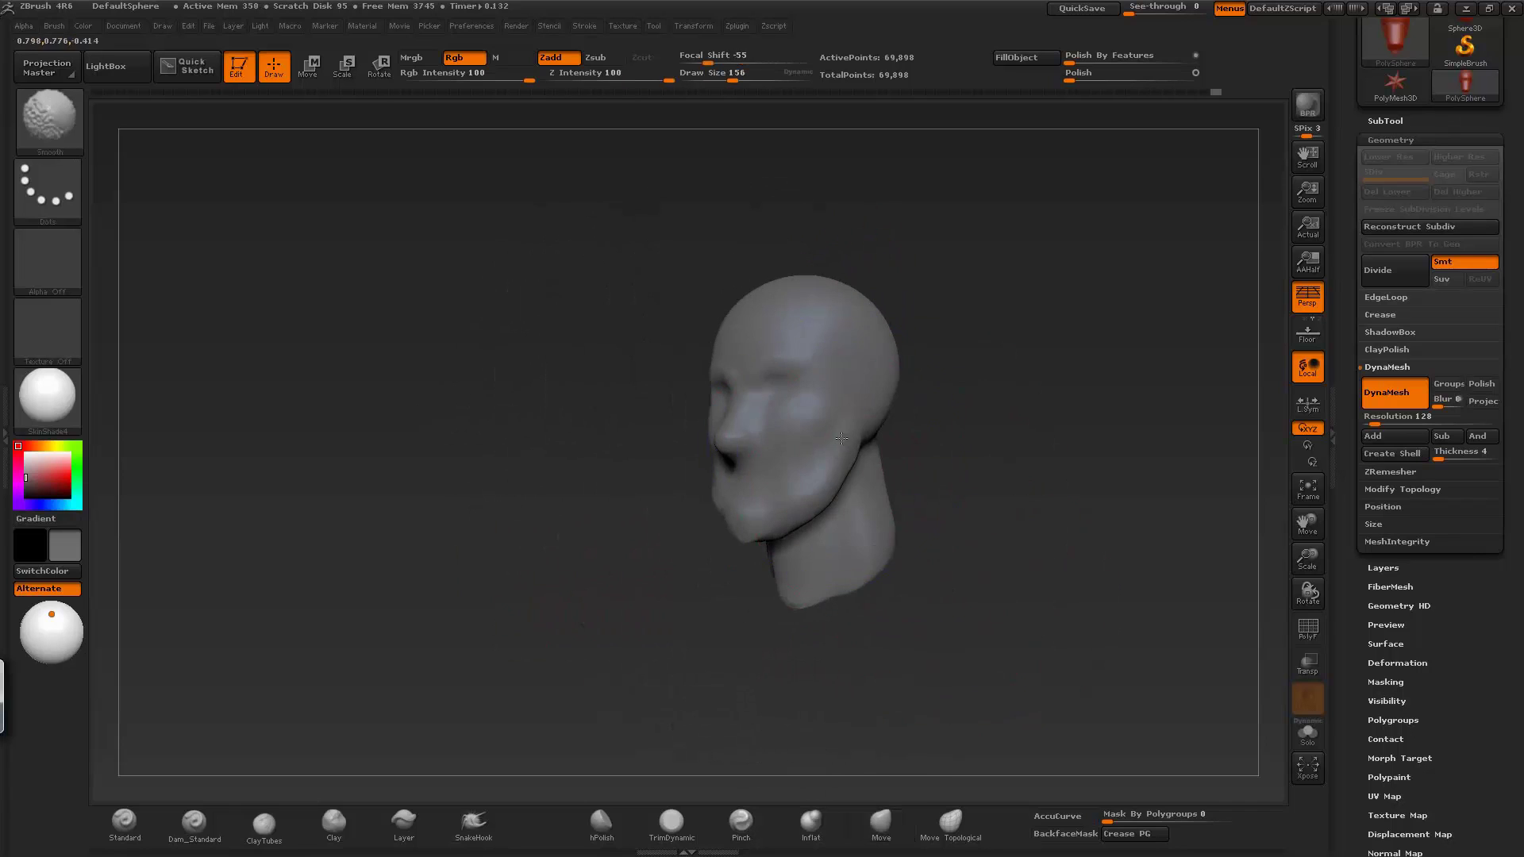
pyautogui.click(602, 822)
pyautogui.press('b')
pyautogui.press('d')
pyautogui.press('s')
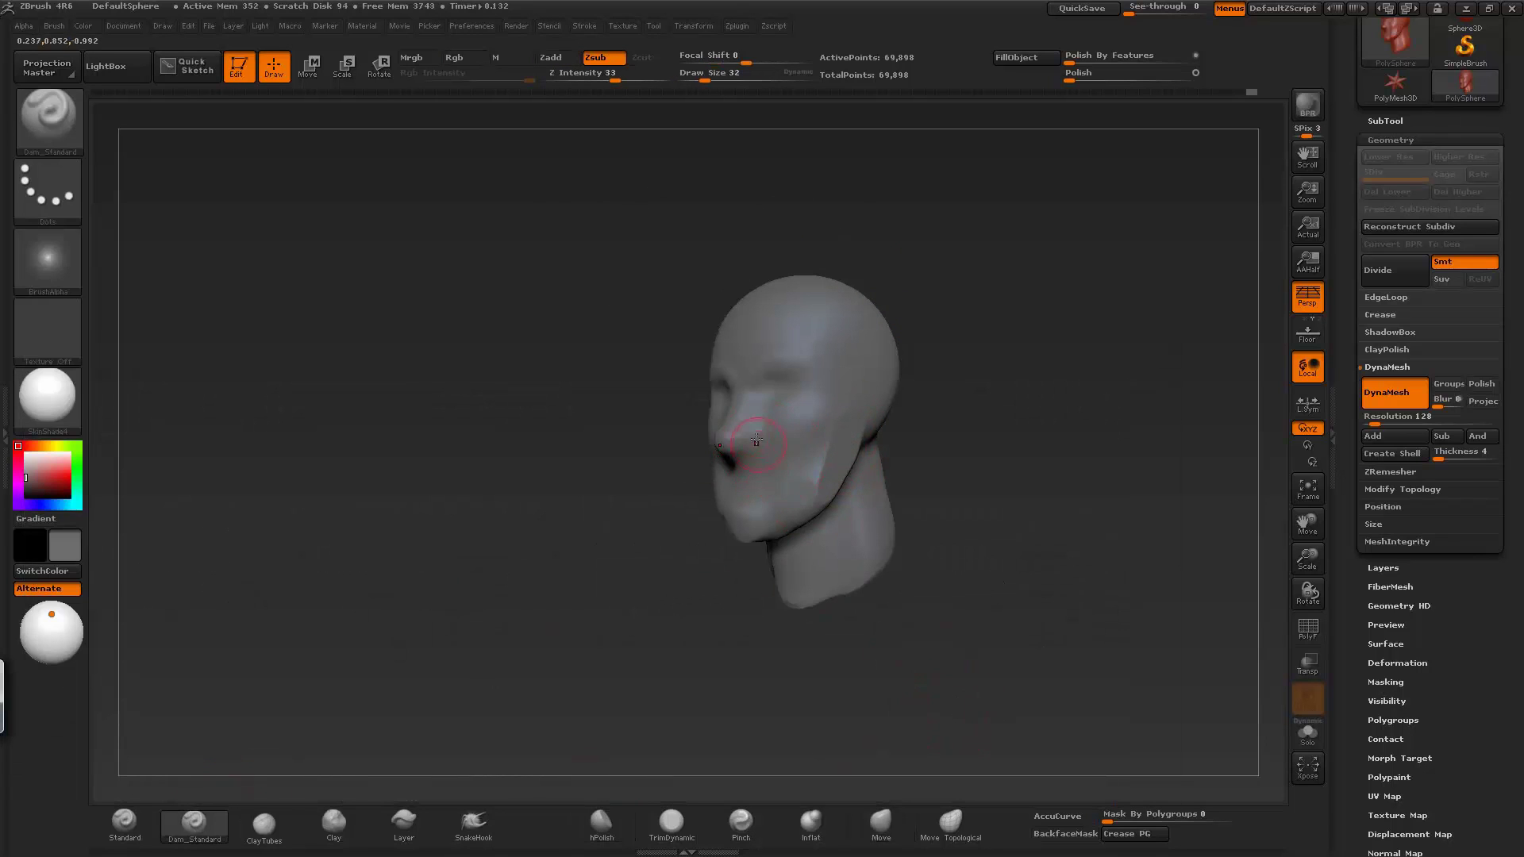
pyautogui.moveTo(937, 664); pyautogui.dragTo(1001, 659)
pyautogui.press('f')
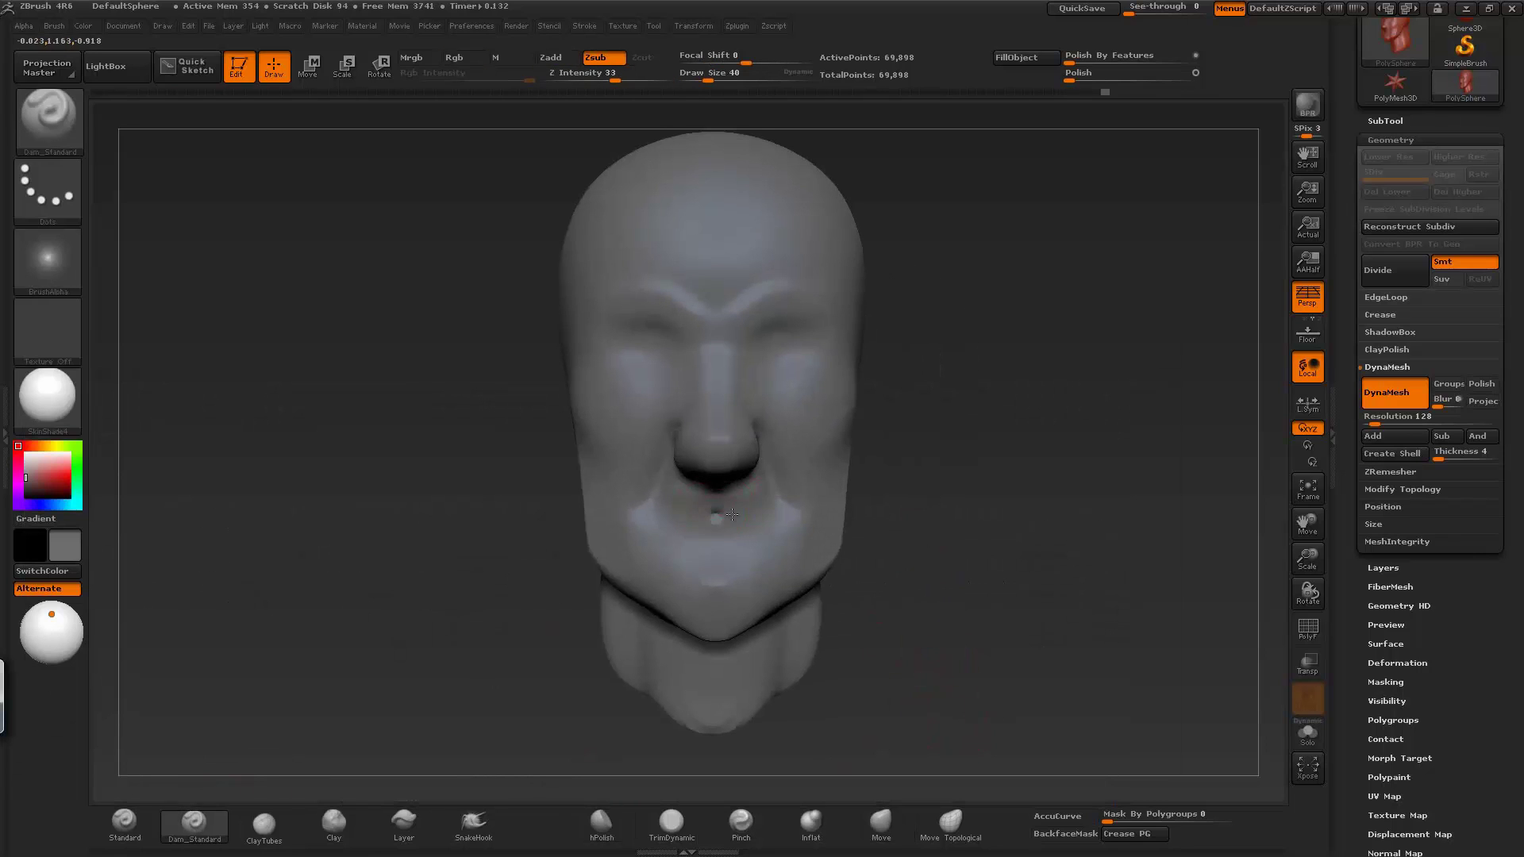
pyautogui.keyDown('shift'); pyautogui.moveTo(992, 556); pyautogui.dragTo(1175, 555); pyautogui.keyUp('shift')
# - Firm up the jaw, neck and brow with the Move, Clay and Dam_Standard brushes
pyautogui.click(881, 822)
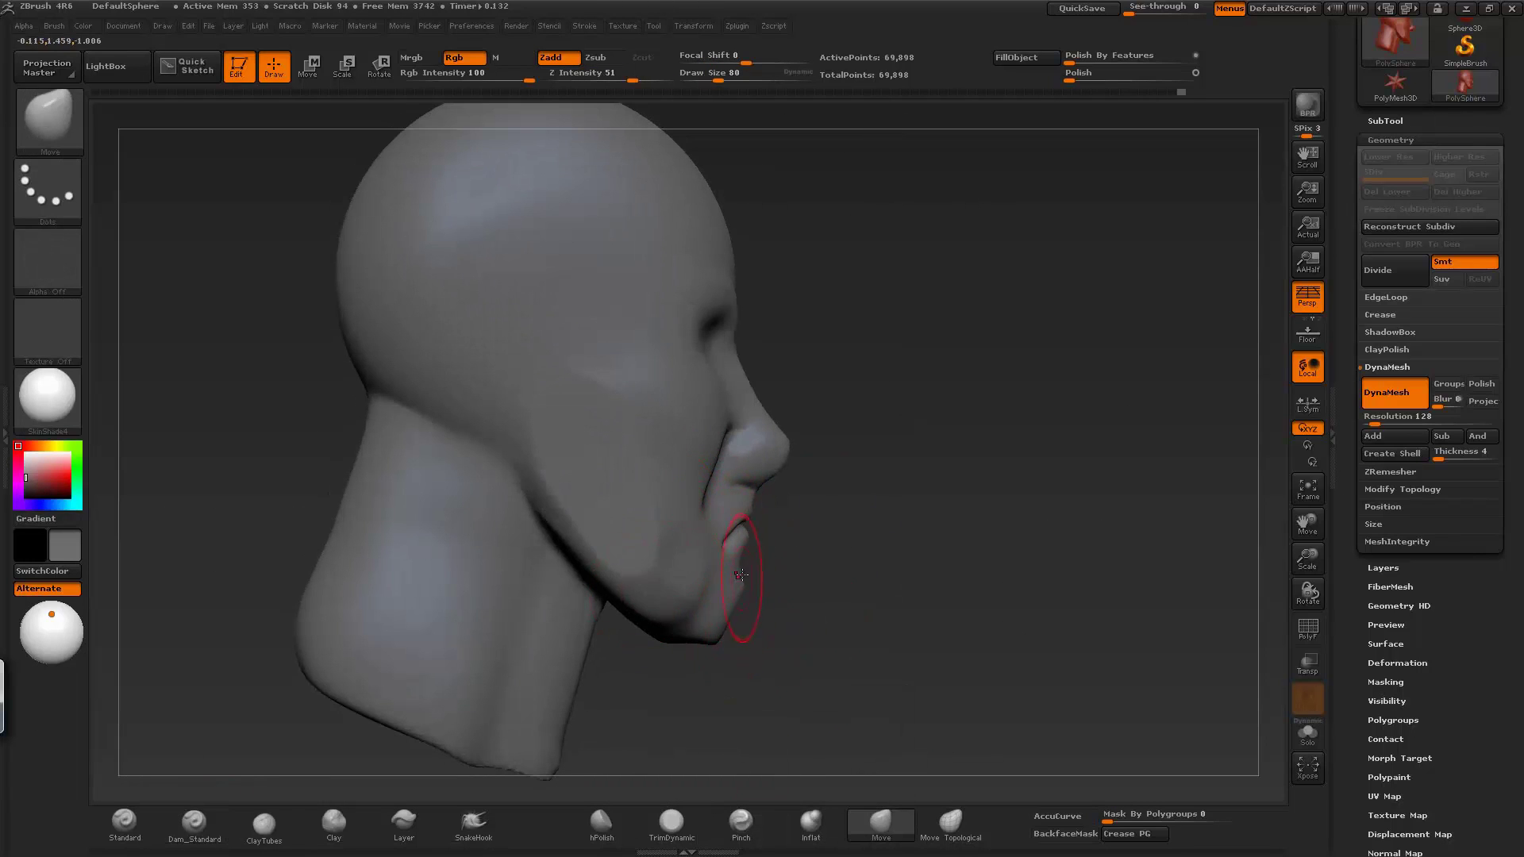
pyautogui.moveTo(723, 622)
pyautogui.mouseDown()
pyautogui.moveTo(880, 626)
pyautogui.moveTo(858, 506)
pyautogui.moveTo(1078, 534)
pyautogui.moveTo(795, 463)
pyautogui.mouseUp()
pyautogui.press('b')
pyautogui.press('c')
pyautogui.press('l')
pyautogui.press('b')
pyautogui.press('d')
pyautogui.press('s')
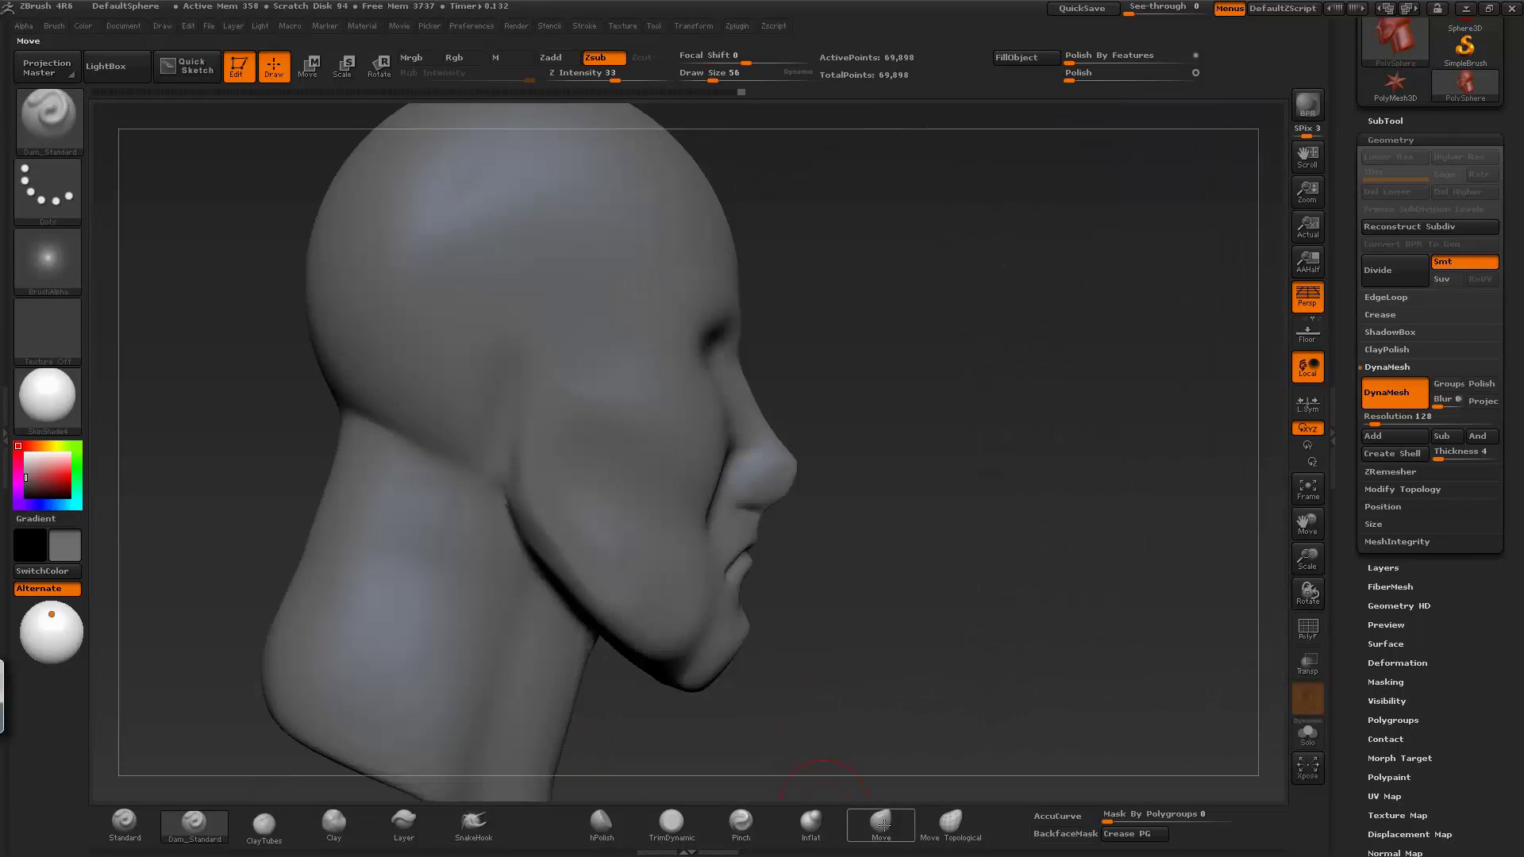
pyautogui.press('b')
pyautogui.press('m')
pyautogui.press('v')
pyautogui.moveTo(762, 518)
pyautogui.mouseDown()
pyautogui.moveTo(782, 503)
pyautogui.moveTo(854, 524)
pyautogui.moveTo(969, 685)
pyautogui.moveTo(788, 499)
pyautogui.moveTo(727, 525)
pyautogui.moveTo(762, 587)
pyautogui.mouseUp()
# - Carve a frown crease above the lips and smooth the face with TrimDynamic
pyautogui.press('b')
pyautogui.press('c')
pyautogui.press('l')
pyautogui.press('b')
pyautogui.press('d')
pyautogui.press('s')
pyautogui.moveTo(679, 520); pyautogui.dragTo(737, 492)
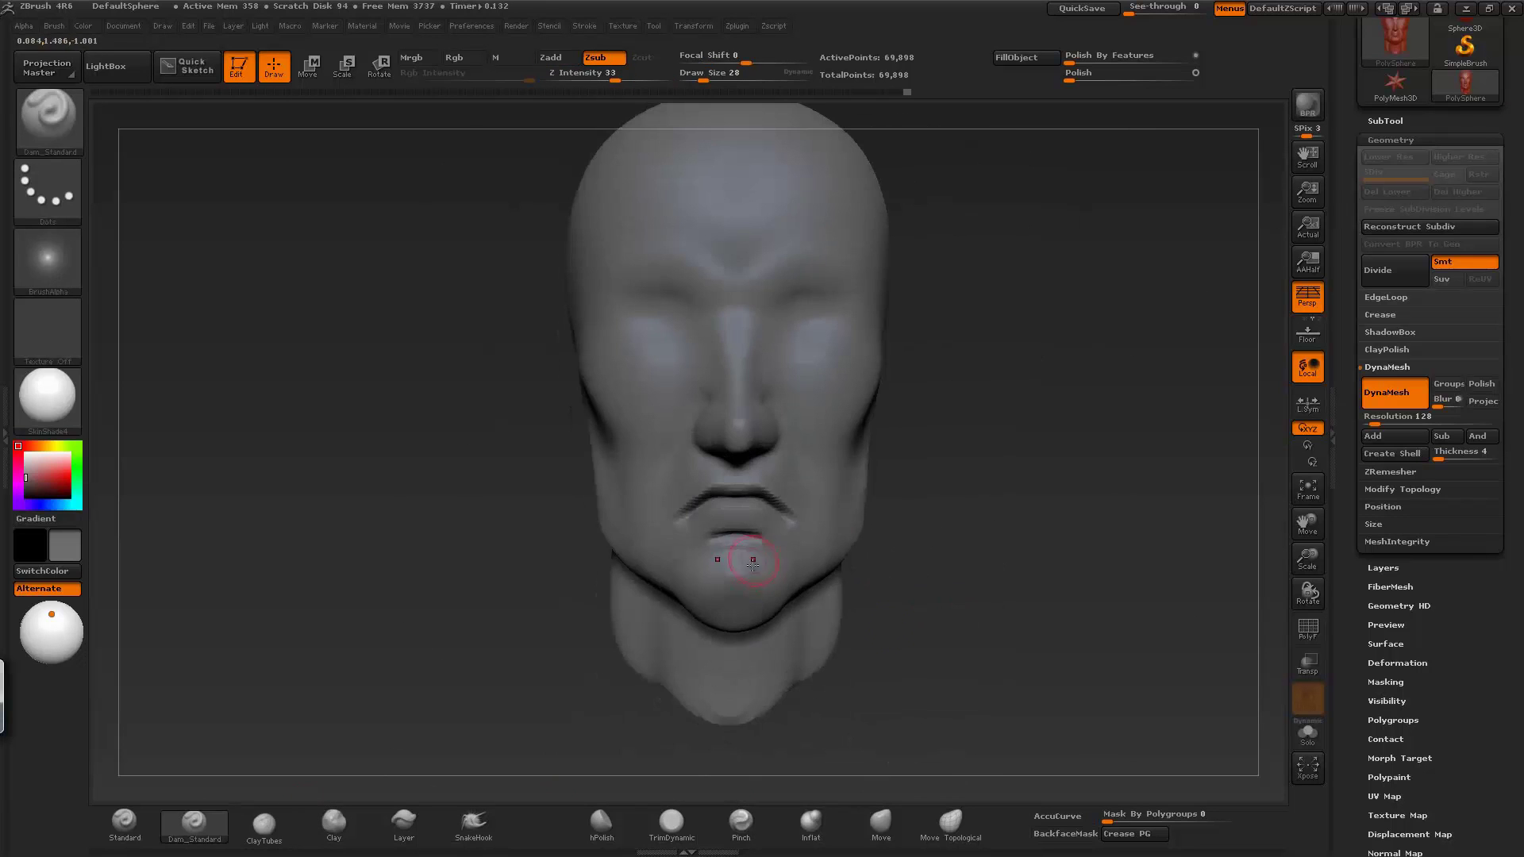
pyautogui.click(672, 823)
pyautogui.moveTo(929, 691)
pyautogui.keyDown('shift'); pyautogui.mouseDown()
pyautogui.moveTo(1081, 506)
pyautogui.moveTo(993, 603)
pyautogui.mouseUp(); pyautogui.keyUp('shift')
# - Build up clay on the face and reshape the head with Move from a front view
pyautogui.click(334, 823)
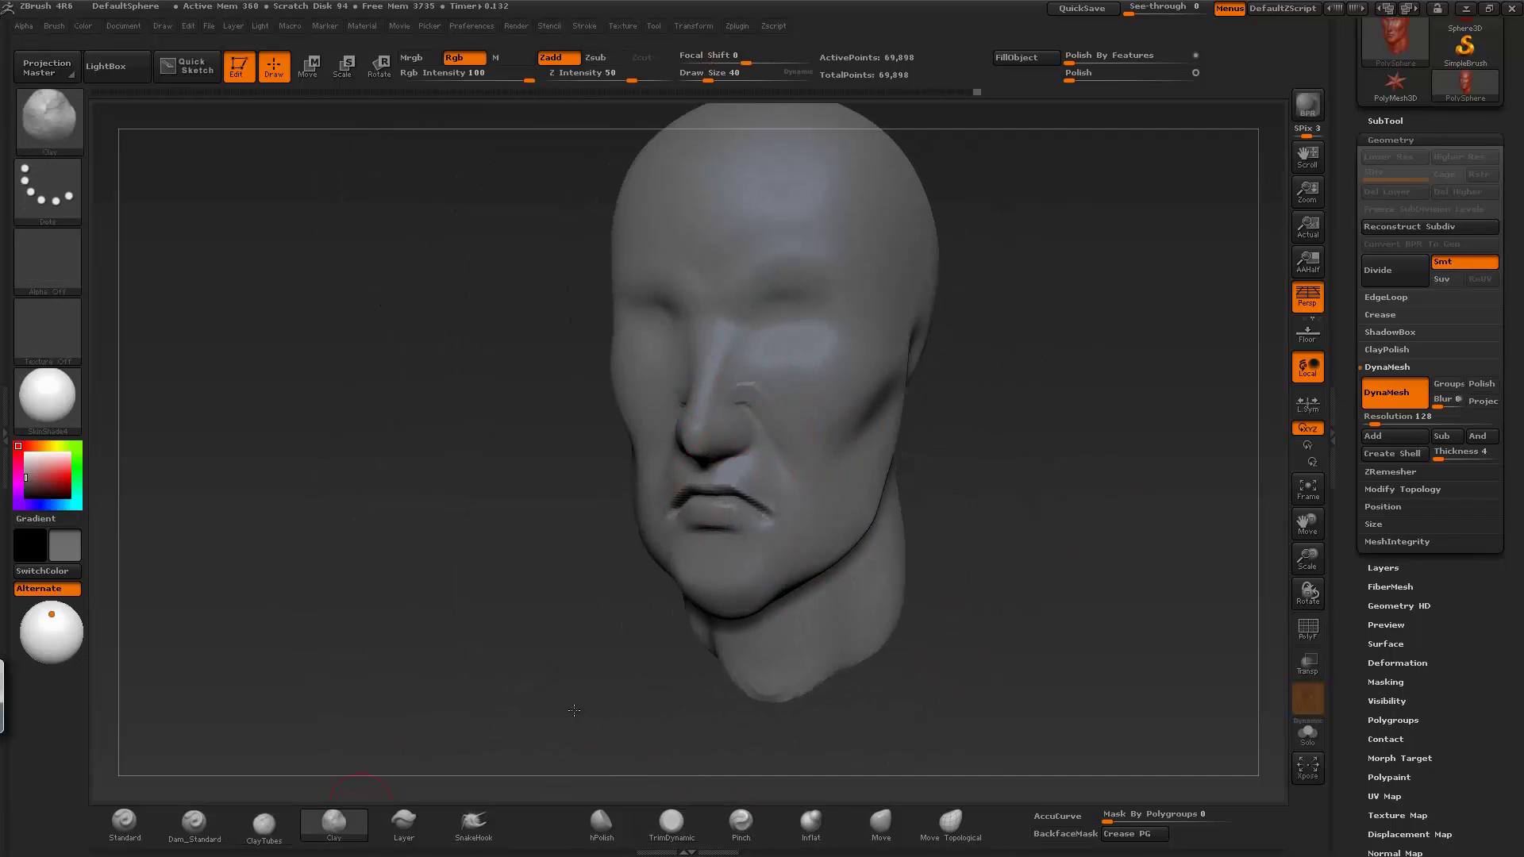
pyautogui.keyDown('shift'); pyautogui.moveTo(760, 387); pyautogui.dragTo(757, 418); pyautogui.keyUp('shift')
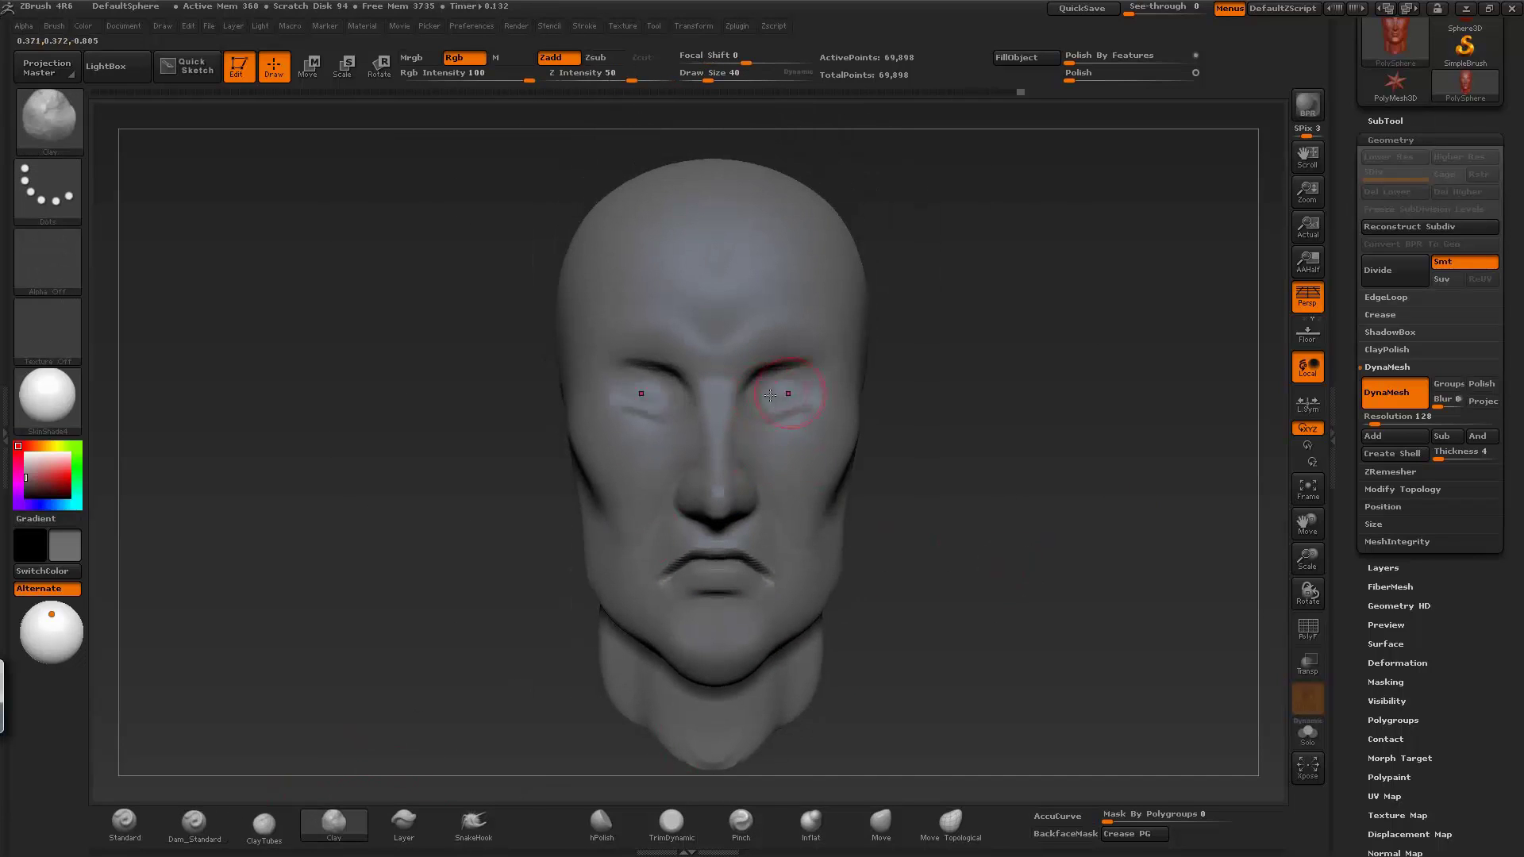
pyautogui.keyDown('alt'); pyautogui.moveTo(1006, 598); pyautogui.dragTo(1006, 556); pyautogui.keyUp('alt')
pyautogui.click(881, 824)
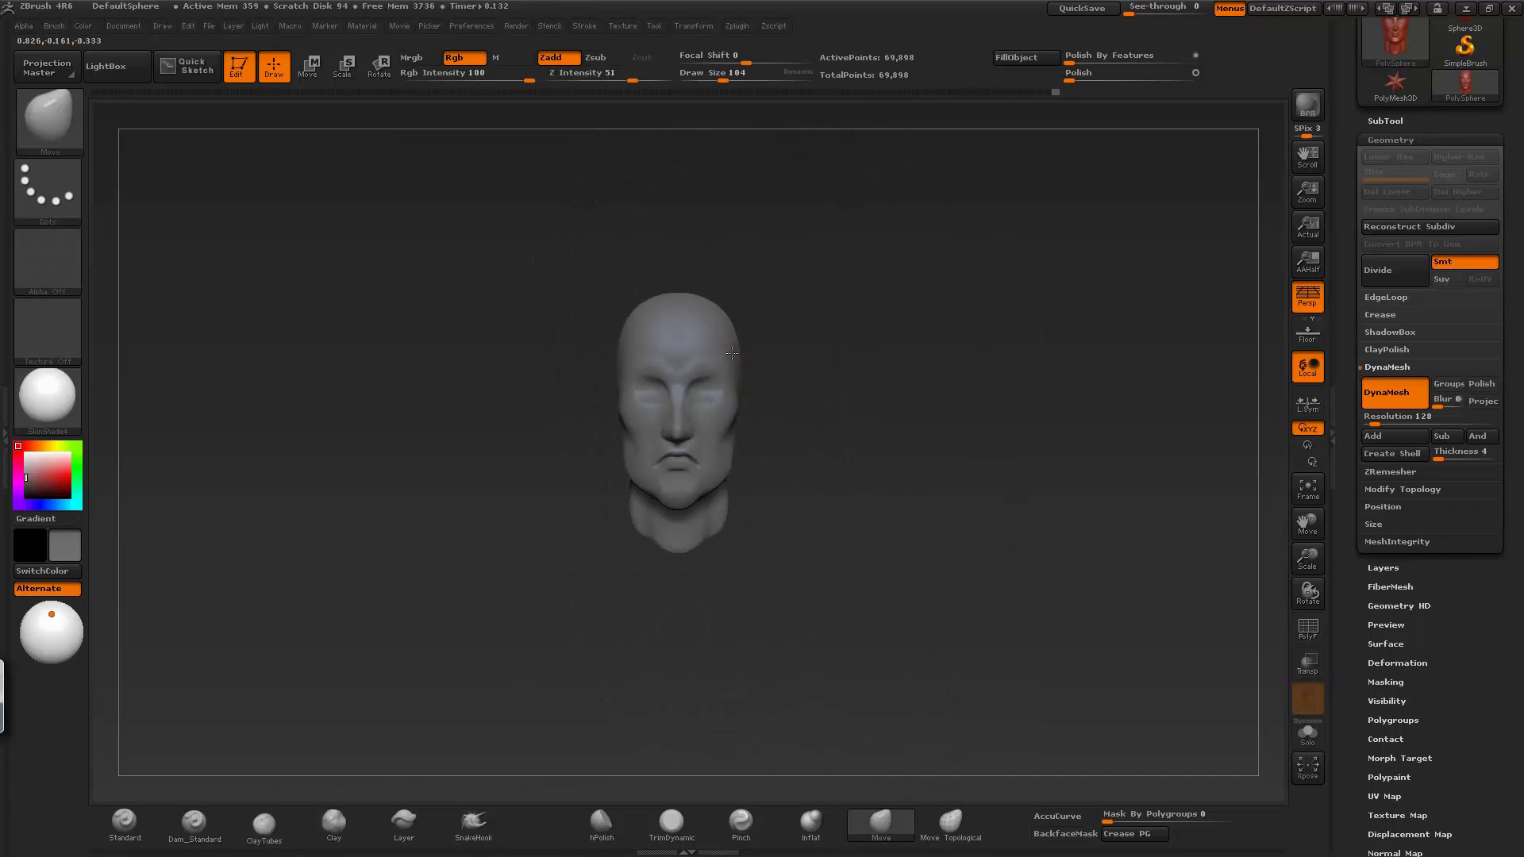
pyautogui.keyDown('alt'); pyautogui.moveTo(791, 514); pyautogui.dragTo(791, 572); pyautogui.keyUp('alt')
# - Insert an eyeball sphere in one socket with InsertSphere and position it with Transpose Move
pyautogui.press('b')
pyautogui.click(830, 365)
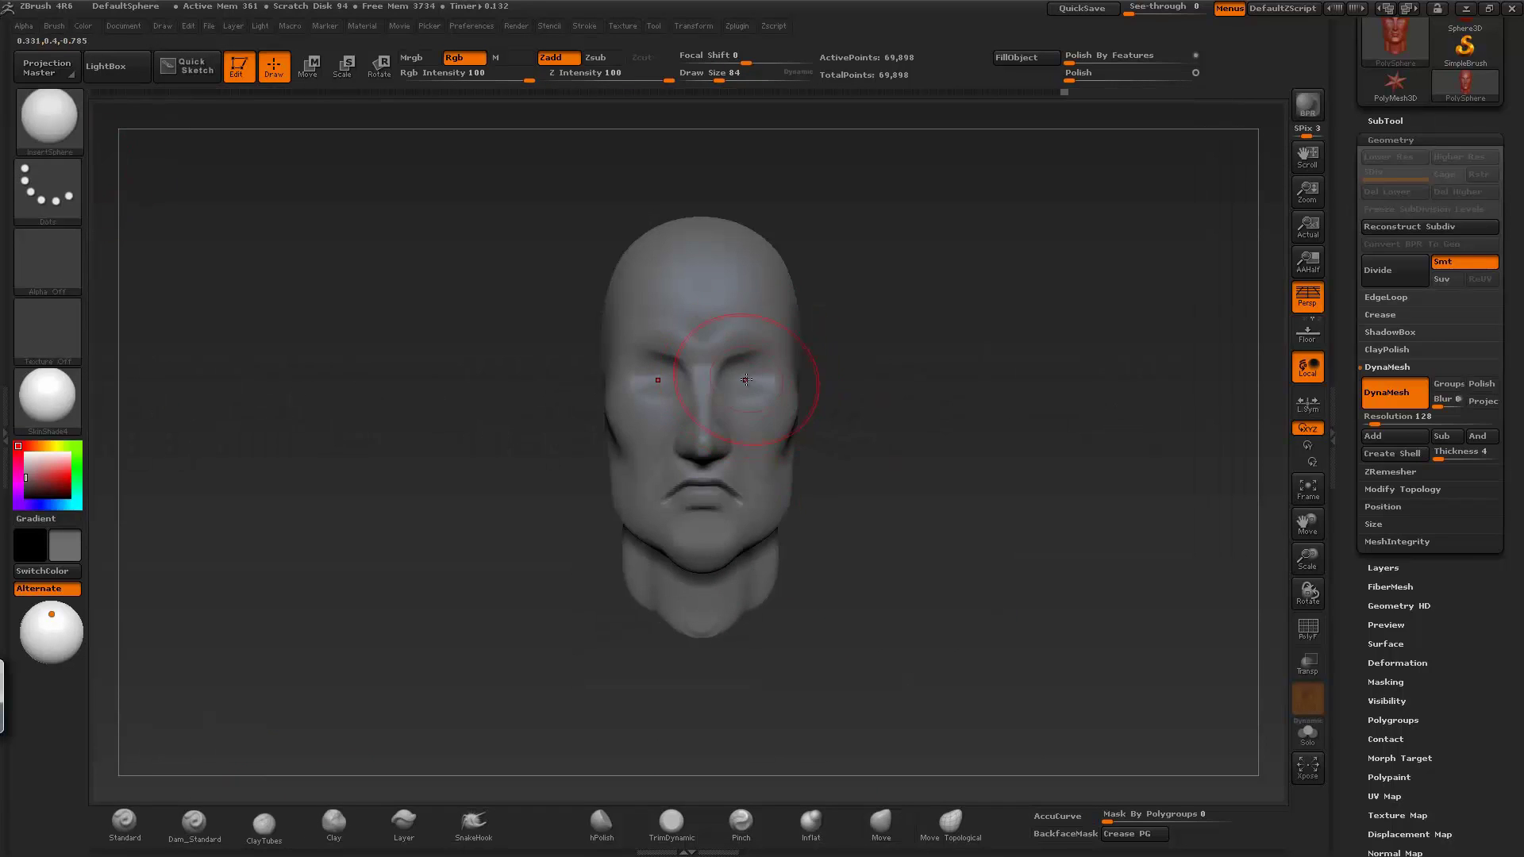
pyautogui.moveTo(760, 400); pyautogui.dragTo(764, 405)
pyautogui.moveTo(913, 516); pyautogui.dragTo(694, 622)
pyautogui.press('w')
pyautogui.moveTo(776, 397); pyautogui.dragTo(662, 411)
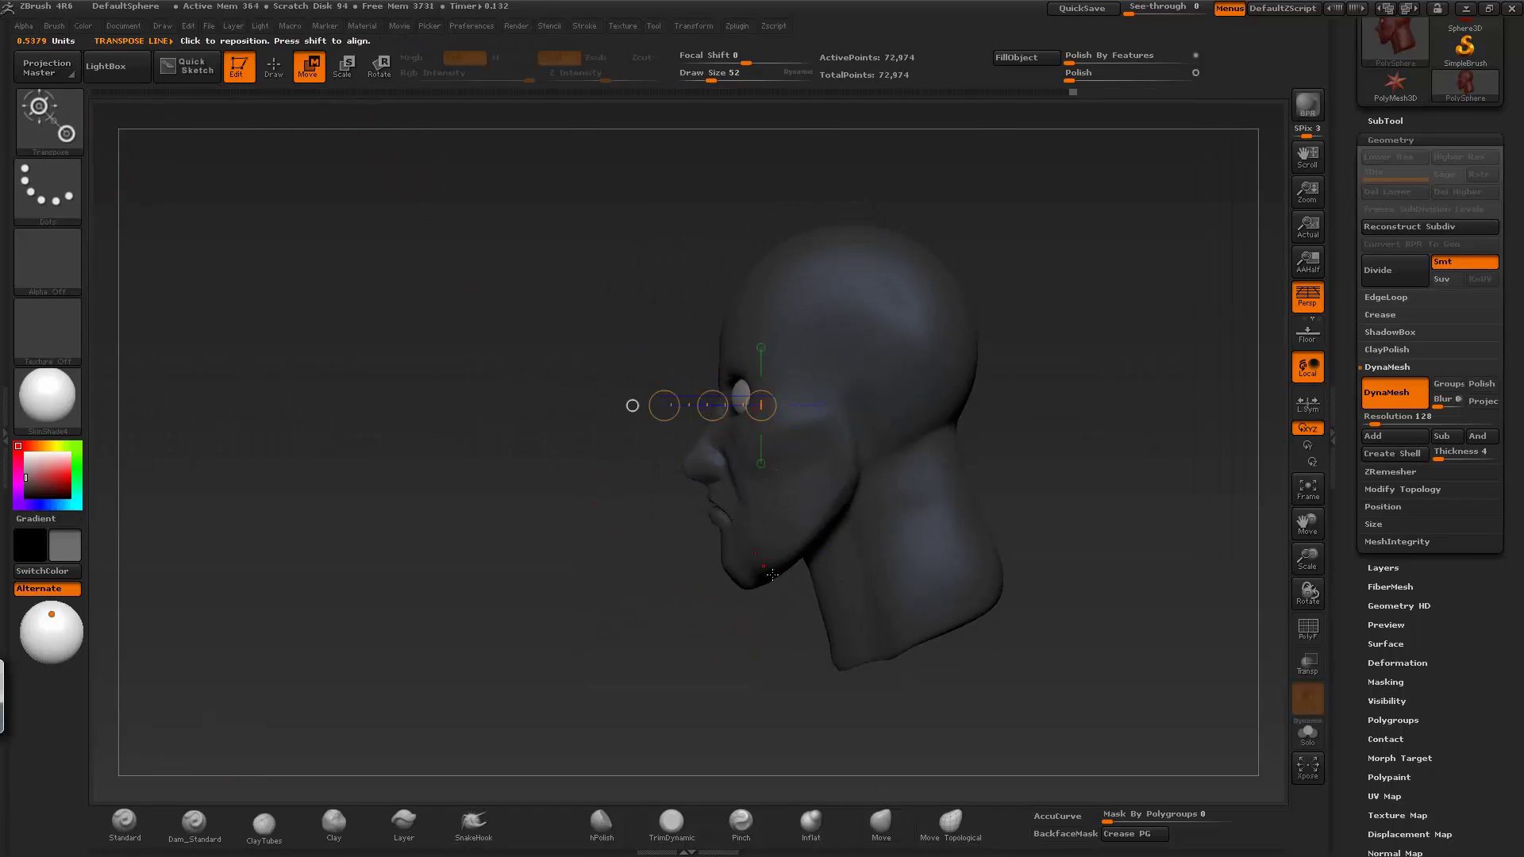
# - Clear the mask, then mask the head and move the eyeball sphere into the socket
pyautogui.keyDown('ctrl'); pyautogui.click(718, 340); pyautogui.keyUp('ctrl')
pyautogui.press('q')
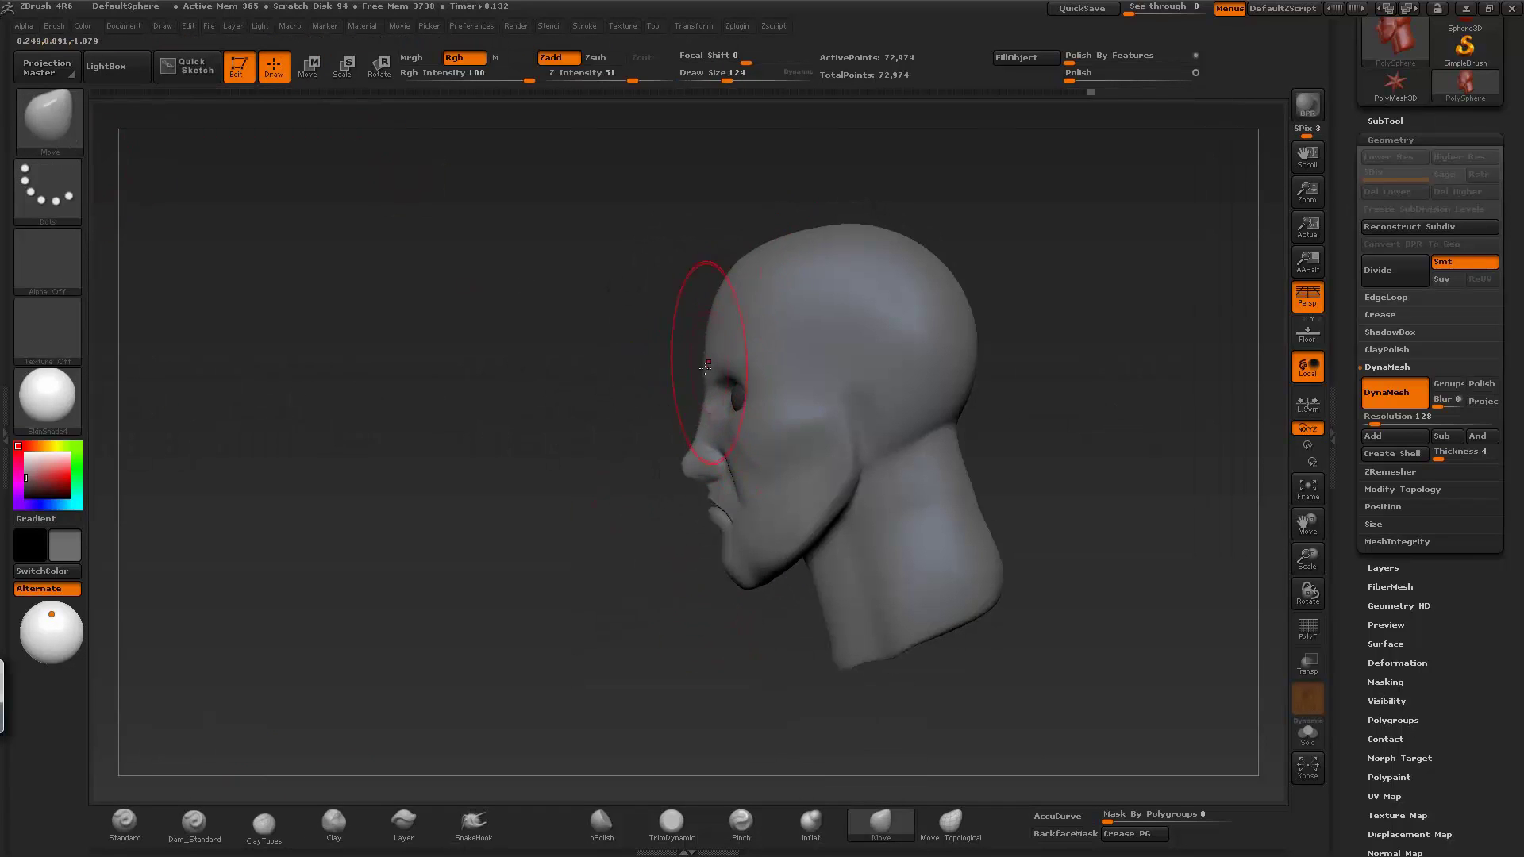
pyautogui.moveTo(1032, 333); pyautogui.dragTo(1127, 341)
pyautogui.press('w')
pyautogui.keyDown('ctrl'); pyautogui.moveTo(715, 381); pyautogui.dragTo(698, 278); pyautogui.keyUp('ctrl')
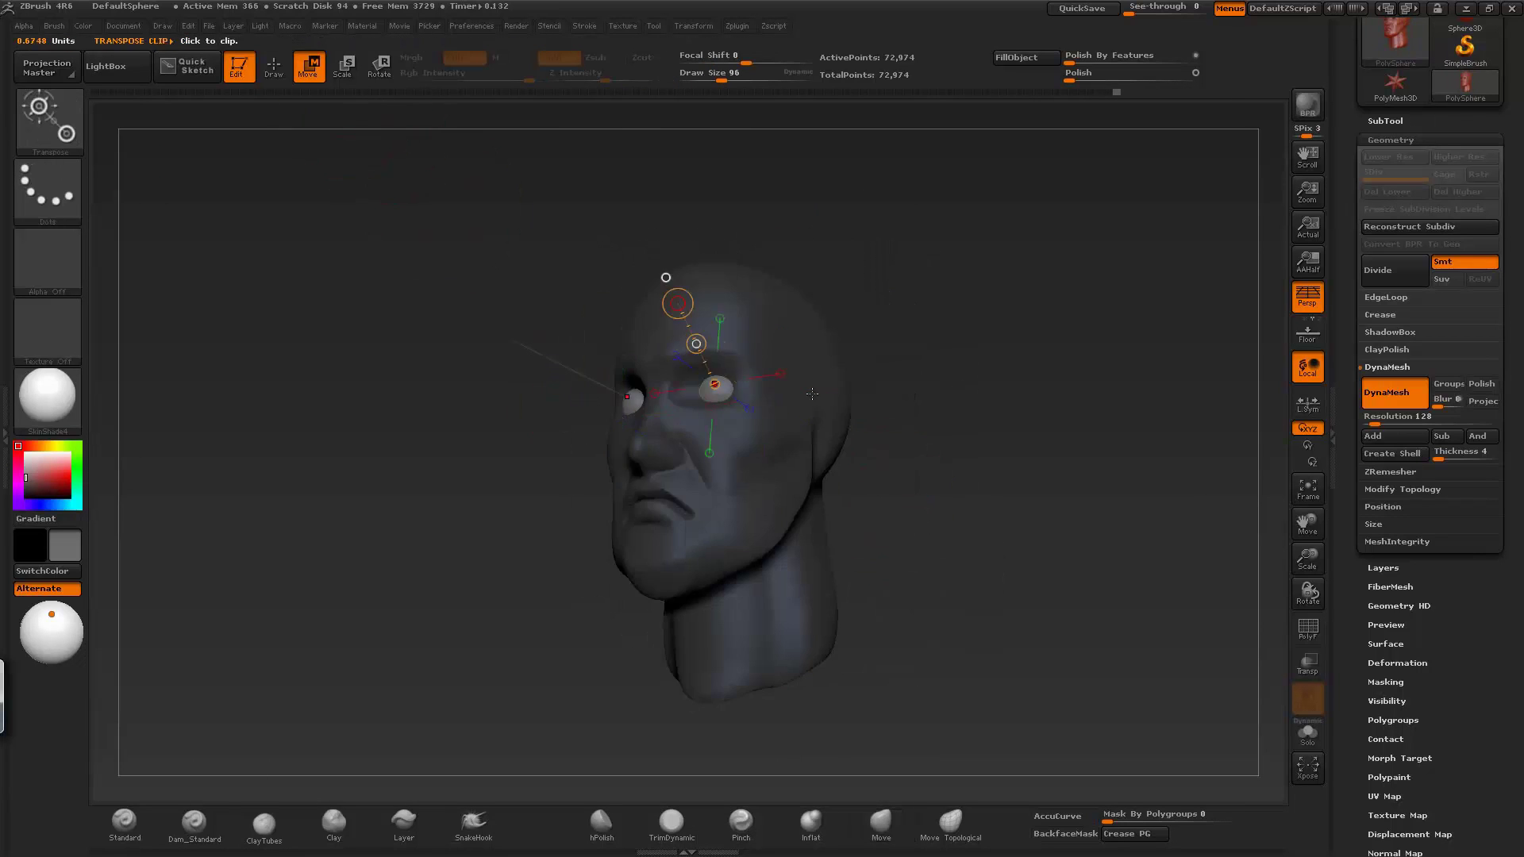
pyautogui.moveTo(1032, 334)
pyautogui.mouseDown()
pyautogui.moveTo(953, 341)
pyautogui.moveTo(1128, 341)
pyautogui.mouseUp()
pyautogui.moveTo(731, 389); pyautogui.dragTo(864, 389)
pyautogui.moveTo(779, 420)
pyautogui.mouseDown()
pyautogui.moveTo(802, 357)
pyautogui.moveTo(908, 606)
pyautogui.mouseUp()
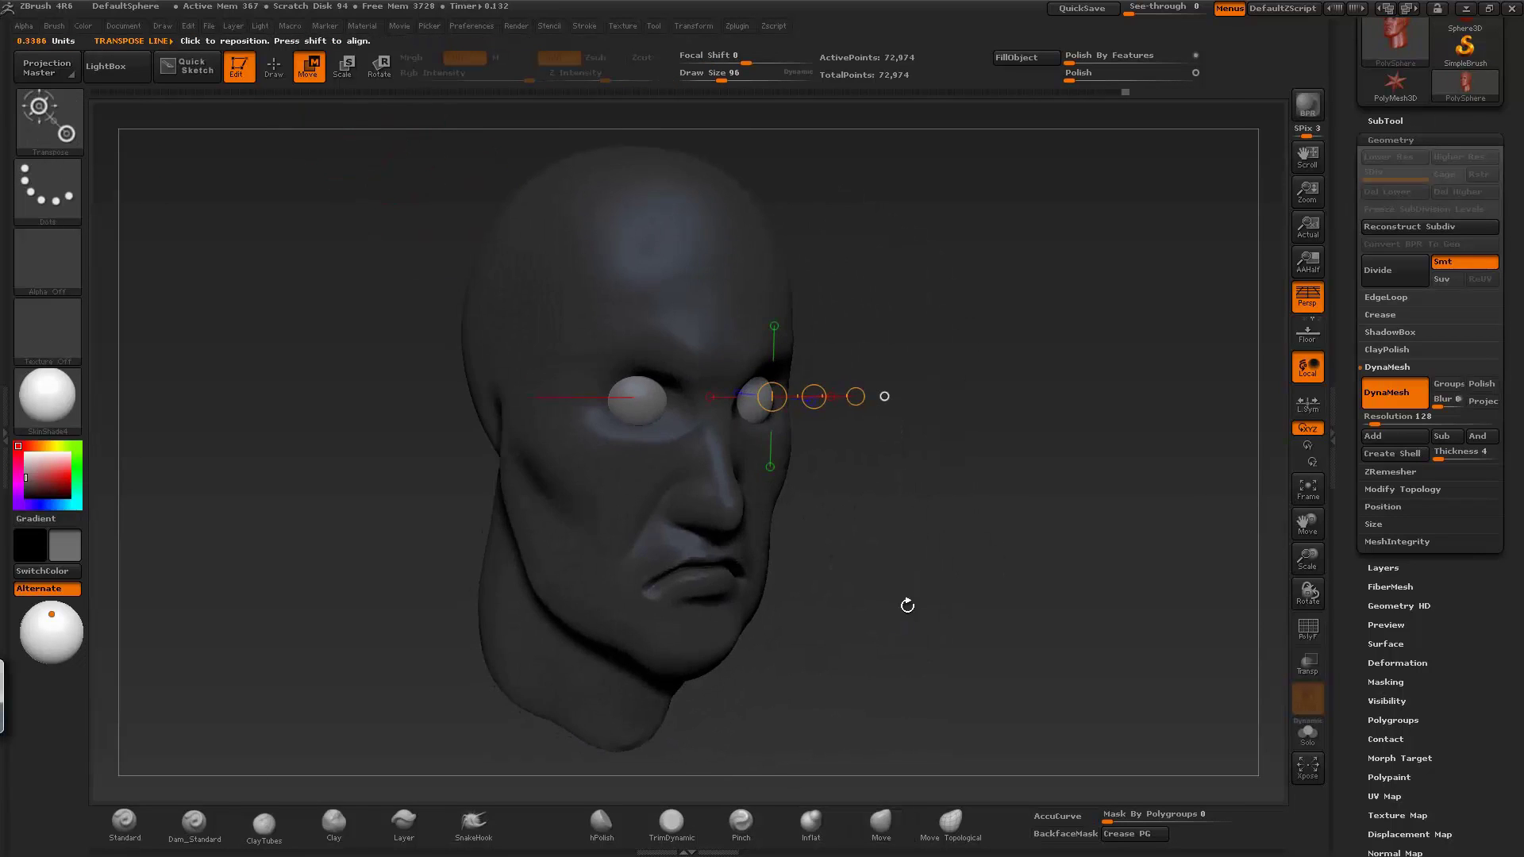
# - Invert the mask and build up clay around the eye and brow with a smaller brush
pyautogui.click(333, 821)
pyautogui.keyDown('ctrl'); pyautogui.click(925, 521); pyautogui.keyUp('ctrl')
pyautogui.moveTo(926, 521); pyautogui.dragTo(689, 392)
pyautogui.hotkey('ctrl', 'z')
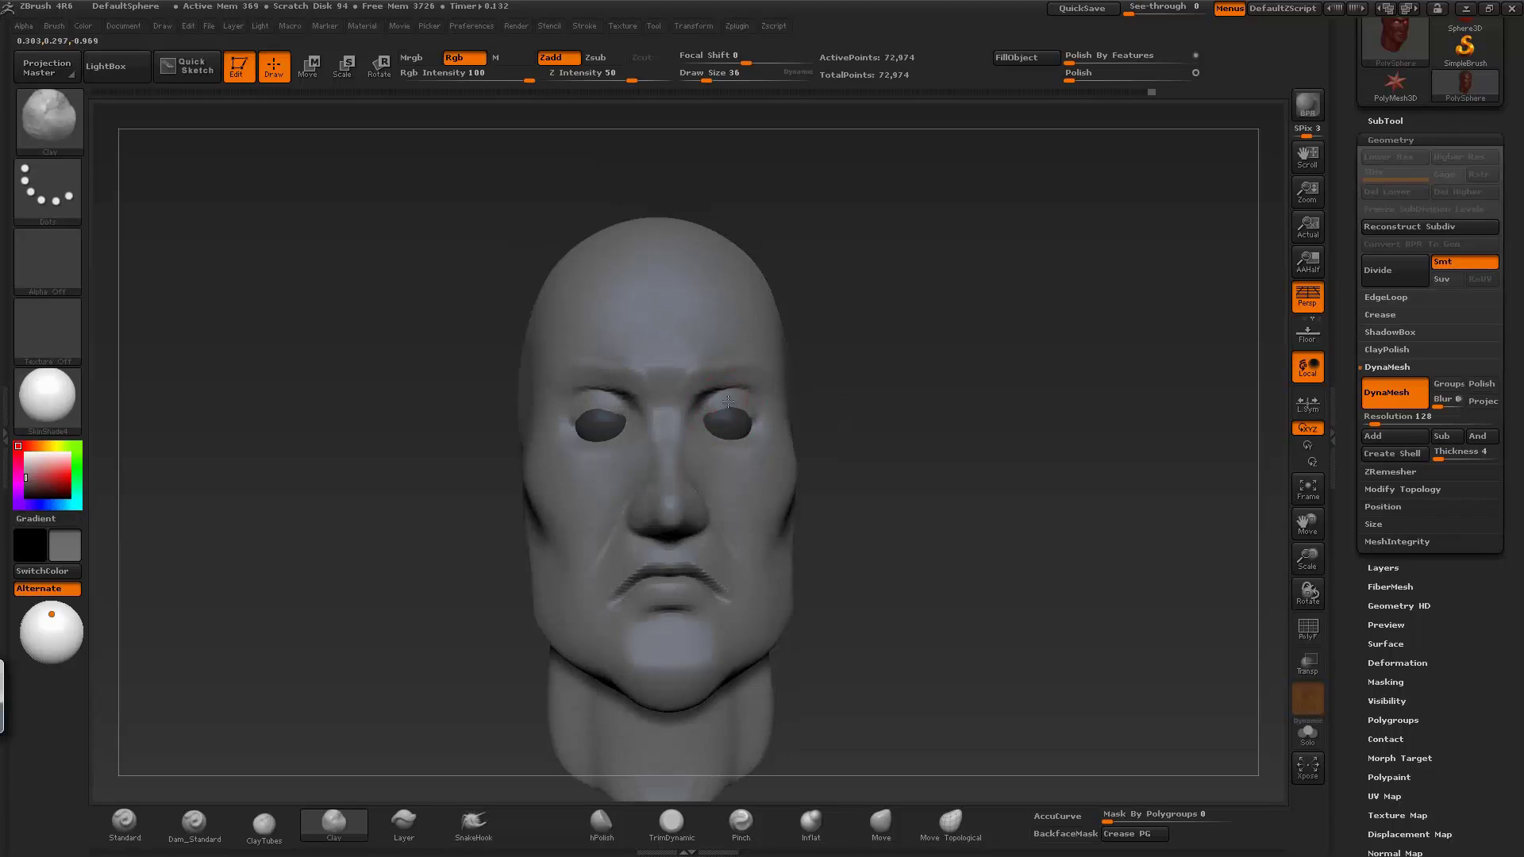
pyautogui.moveTo(898, 466); pyautogui.dragTo(708, 443)
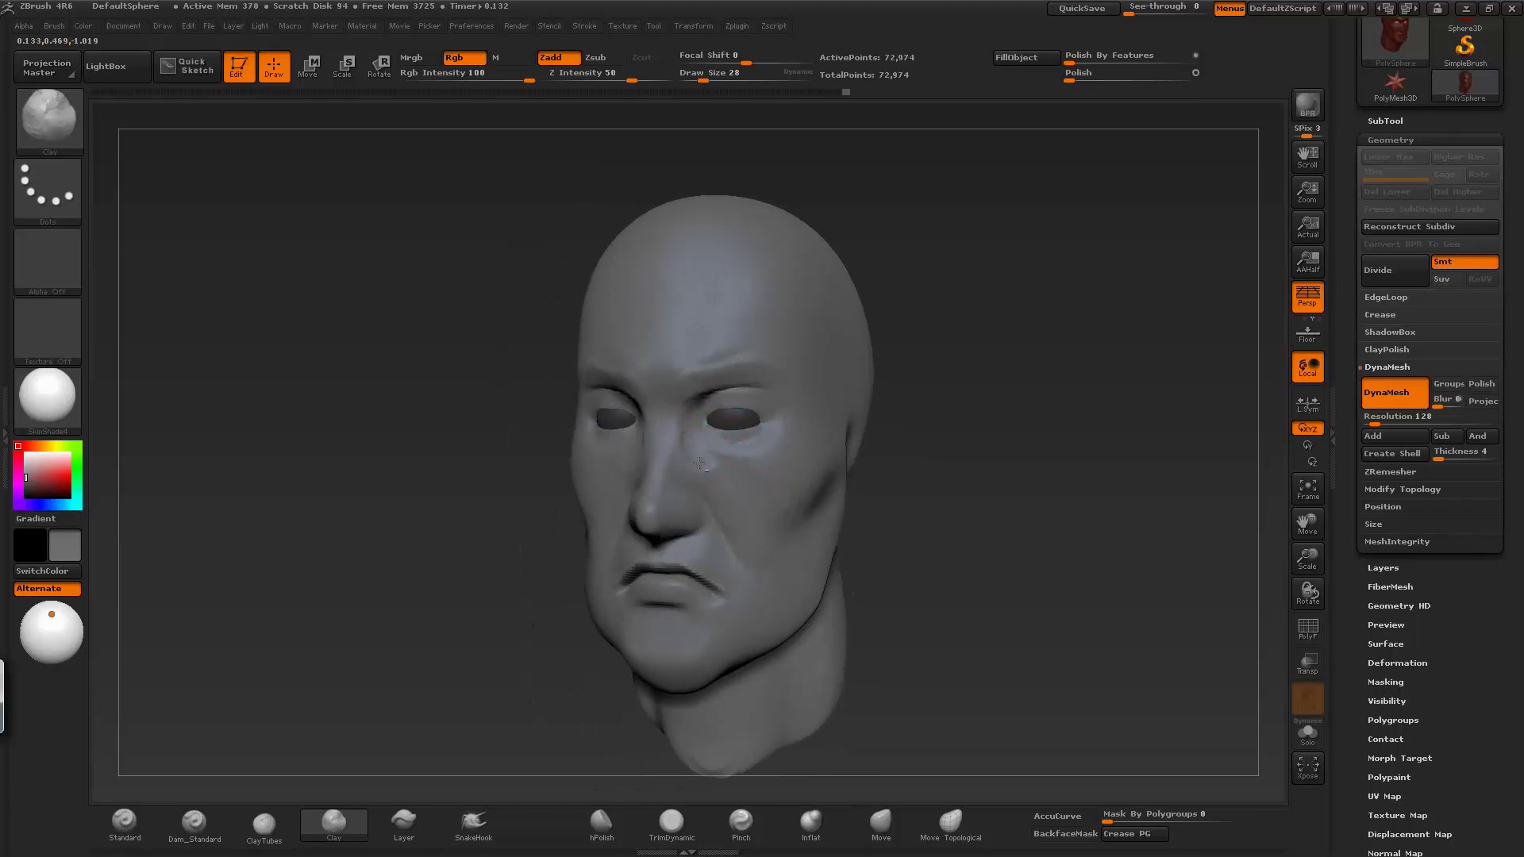
pyautogui.moveTo(913, 556)
pyautogui.mouseDown()
pyautogui.moveTo(960, 586)
pyautogui.moveTo(936, 572)
pyautogui.moveTo(933, 536)
pyautogui.moveTo(984, 524)
pyautogui.moveTo(943, 522)
pyautogui.moveTo(977, 603)
pyautogui.mouseUp()
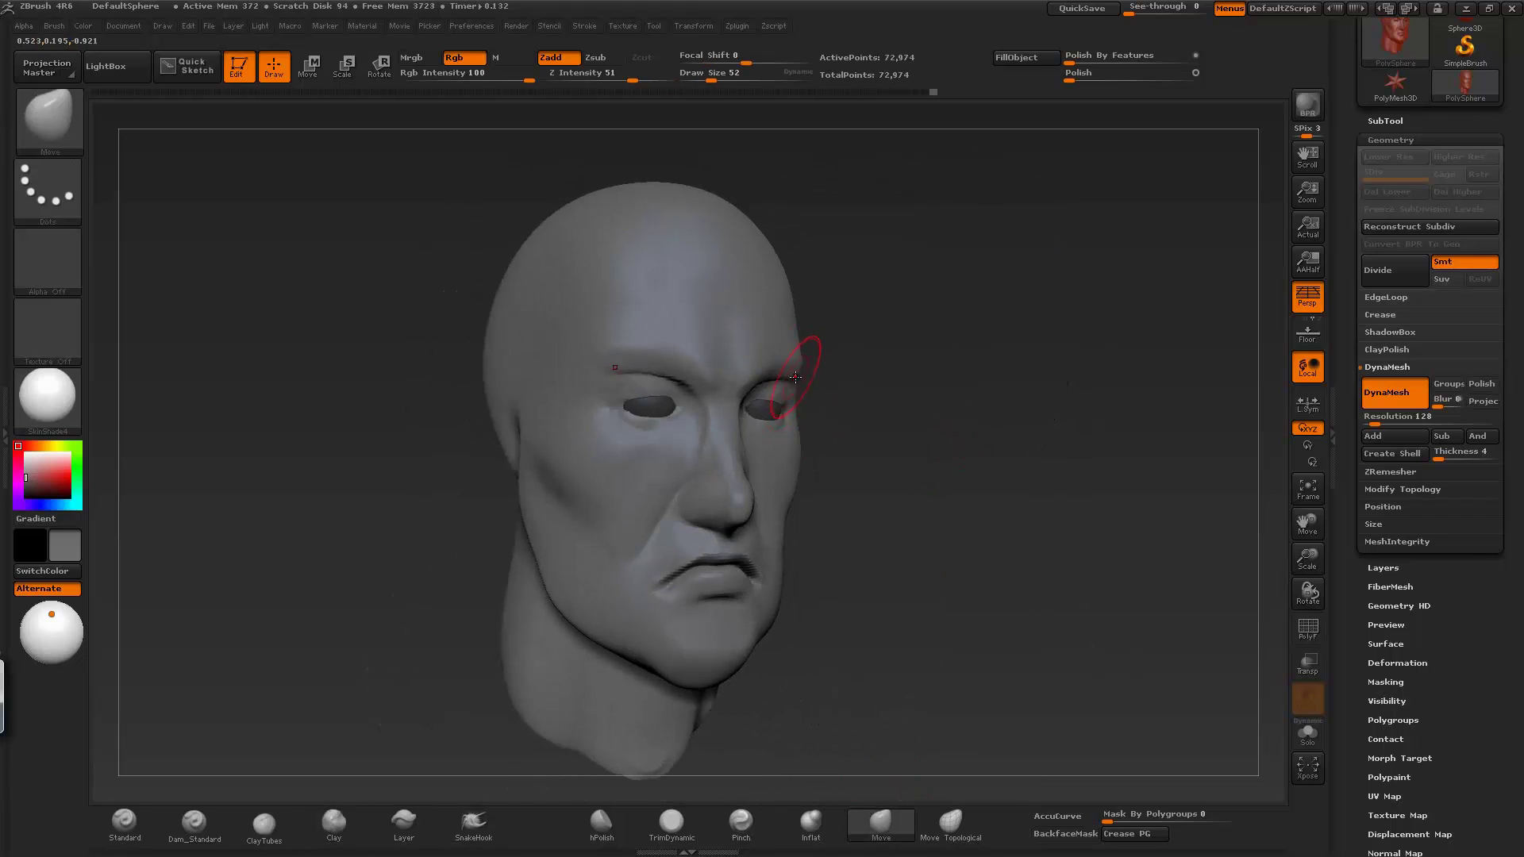
pyautogui.moveTo(889, 548); pyautogui.dragTo(931, 597)
pyautogui.moveTo(1027, 442); pyautogui.dragTo(969, 485)
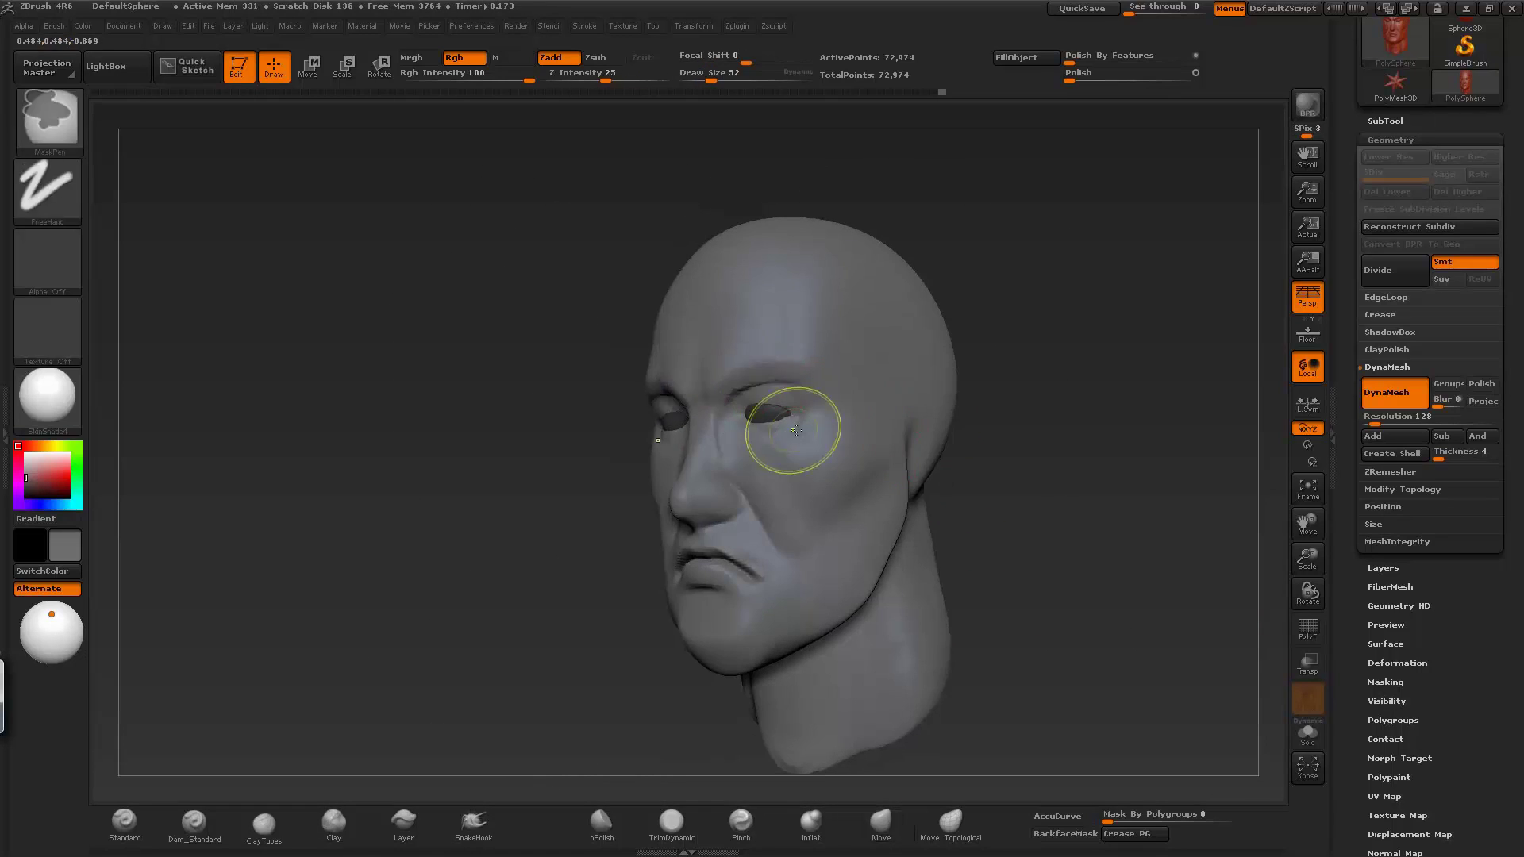
pyautogui.keyDown('shift'); pyautogui.moveTo(960, 556); pyautogui.dragTo(924, 584); pyautogui.keyUp('shift')
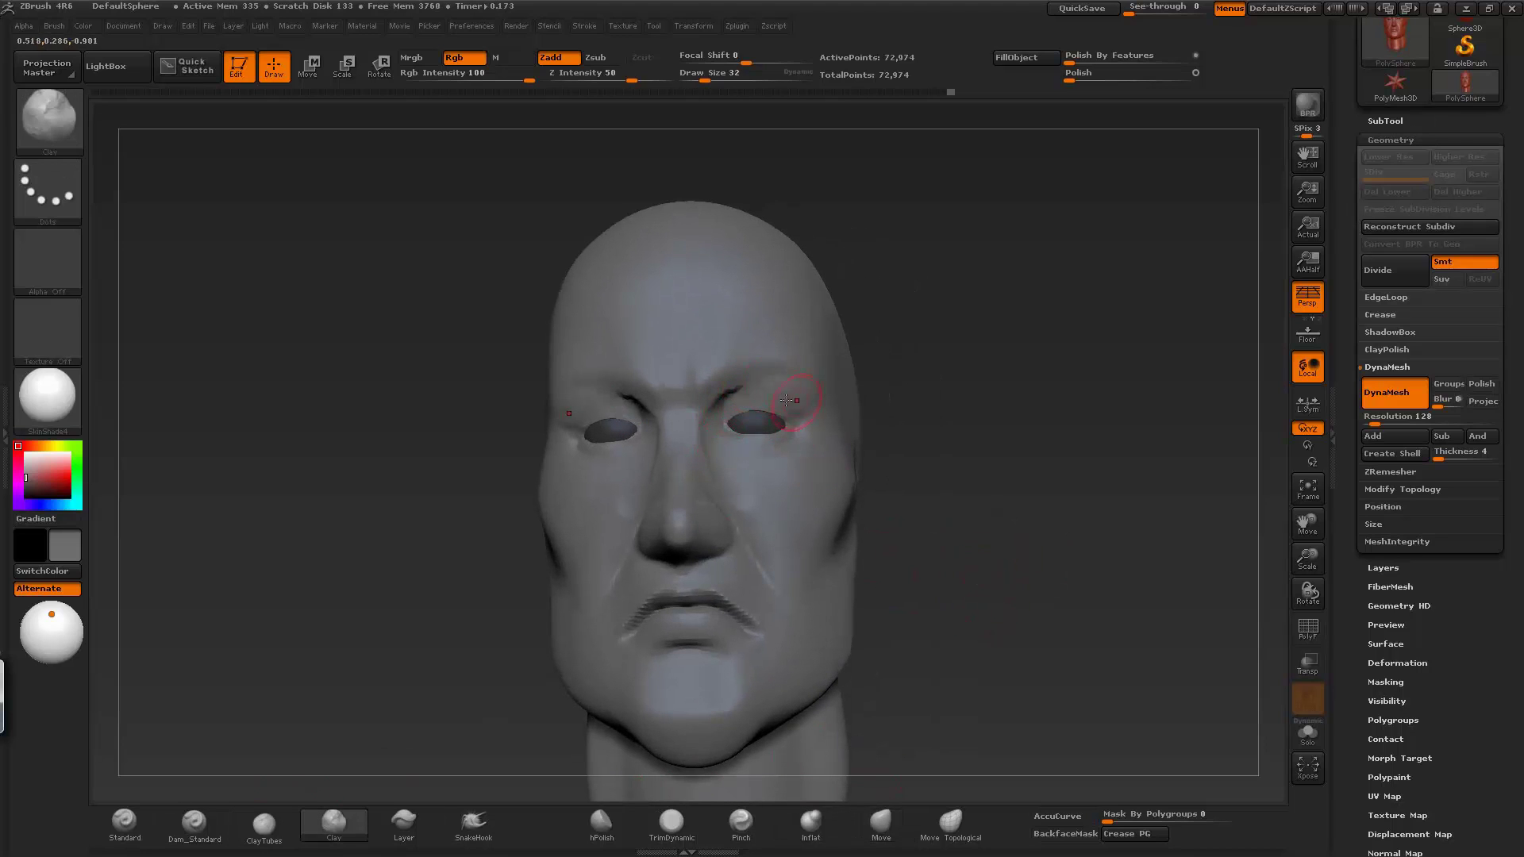
pyautogui.moveTo(856, 395)
pyautogui.mouseDown()
pyautogui.moveTo(921, 429)
pyautogui.moveTo(1032, 333)
pyautogui.mouseUp()
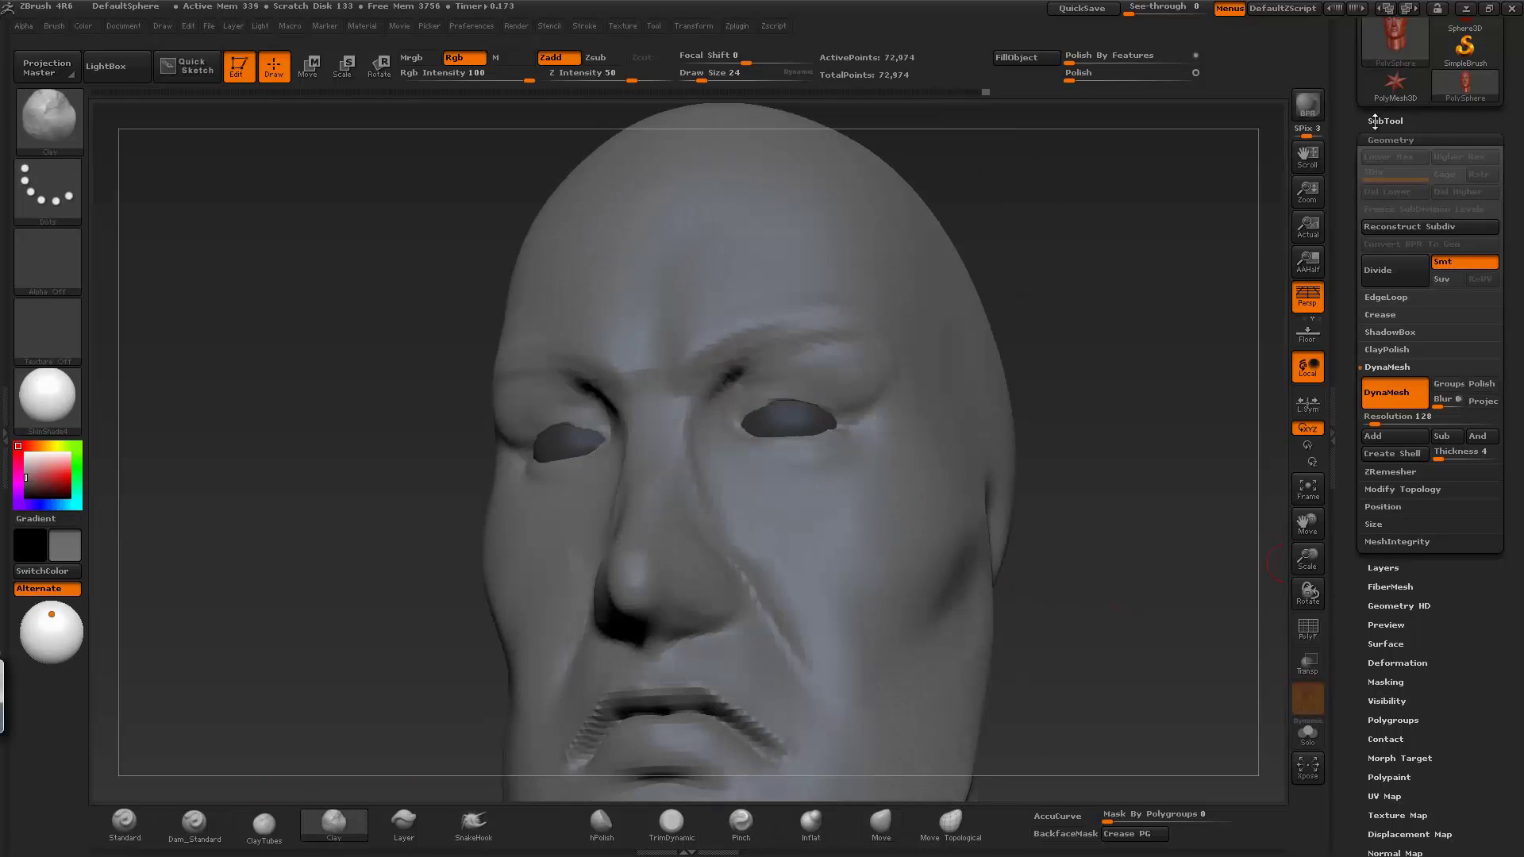
# - Split the eyes into their own subtool and review the head in profile and three-quarter views
pyautogui.click(1385, 120)
pyautogui.click(1461, 602)
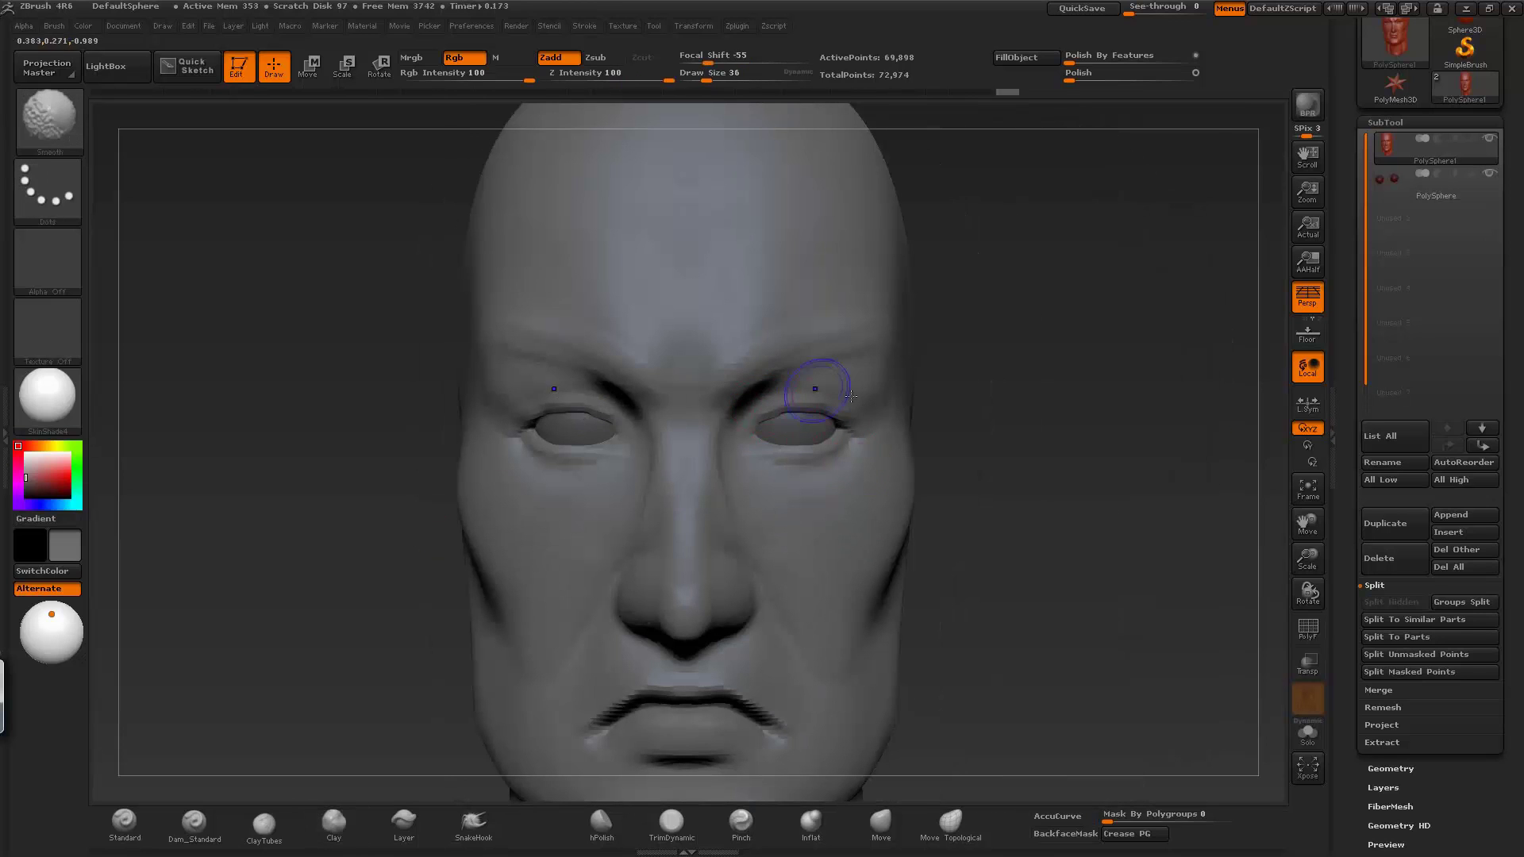
pyautogui.moveTo(1055, 649); pyautogui.dragTo(858, 322)
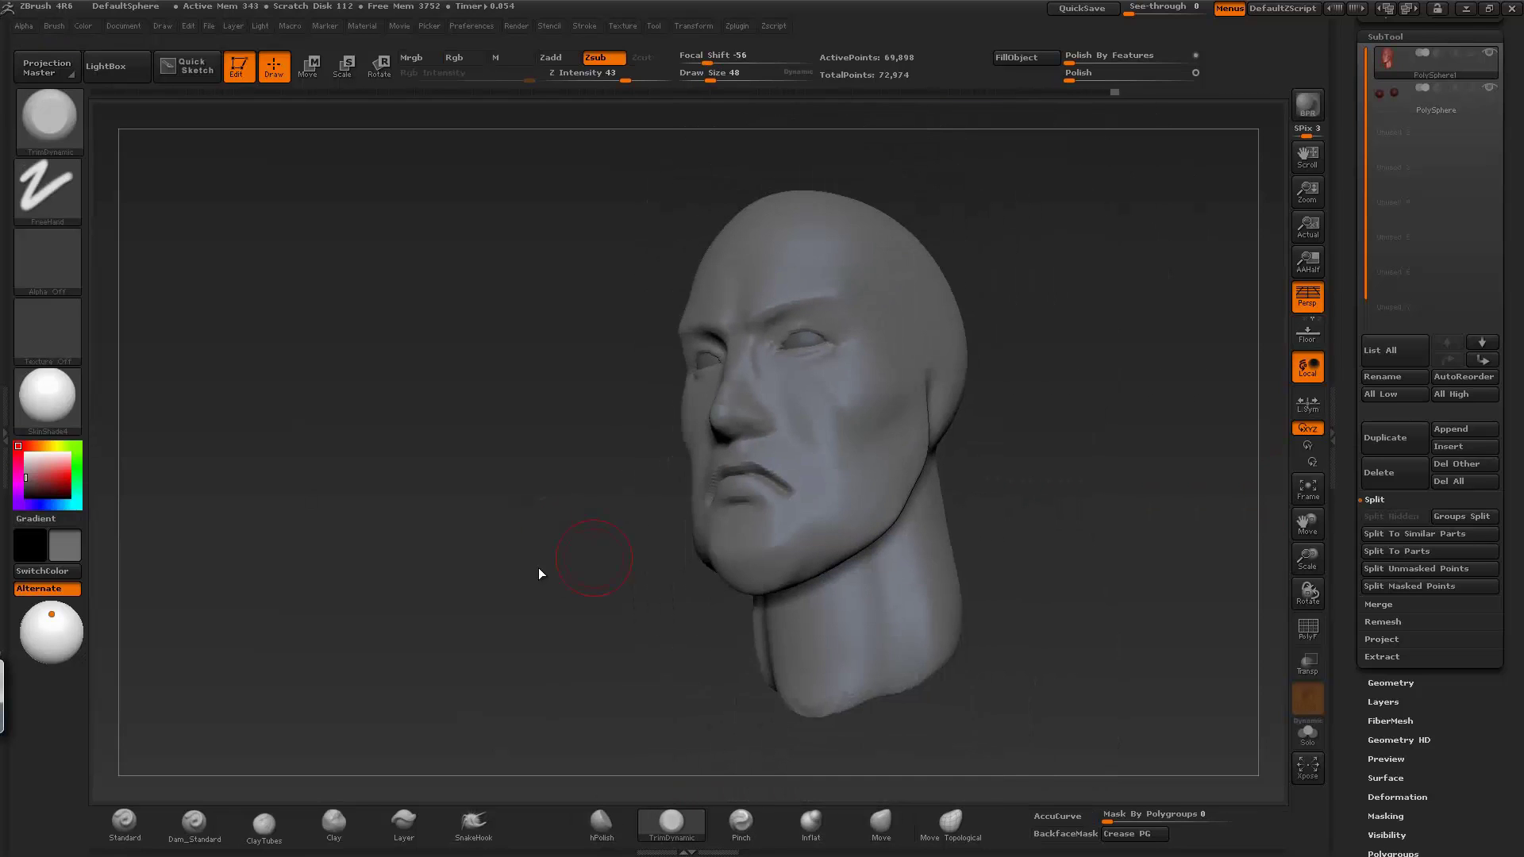
pyautogui.moveTo(896, 414)
pyautogui.mouseDown()
pyautogui.moveTo(725, 545)
pyautogui.moveTo(849, 484)
pyautogui.mouseUp()
pyautogui.moveTo(826, 575); pyautogui.dragTo(880, 550)
pyautogui.moveTo(971, 521); pyautogui.dragTo(979, 487)
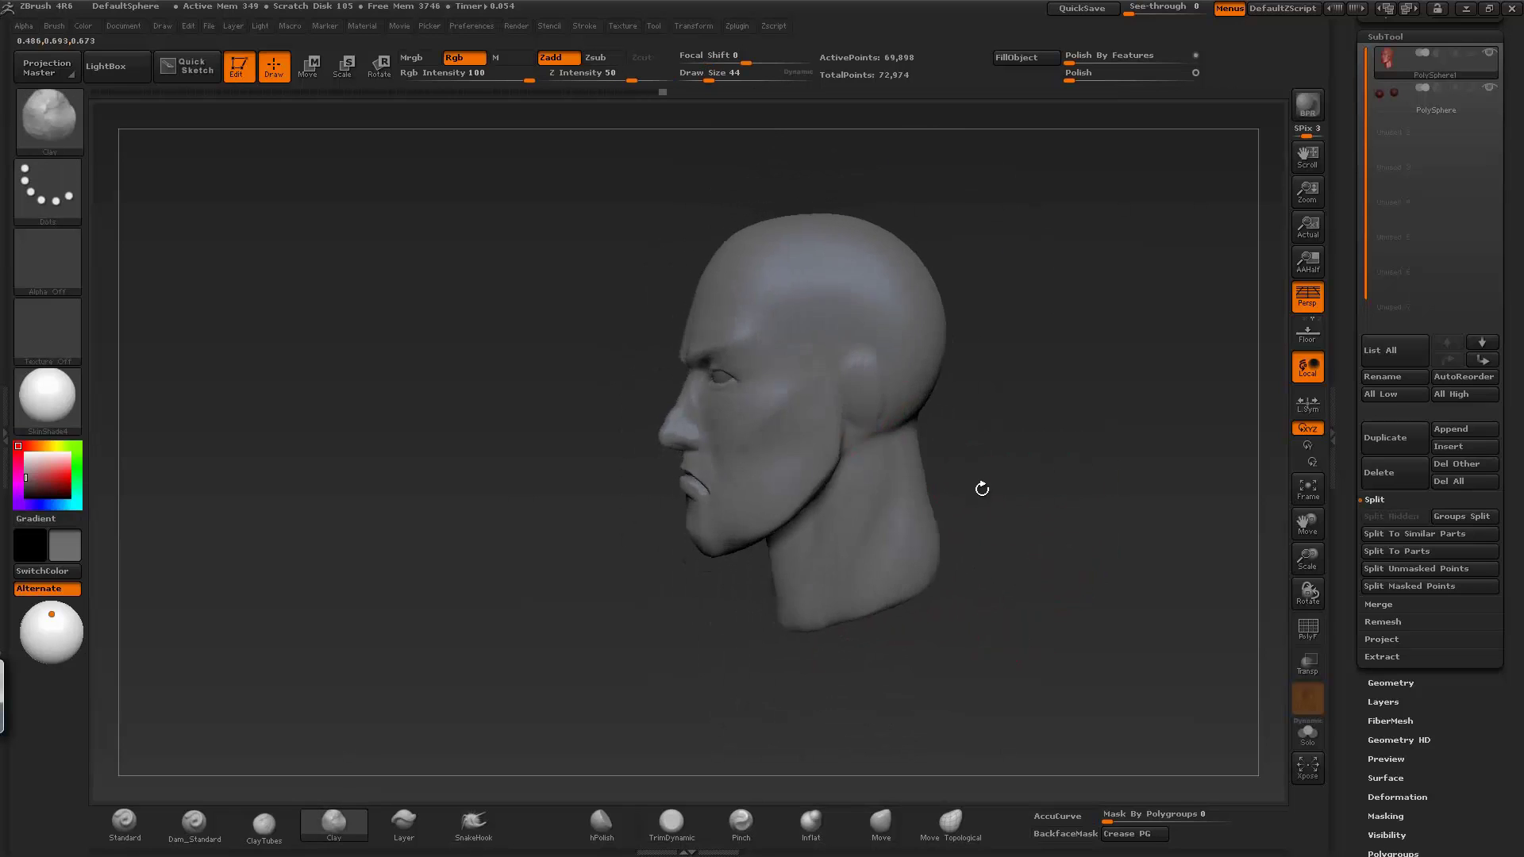
# - Pull out ears on the sides of the head using Transpose lines and the Move brush
pyautogui.press('w')
pyautogui.moveTo(844, 398)
pyautogui.mouseDown()
pyautogui.moveTo(536, 482)
pyautogui.moveTo(881, 442)
pyautogui.moveTo(755, 405)
pyautogui.moveTo(804, 463)
pyautogui.mouseUp()
pyautogui.press('q')
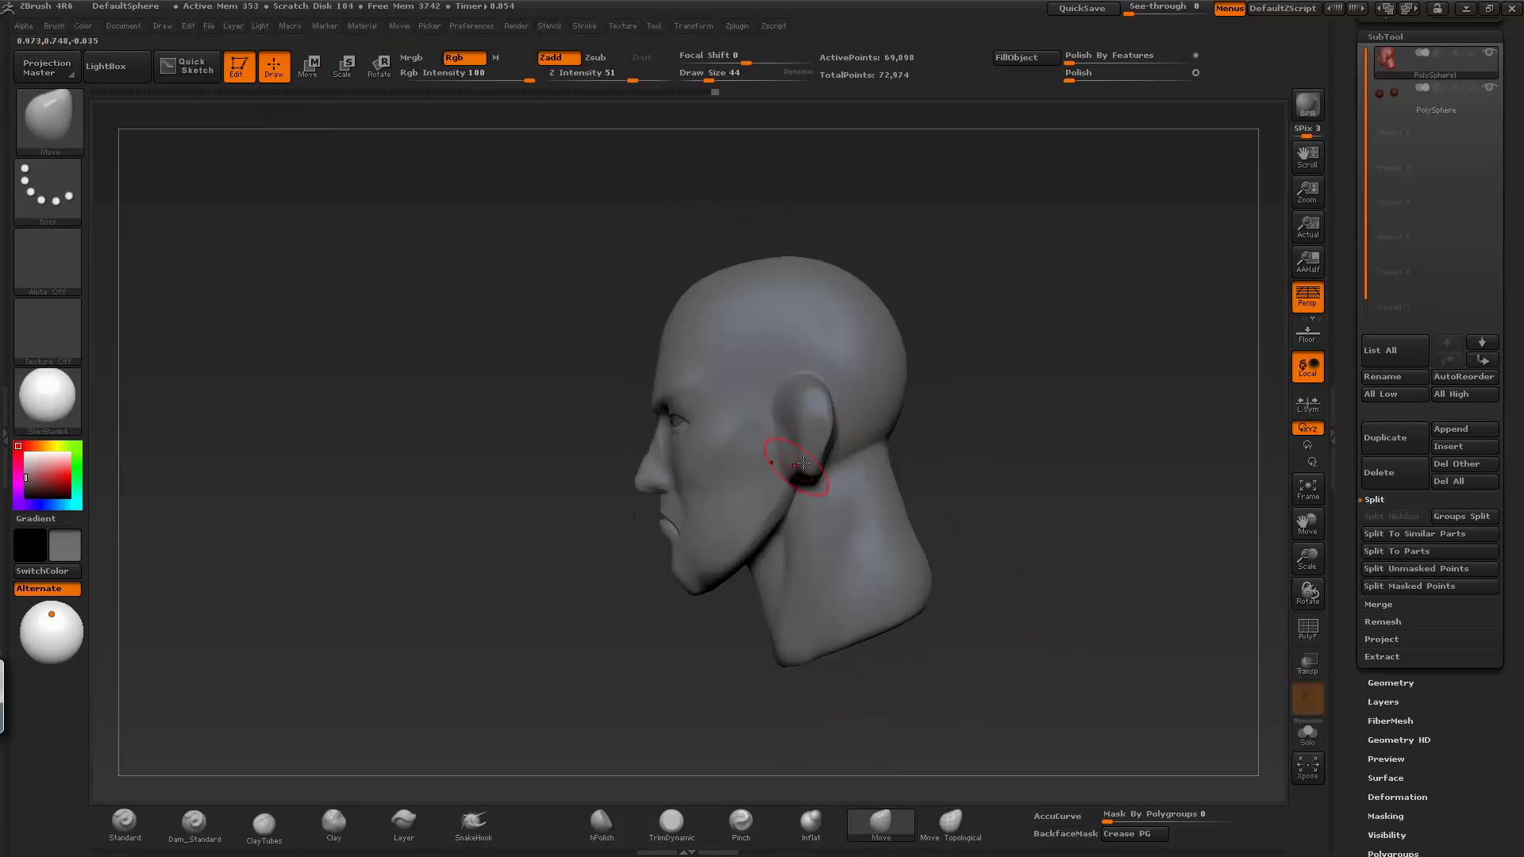
pyautogui.moveTo(905, 462); pyautogui.dragTo(772, 396)
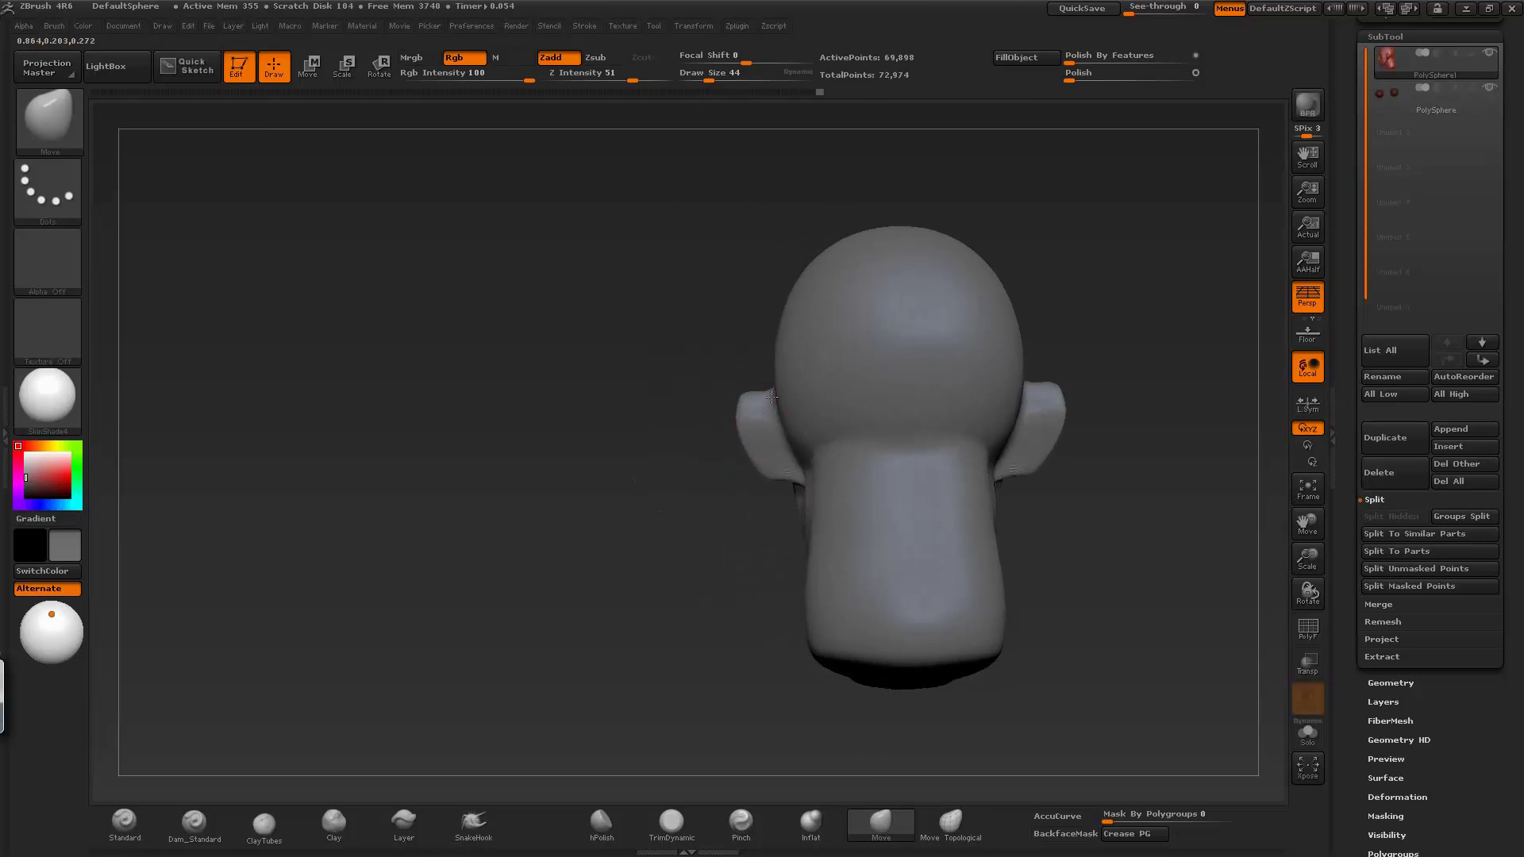
pyautogui.moveTo(773, 480)
pyautogui.mouseDown()
pyautogui.moveTo(731, 418)
pyautogui.moveTo(738, 459)
pyautogui.moveTo(715, 505)
pyautogui.mouseUp()
pyautogui.moveTo(915, 661)
pyautogui.mouseDown()
pyautogui.moveTo(922, 680)
pyautogui.moveTo(969, 561)
pyautogui.moveTo(969, 476)
pyautogui.moveTo(821, 497)
pyautogui.mouseUp()
pyautogui.press('w')
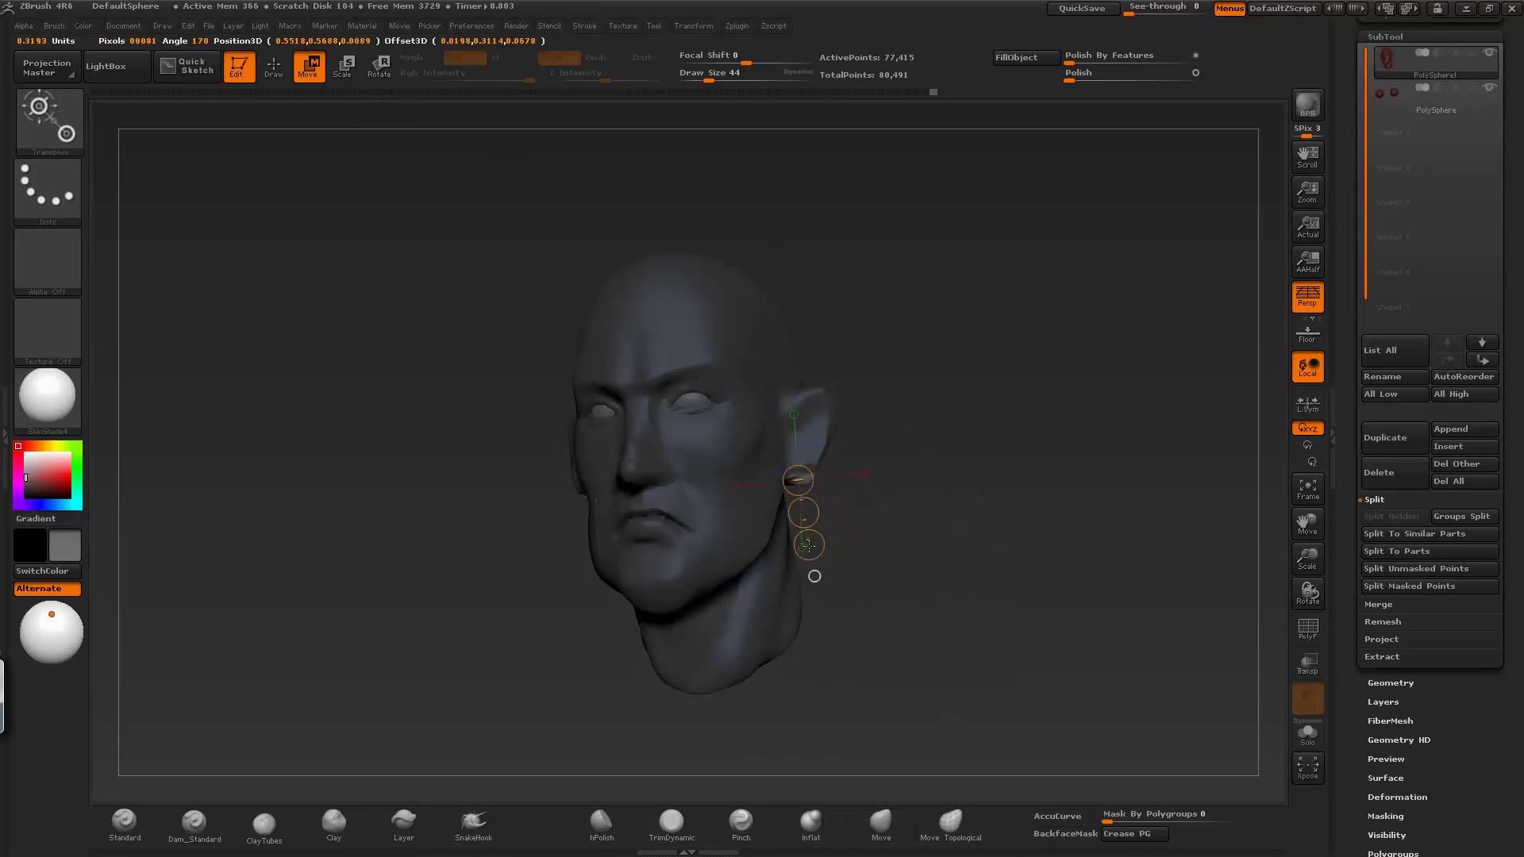
pyautogui.moveTo(913, 556)
pyautogui.mouseDown()
pyautogui.moveTo(873, 651)
pyautogui.moveTo(915, 703)
pyautogui.moveTo(881, 778)
pyautogui.mouseUp()
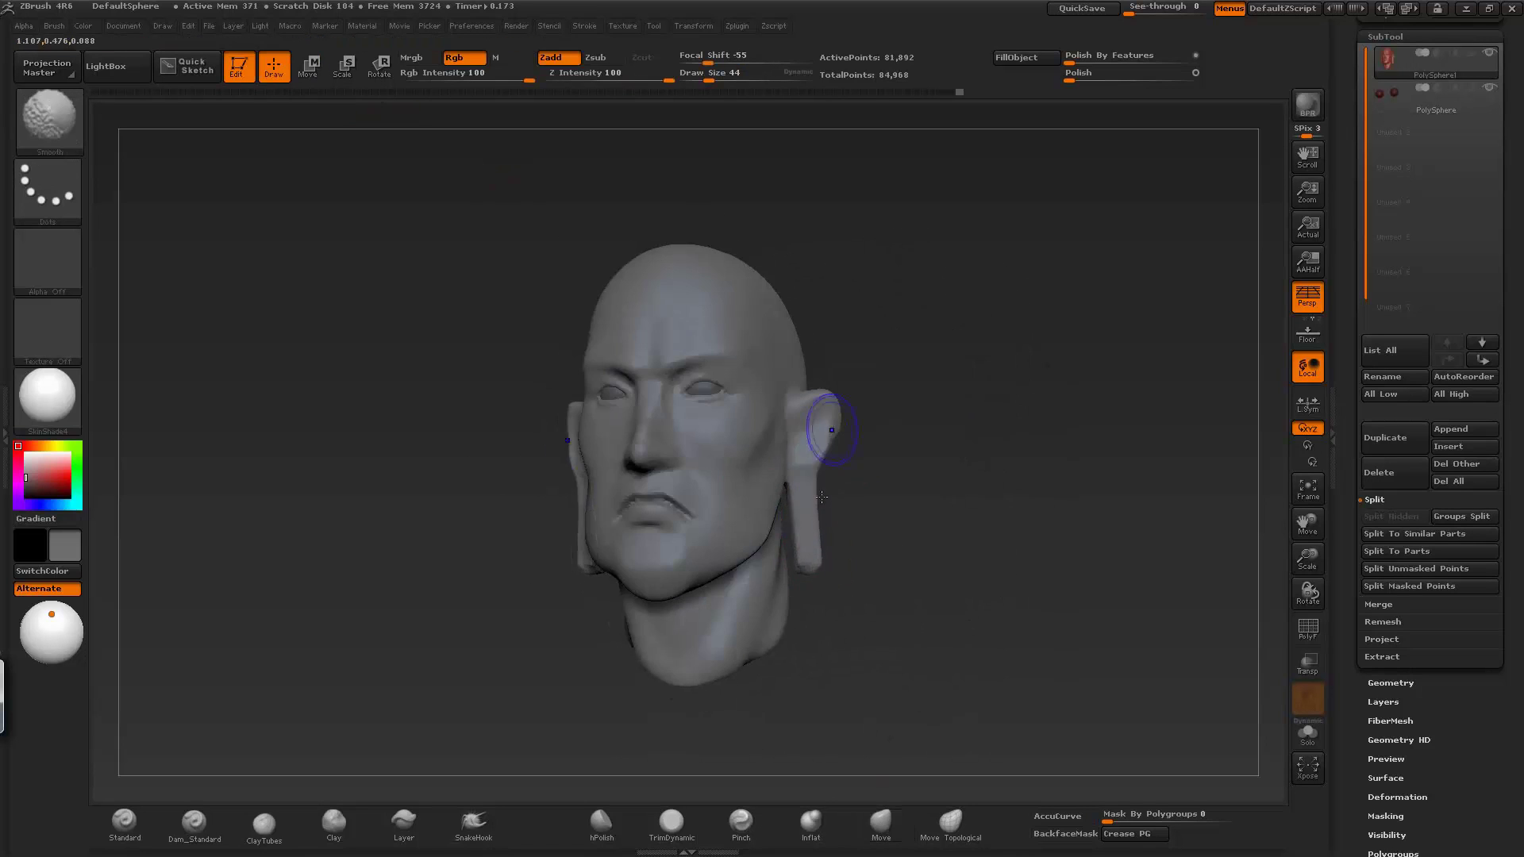
pyautogui.click(881, 822)
pyautogui.moveTo(902, 446)
pyautogui.mouseDown()
pyautogui.moveTo(918, 595)
pyautogui.moveTo(826, 418)
pyautogui.moveTo(841, 476)
pyautogui.moveTo(784, 545)
pyautogui.moveTo(990, 582)
pyautogui.moveTo(1111, 556)
pyautogui.moveTo(992, 571)
pyautogui.mouseUp()
# - Carve lip lines with Dam_Standard, then DynaMesh the head at resolution 256 and check the wireframe
pyautogui.press('b')
pyautogui.press('d')
pyautogui.press('s')
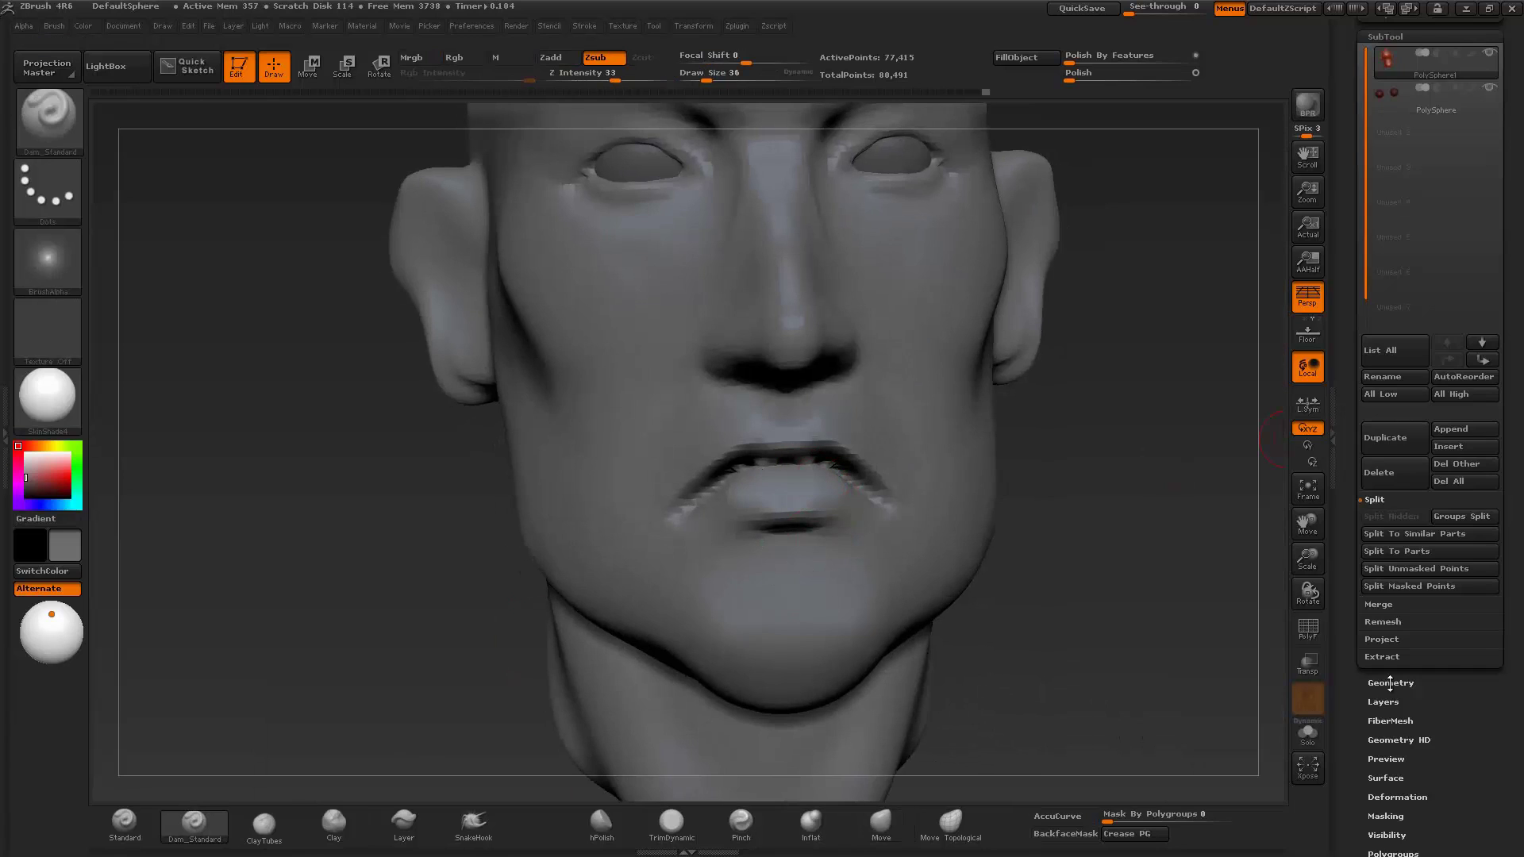
pyautogui.click(1391, 682)
pyautogui.click(1388, 353)
pyautogui.click(1387, 308)
pyautogui.moveTo(997, 517)
pyautogui.mouseDown()
pyautogui.moveTo(1112, 579)
pyautogui.moveTo(842, 480)
pyautogui.moveTo(992, 627)
pyautogui.moveTo(857, 588)
pyautogui.moveTo(712, 413)
pyautogui.moveTo(726, 447)
pyautogui.mouseUp()
pyautogui.hotkey('shift', 'f')
pyautogui.hotkey('shift', 'f')
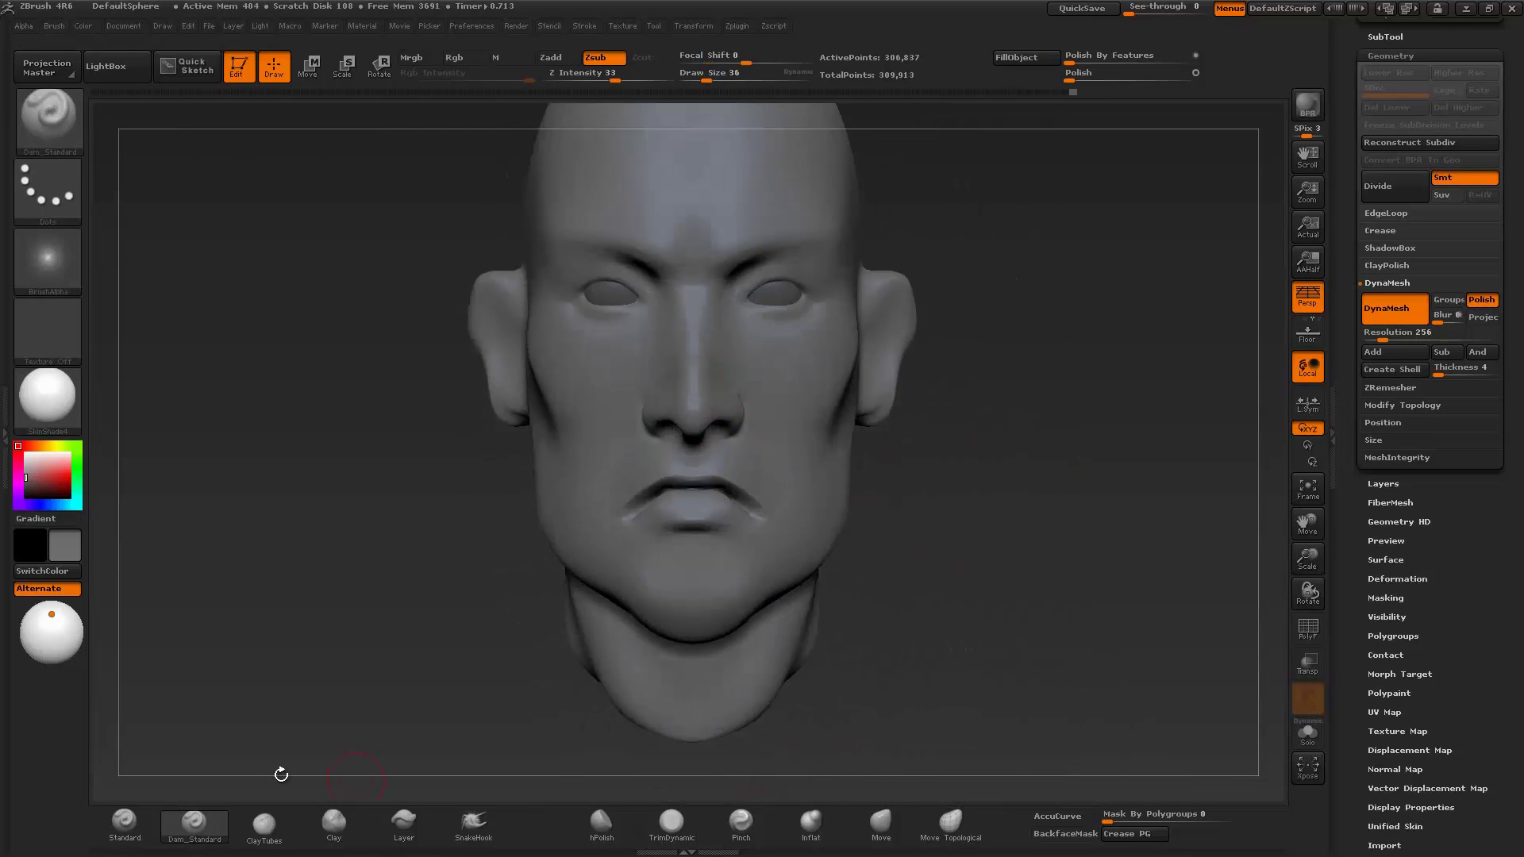
# - Sharpen the cheekbones with a size-20 Clay brush and firm the jaw and chin with Move
pyautogui.click(333, 824)
pyautogui.moveTo(445, 762); pyautogui.dragTo(712, 349)
pyautogui.moveTo(855, 439)
pyautogui.mouseDown()
pyautogui.moveTo(742, 302)
pyautogui.moveTo(835, 450)
pyautogui.moveTo(734, 511)
pyautogui.mouseUp()
pyautogui.press('b')
pyautogui.press('m')
pyautogui.press('v')
pyautogui.moveTo(886, 589); pyautogui.dragTo(801, 722)
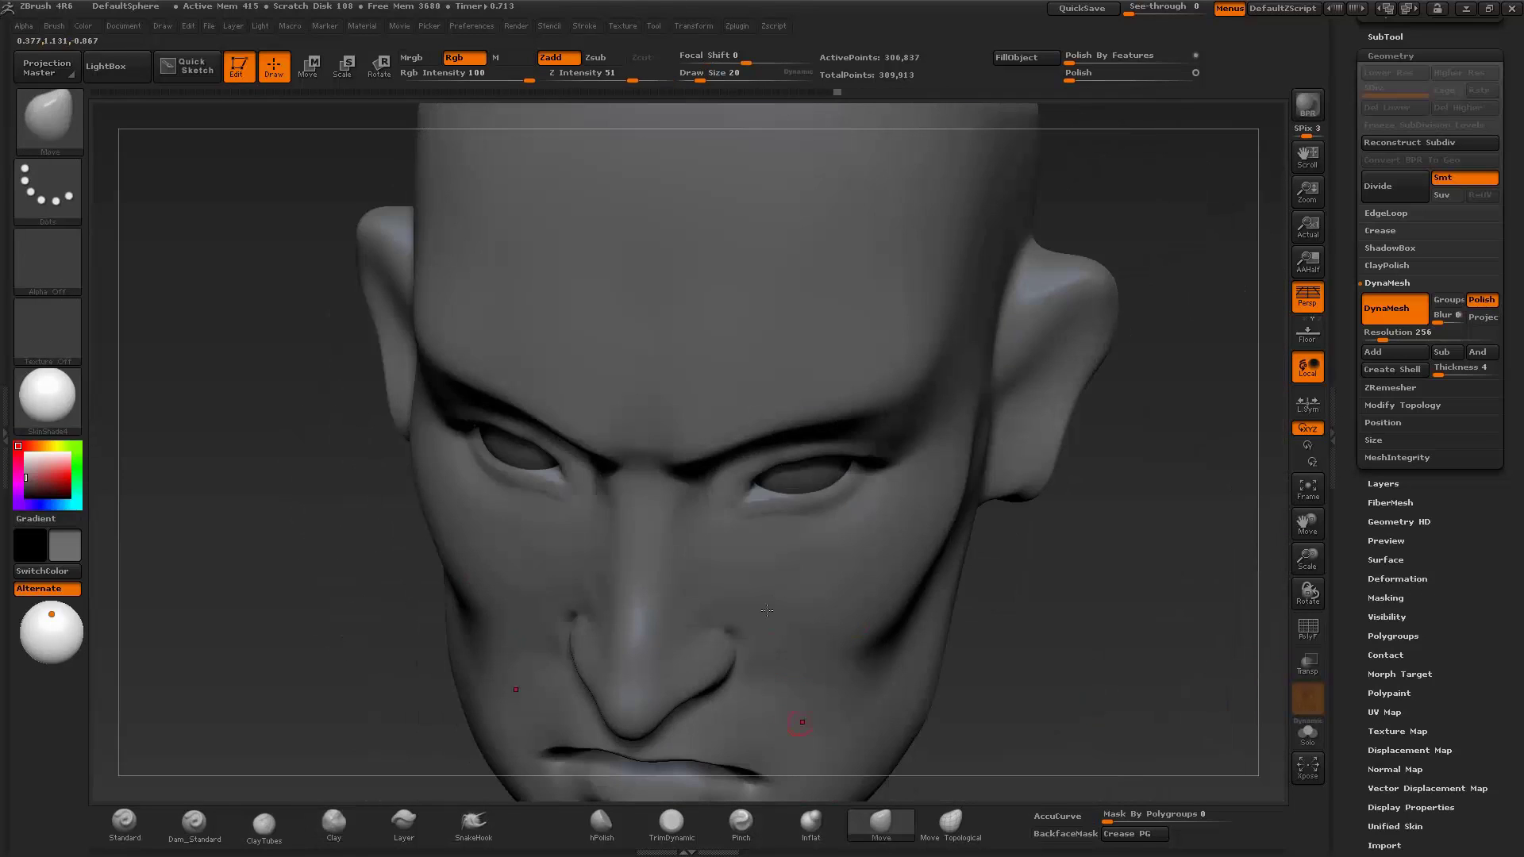
pyautogui.moveTo(721, 481); pyautogui.dragTo(790, 448)
pyautogui.moveTo(1015, 287)
pyautogui.keyDown('shift'); pyautogui.mouseDown()
pyautogui.moveTo(1106, 503)
pyautogui.moveTo(1011, 457)
pyautogui.mouseUp(); pyautogui.keyUp('shift')
pyautogui.moveTo(1286, 420)
pyautogui.mouseDown()
pyautogui.moveTo(921, 561)
pyautogui.moveTo(881, 610)
pyautogui.moveTo(576, 468)
pyautogui.mouseUp()
# - Flatten planes with TrimDynamic, deepen cheek folds with Clay and Dam_Standard, then select the PolySphere eye subtool
pyautogui.press('b')
pyautogui.press('t')
pyautogui.press('d')
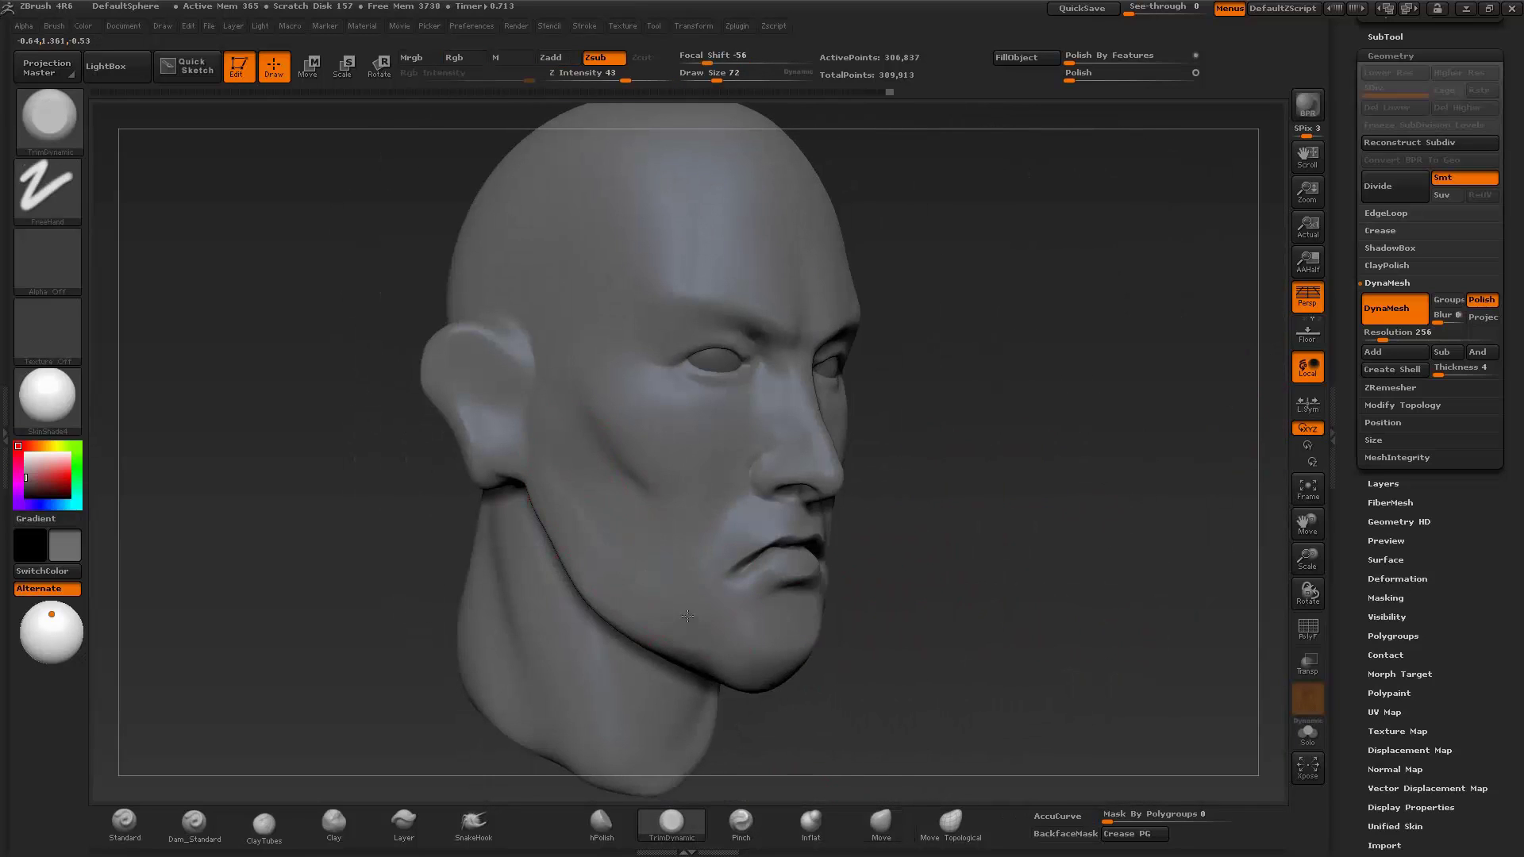
pyautogui.moveTo(688, 616)
pyautogui.mouseDown()
pyautogui.moveTo(868, 595)
pyautogui.moveTo(1003, 636)
pyautogui.moveTo(794, 588)
pyautogui.mouseUp()
pyautogui.click(333, 822)
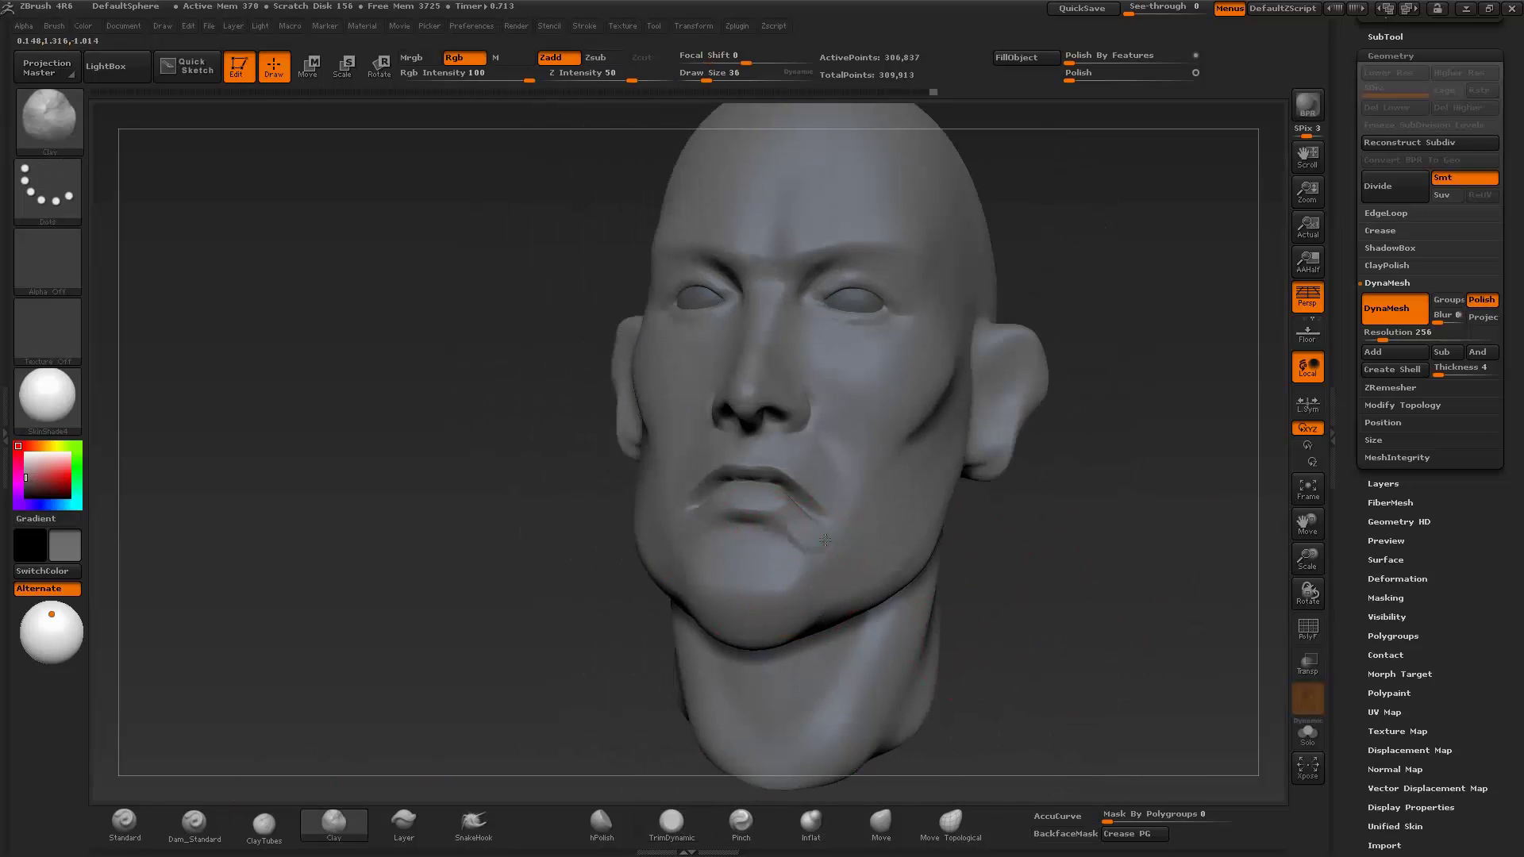
pyautogui.press('b')
pyautogui.press('d')
pyautogui.press('s')
pyautogui.moveTo(816, 536); pyautogui.dragTo(788, 465)
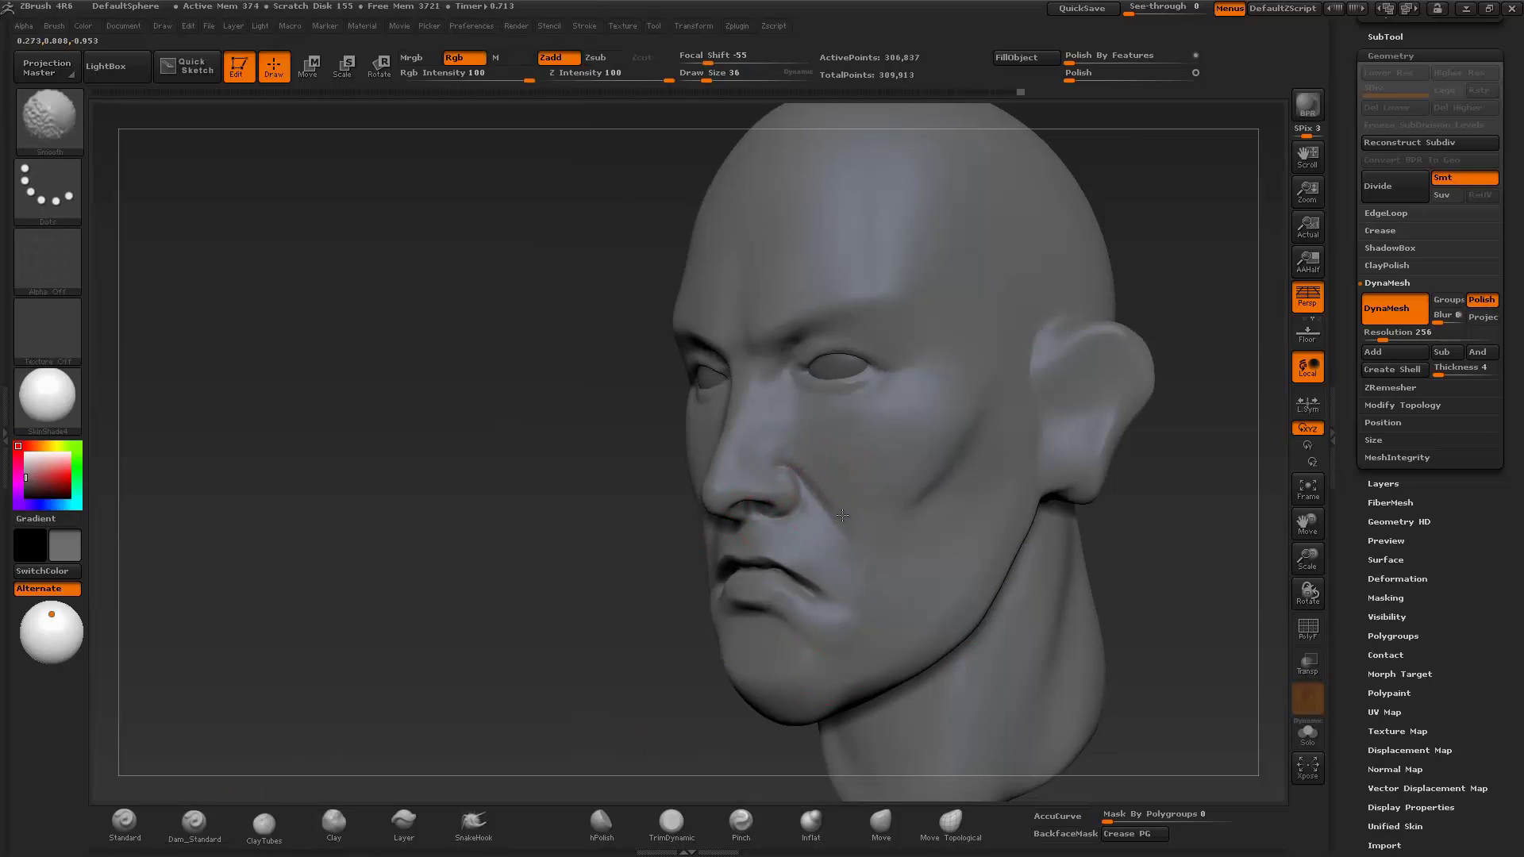
pyautogui.moveTo(804, 506)
pyautogui.mouseDown()
pyautogui.moveTo(740, 512)
pyautogui.moveTo(1088, 663)
pyautogui.mouseUp()
pyautogui.keyDown('alt'); pyautogui.click(786, 353); pyautogui.keyUp('alt')
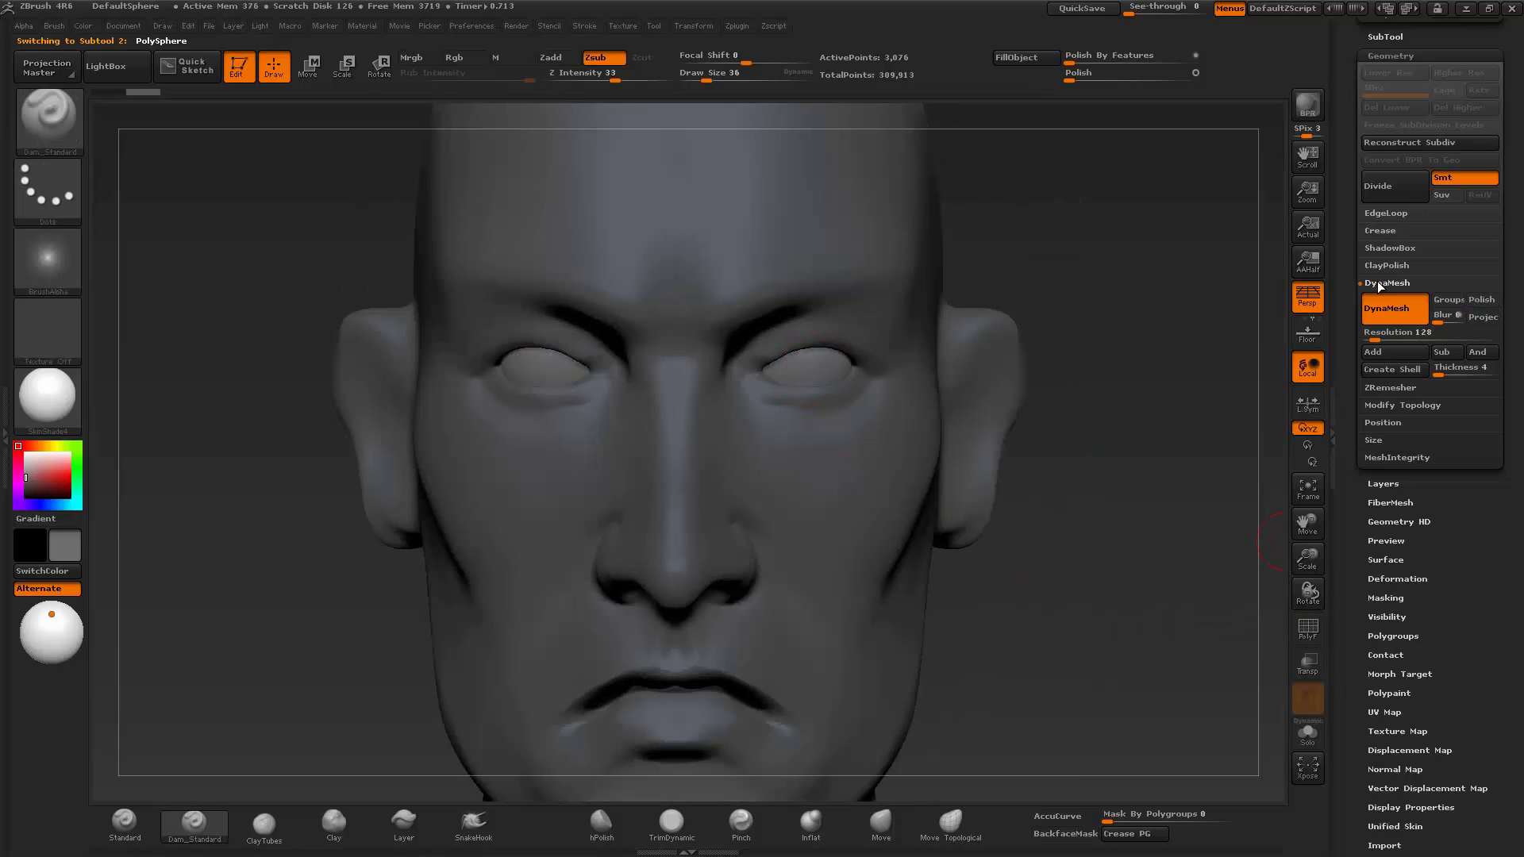
# - Subdivide the eyeballs and toggle the head's transparency to check them in the sockets
pyautogui.press('b')
pyautogui.press('c')
pyautogui.press('l')
pyautogui.hotkey('ctrl', 'd')
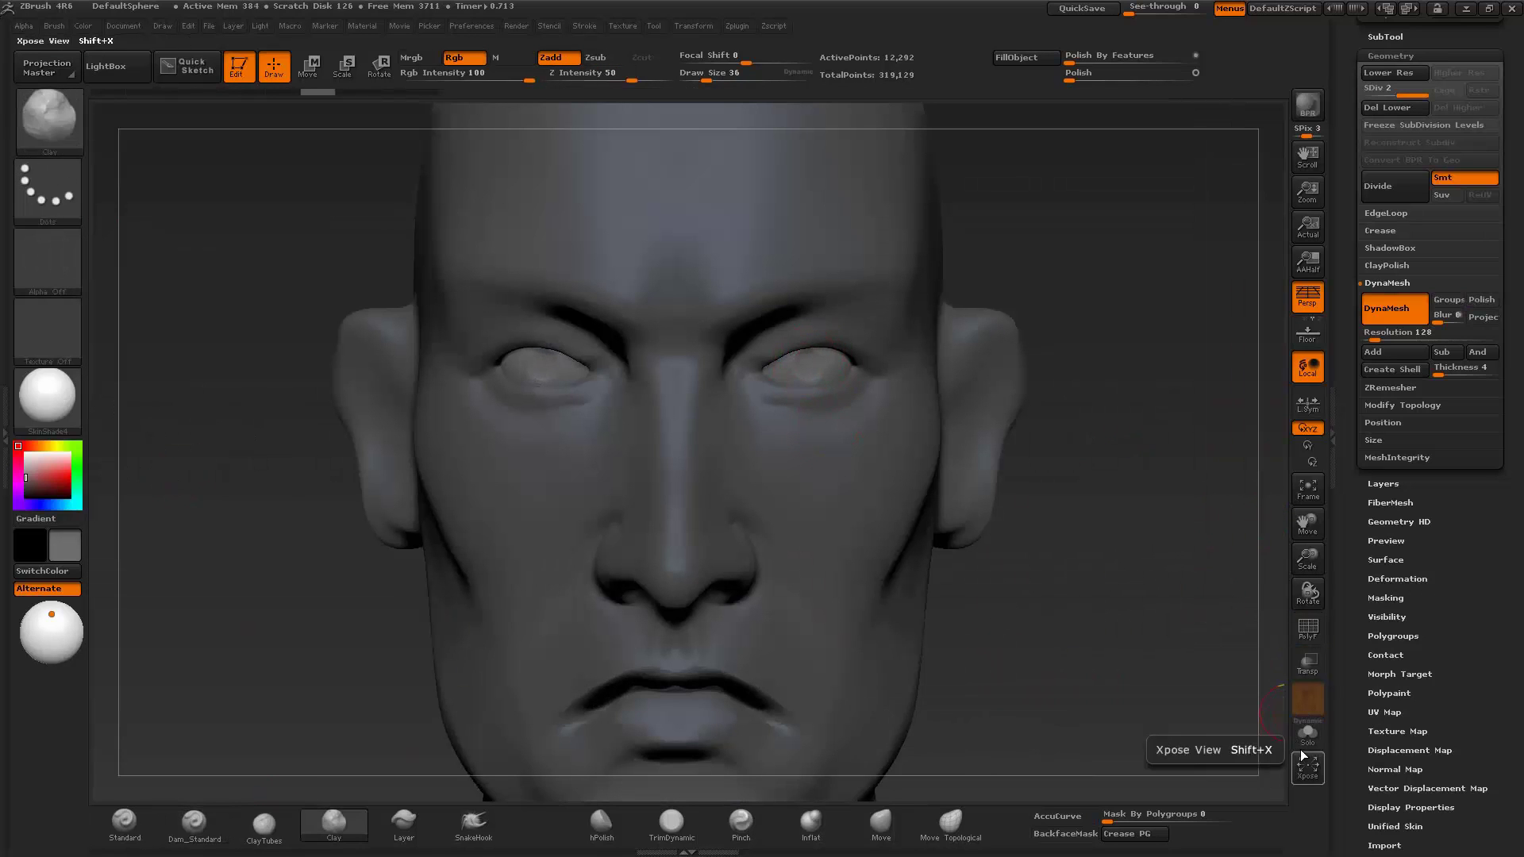
pyautogui.click(1307, 663)
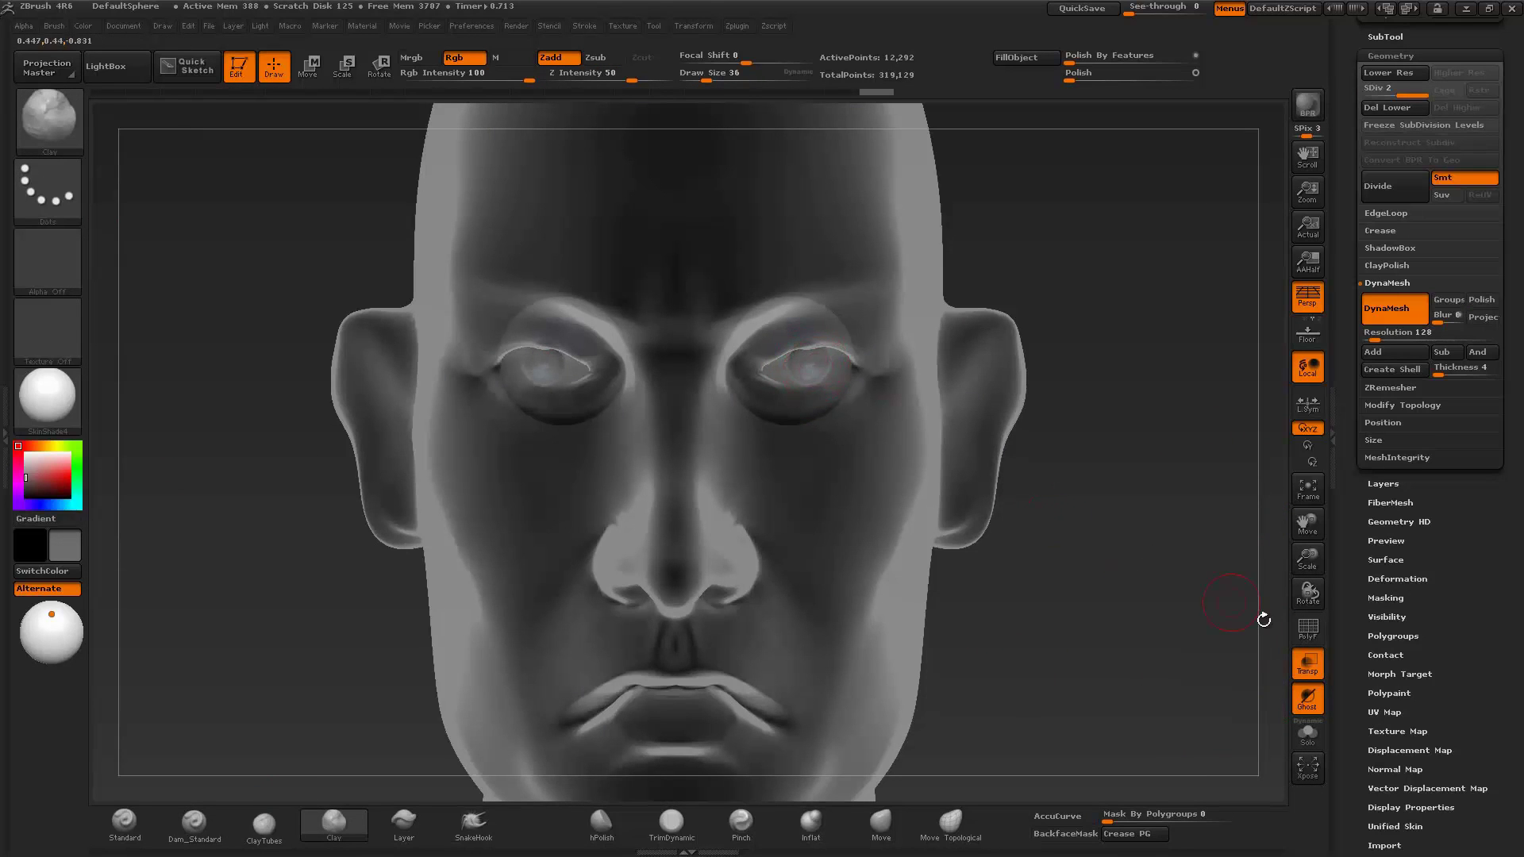
pyautogui.click(1307, 663)
pyautogui.moveTo(1239, 635); pyautogui.dragTo(1132, 612)
pyautogui.moveTo(1117, 432); pyautogui.dragTo(1053, 657)
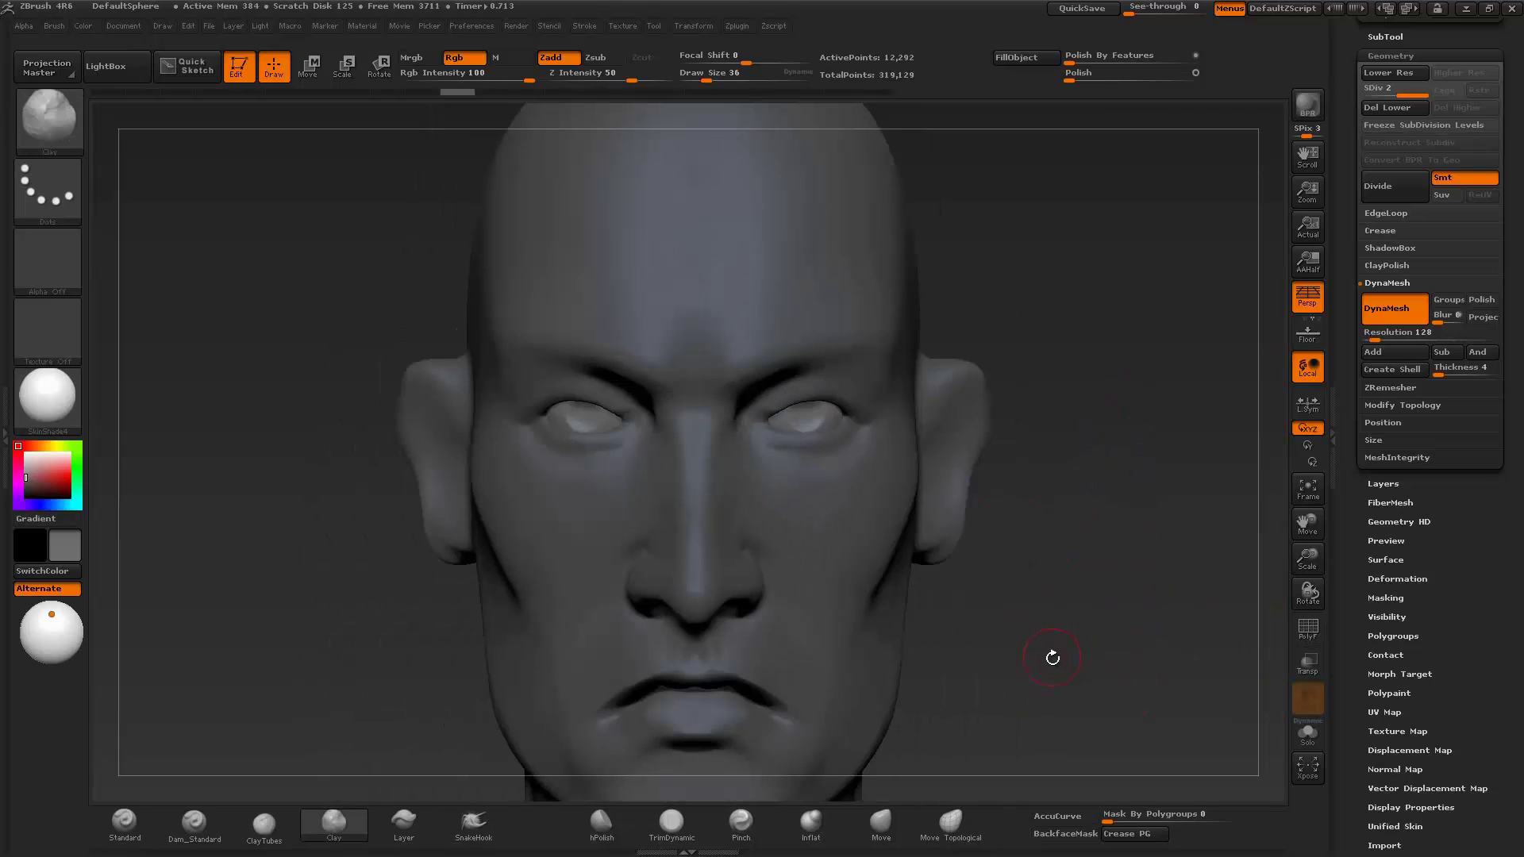
# - Scale and reposition the right eyeball with Transpose so it fits its socket
pyautogui.press('e')
pyautogui.moveTo(912, 623)
pyautogui.mouseDown()
pyautogui.moveTo(854, 262)
pyautogui.moveTo(873, 556)
pyautogui.mouseUp()
pyautogui.moveTo(823, 427); pyautogui.dragTo(912, 413)
pyautogui.press('w')
pyautogui.moveTo(802, 432)
pyautogui.mouseDown()
pyautogui.moveTo(1022, 415)
pyautogui.moveTo(642, 428)
pyautogui.mouseUp()
pyautogui.moveTo(744, 357); pyautogui.dragTo(619, 350)
# - Switch back to the head subtool and pick up the Clay brush
pyautogui.click(881, 821)
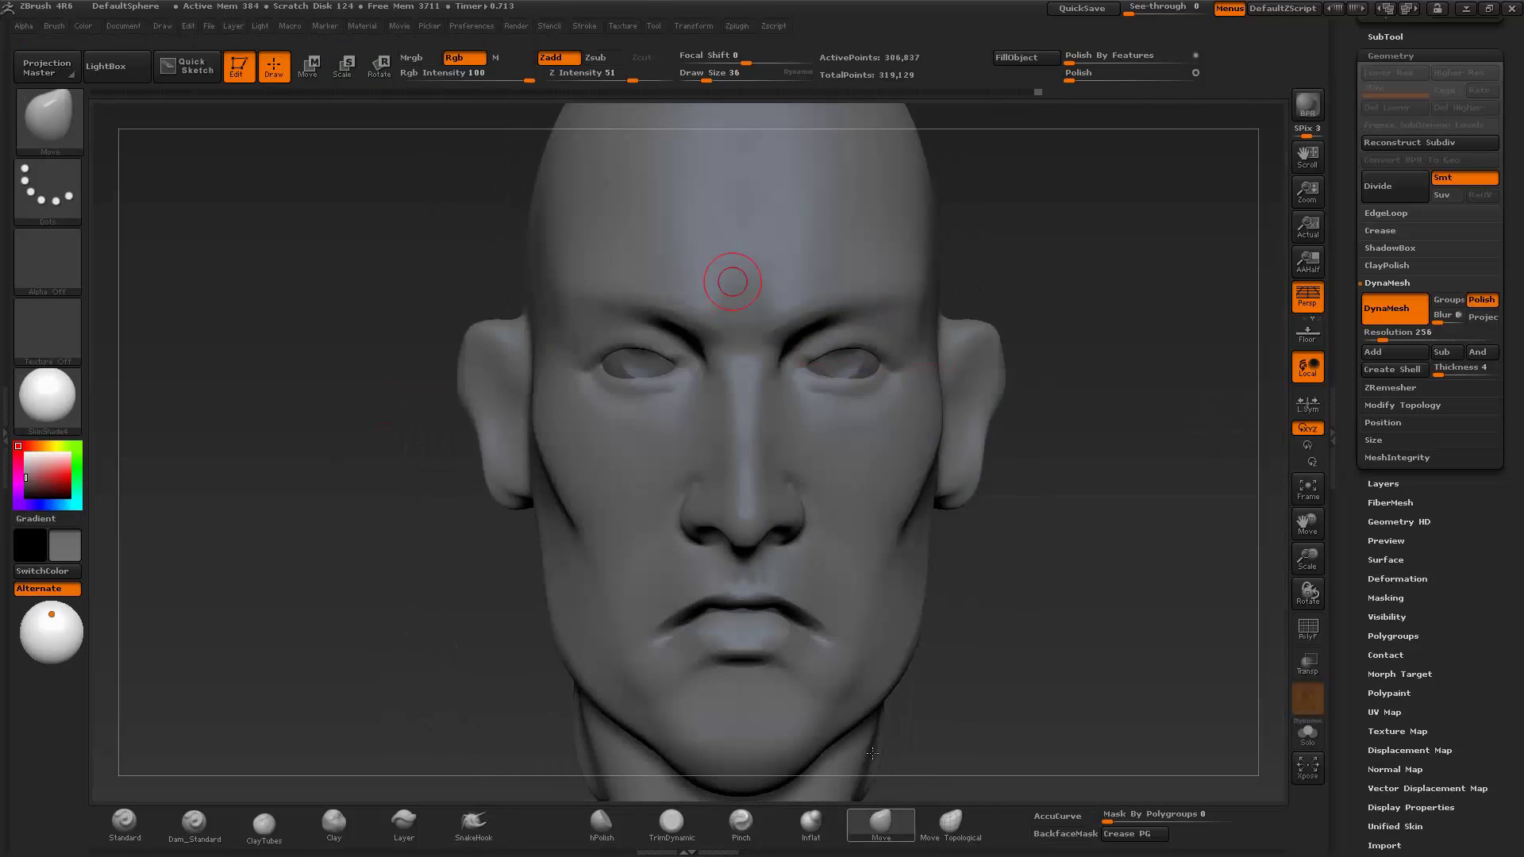
pyautogui.keyDown('alt'); pyautogui.click(825, 338); pyautogui.keyUp('alt')
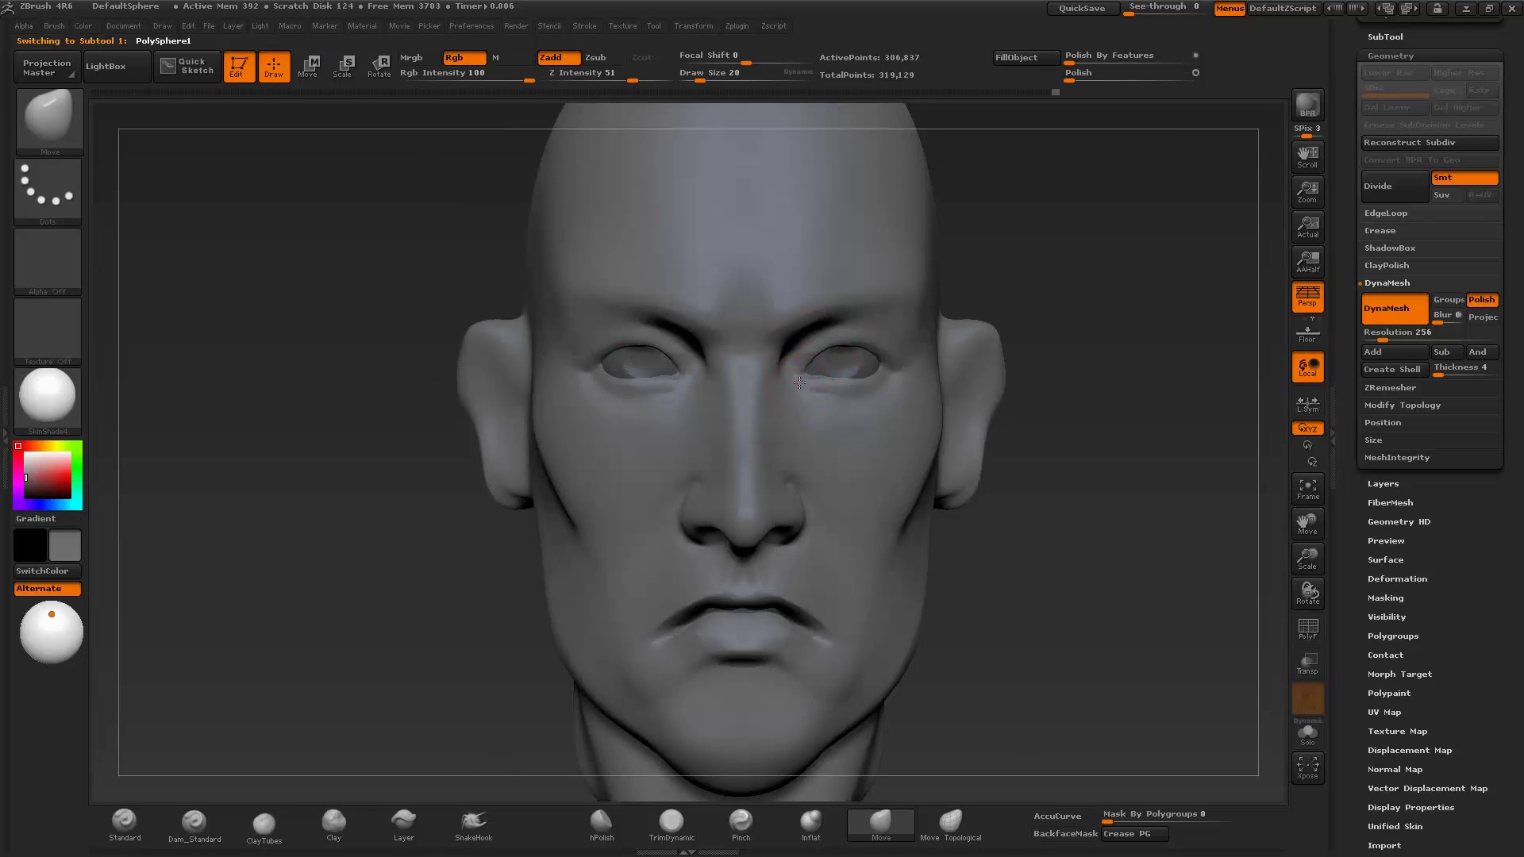
pyautogui.press('b')
pyautogui.press('c')
pyautogui.press('l')
pyautogui.moveTo(1035, 571)
pyautogui.mouseDown()
pyautogui.moveTo(943, 408)
pyautogui.moveTo(855, 393)
pyautogui.moveTo(752, 334)
pyautogui.mouseUp()
# - Carve the eyelid edges with Dam_Standard and build them up with Clay
pyautogui.press('b')
pyautogui.press('d')
pyautogui.press('s')
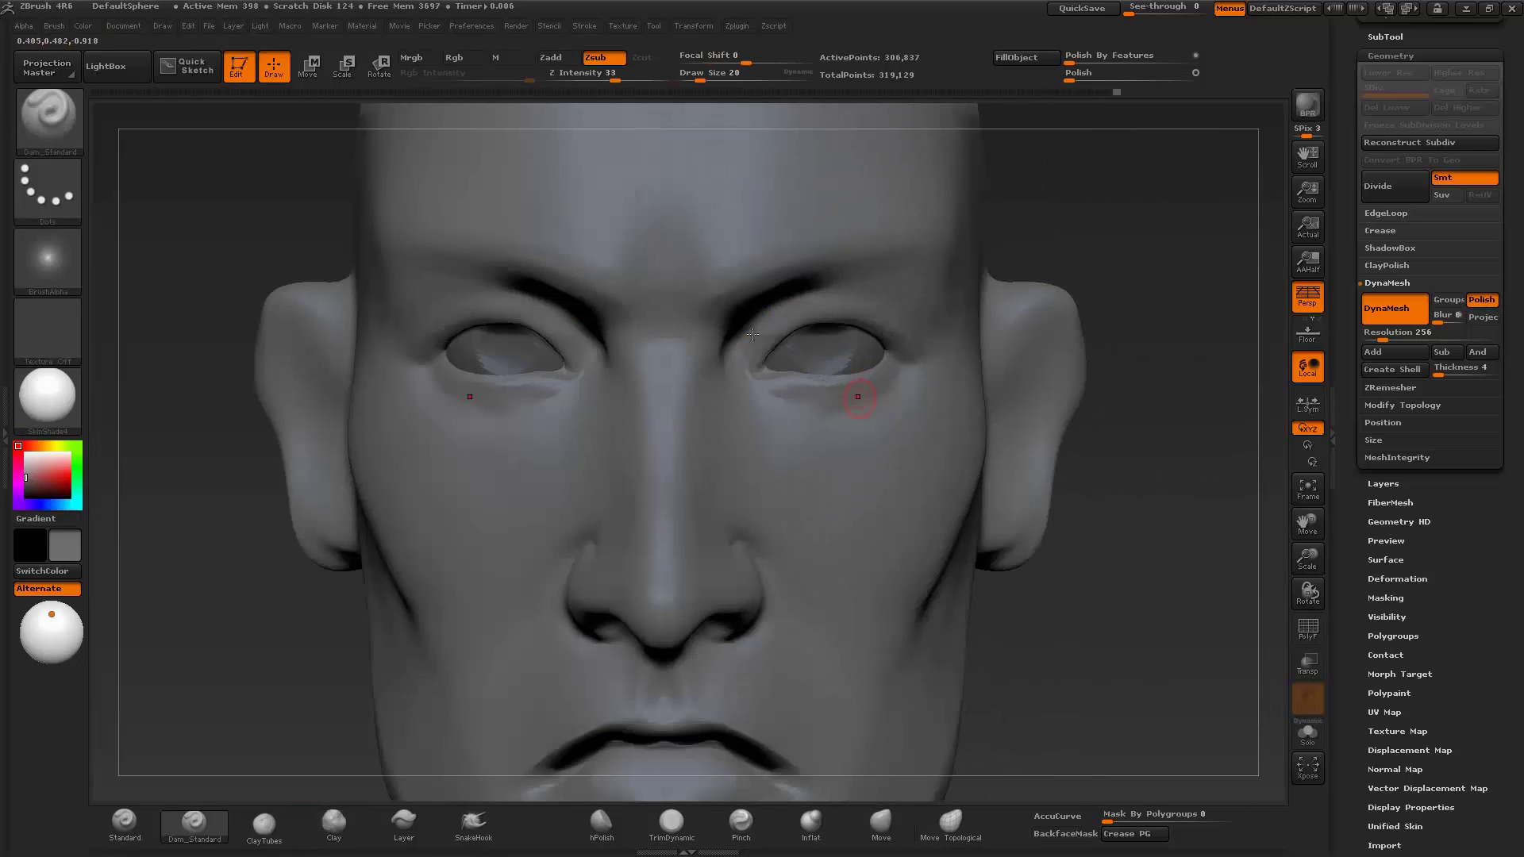
pyautogui.moveTo(873, 311)
pyautogui.mouseDown()
pyautogui.moveTo(672, 551)
pyautogui.moveTo(1069, 487)
pyautogui.mouseUp()
pyautogui.press('f')
pyautogui.moveTo(922, 616); pyautogui.dragTo(757, 421)
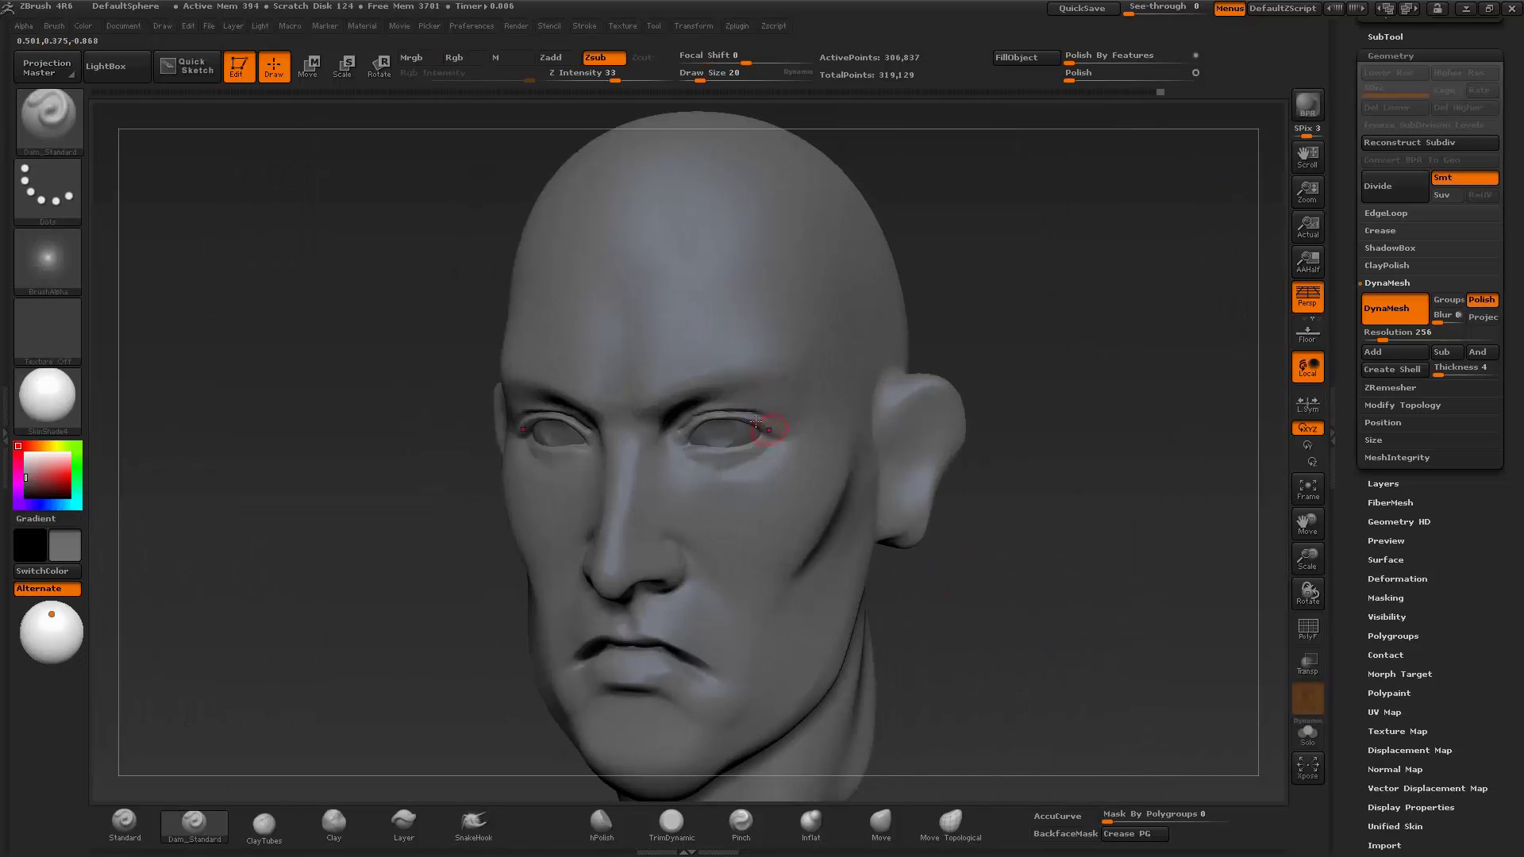
pyautogui.click(333, 822)
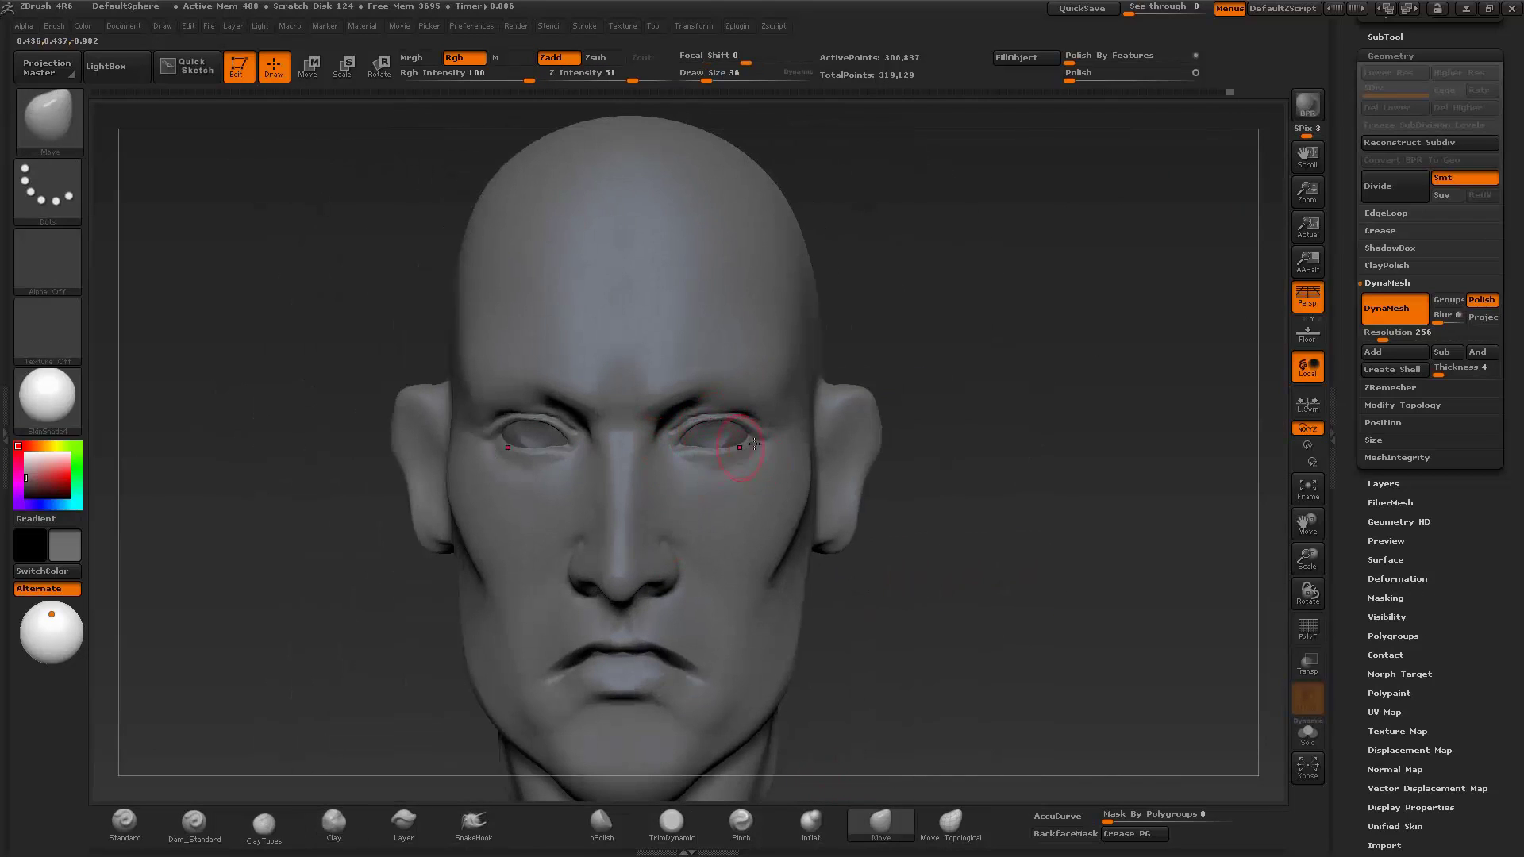
pyautogui.moveTo(913, 476)
pyautogui.mouseDown()
pyautogui.moveTo(936, 603)
pyautogui.moveTo(956, 521)
pyautogui.moveTo(919, 609)
pyautogui.mouseUp()
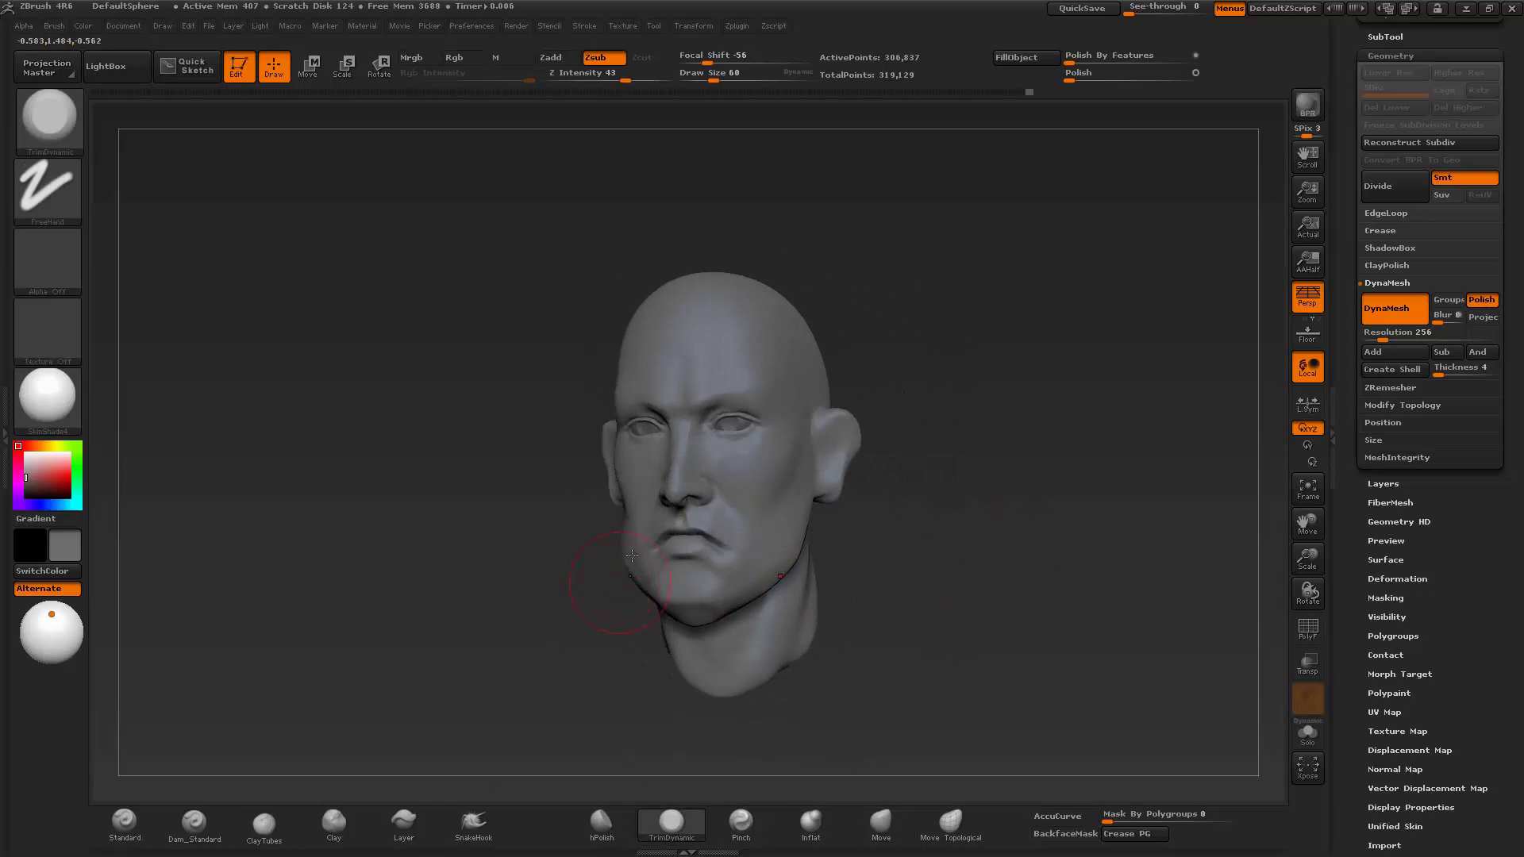
# - Cut two frown creases between the brows with Dam_Standard
pyautogui.click(900, 835)
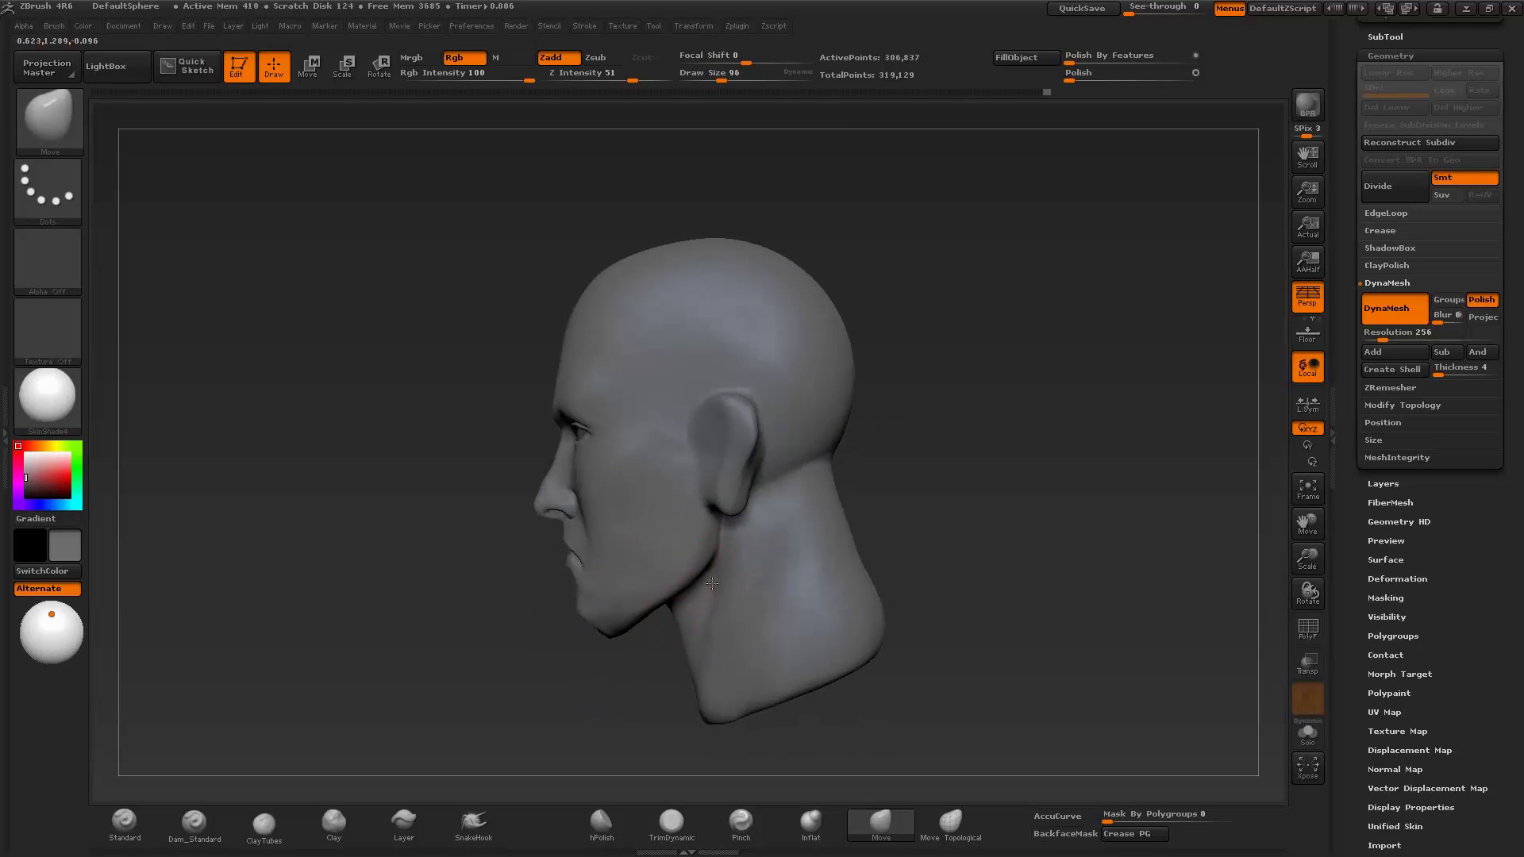
pyautogui.moveTo(897, 584); pyautogui.dragTo(975, 591)
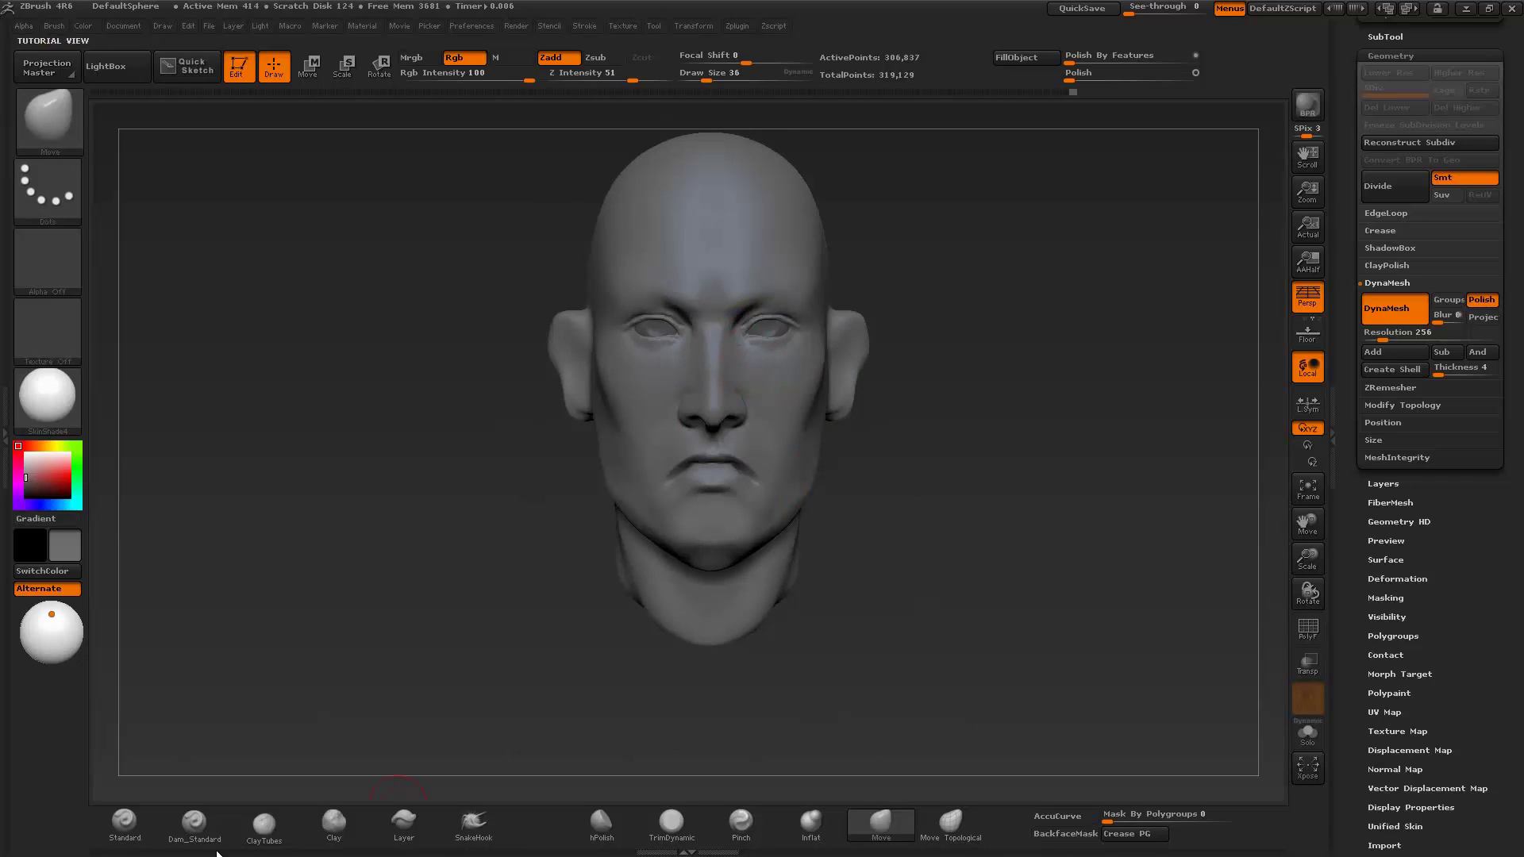
pyautogui.click(197, 830)
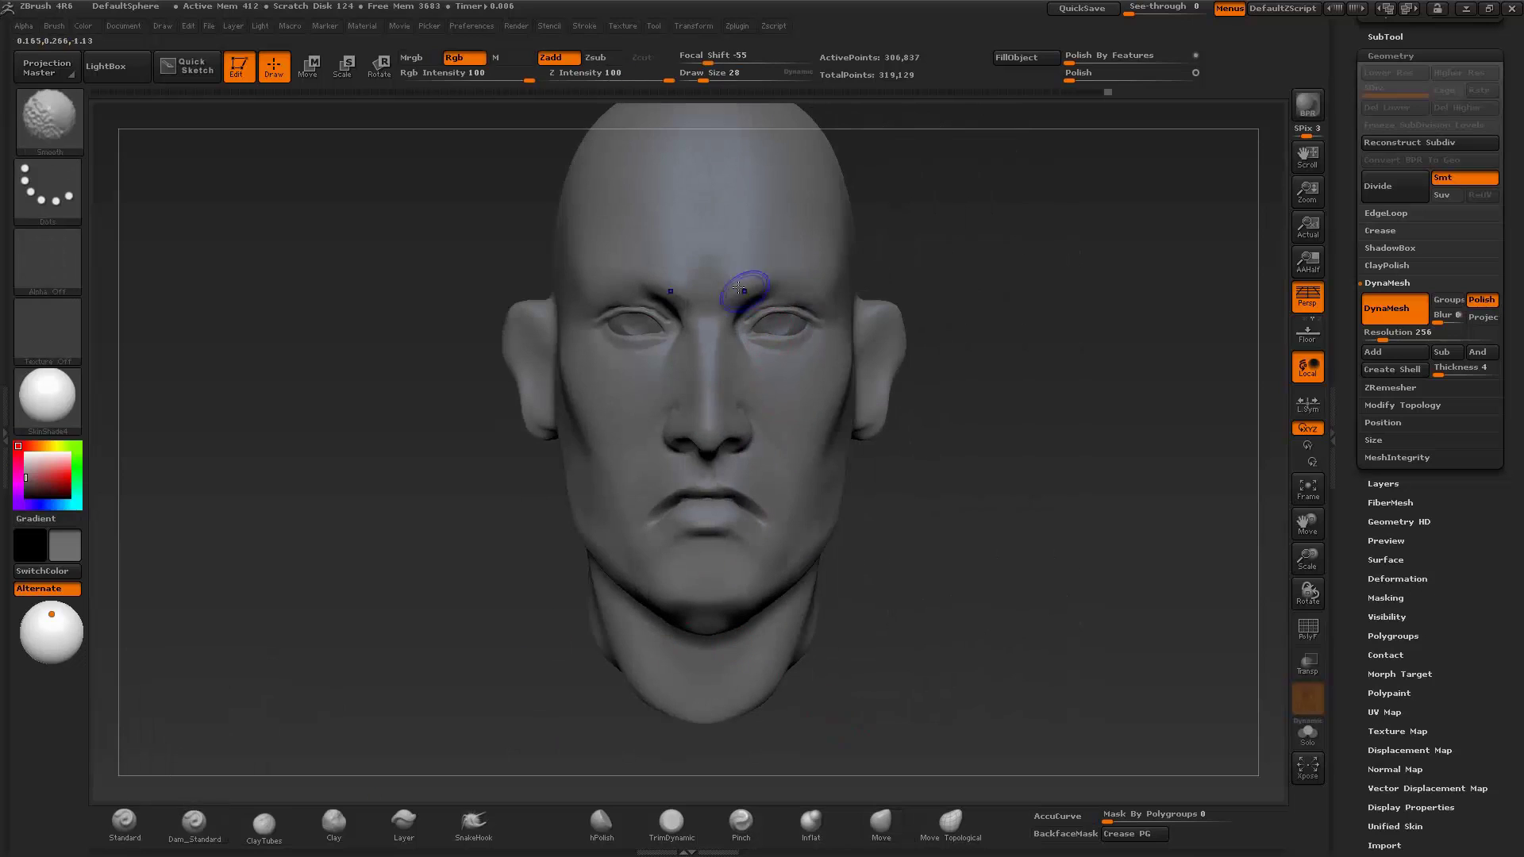
pyautogui.moveTo(686, 247); pyautogui.dragTo(696, 281)
pyautogui.moveTo(732, 247); pyautogui.dragTo(724, 279)
pyautogui.moveTo(956, 524); pyautogui.dragTo(755, 447)
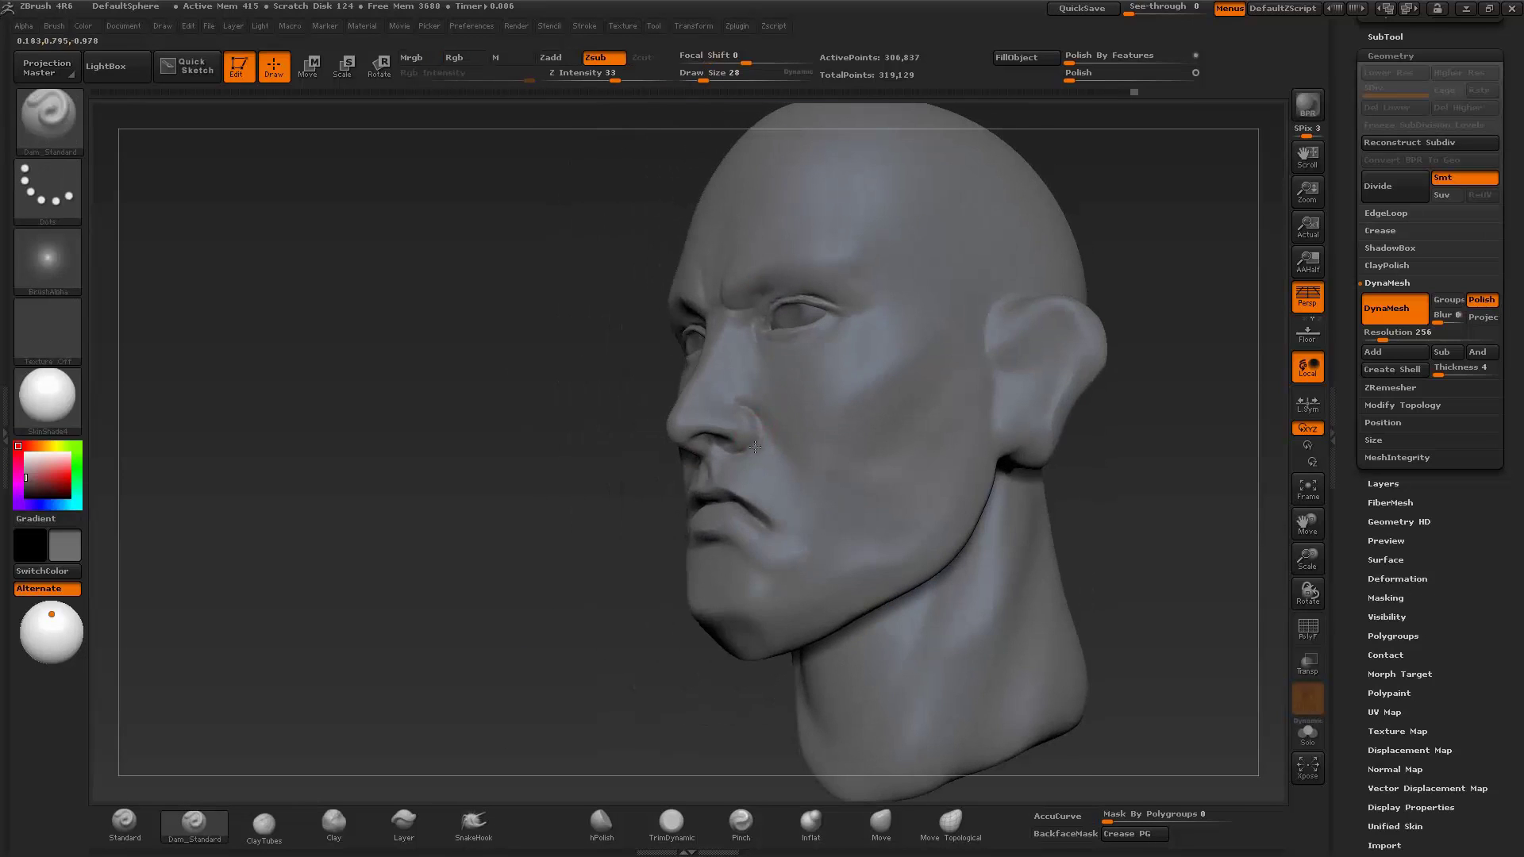
pyautogui.moveTo(755, 522)
pyautogui.mouseDown()
pyautogui.moveTo(704, 585)
pyautogui.moveTo(503, 646)
pyautogui.moveTo(670, 583)
pyautogui.mouseUp()
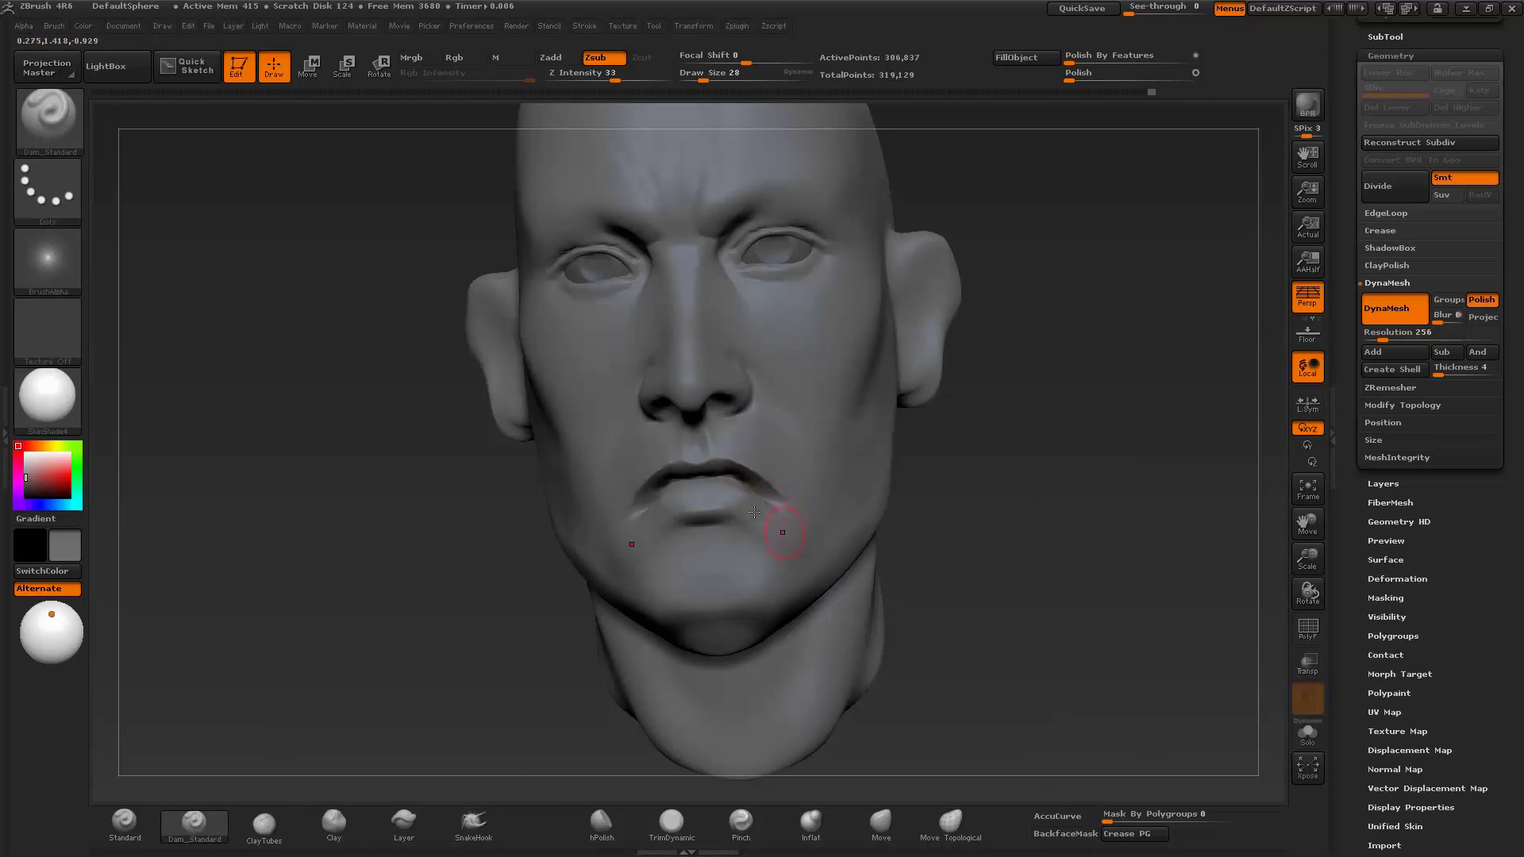
pyautogui.moveTo(909, 588); pyautogui.dragTo(755, 374)
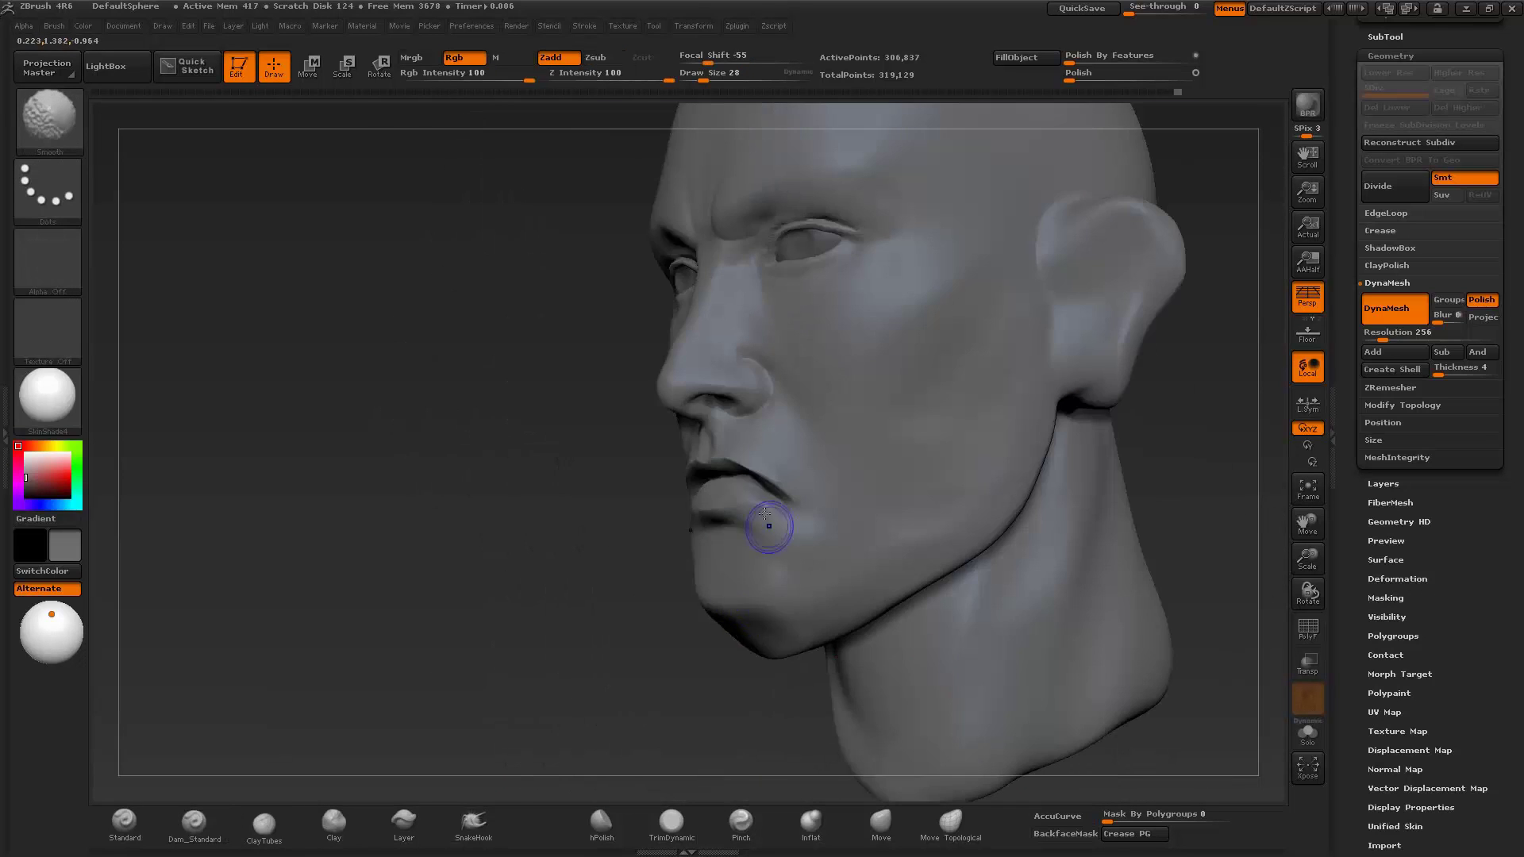
# - Refine the lips, chin and cheeks with the Clay and Move brushes
pyautogui.press('b')
pyautogui.press('c')
pyautogui.press('l')
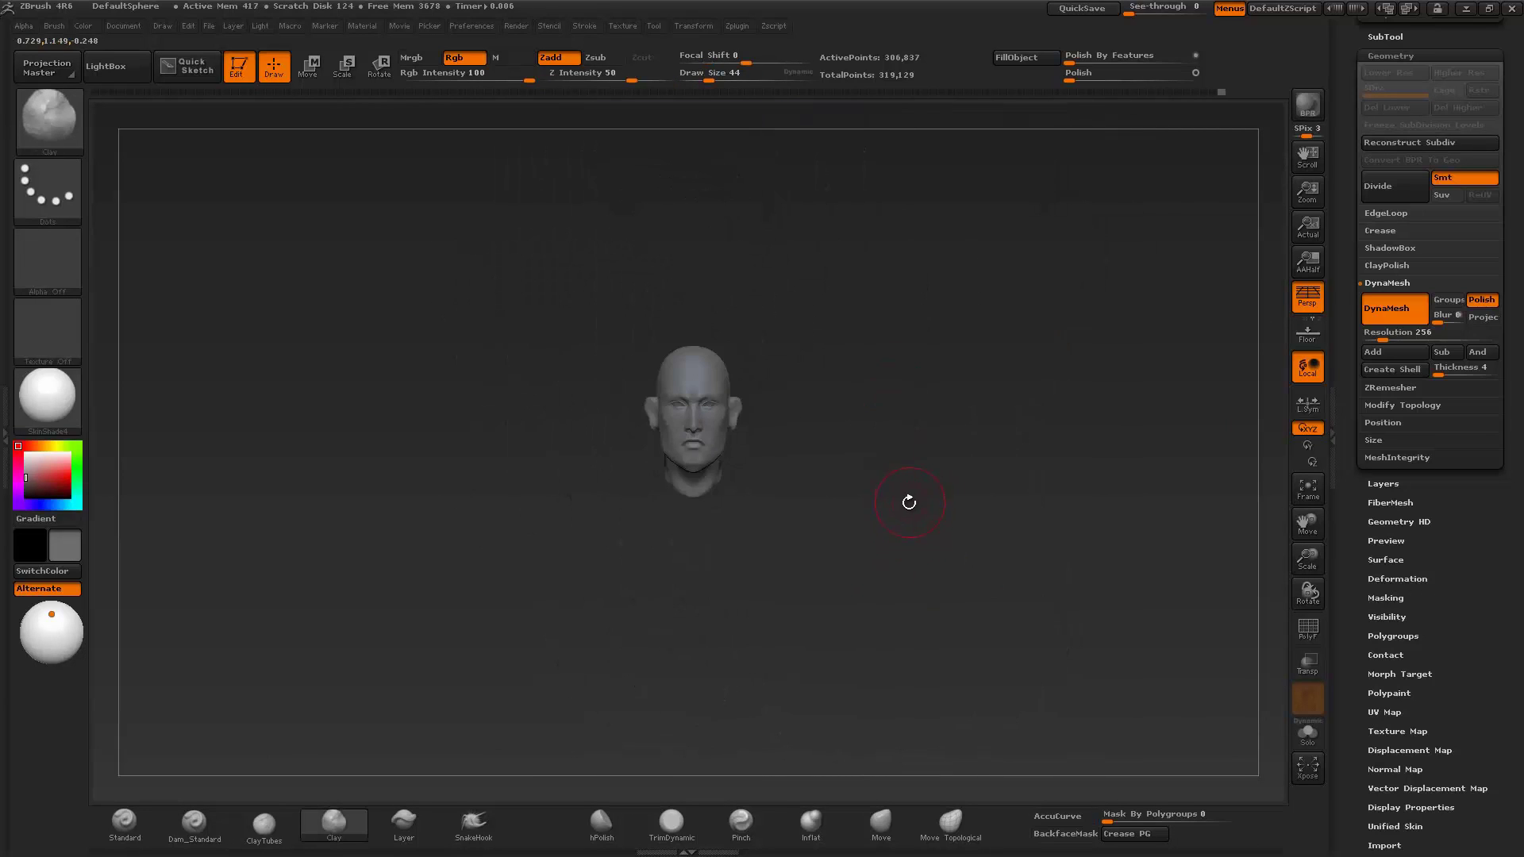
pyautogui.moveTo(909, 503)
pyautogui.keyDown('alt'); pyautogui.mouseDown()
pyautogui.moveTo(926, 585)
pyautogui.moveTo(1022, 425)
pyautogui.moveTo(1016, 238)
pyautogui.mouseUp(); pyautogui.keyUp('alt')
pyautogui.click(881, 822)
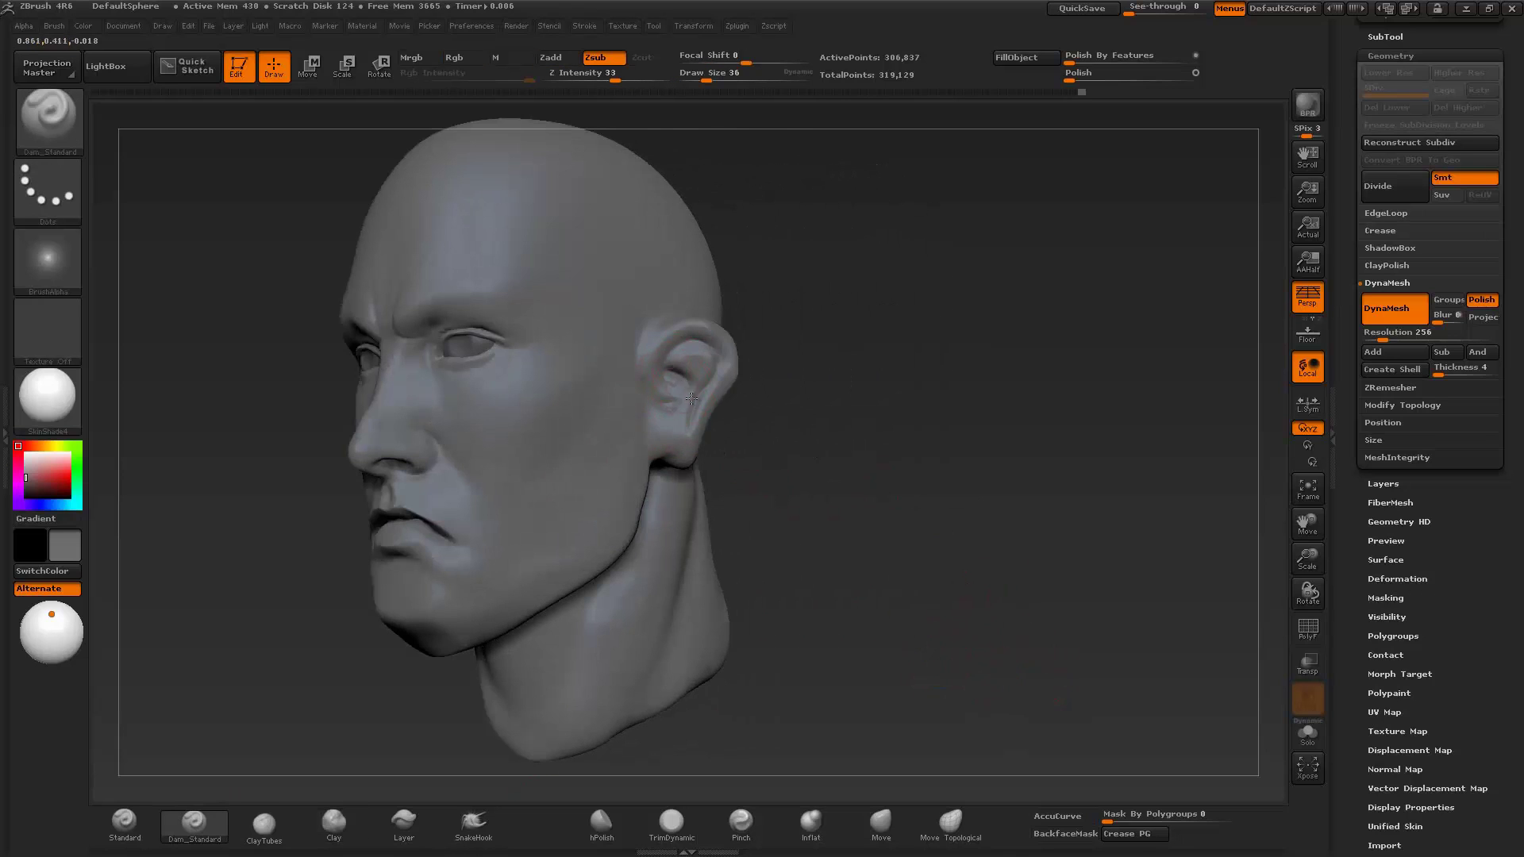
pyautogui.moveTo(840, 494)
pyautogui.mouseDown()
pyautogui.moveTo(692, 365)
pyautogui.moveTo(694, 328)
pyautogui.mouseUp()
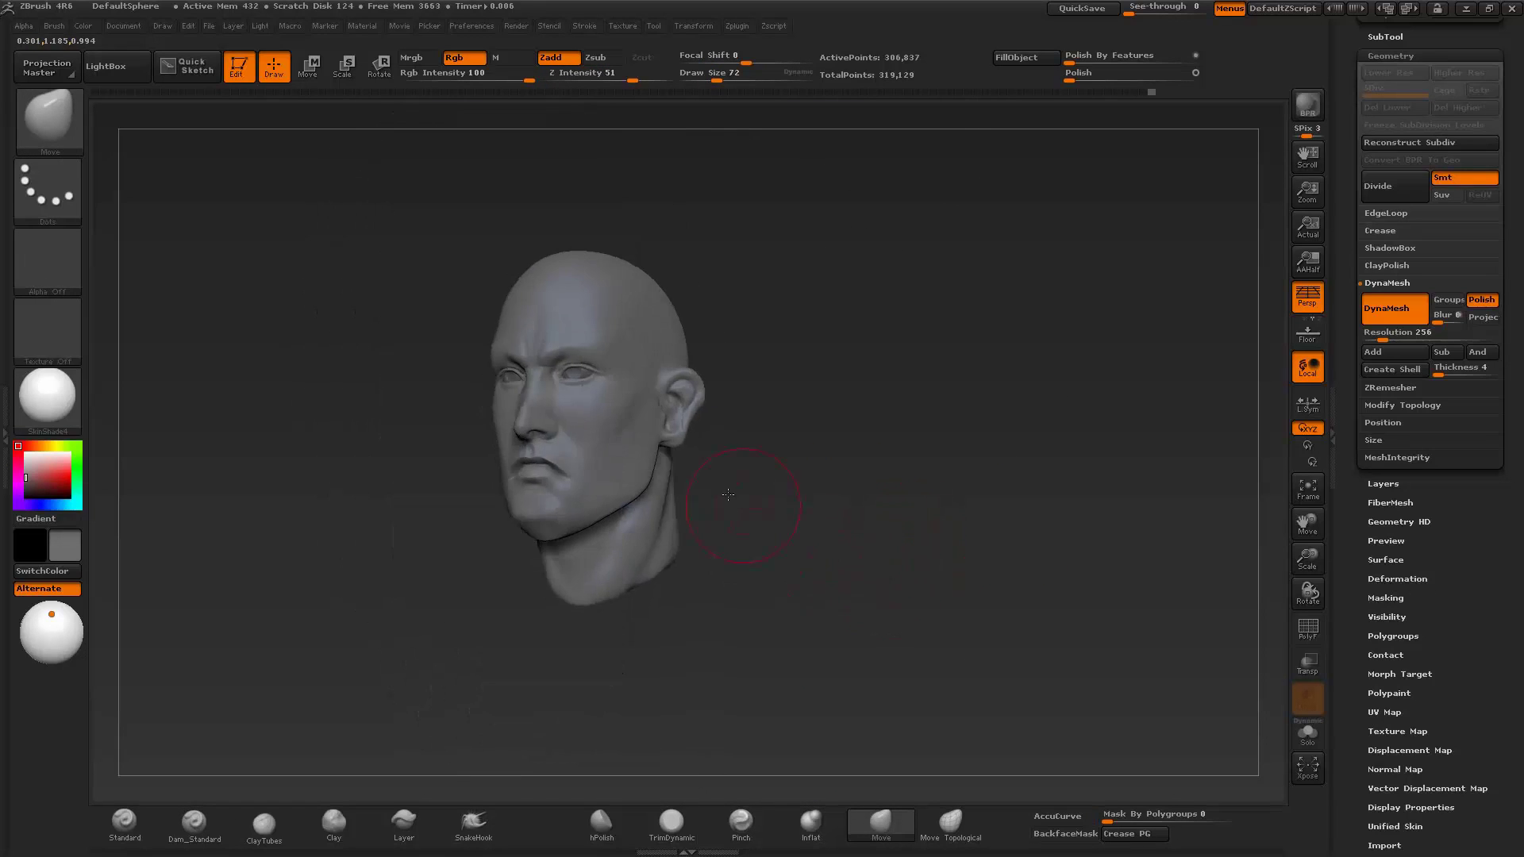
pyautogui.moveTo(827, 607)
pyautogui.mouseDown()
pyautogui.moveTo(889, 569)
pyautogui.moveTo(880, 632)
pyautogui.moveTo(698, 436)
pyautogui.moveTo(956, 527)
pyautogui.moveTo(946, 562)
pyautogui.mouseUp()
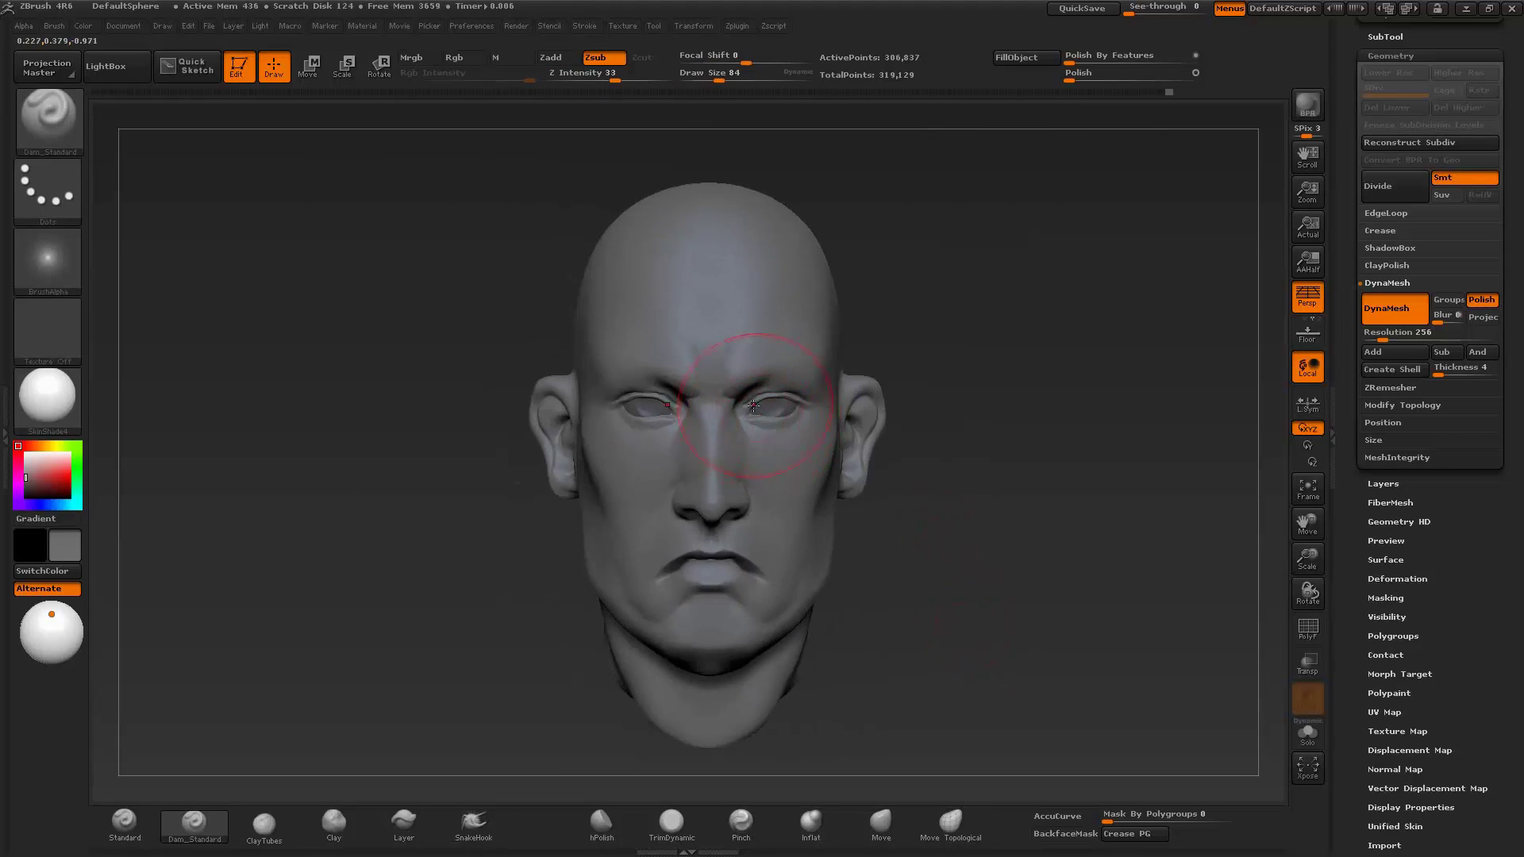
# - Reshape the brow ridge and eye creases with the Move brush from profile and three-quarter views
pyautogui.press('b')
pyautogui.press('m')
pyautogui.press('v')
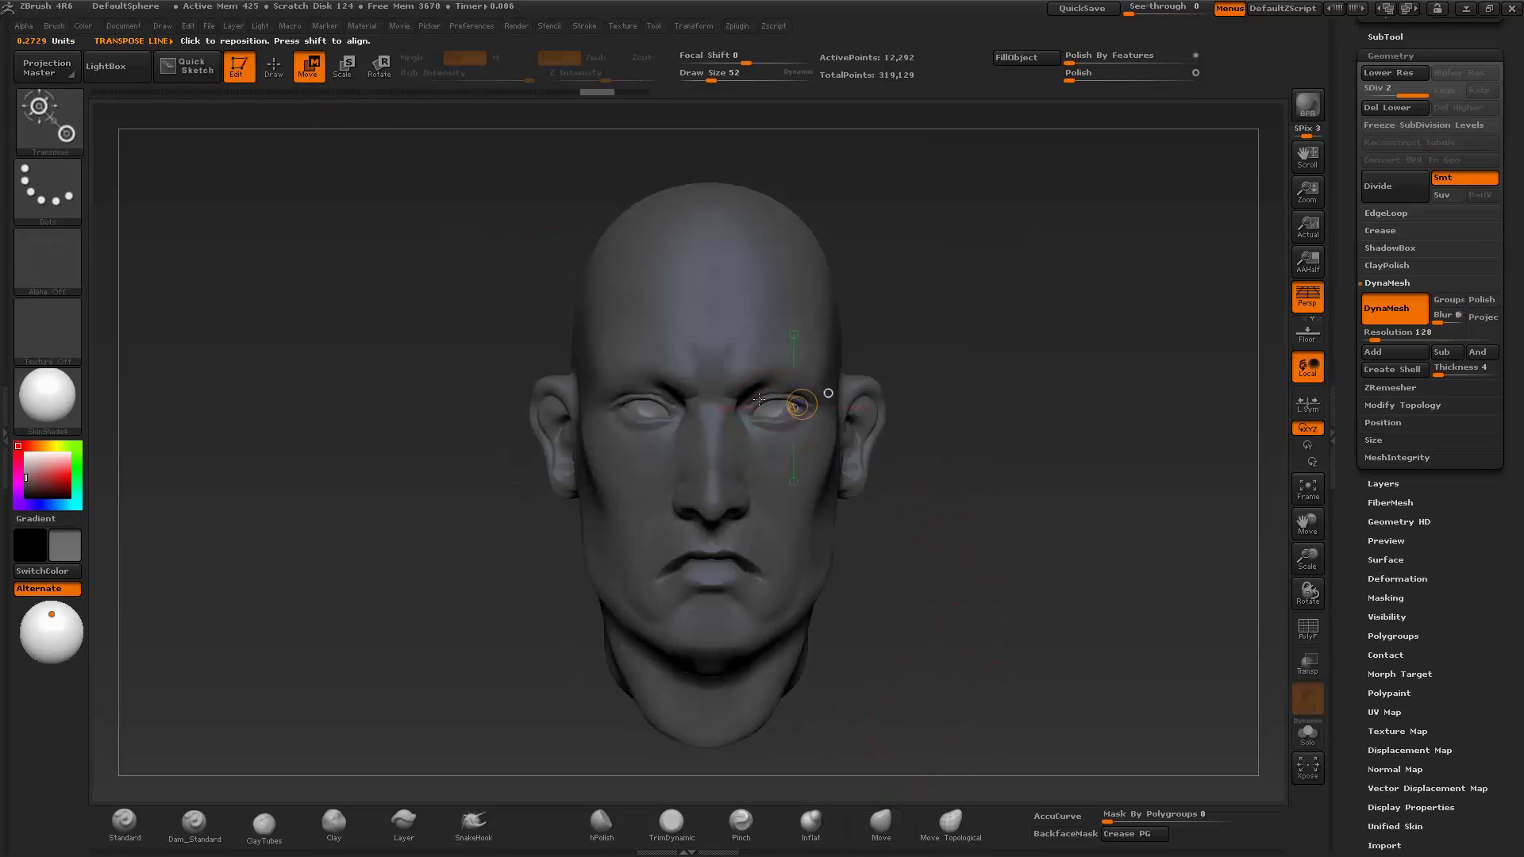
pyautogui.moveTo(949, 545)
pyautogui.mouseDown()
pyautogui.moveTo(714, 516)
pyautogui.moveTo(631, 486)
pyautogui.mouseUp()
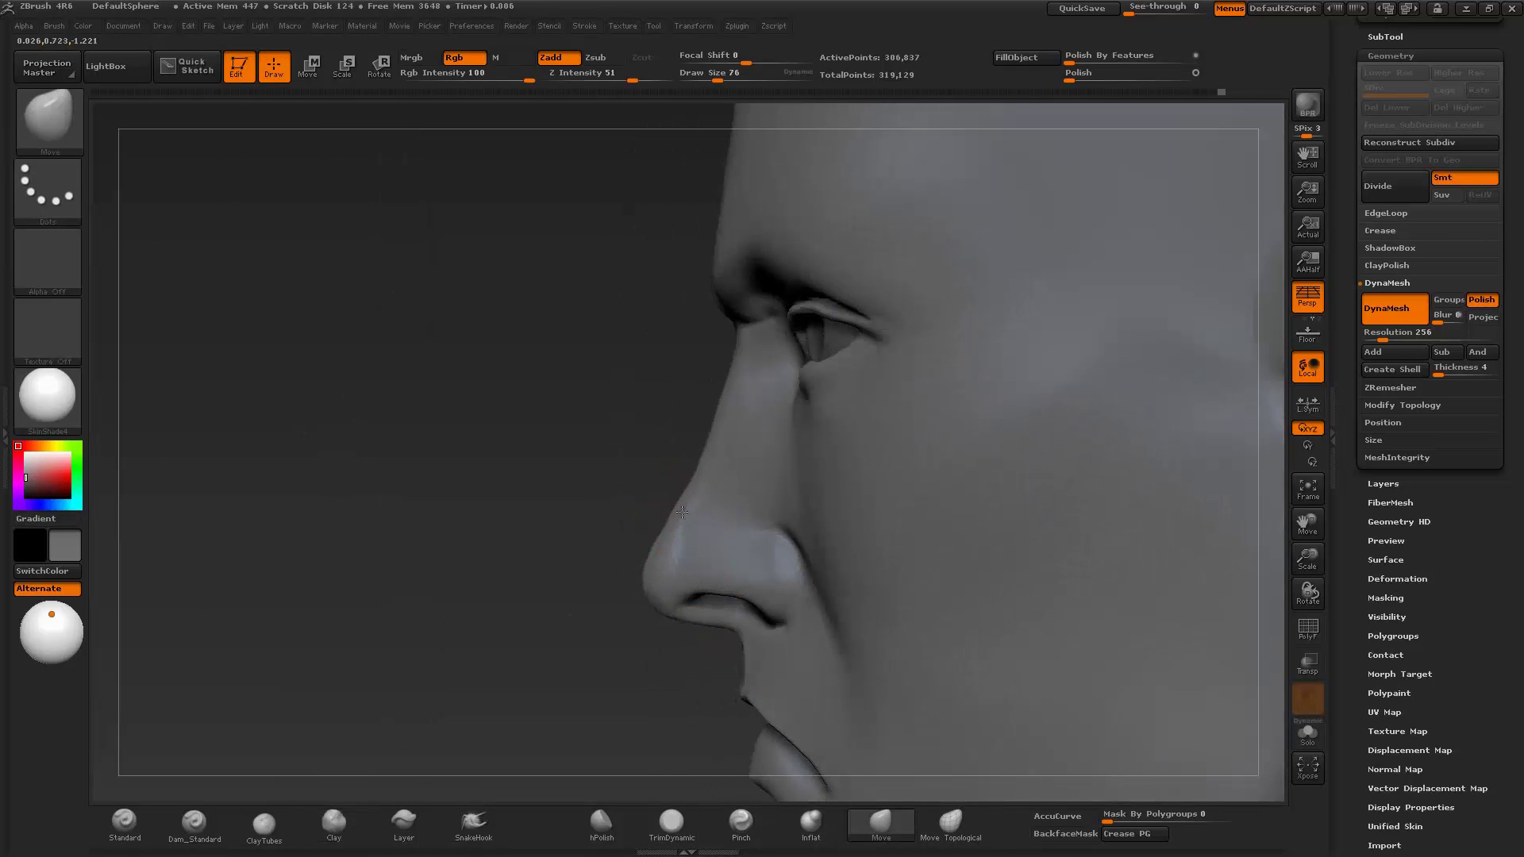
pyautogui.moveTo(682, 512); pyautogui.dragTo(497, 702)
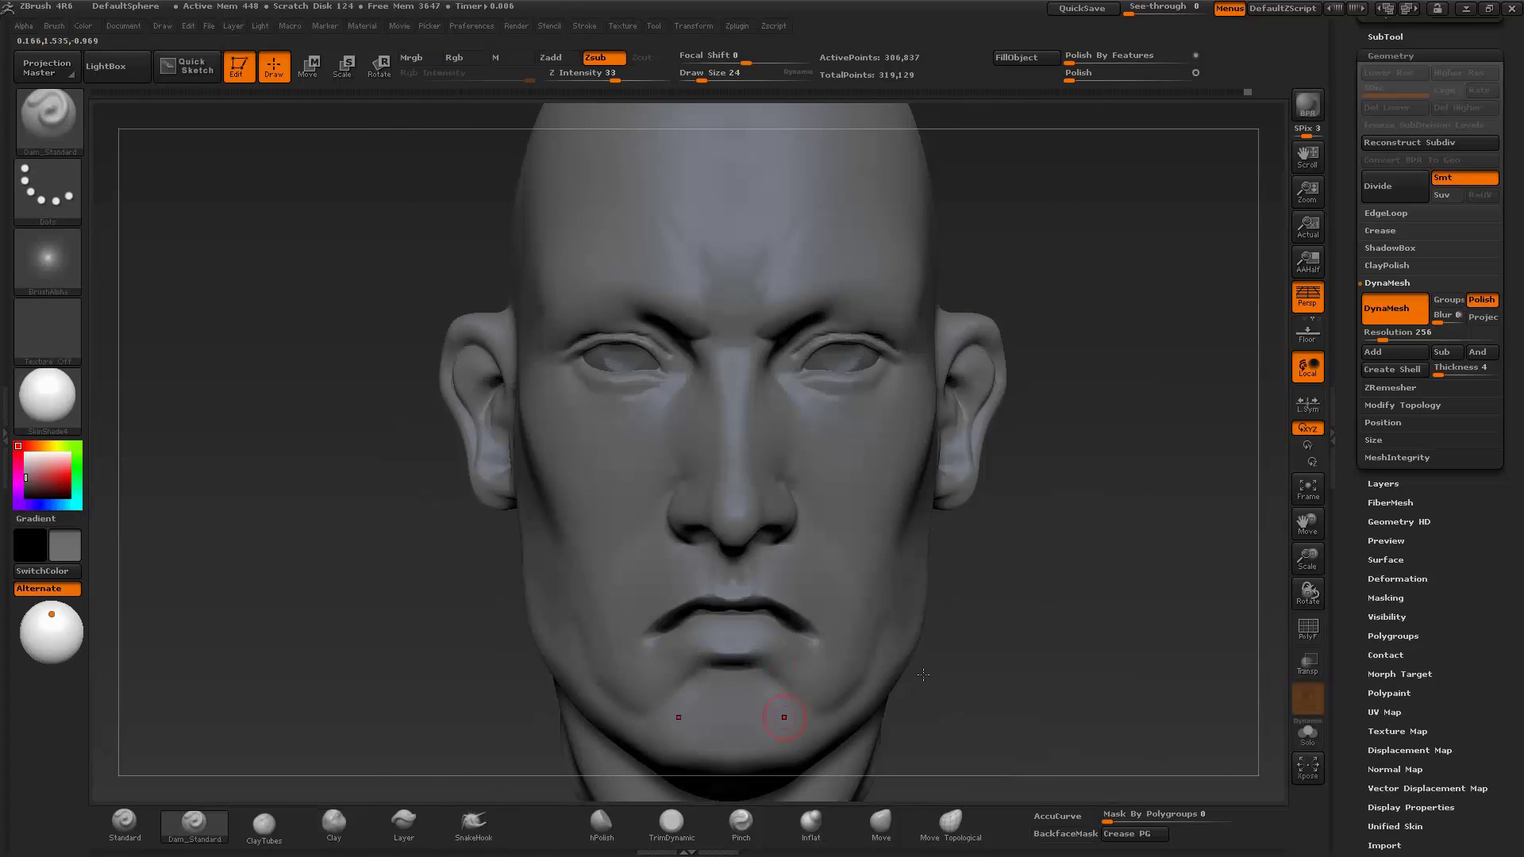
pyautogui.moveTo(1133, 647)
pyautogui.keyDown('alt'); pyautogui.mouseDown()
pyautogui.moveTo(1013, 640)
pyautogui.moveTo(1032, 649)
pyautogui.mouseUp(); pyautogui.keyUp('alt')
# - Carve a groove along the side of the neck and smooth it
pyautogui.moveTo(613, 532); pyautogui.dragTo(597, 461)
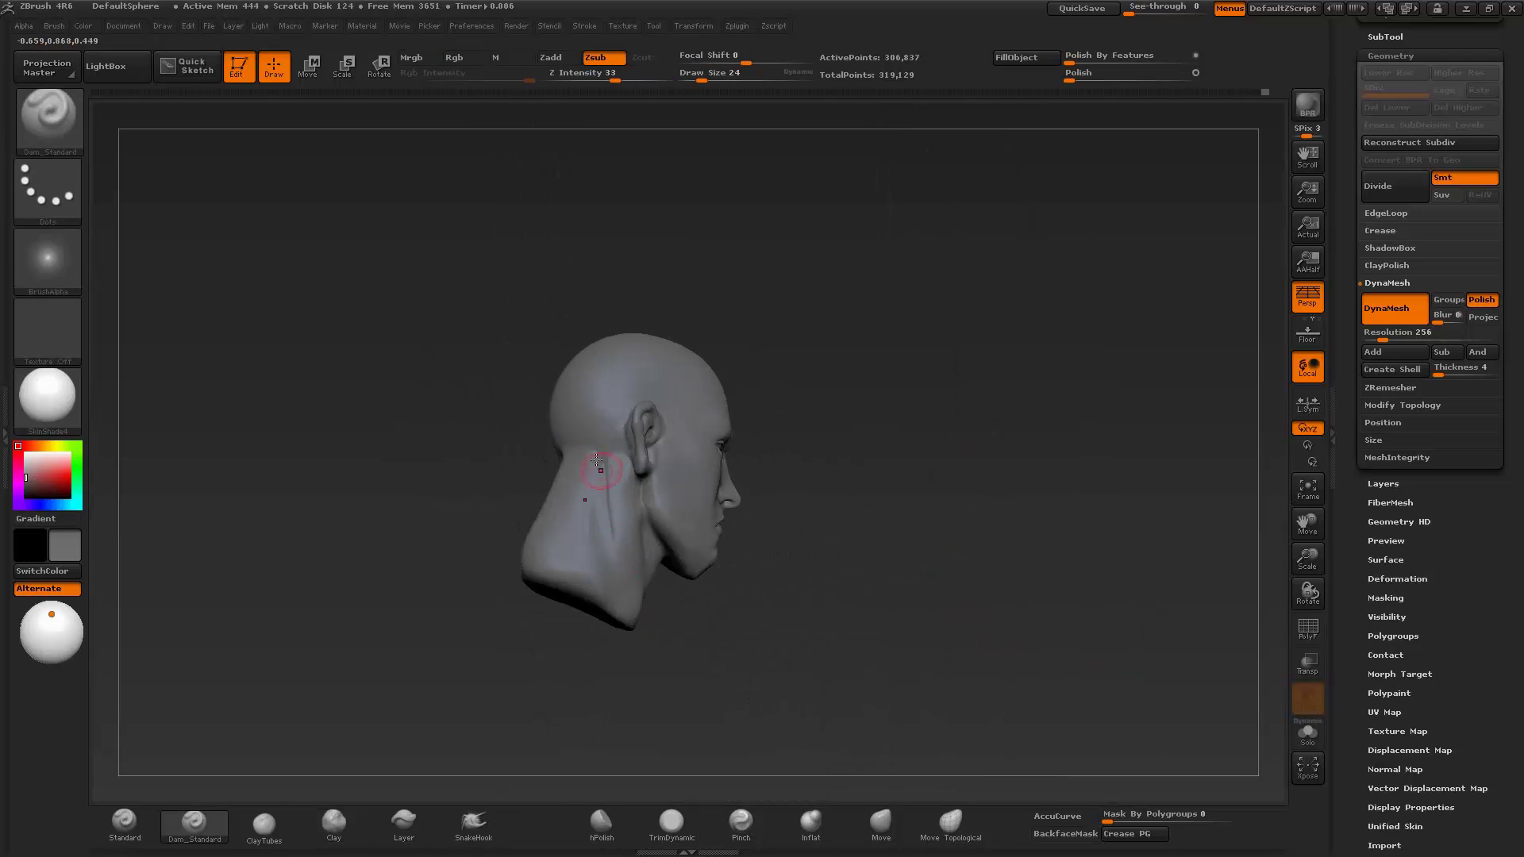
pyautogui.moveTo(635, 698)
pyautogui.mouseDown()
pyautogui.moveTo(794, 671)
pyautogui.moveTo(802, 556)
pyautogui.mouseUp()
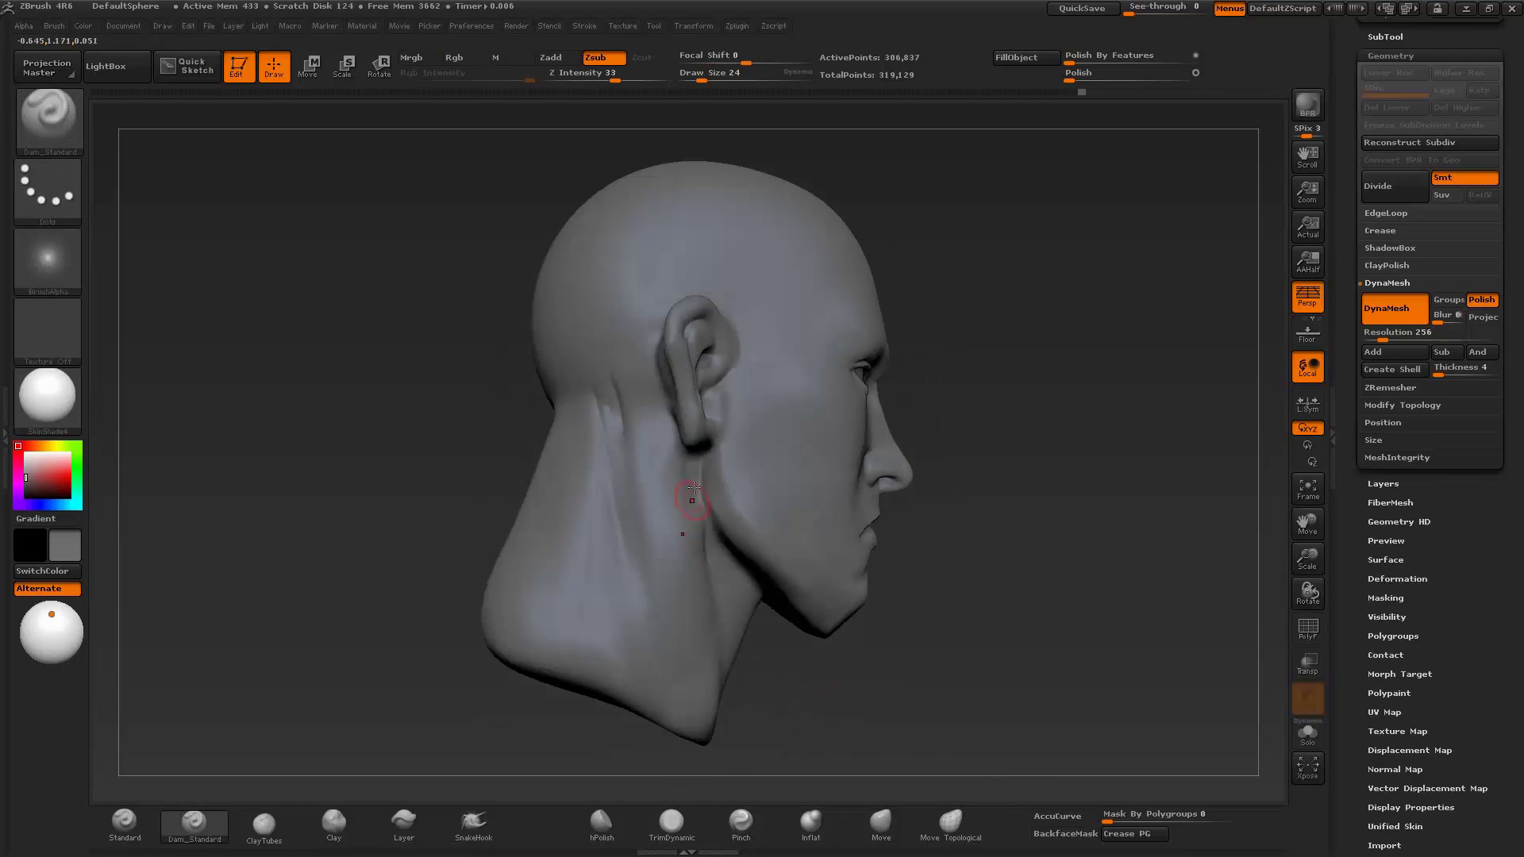
pyautogui.moveTo(695, 491)
pyautogui.mouseDown()
pyautogui.moveTo(874, 698)
pyautogui.moveTo(816, 630)
pyautogui.moveTo(913, 555)
pyautogui.moveTo(992, 651)
pyautogui.moveTo(937, 588)
pyautogui.mouseUp()
pyautogui.click(881, 822)
pyautogui.click(334, 822)
pyautogui.moveTo(734, 447)
pyautogui.mouseDown()
pyautogui.moveTo(745, 516)
pyautogui.moveTo(655, 464)
pyautogui.mouseUp()
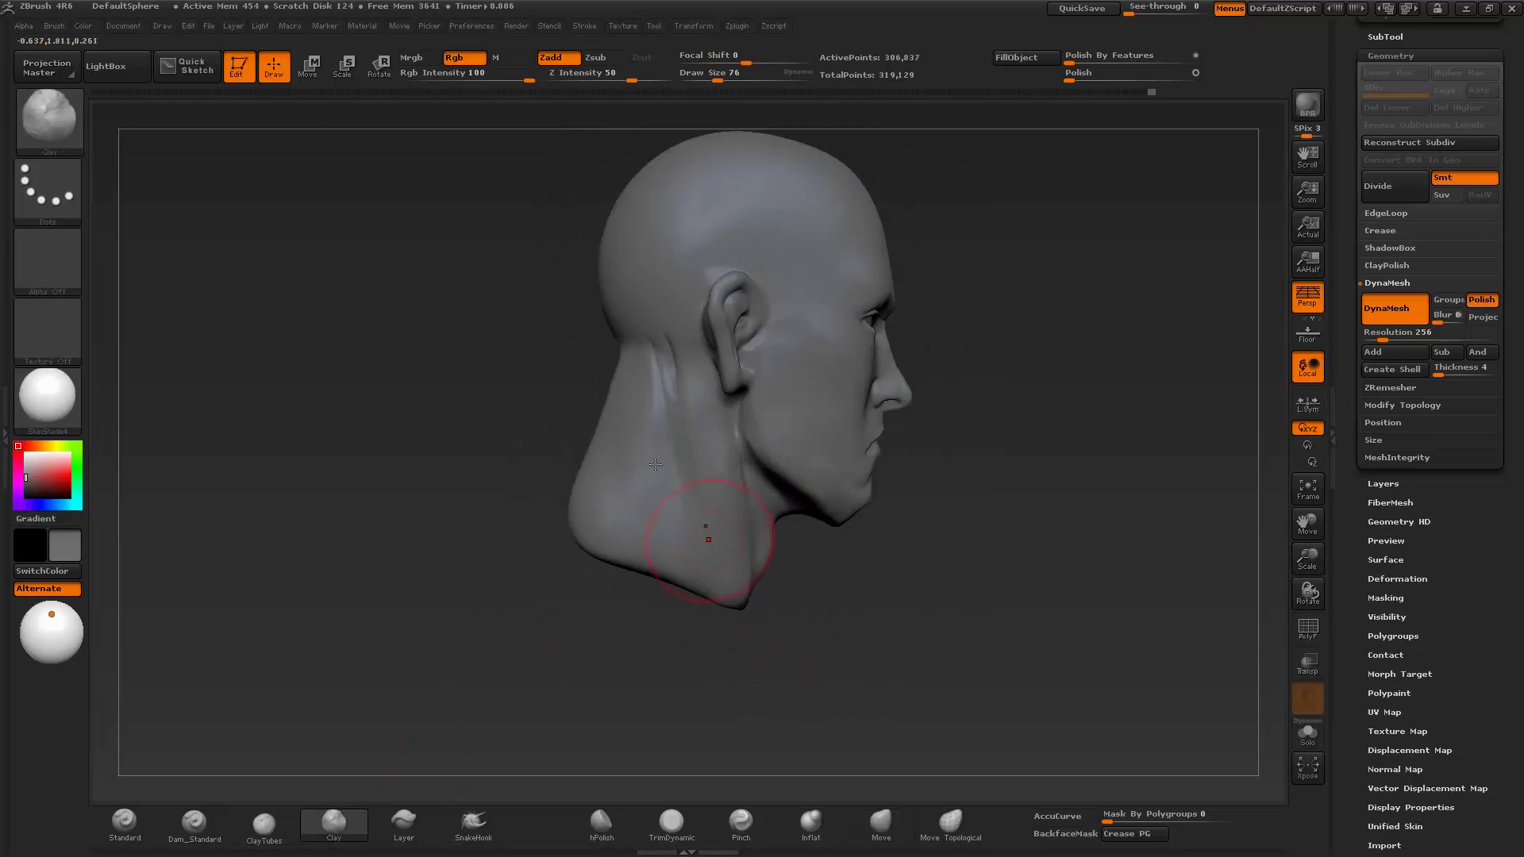
# - Smooth the back of the head while viewing it from behind
pyautogui.moveTo(635, 588); pyautogui.dragTo(864, 533)
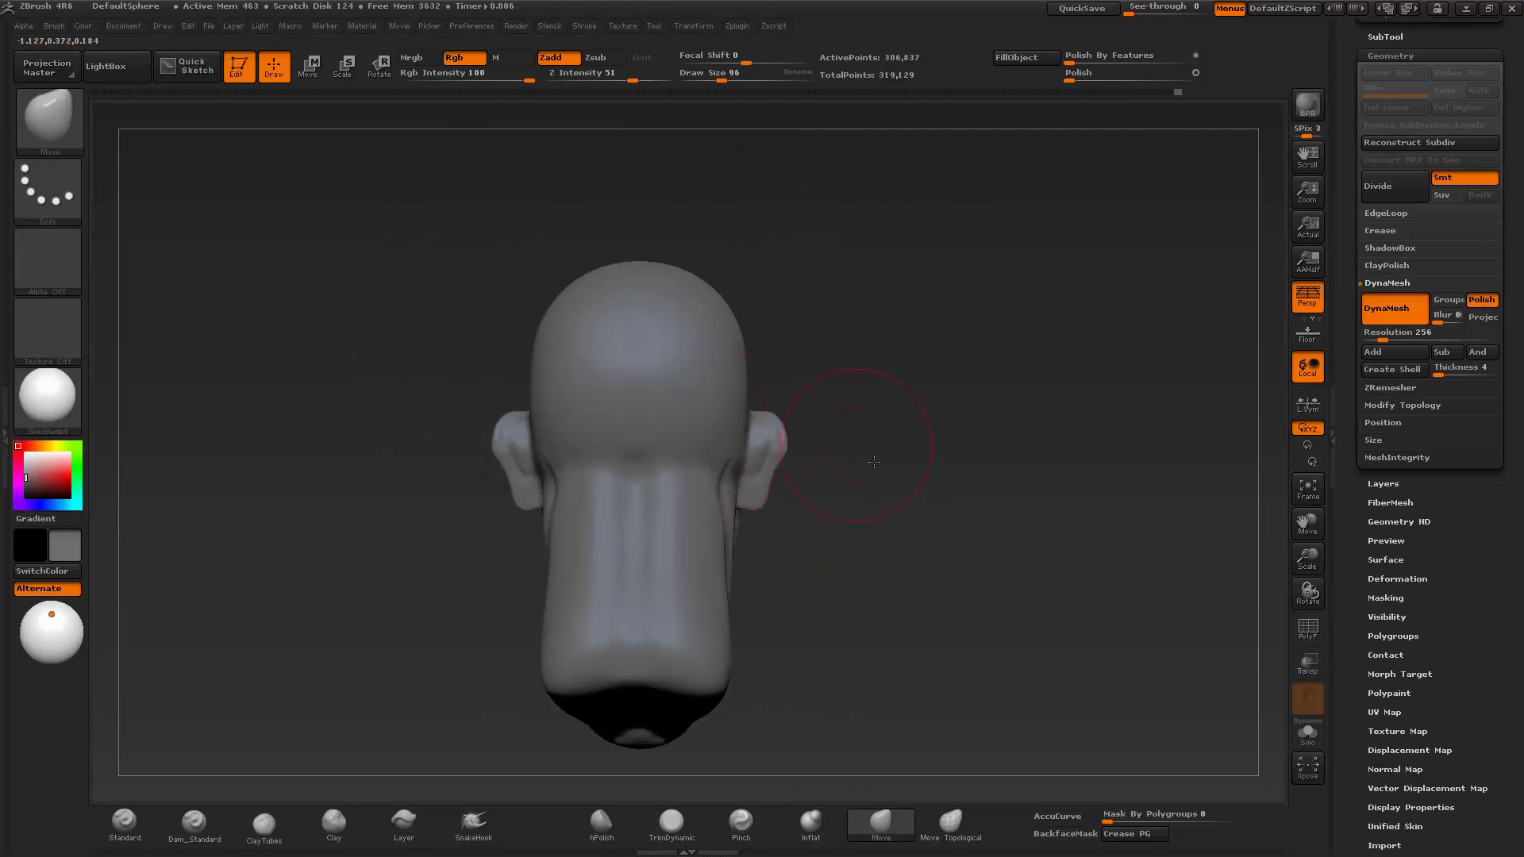
pyautogui.moveTo(874, 461)
pyautogui.mouseDown()
pyautogui.moveTo(548, 575)
pyautogui.moveTo(808, 600)
pyautogui.moveTo(804, 578)
pyautogui.mouseUp()
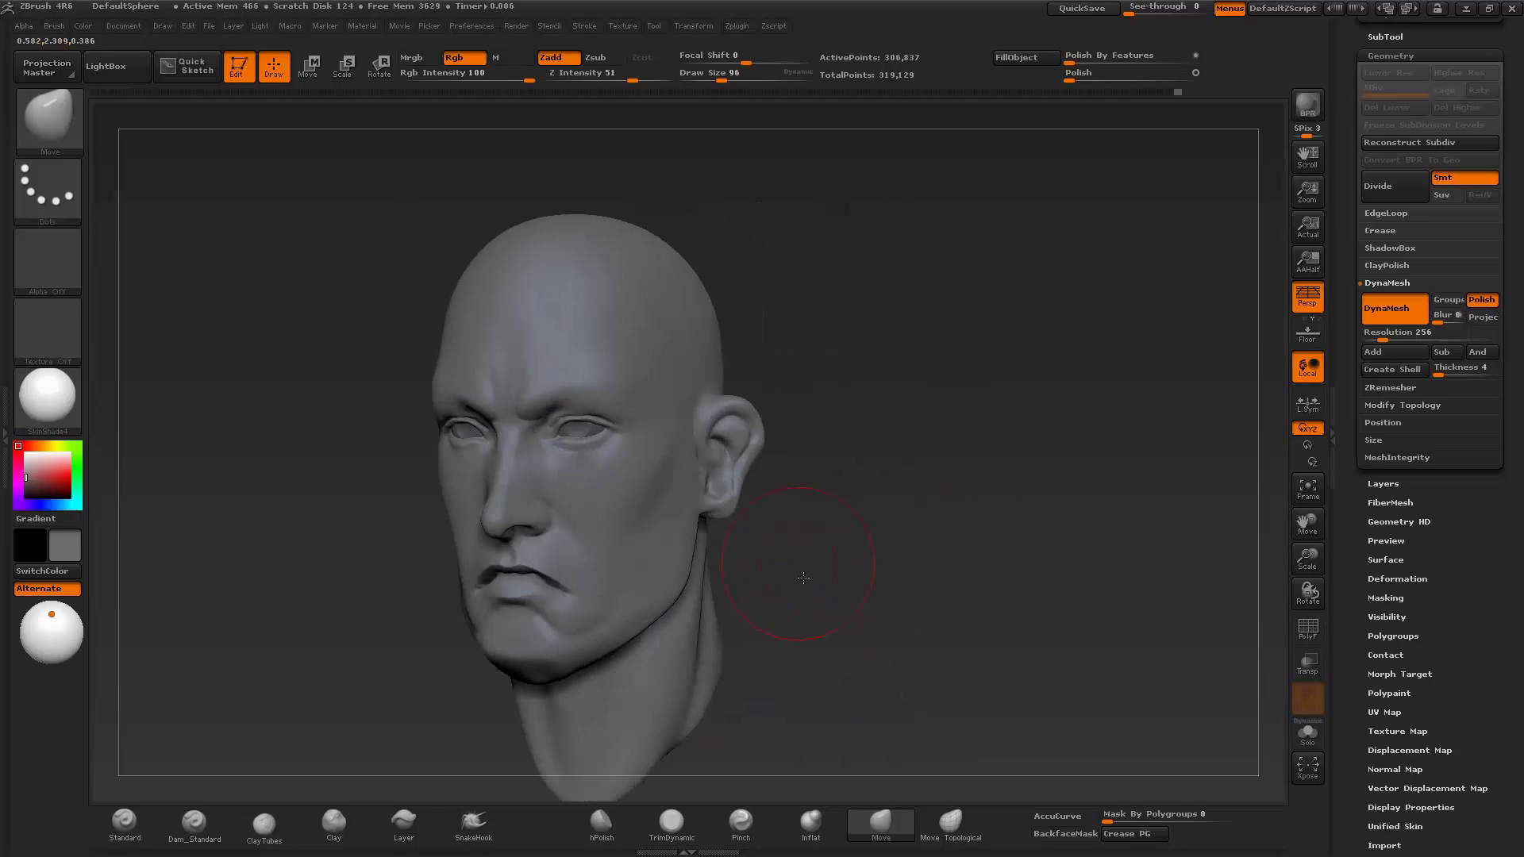
pyautogui.moveTo(721, 422); pyautogui.dragTo(800, 504)
pyautogui.click(194, 821)
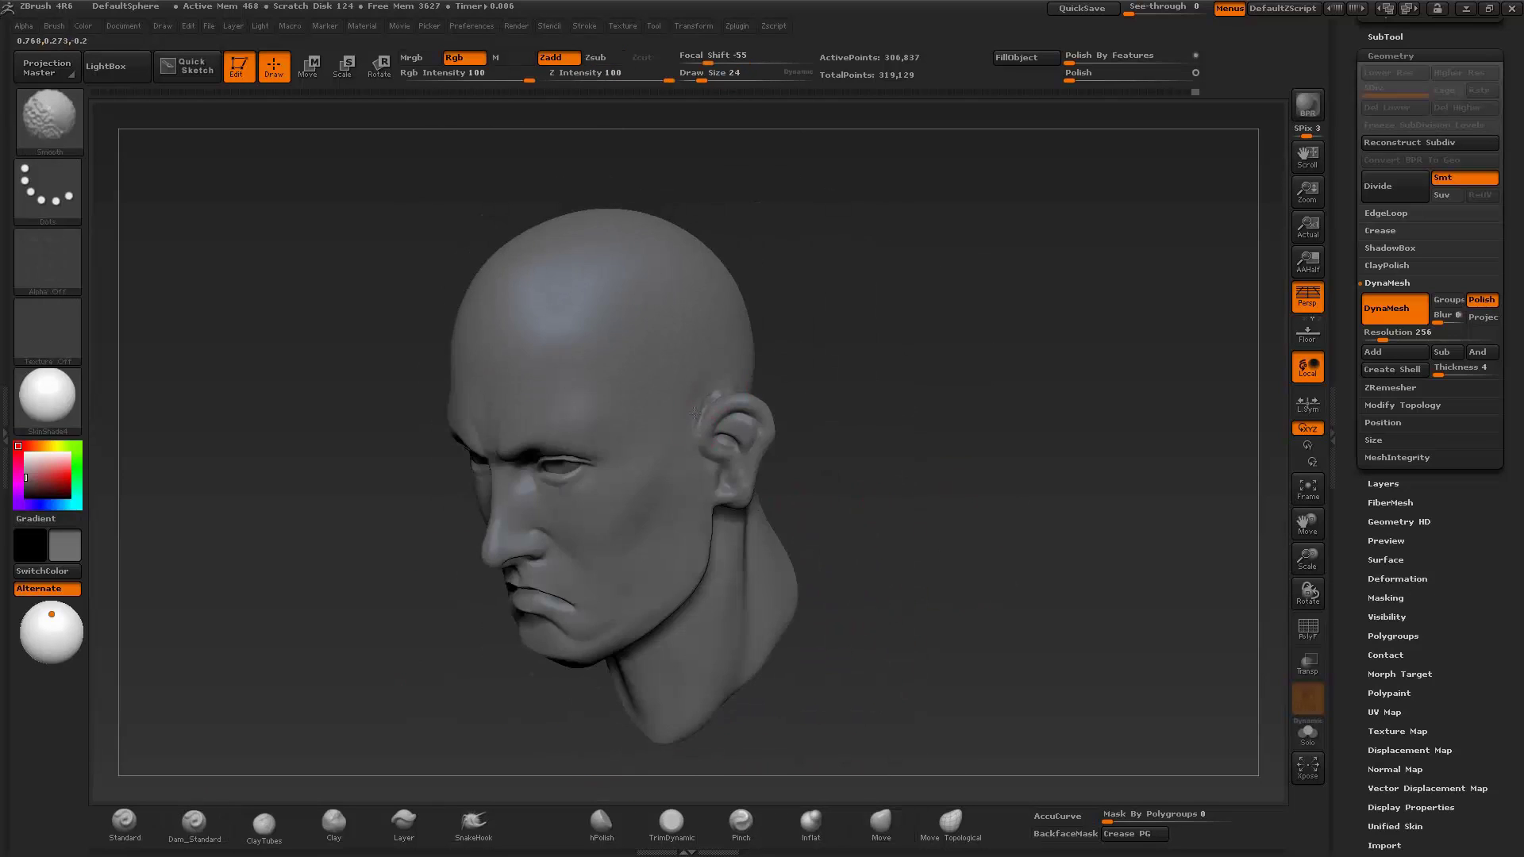
pyautogui.moveTo(794, 556); pyautogui.dragTo(663, 381)
pyautogui.moveTo(964, 449); pyautogui.dragTo(657, 394)
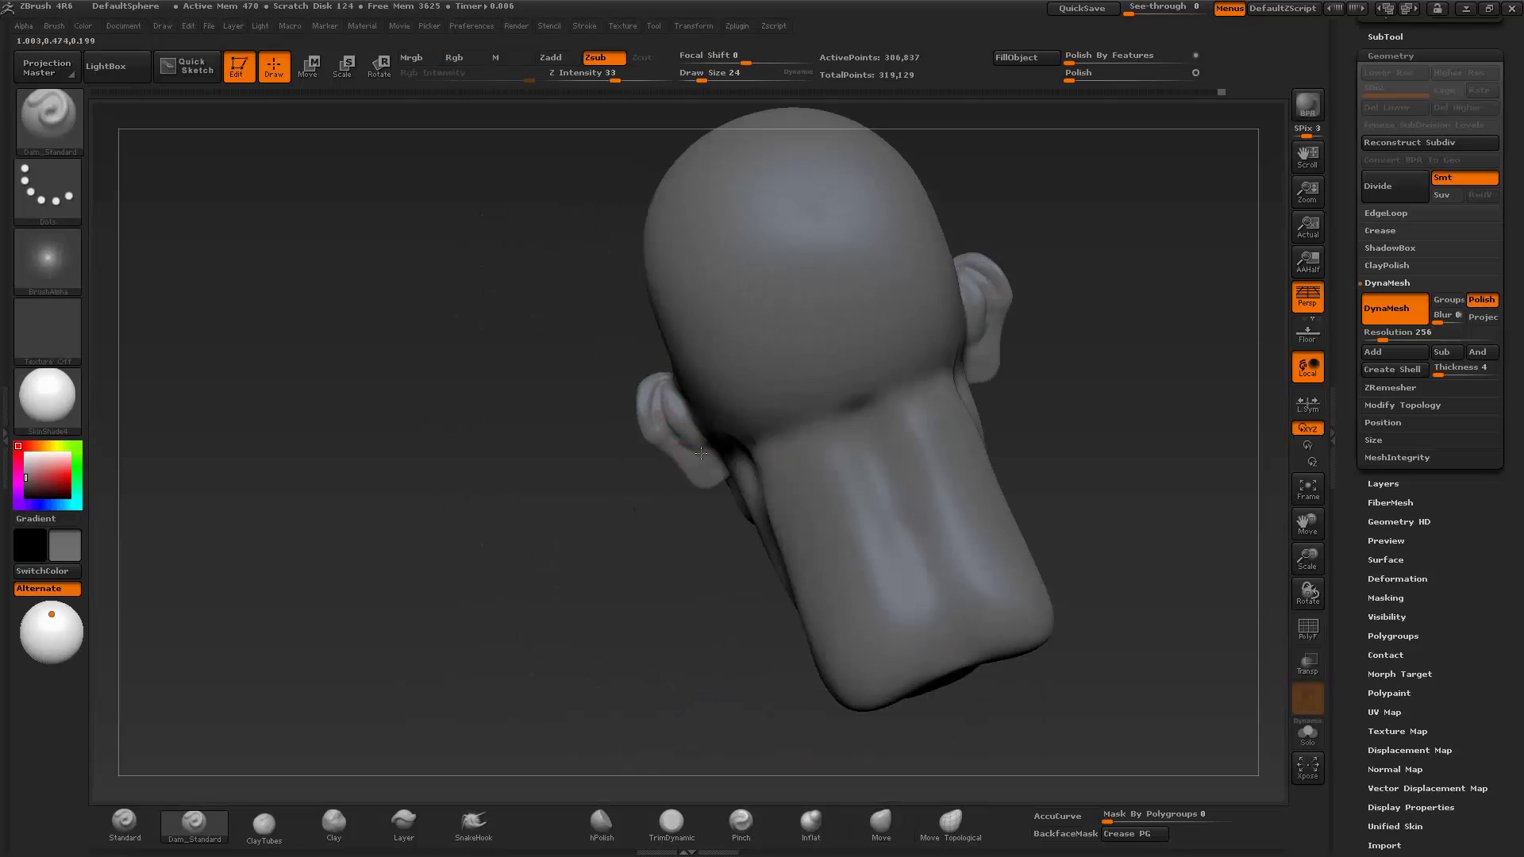
# - Pull the back of the neck longer with Move, then build up and smooth the head's side with Clay
pyautogui.press('b')
pyautogui.press('m')
pyautogui.press('v')
pyautogui.moveTo(701, 453)
pyautogui.mouseDown()
pyautogui.moveTo(712, 540)
pyautogui.moveTo(742, 579)
pyautogui.mouseUp()
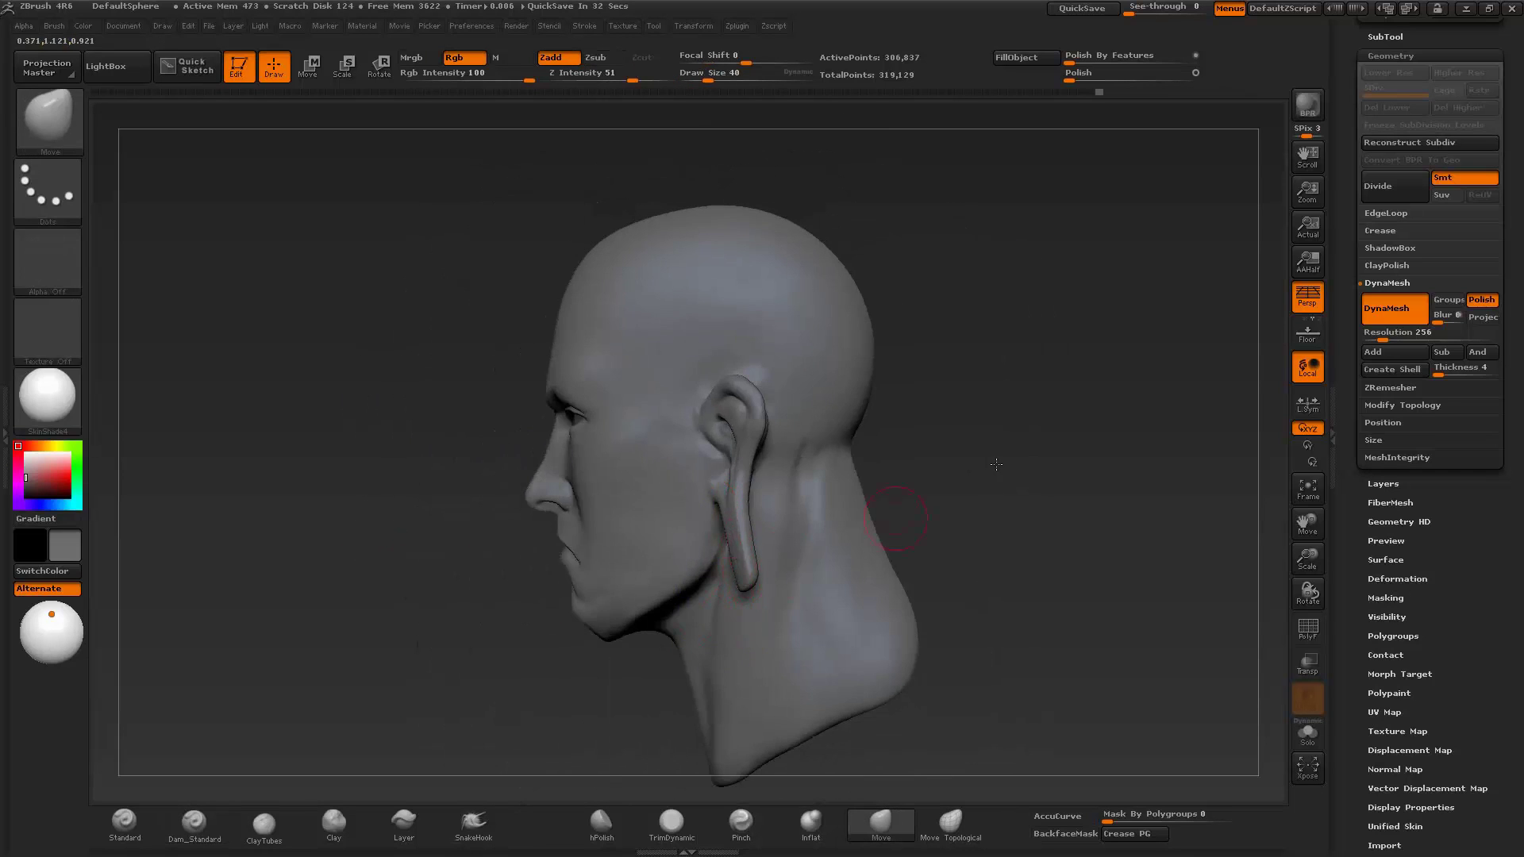
pyautogui.moveTo(996, 464); pyautogui.dragTo(572, 651)
pyautogui.click(194, 822)
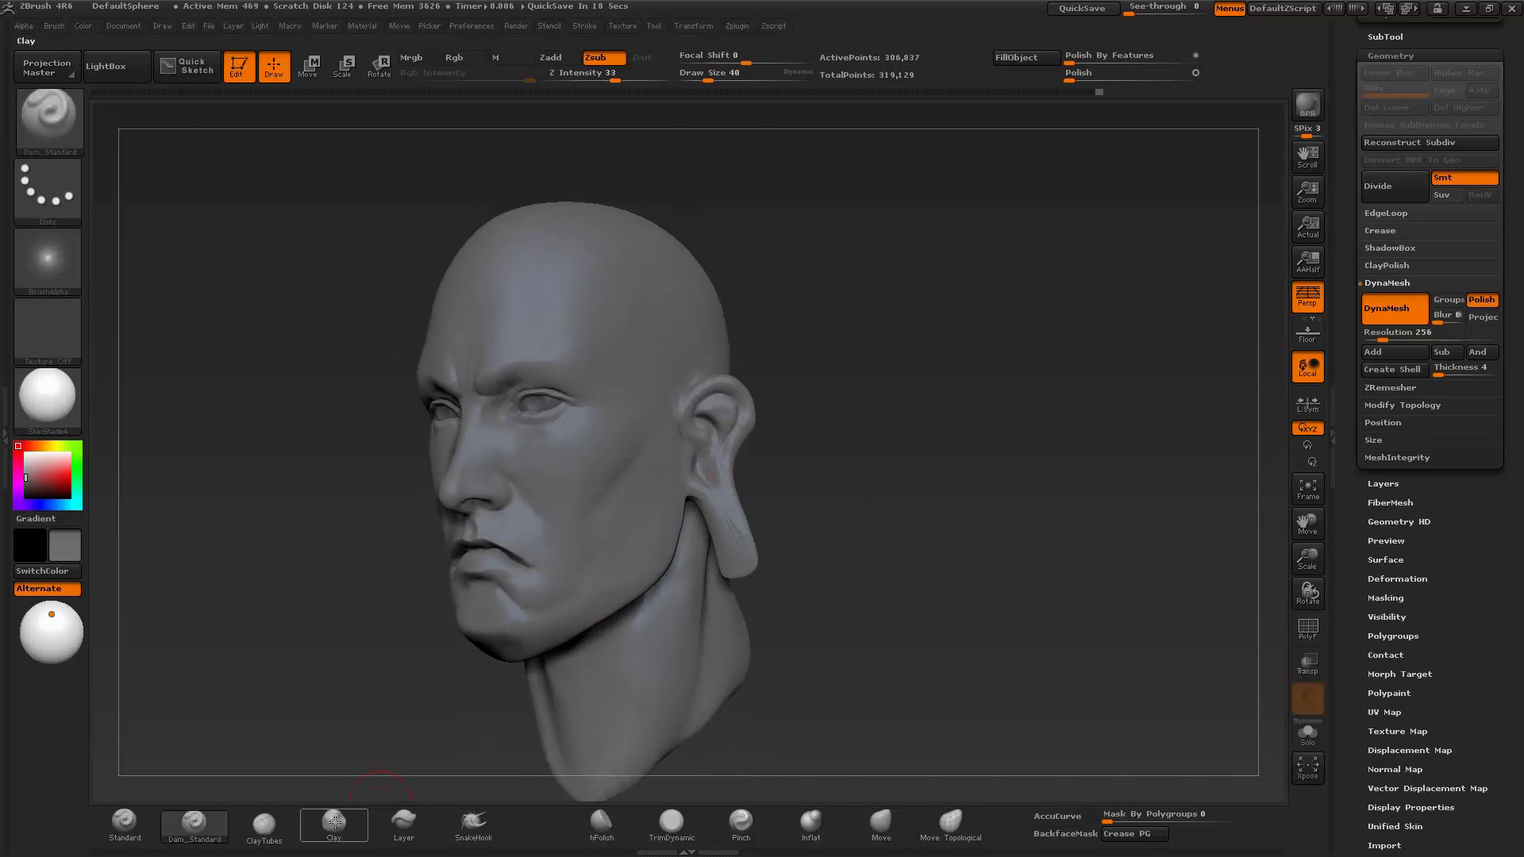
pyautogui.click(334, 822)
pyautogui.moveTo(993, 445); pyautogui.dragTo(1111, 444)
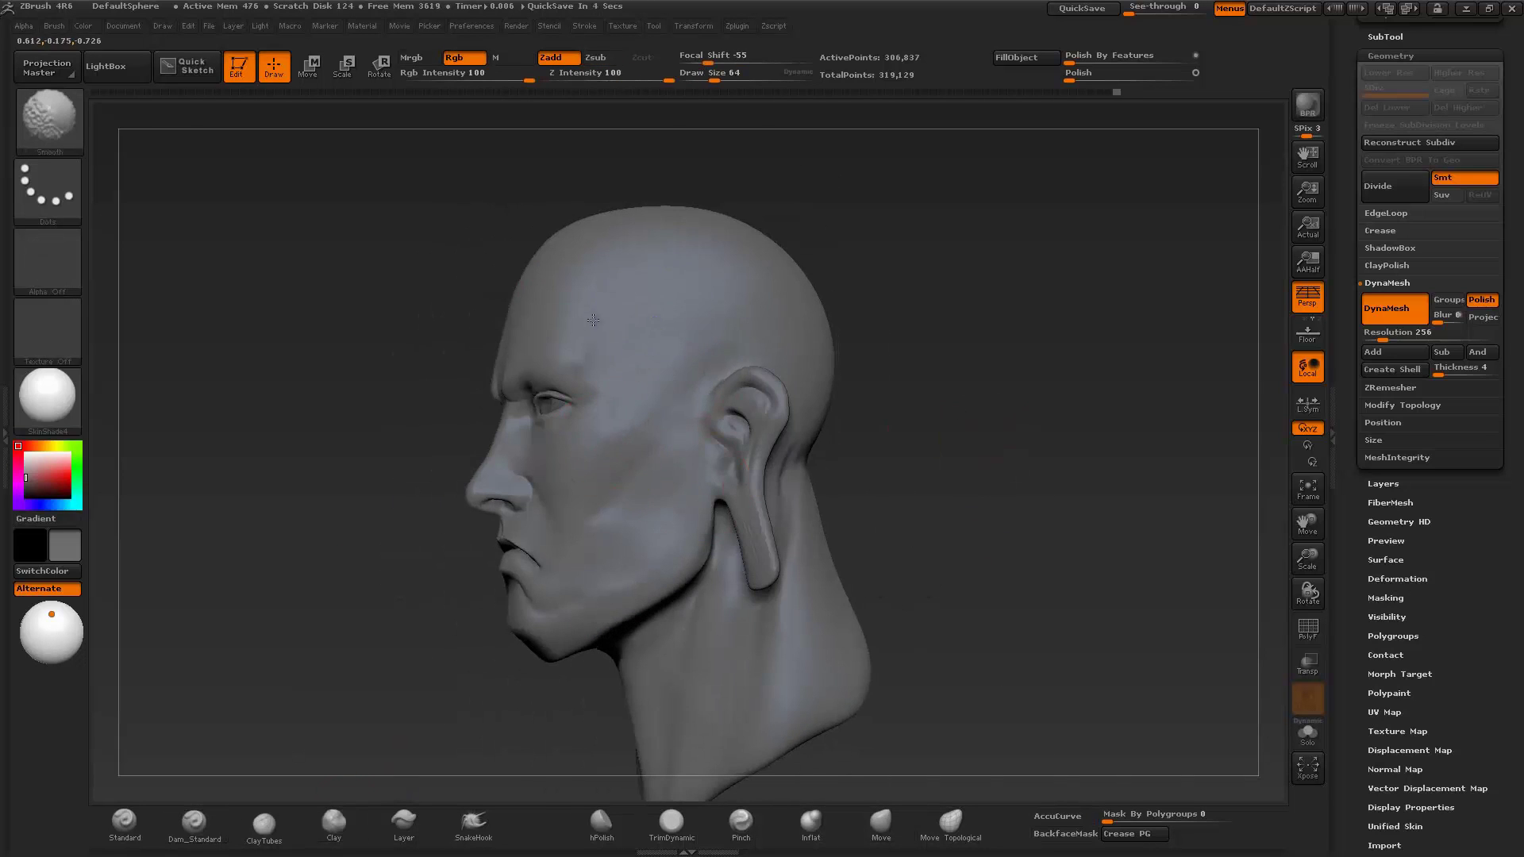
pyautogui.moveTo(1056, 500)
pyautogui.mouseDown()
pyautogui.moveTo(973, 499)
pyautogui.moveTo(530, 399)
pyautogui.moveTo(572, 417)
pyautogui.mouseUp()
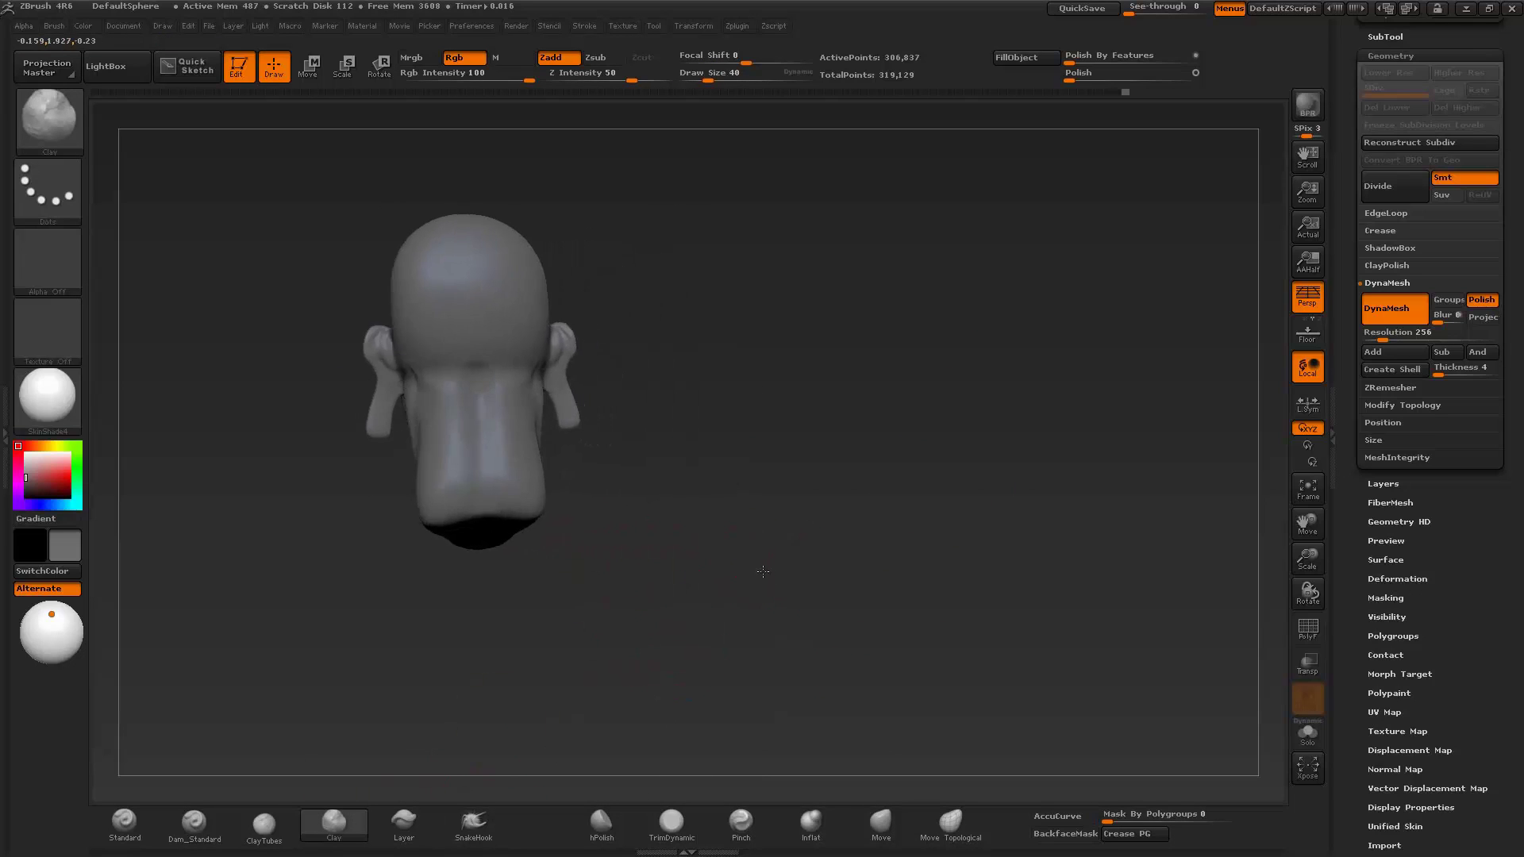
# - Smooth the neck and build it up with Clay from a low angle
pyautogui.moveTo(539, 553)
pyautogui.keyDown('shift'); pyautogui.mouseDown()
pyautogui.moveTo(520, 370)
pyautogui.moveTo(717, 551)
pyautogui.moveTo(782, 636)
pyautogui.moveTo(850, 616)
pyautogui.mouseUp(); pyautogui.keyUp('shift')
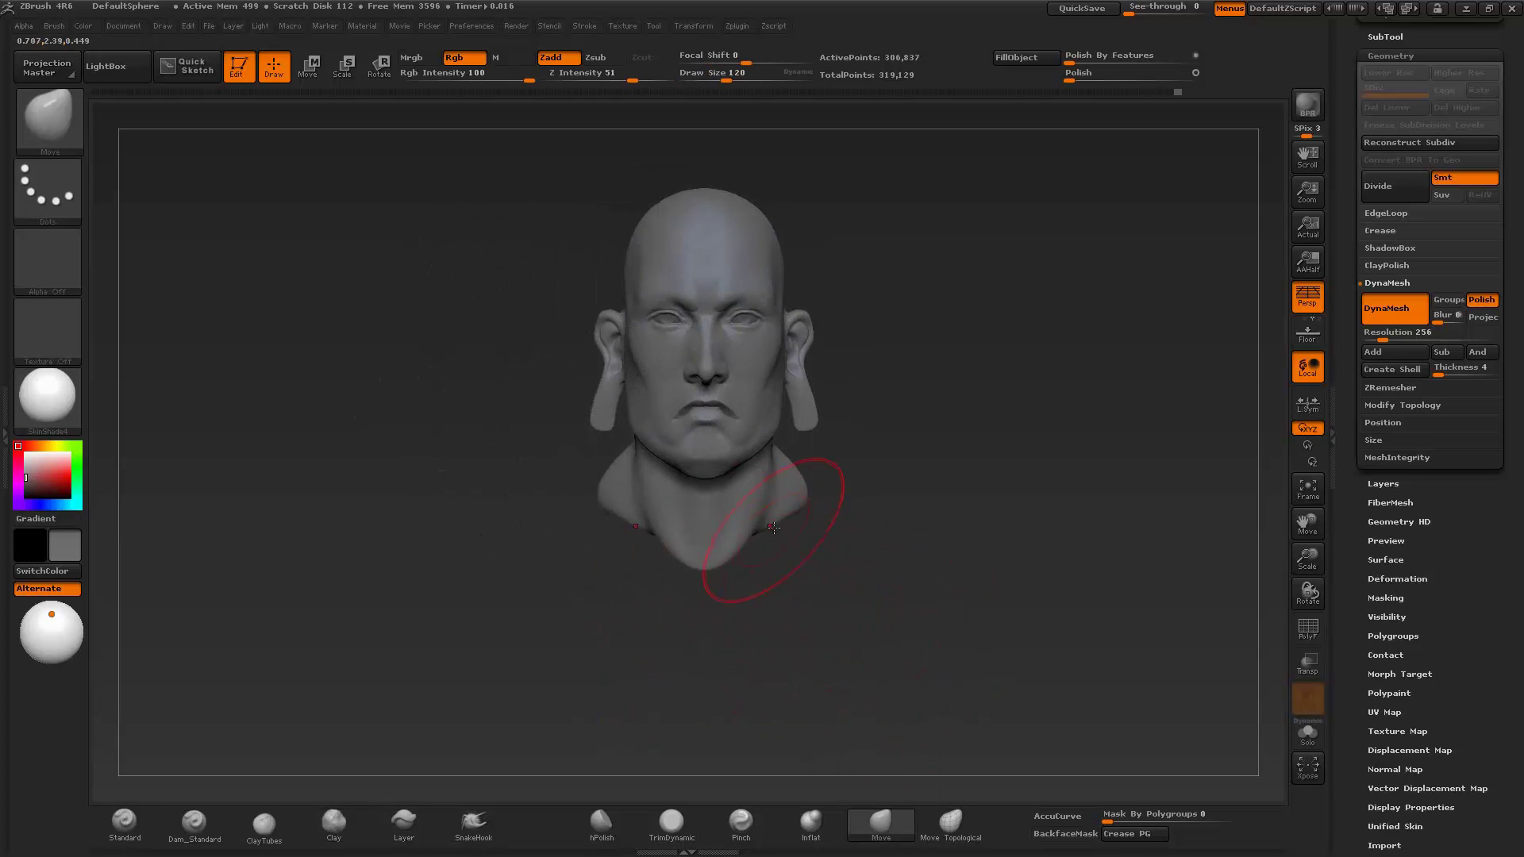
pyautogui.moveTo(854, 512)
pyautogui.mouseDown()
pyautogui.moveTo(763, 450)
pyautogui.moveTo(915, 572)
pyautogui.mouseUp()
pyautogui.press('b')
pyautogui.press('c')
pyautogui.press('l')
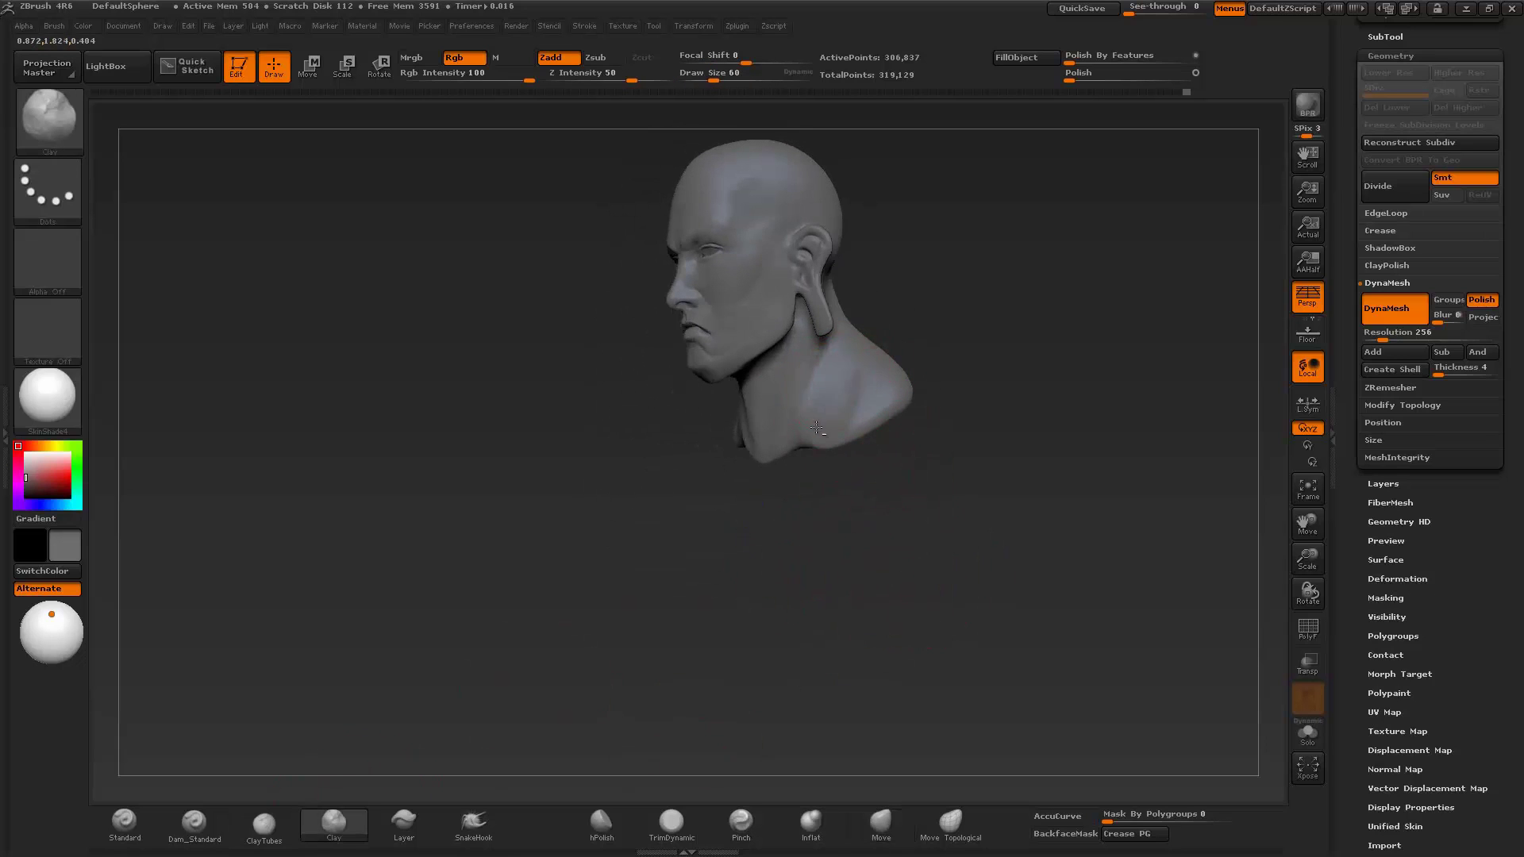
pyautogui.moveTo(817, 429); pyautogui.dragTo(797, 480)
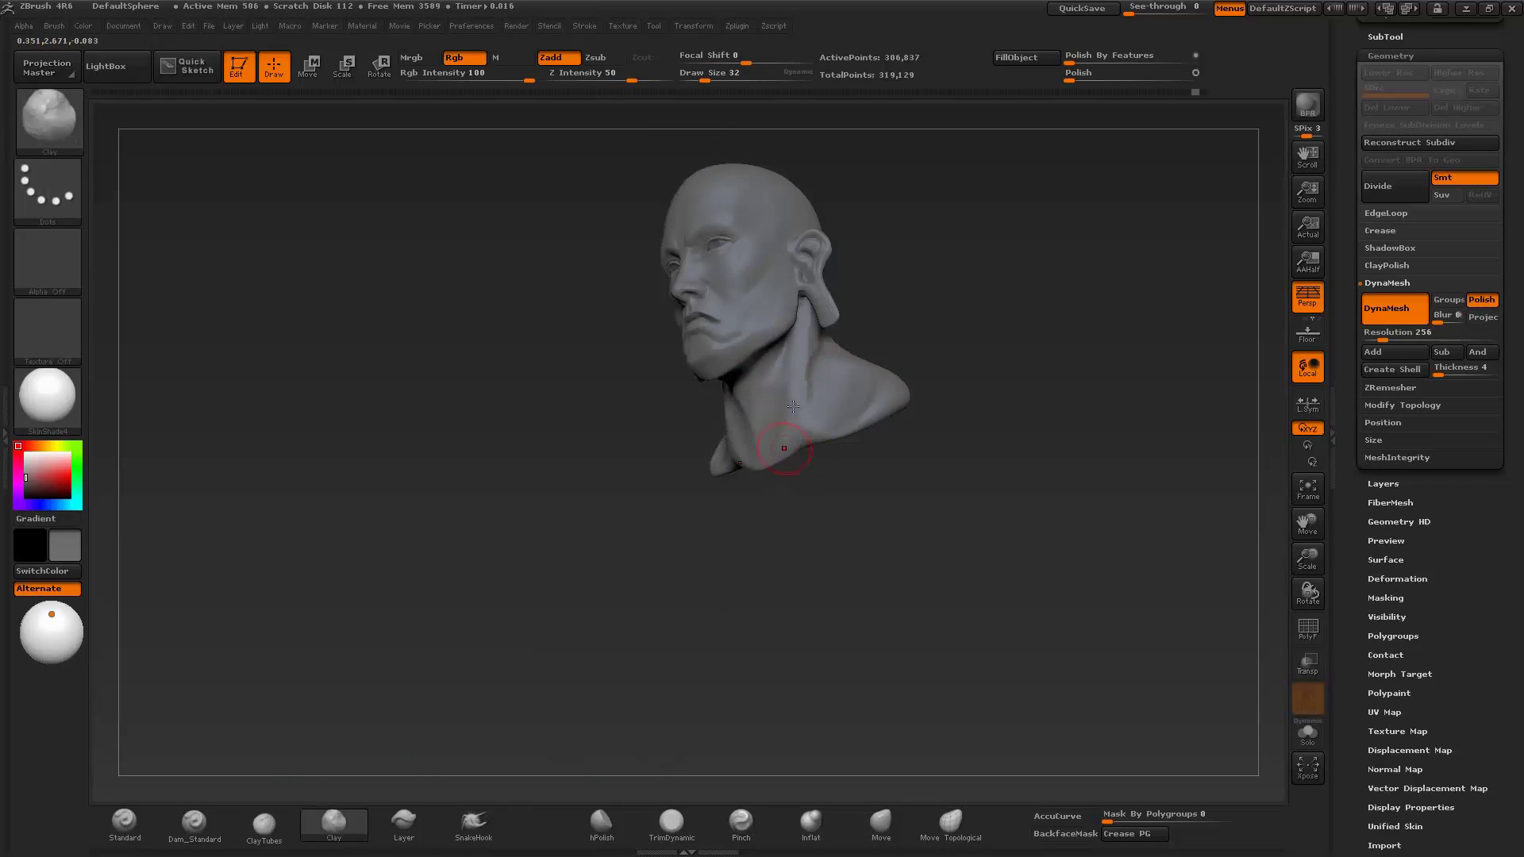
pyautogui.keyDown('shift'); pyautogui.moveTo(758, 423); pyautogui.dragTo(786, 444); pyautogui.keyUp('shift')
# - Pull the base of the neck out into shoulders with the Move brush and Transpose
pyautogui.press('b')
pyautogui.press('m')
pyautogui.press('v')
pyautogui.keyDown('alt'); pyautogui.moveTo(808, 556); pyautogui.dragTo(807, 667); pyautogui.keyUp('alt')
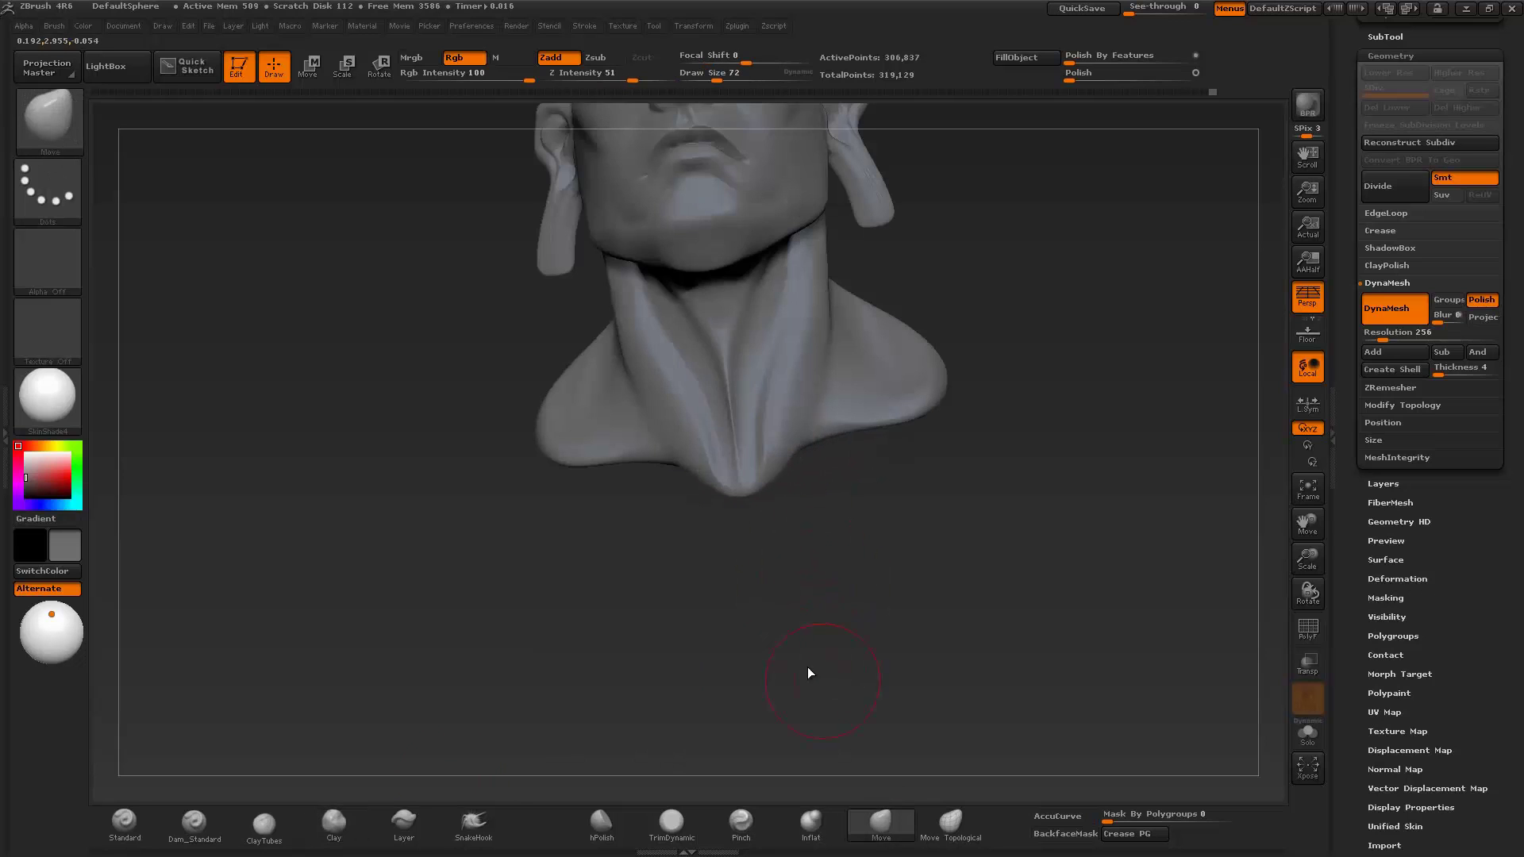
pyautogui.moveTo(764, 347)
pyautogui.mouseDown()
pyautogui.moveTo(766, 503)
pyautogui.moveTo(868, 622)
pyautogui.moveTo(818, 650)
pyautogui.moveTo(838, 442)
pyautogui.moveTo(786, 604)
pyautogui.moveTo(758, 633)
pyautogui.moveTo(842, 627)
pyautogui.moveTo(895, 528)
pyautogui.mouseUp()
pyautogui.press('w')
pyautogui.press('q')
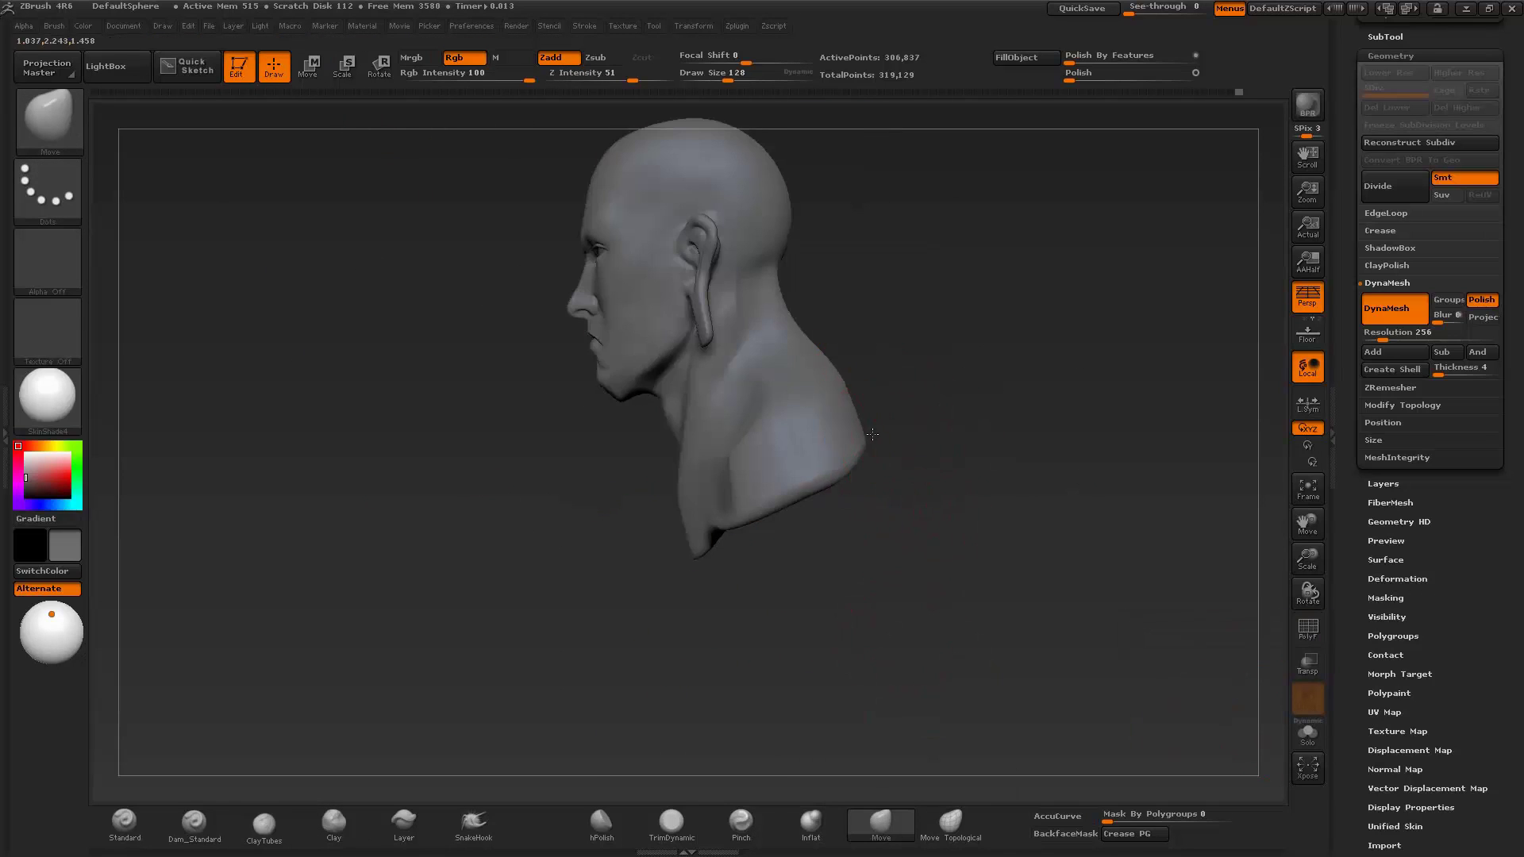
pyautogui.moveTo(813, 373)
pyautogui.mouseDown()
pyautogui.moveTo(918, 415)
pyautogui.moveTo(874, 669)
pyautogui.mouseUp()
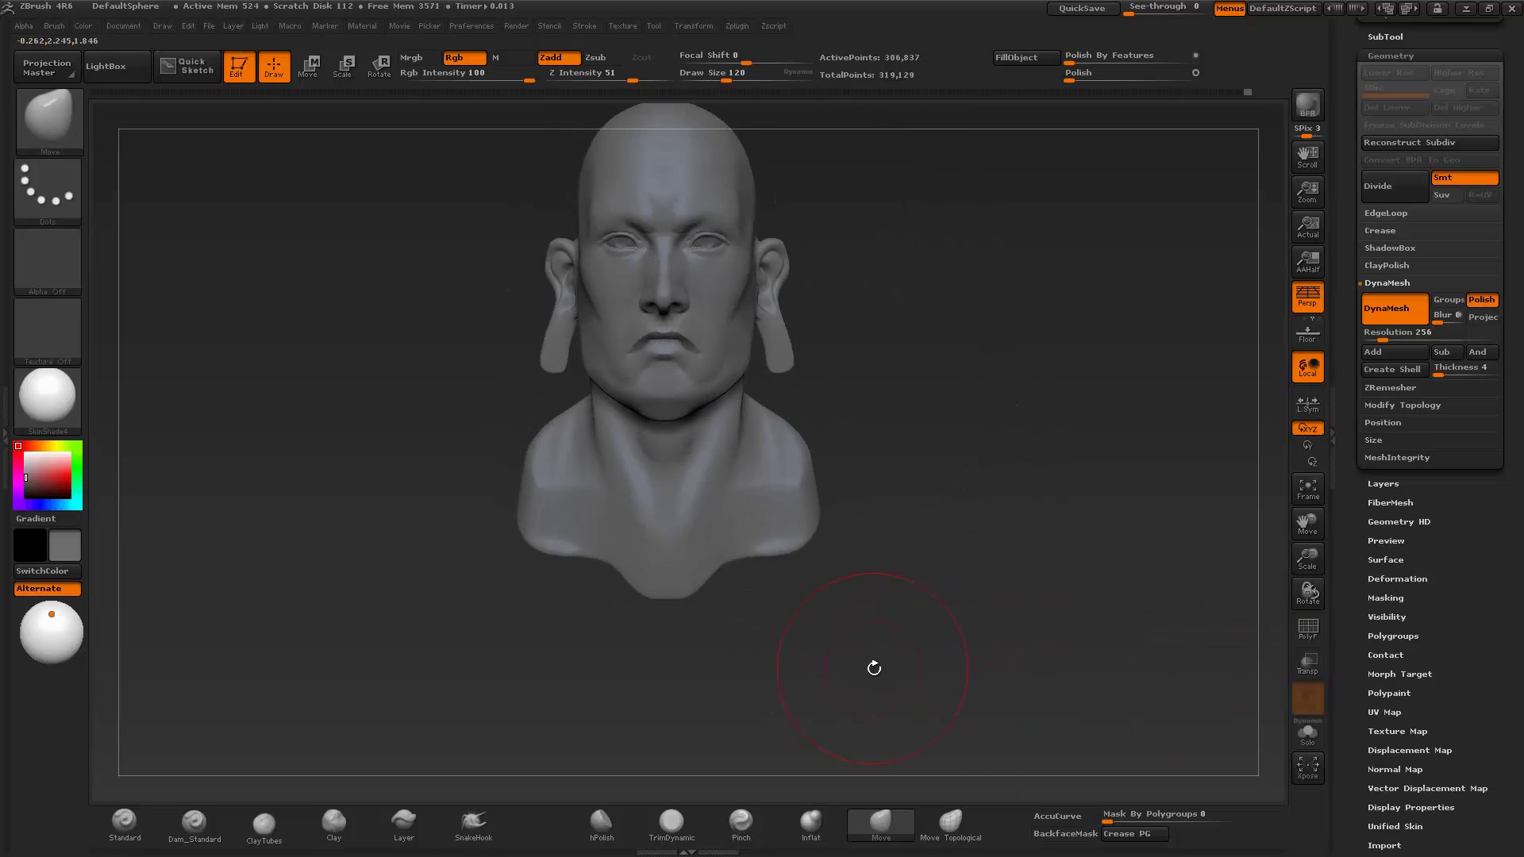
pyautogui.moveTo(780, 484); pyautogui.dragTo(729, 613)
pyautogui.moveTo(706, 554)
pyautogui.mouseDown()
pyautogui.moveTo(777, 698)
pyautogui.moveTo(646, 514)
pyautogui.moveTo(685, 494)
pyautogui.moveTo(816, 554)
pyautogui.moveTo(799, 528)
pyautogui.mouseUp()
# - Refine the shoulders and upper chest with the Move and Clay brushes
pyautogui.press('b')
pyautogui.press('m')
pyautogui.press('v')
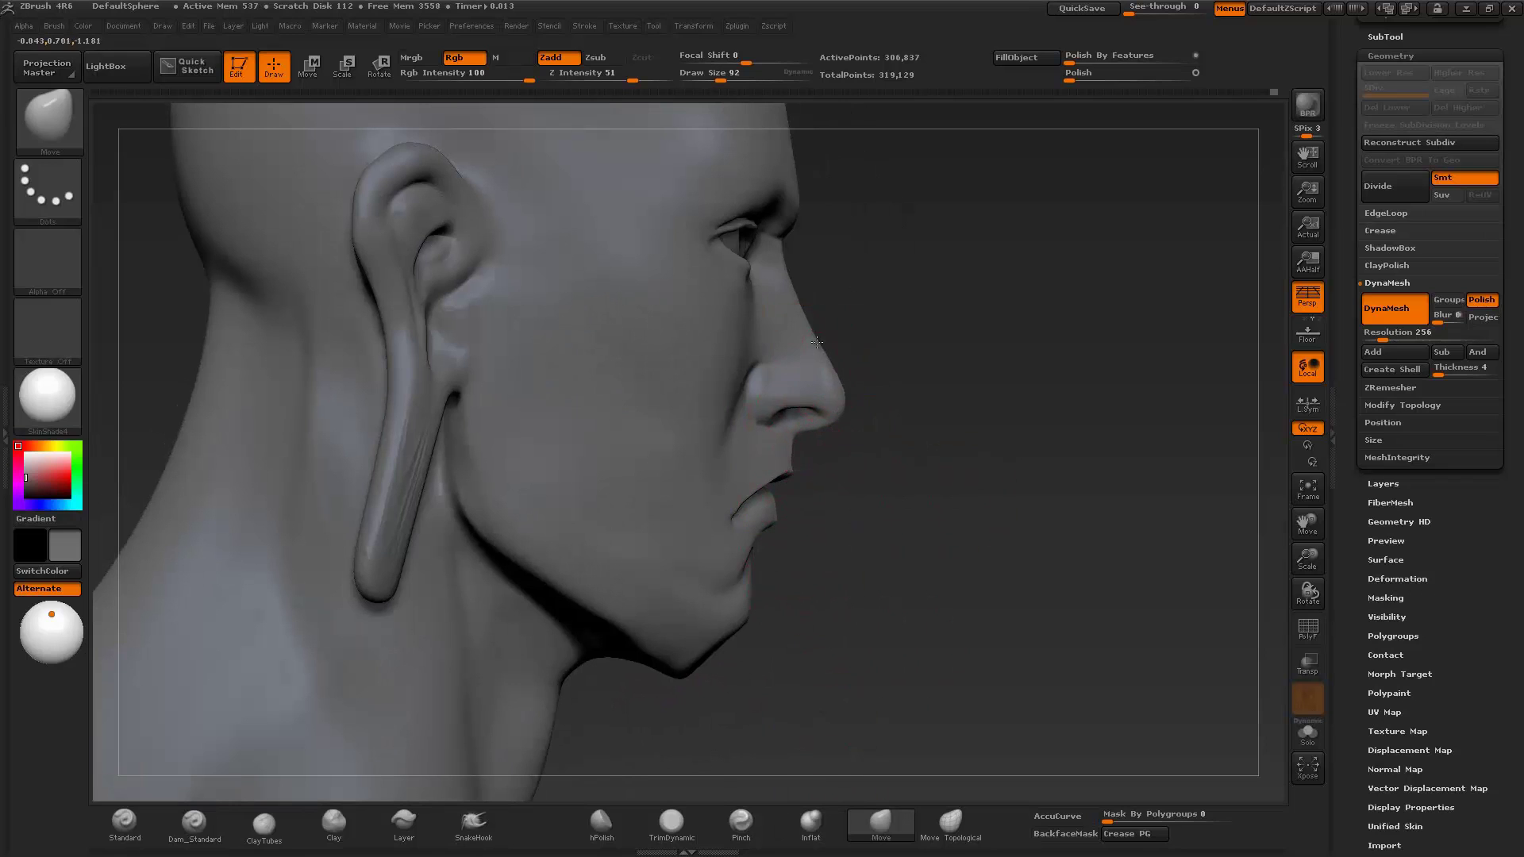
pyautogui.press('b')
pyautogui.press('c')
pyautogui.press('l')
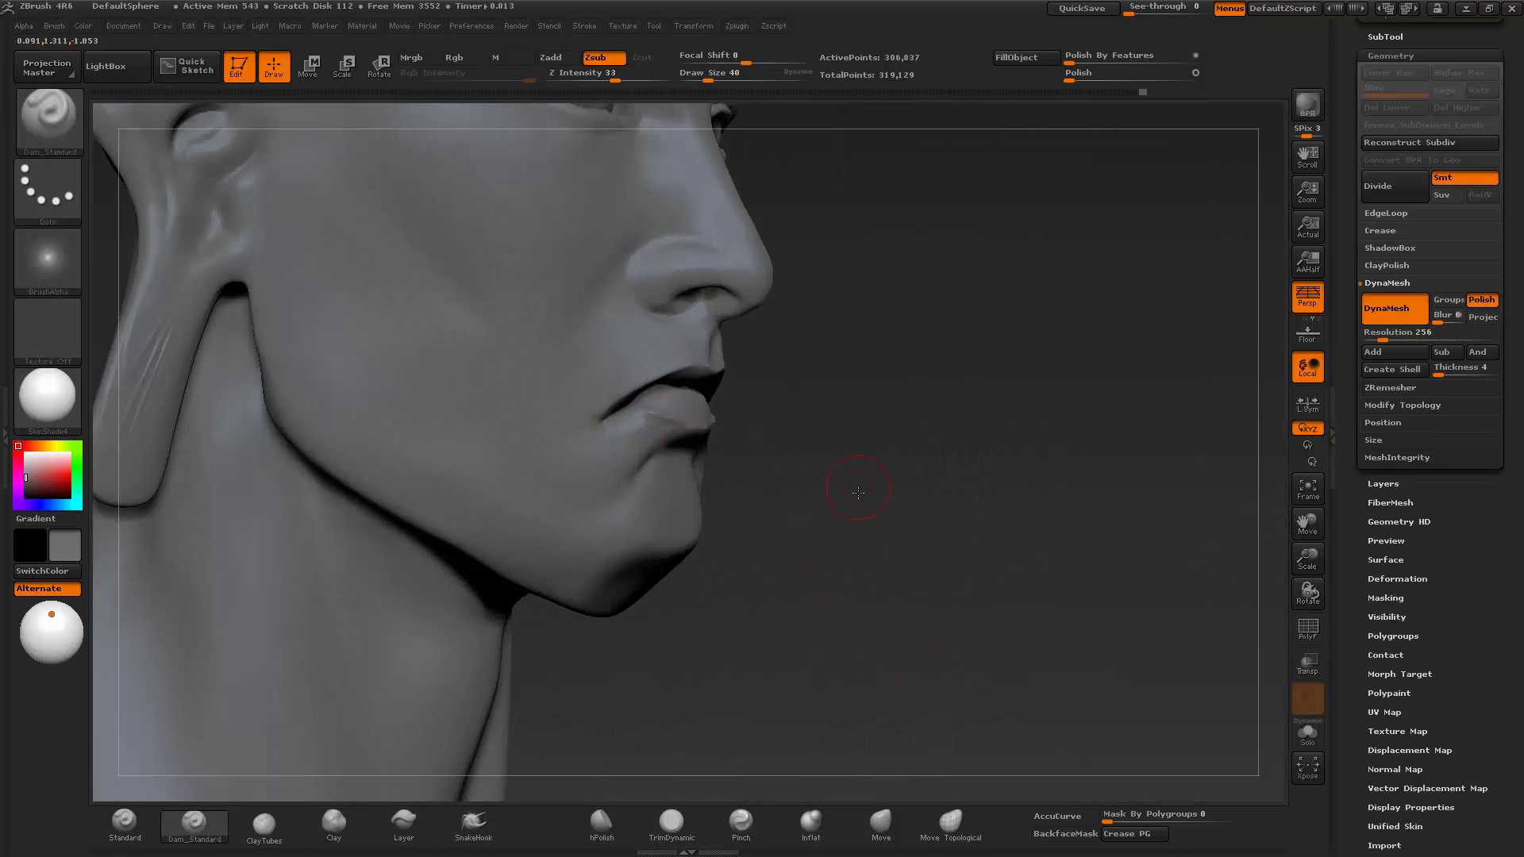
pyautogui.moveTo(858, 493); pyautogui.dragTo(1164, 620)
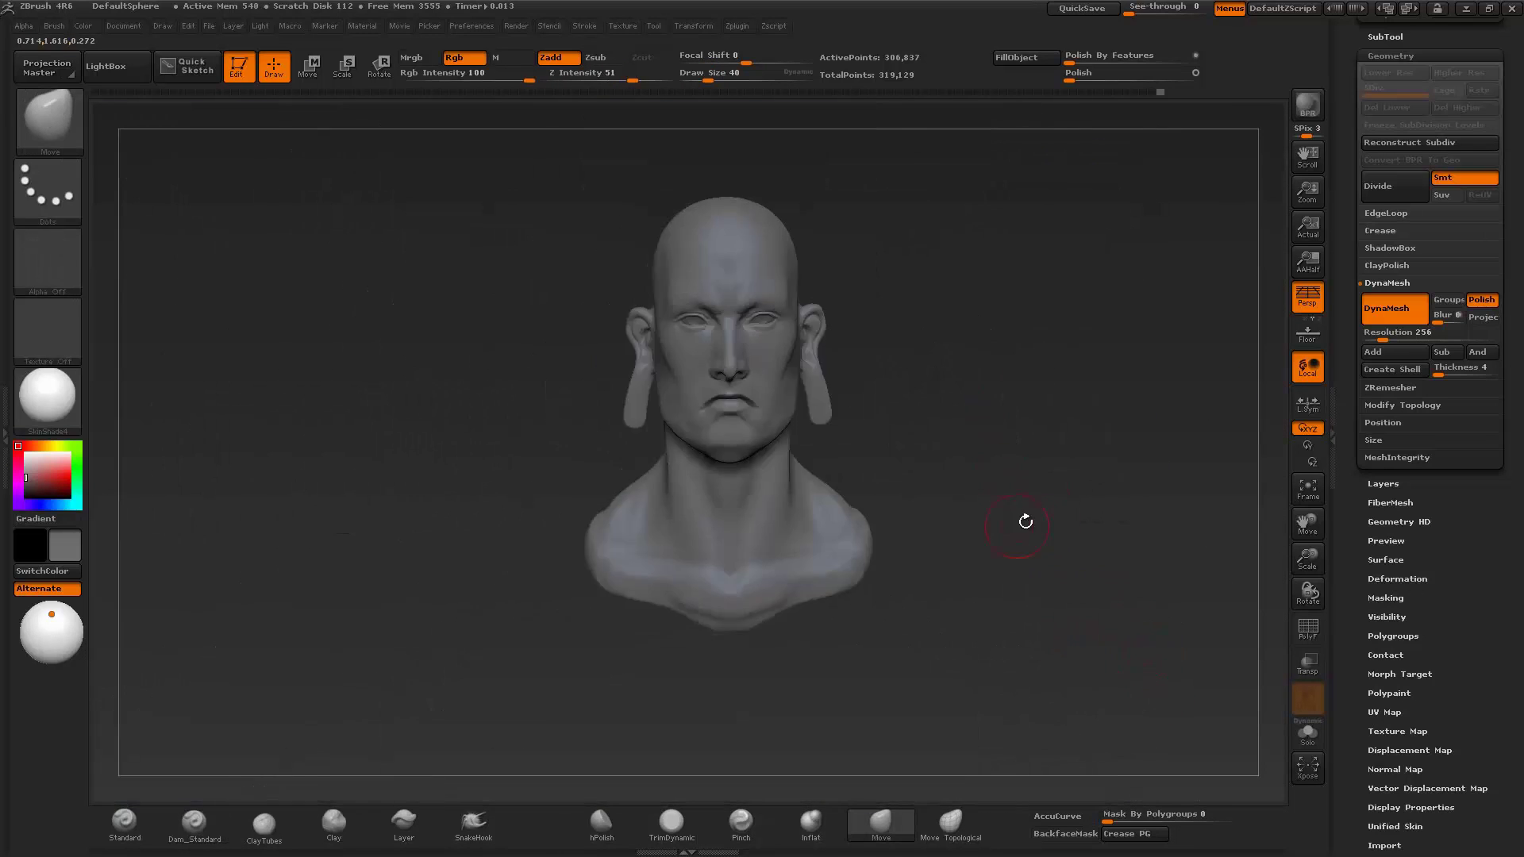
# - Inspect the remeshed bust's ear, jaw and top of the head
pyautogui.moveTo(1026, 521); pyautogui.dragTo(1024, 579)
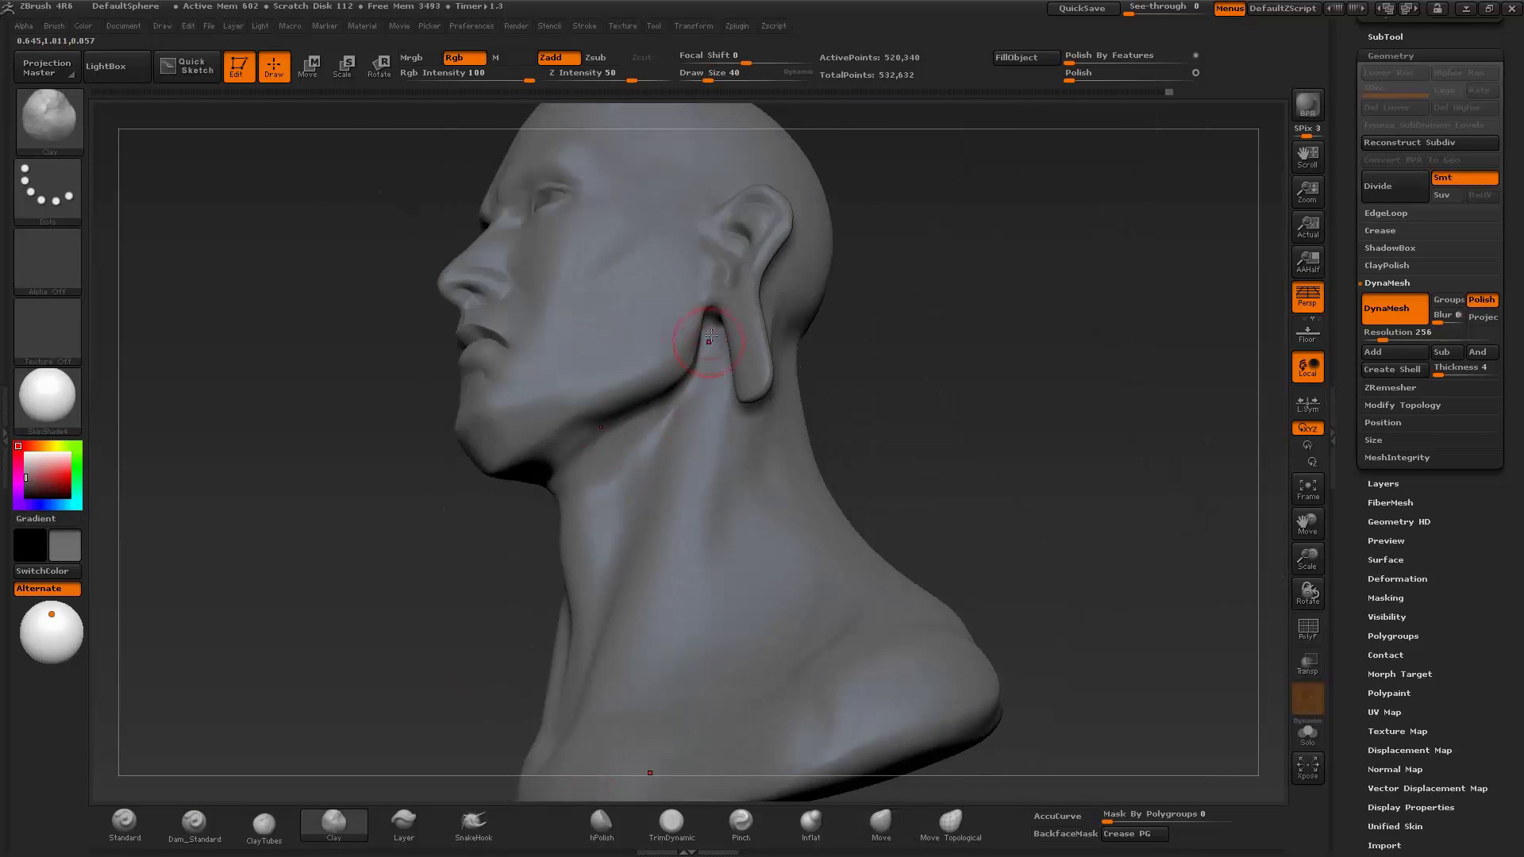
pyautogui.moveTo(950, 393); pyautogui.dragTo(647, 335)
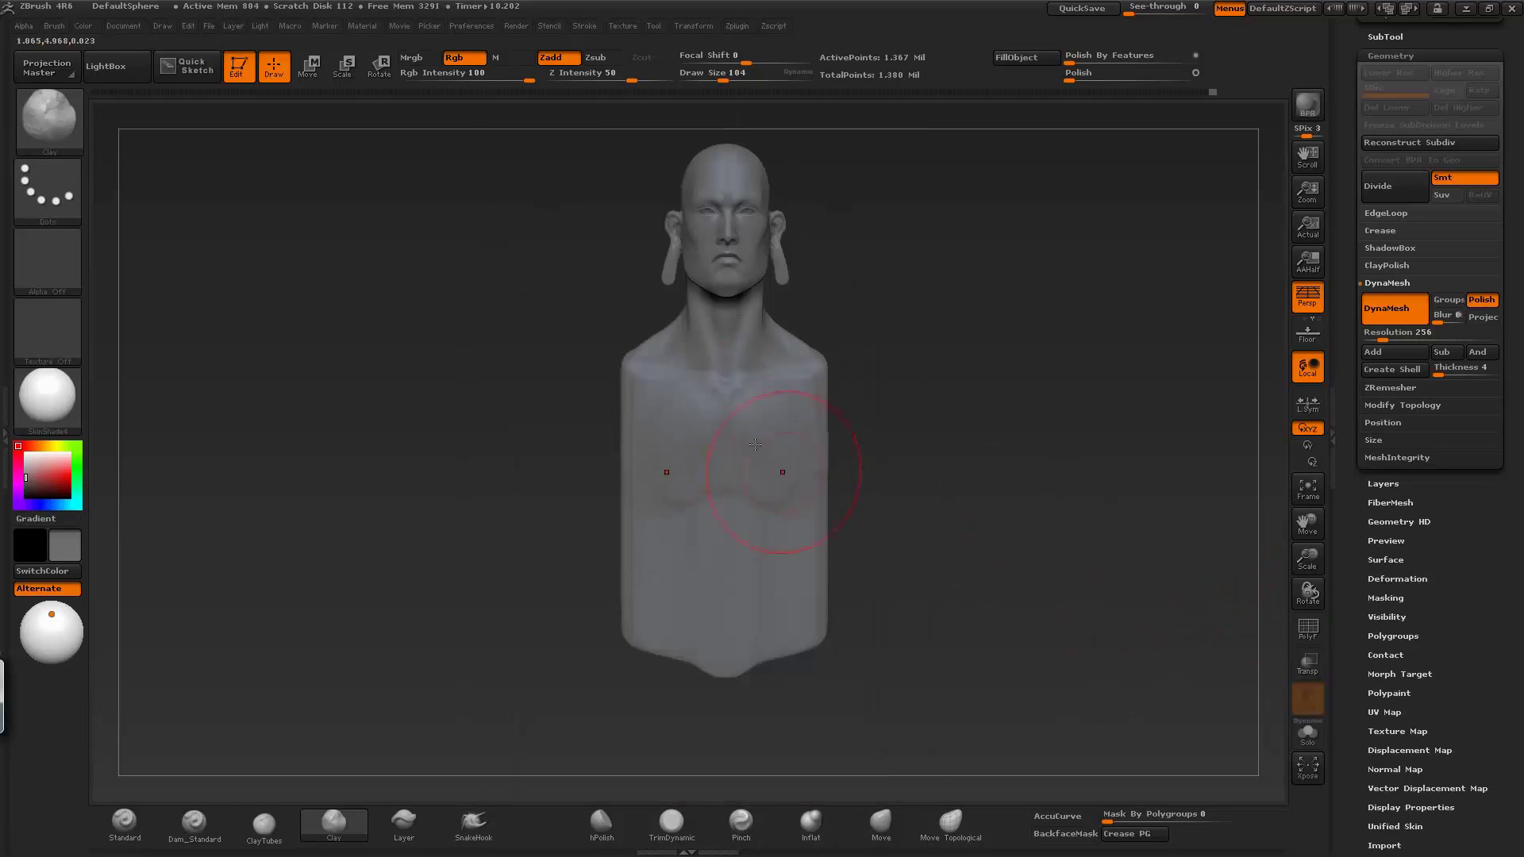
pyautogui.moveTo(977, 424); pyautogui.dragTo(688, 641)
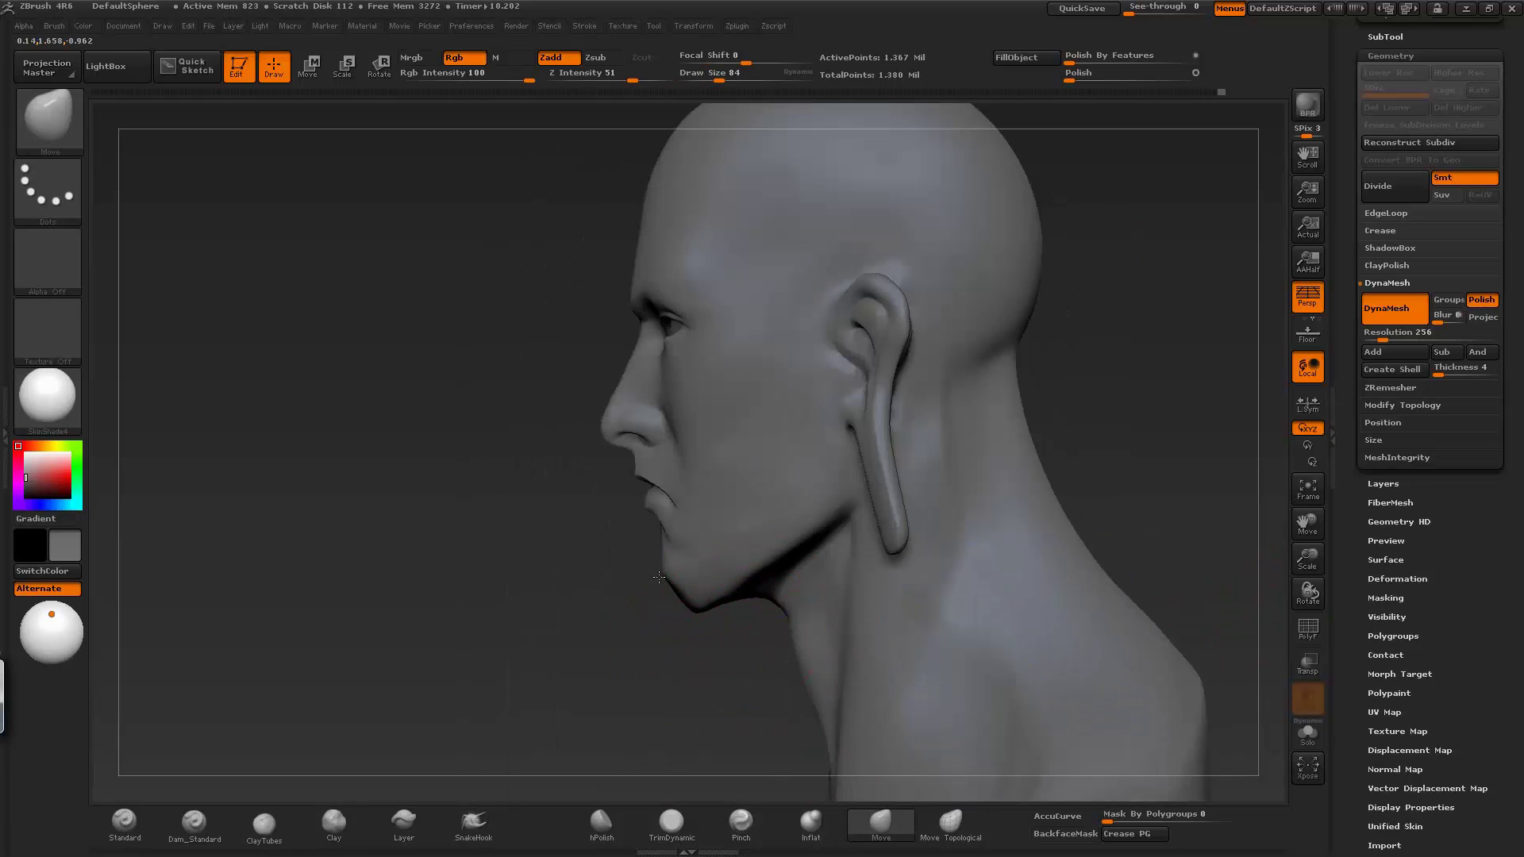
pyautogui.moveTo(667, 653); pyautogui.dragTo(937, 517)
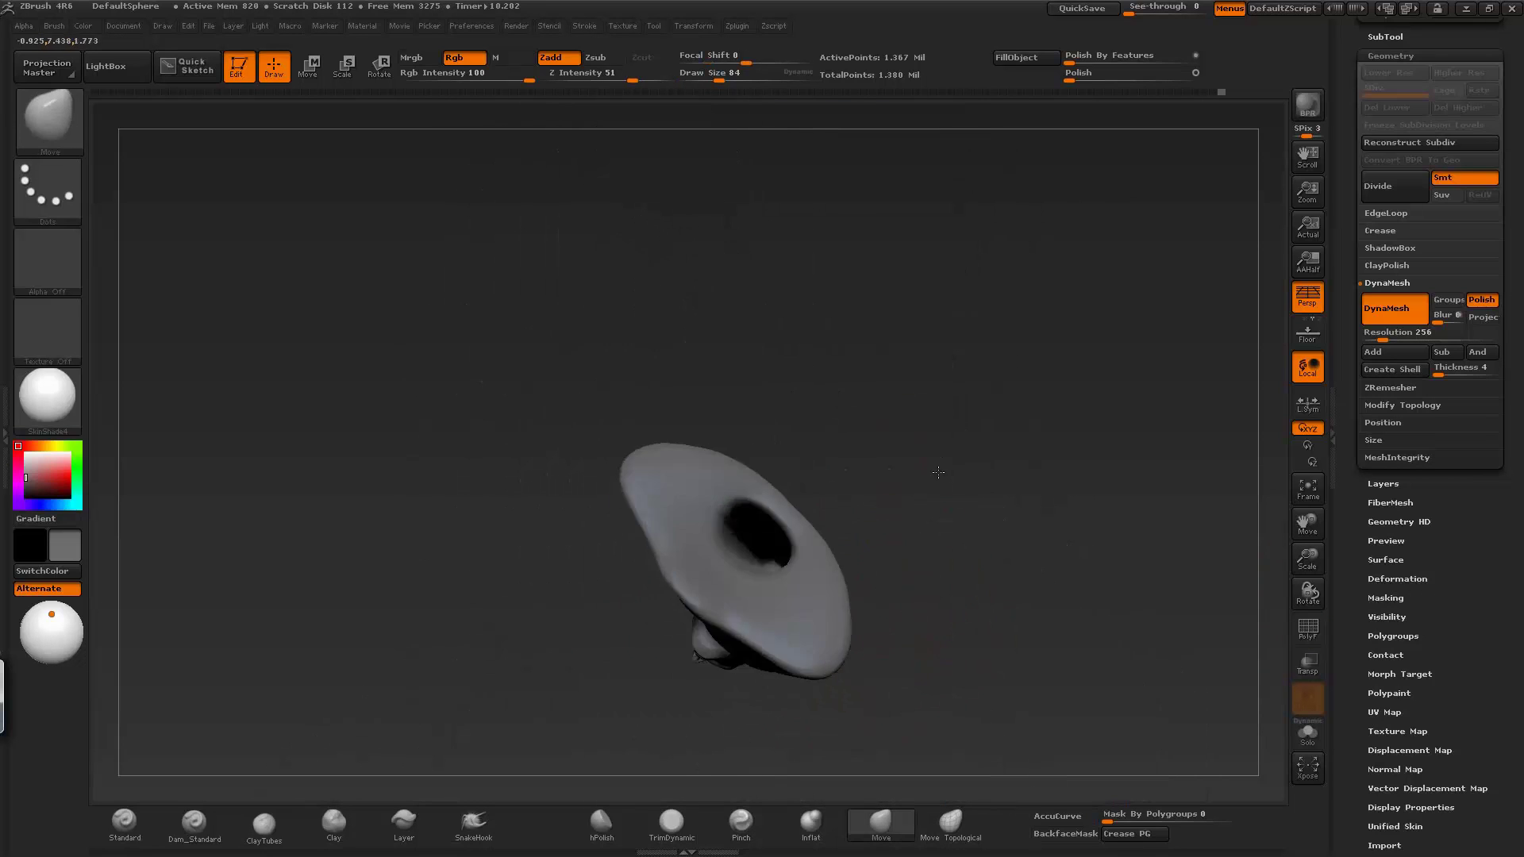
# - Smooth the back of the bust with Clay and turn it to face forward
pyautogui.click(333, 822)
pyautogui.moveTo(778, 714)
pyautogui.mouseDown()
pyautogui.moveTo(877, 616)
pyautogui.moveTo(1017, 668)
pyautogui.mouseUp()
pyautogui.moveTo(1119, 613); pyautogui.dragTo(898, 547)
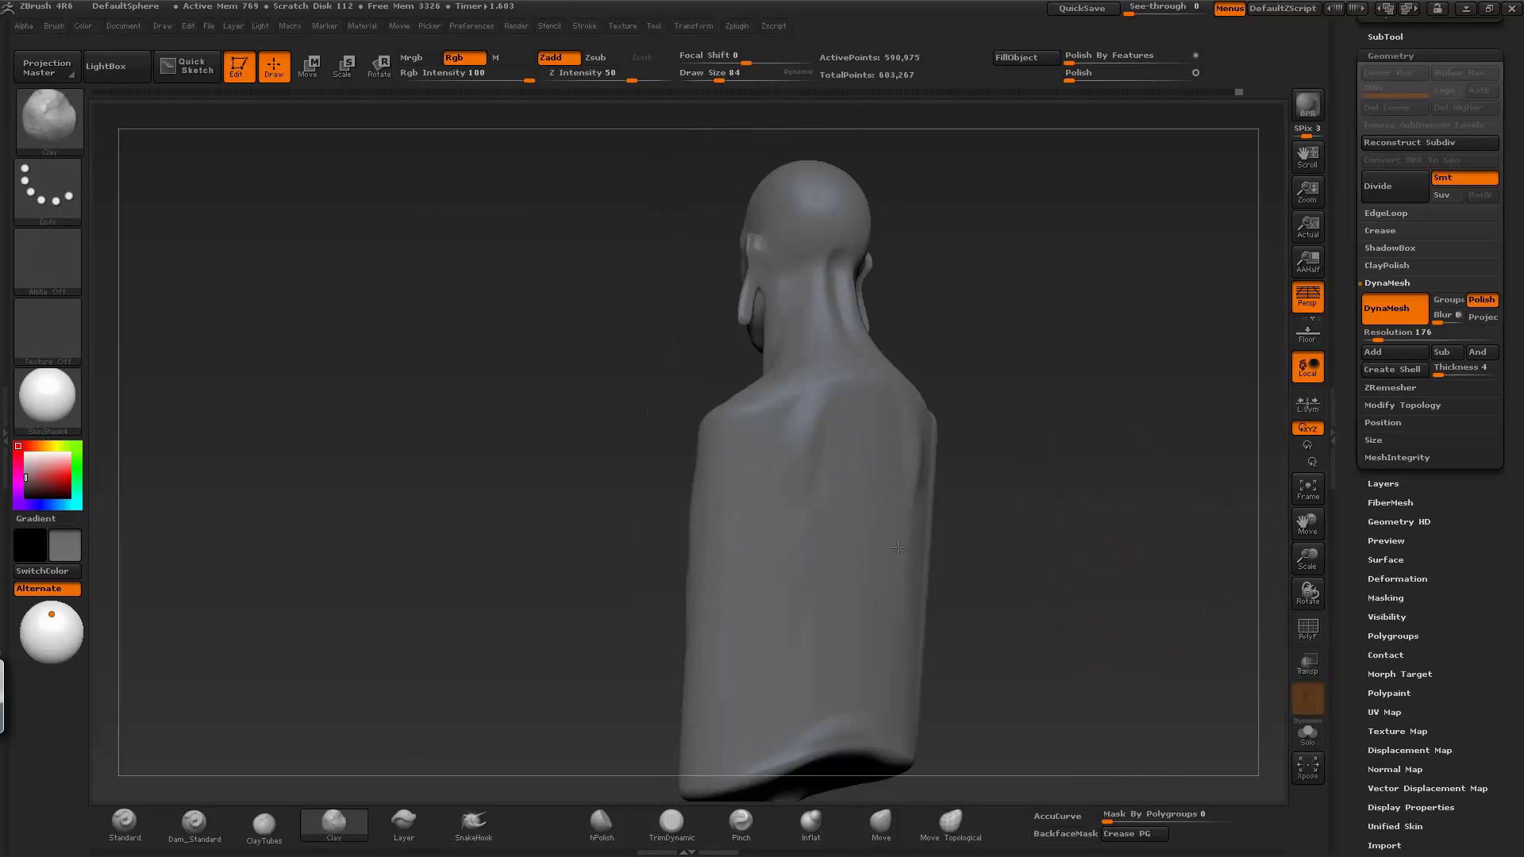
pyautogui.keyDown('shift'); pyautogui.moveTo(808, 474); pyautogui.dragTo(961, 743); pyautogui.keyUp('shift')
pyautogui.moveTo(914, 465); pyautogui.dragTo(847, 692)
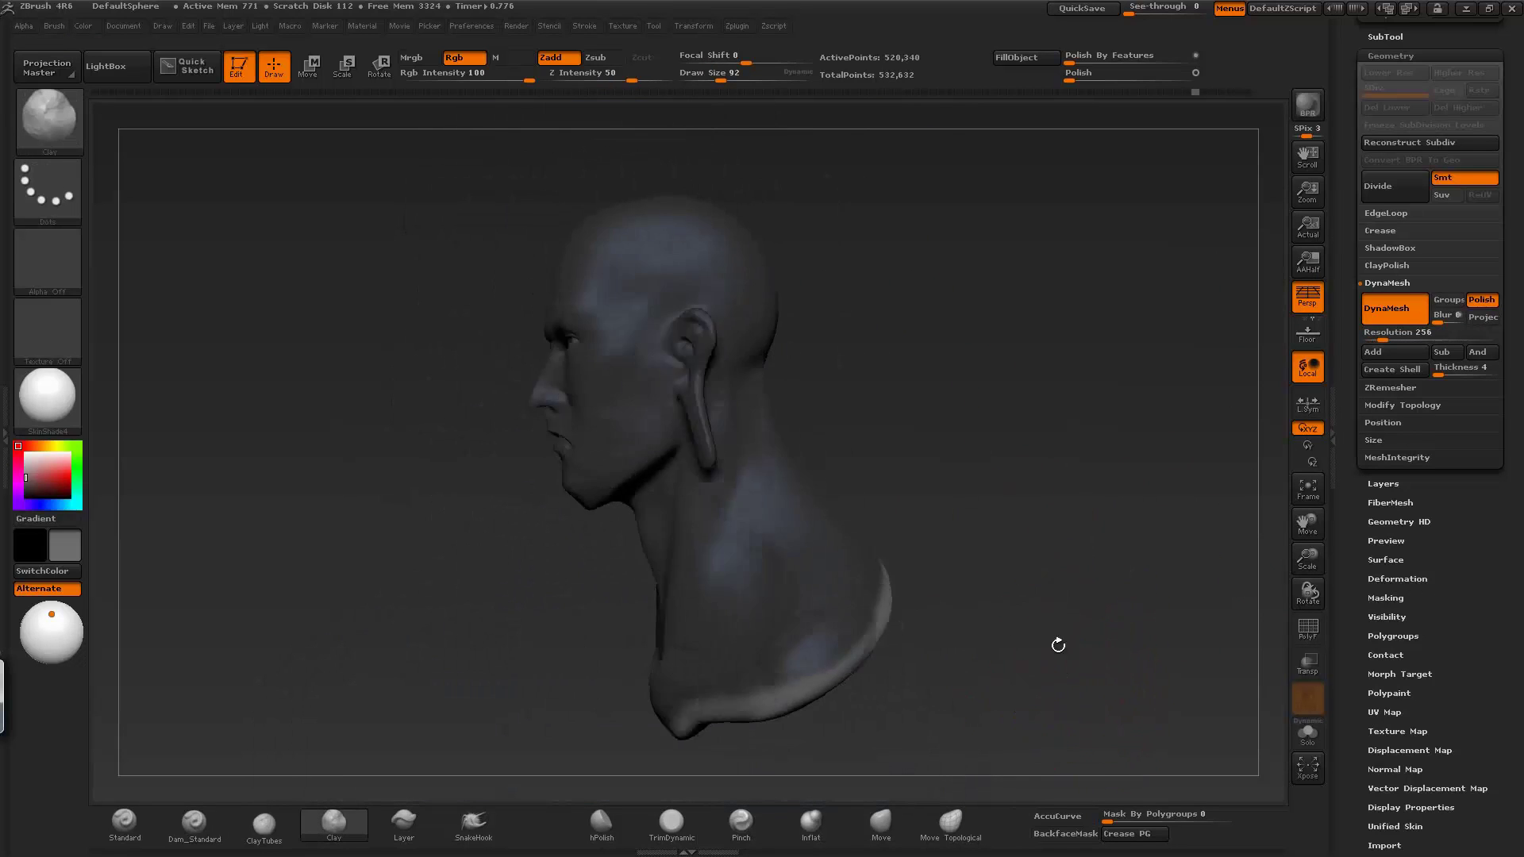
pyautogui.moveTo(1062, 637); pyautogui.dragTo(1114, 695)
# - Clear the head mask and zoom out to view the whole bust from the front
pyautogui.keyDown('ctrl'); pyautogui.moveTo(1133, 446); pyautogui.dragTo(1144, 477); pyautogui.keyUp('ctrl')
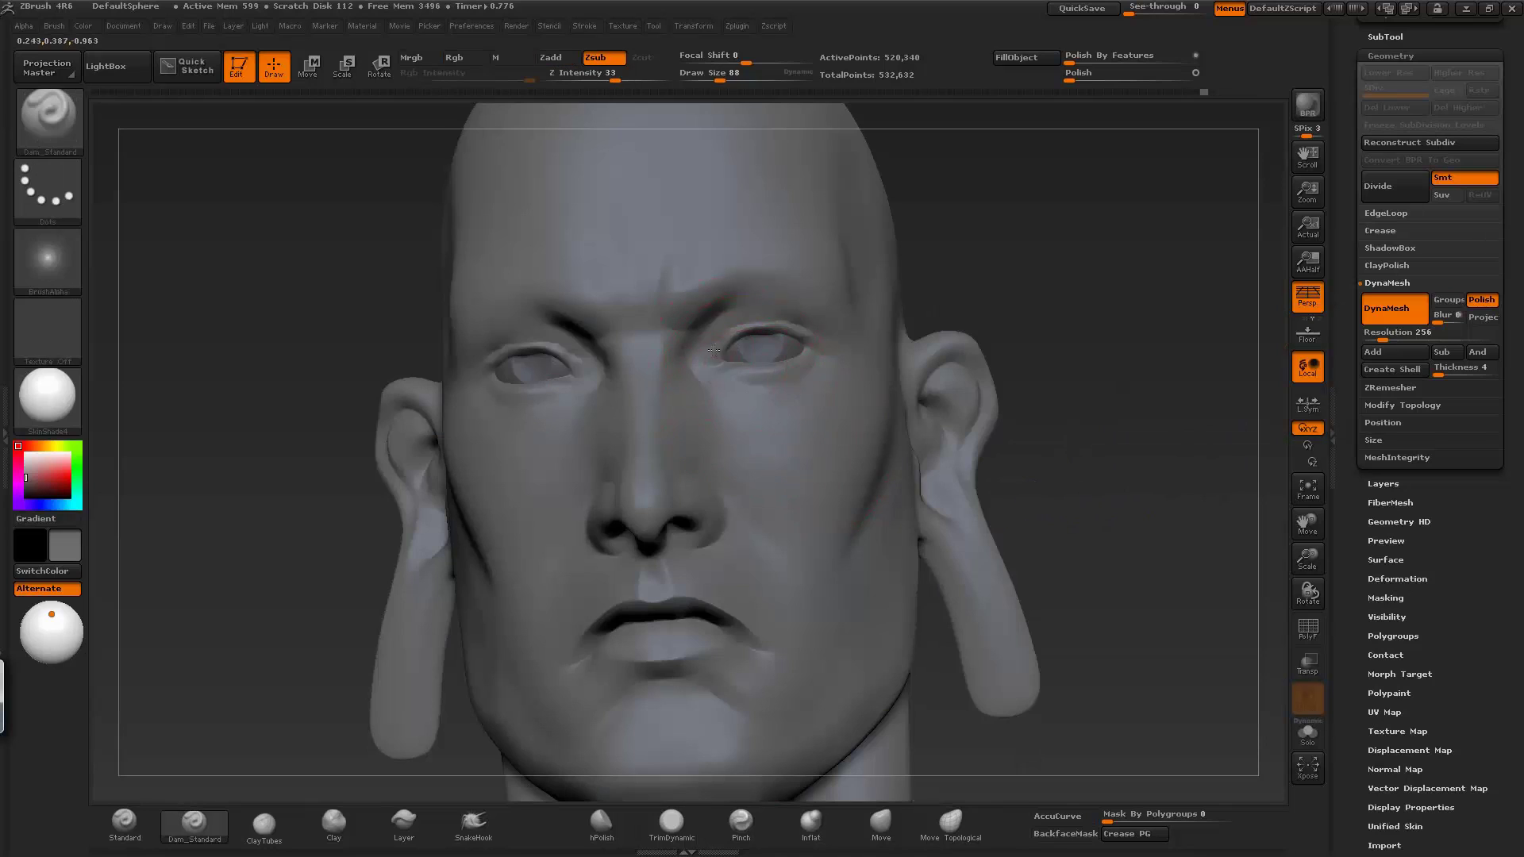
pyautogui.moveTo(1032, 428); pyautogui.dragTo(993, 426)
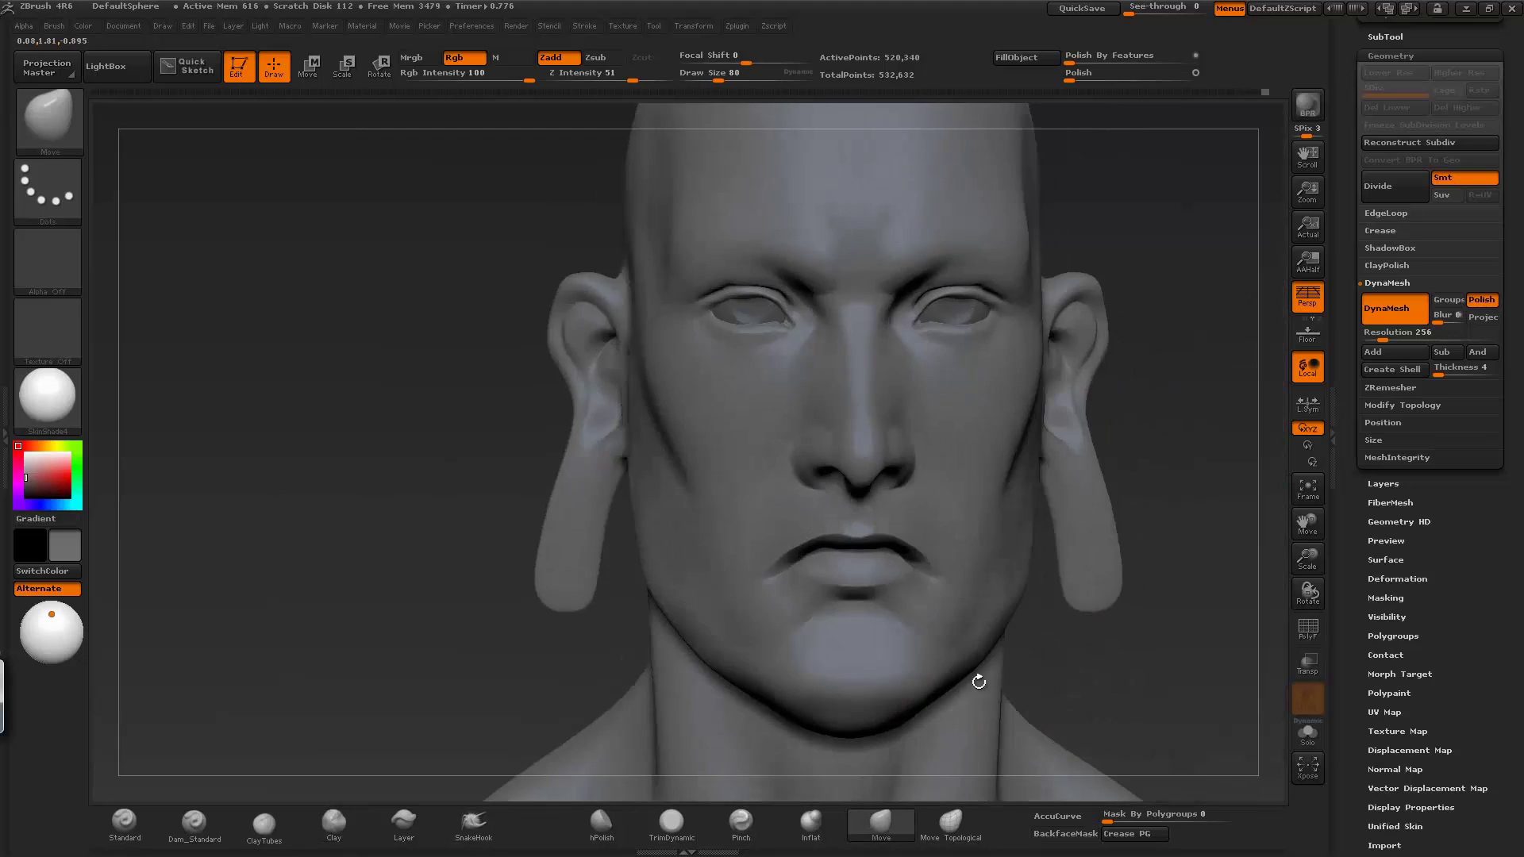
pyautogui.moveTo(1041, 517)
pyautogui.mouseDown()
pyautogui.moveTo(923, 654)
pyautogui.moveTo(978, 646)
pyautogui.moveTo(929, 583)
pyautogui.mouseUp()
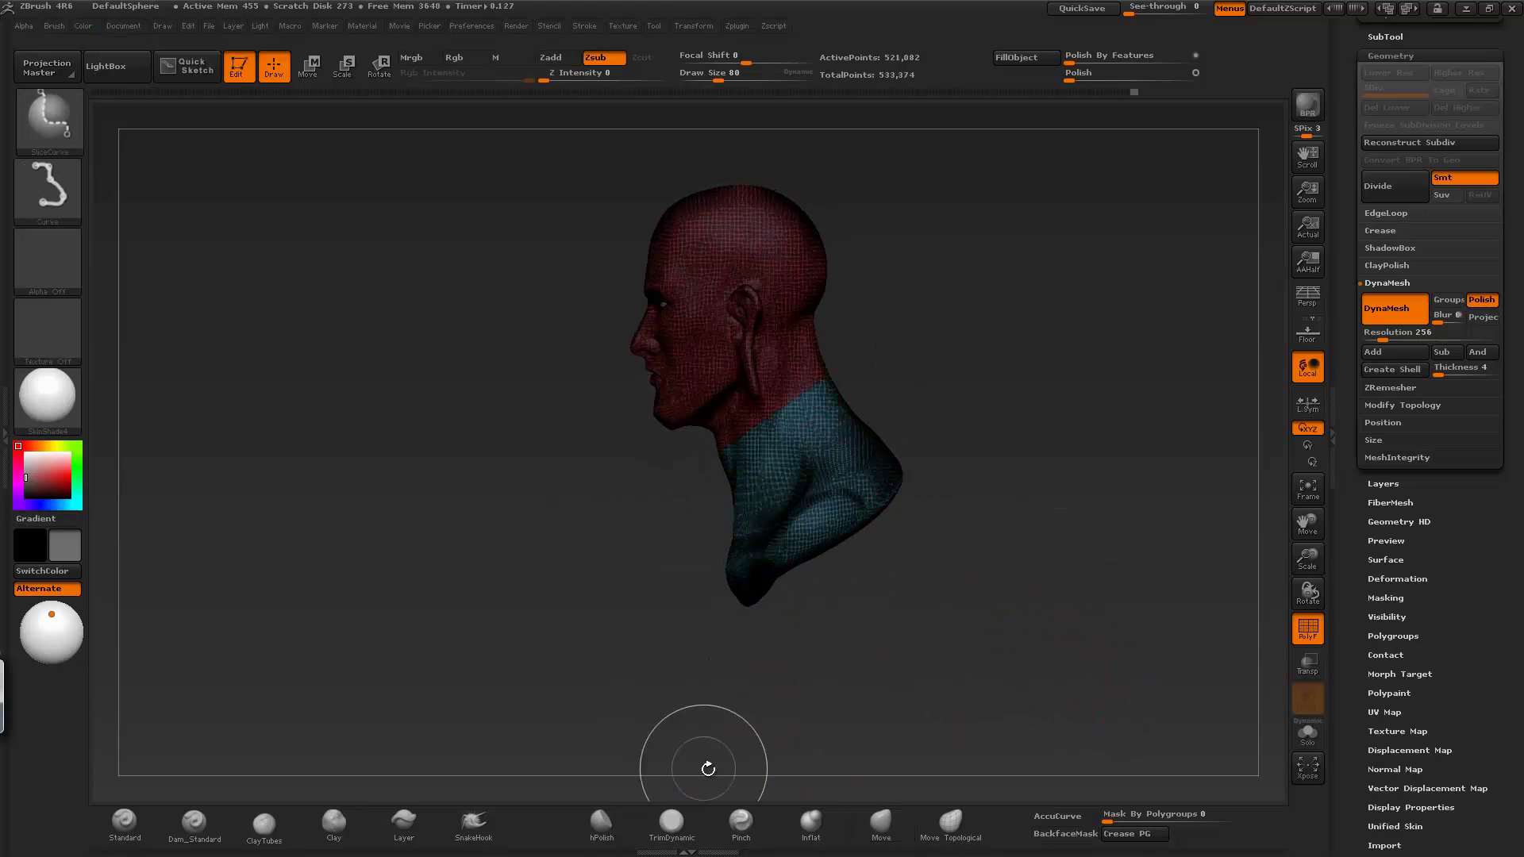
# - Split the model by polygroups and select the bust subtool
pyautogui.click(1227, 551)
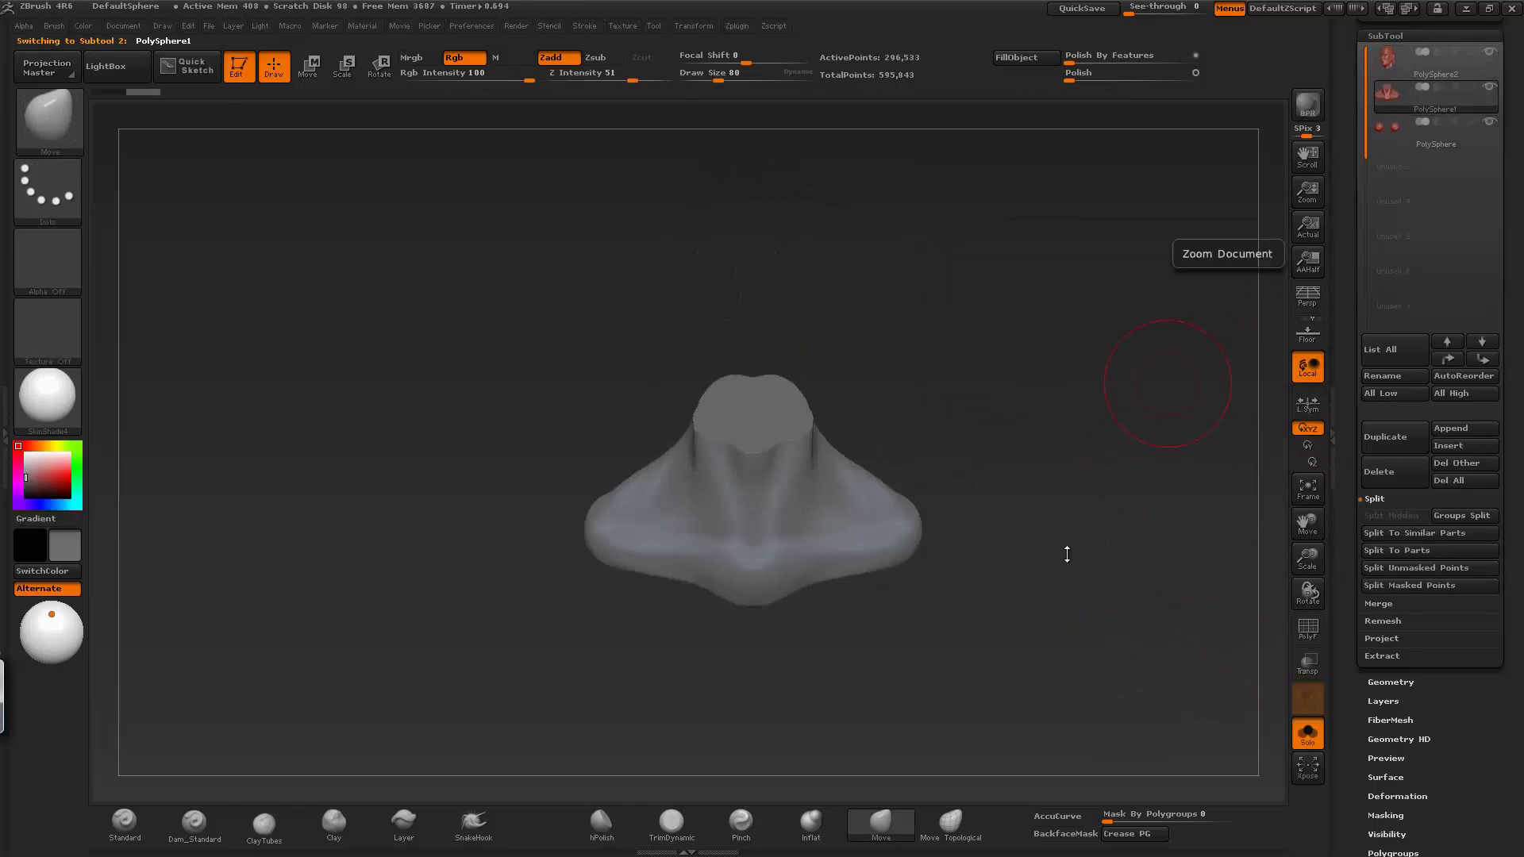
pyautogui.moveTo(1262, 252); pyautogui.dragTo(548, 798)
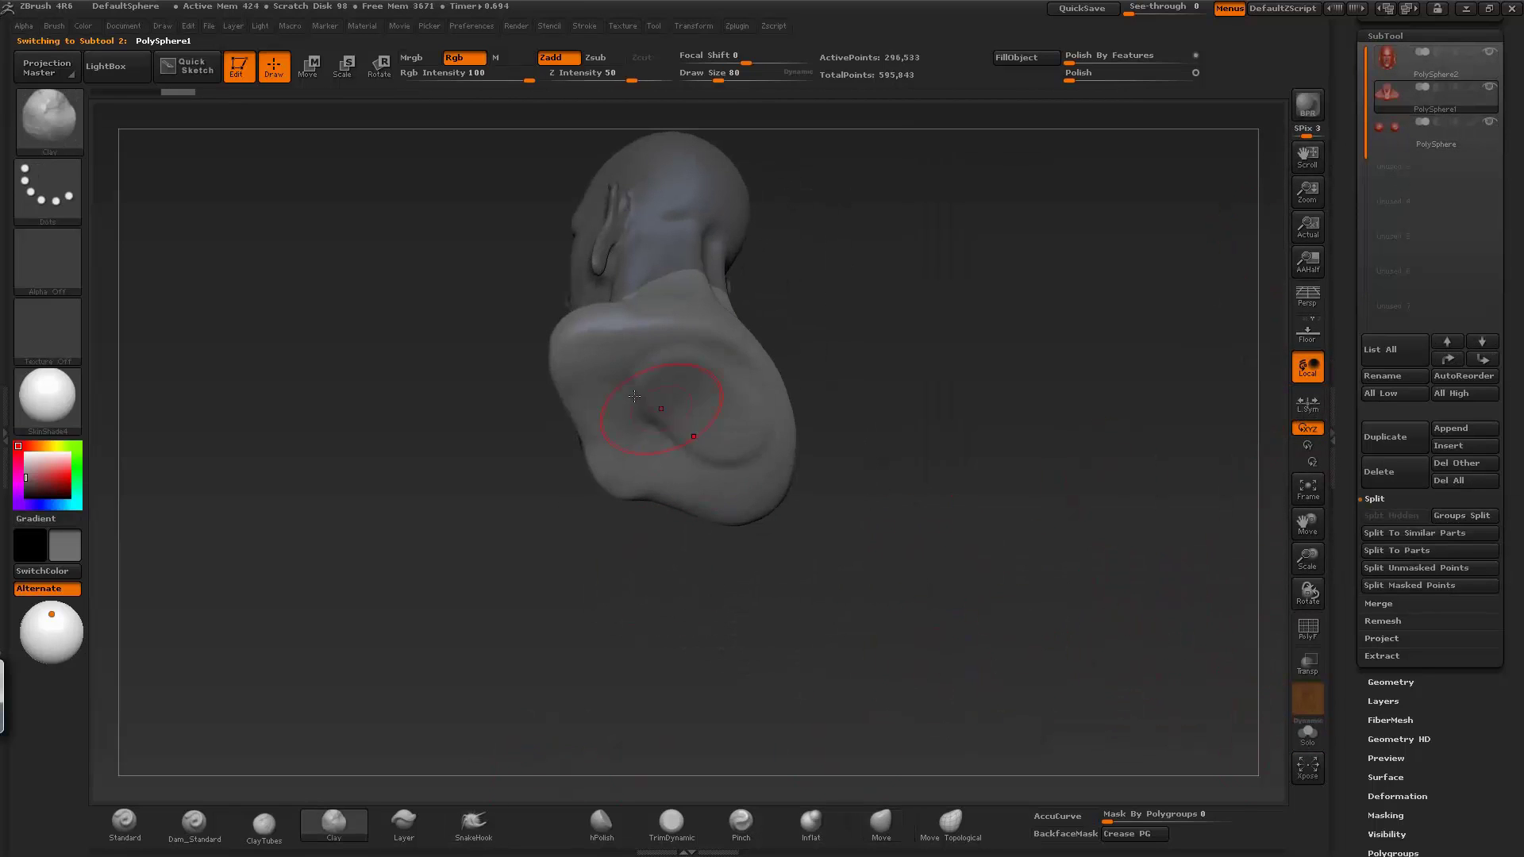
pyautogui.keyDown('shift'); pyautogui.moveTo(913, 476); pyautogui.dragTo(1112, 603); pyautogui.keyUp('shift')
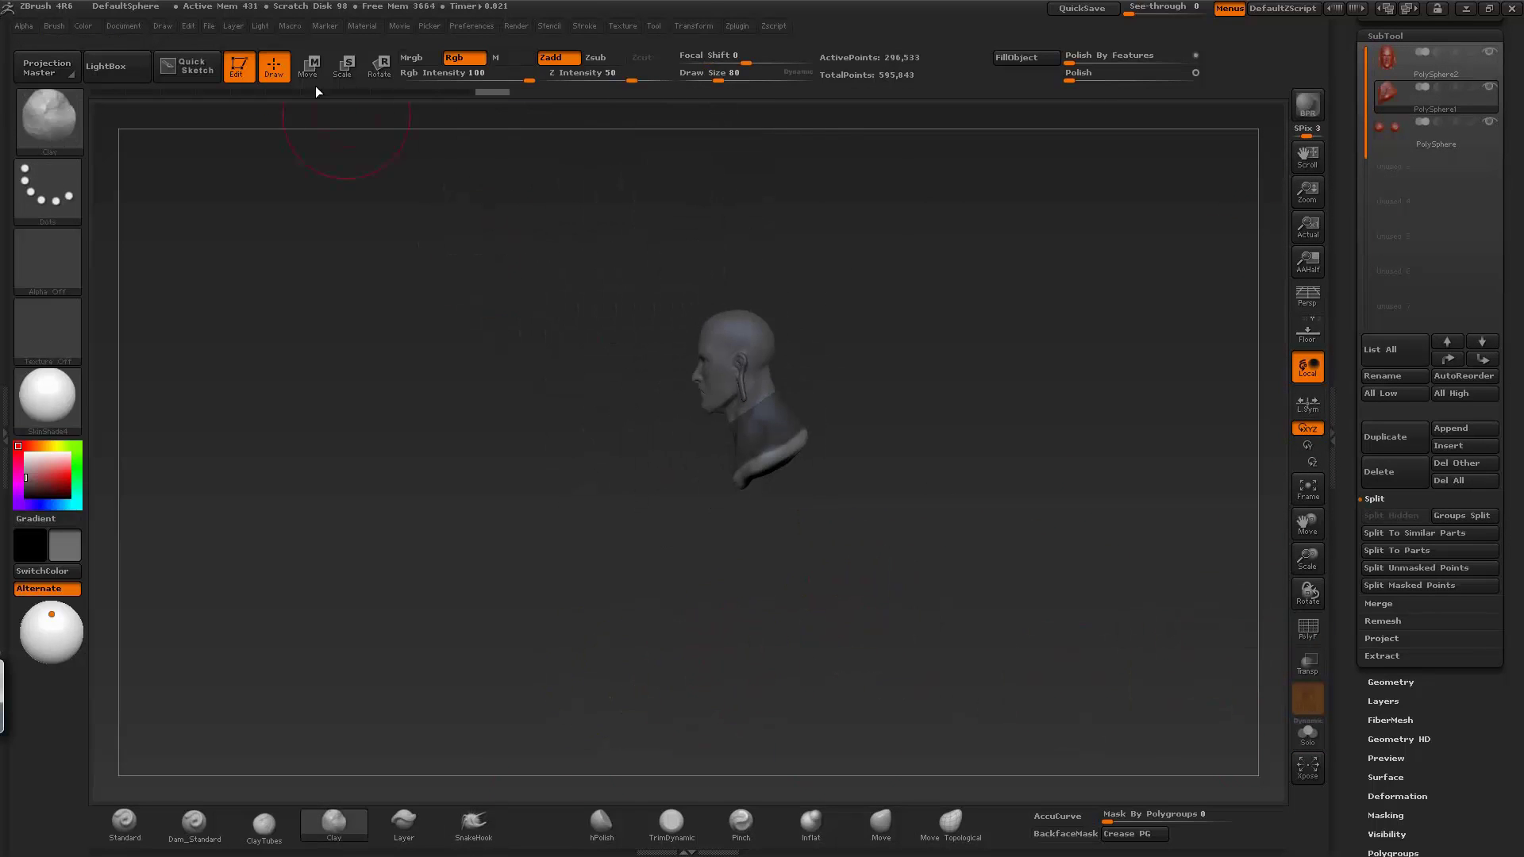
pyautogui.press('w')
pyautogui.hotkey('shift', 'f')
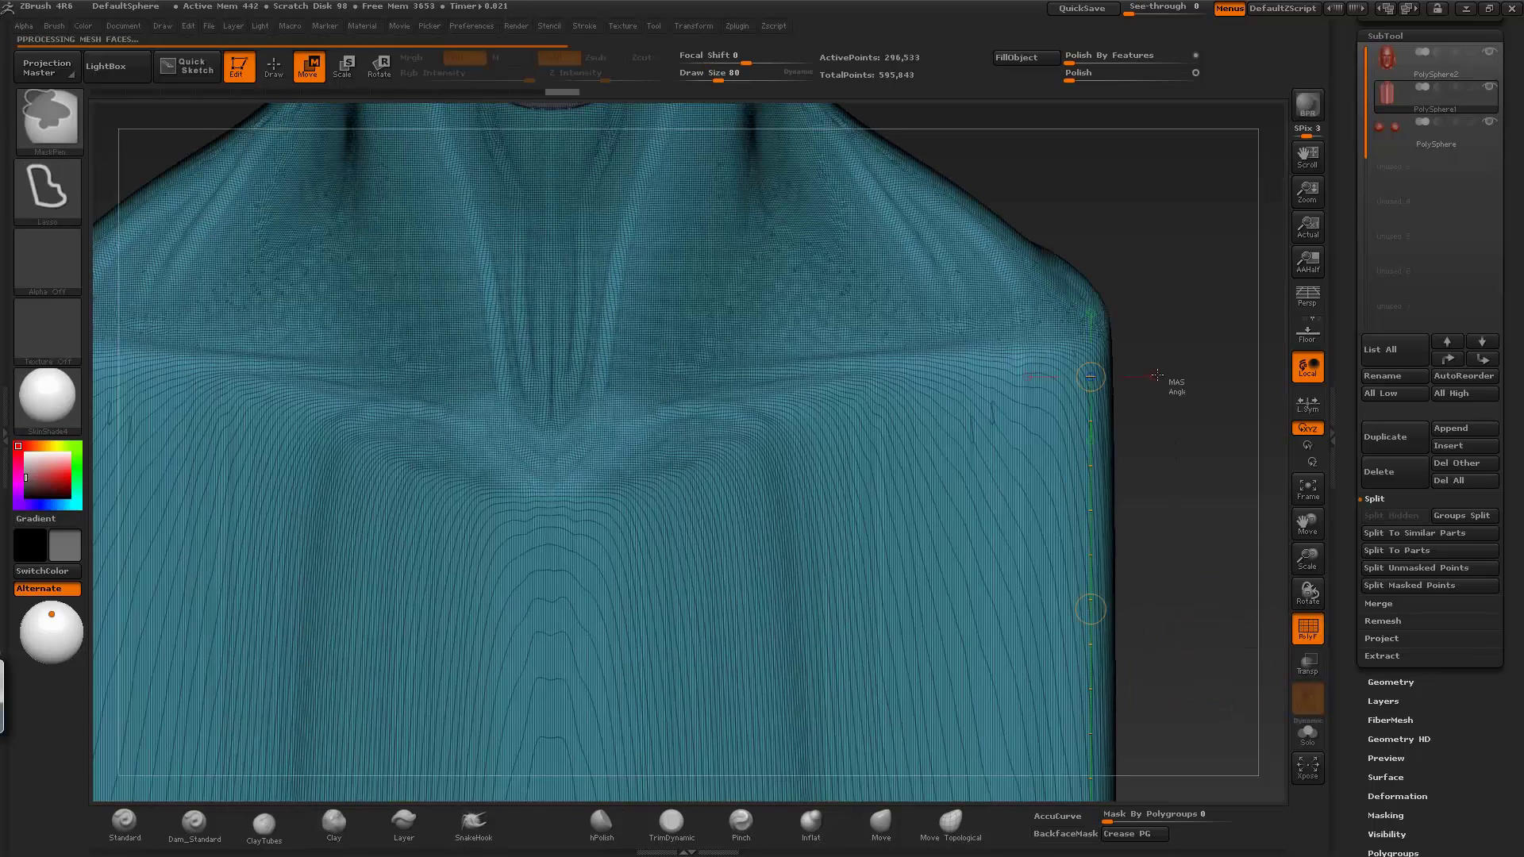
pyautogui.hotkey('shift', 'f')
pyautogui.press('f')
# - Pull the bust's bottom down into a tall torso and rough in pectorals with Clay
pyautogui.moveTo(1166, 440); pyautogui.dragTo(991, 662)
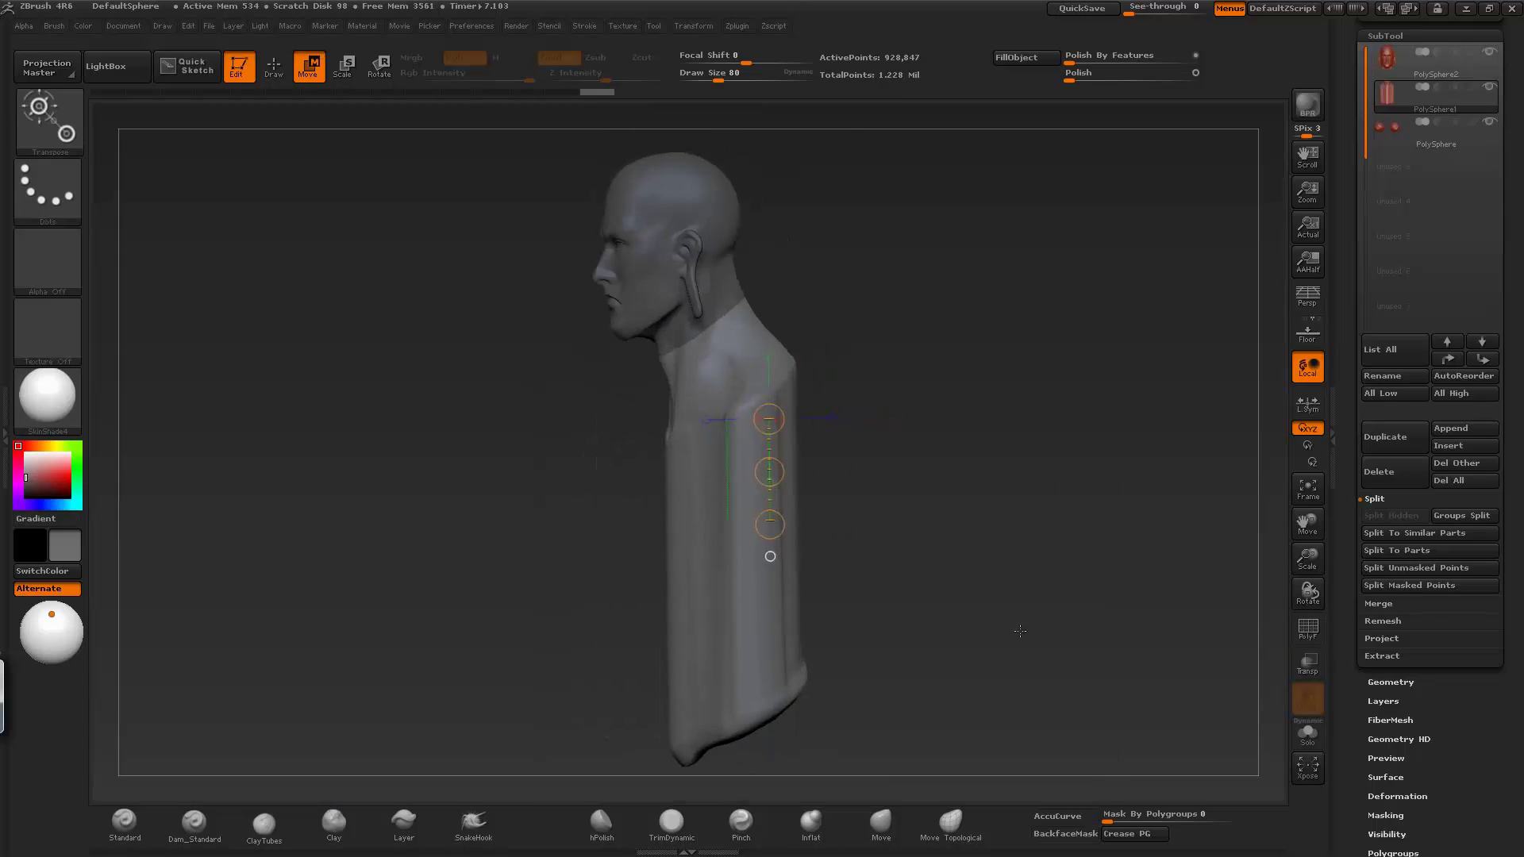
pyautogui.press('q')
pyautogui.moveTo(913, 476)
pyautogui.keyDown('shift'); pyautogui.mouseDown()
pyautogui.moveTo(691, 438)
pyautogui.moveTo(739, 548)
pyautogui.mouseUp(); pyautogui.keyUp('shift')
pyautogui.moveTo(627, 492); pyautogui.dragTo(714, 517)
pyautogui.click(1390, 682)
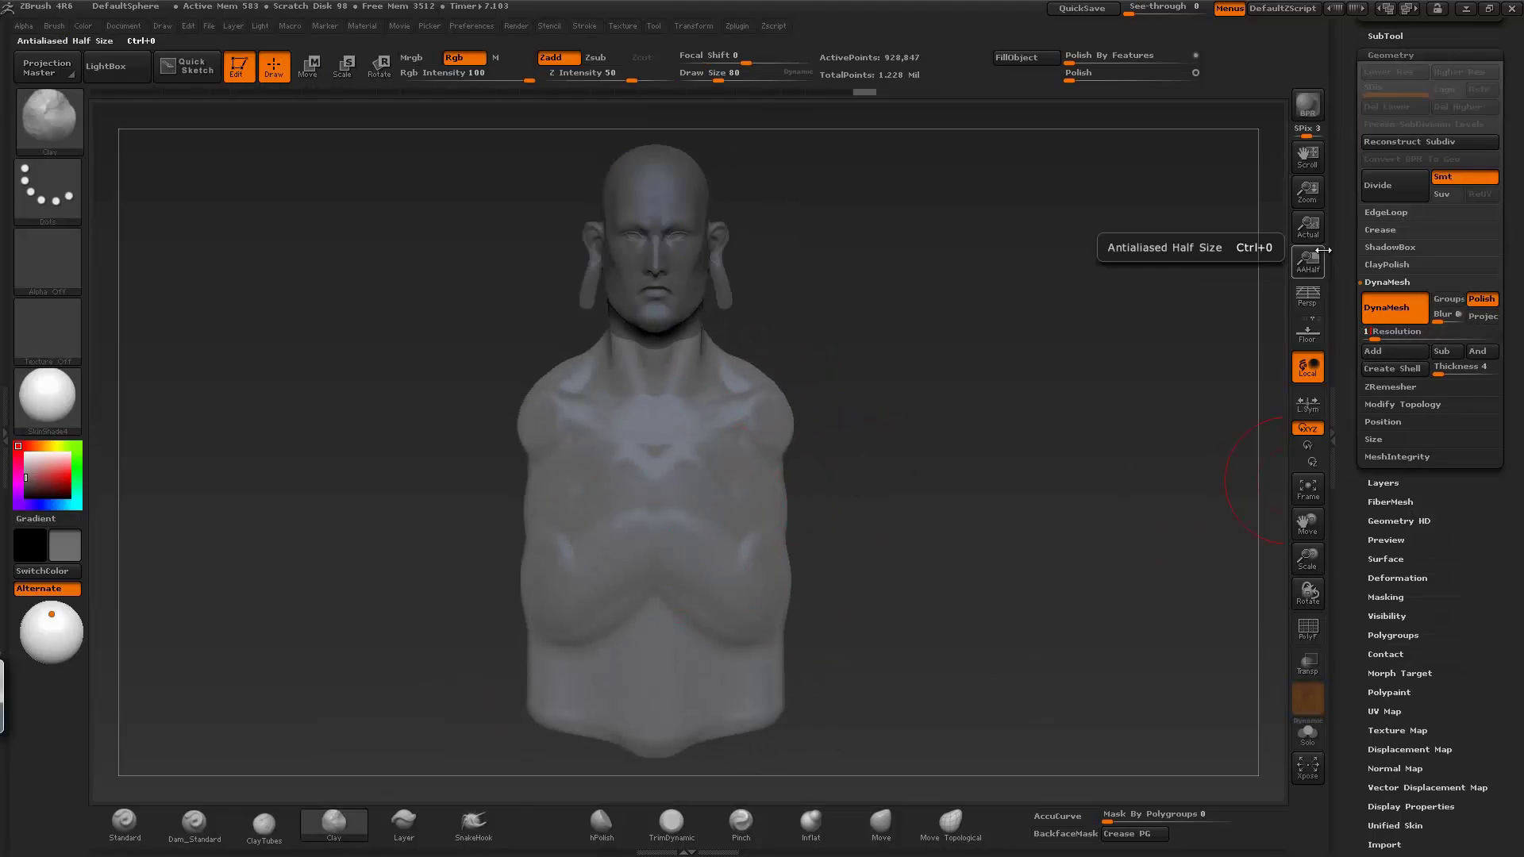
# - Set a new DynaMesh resolution, remesh the torso and smooth the chest and belly
pyautogui.write('28')
pyautogui.press('Return')
pyautogui.moveTo(912, 596); pyautogui.dragTo(826, 661)
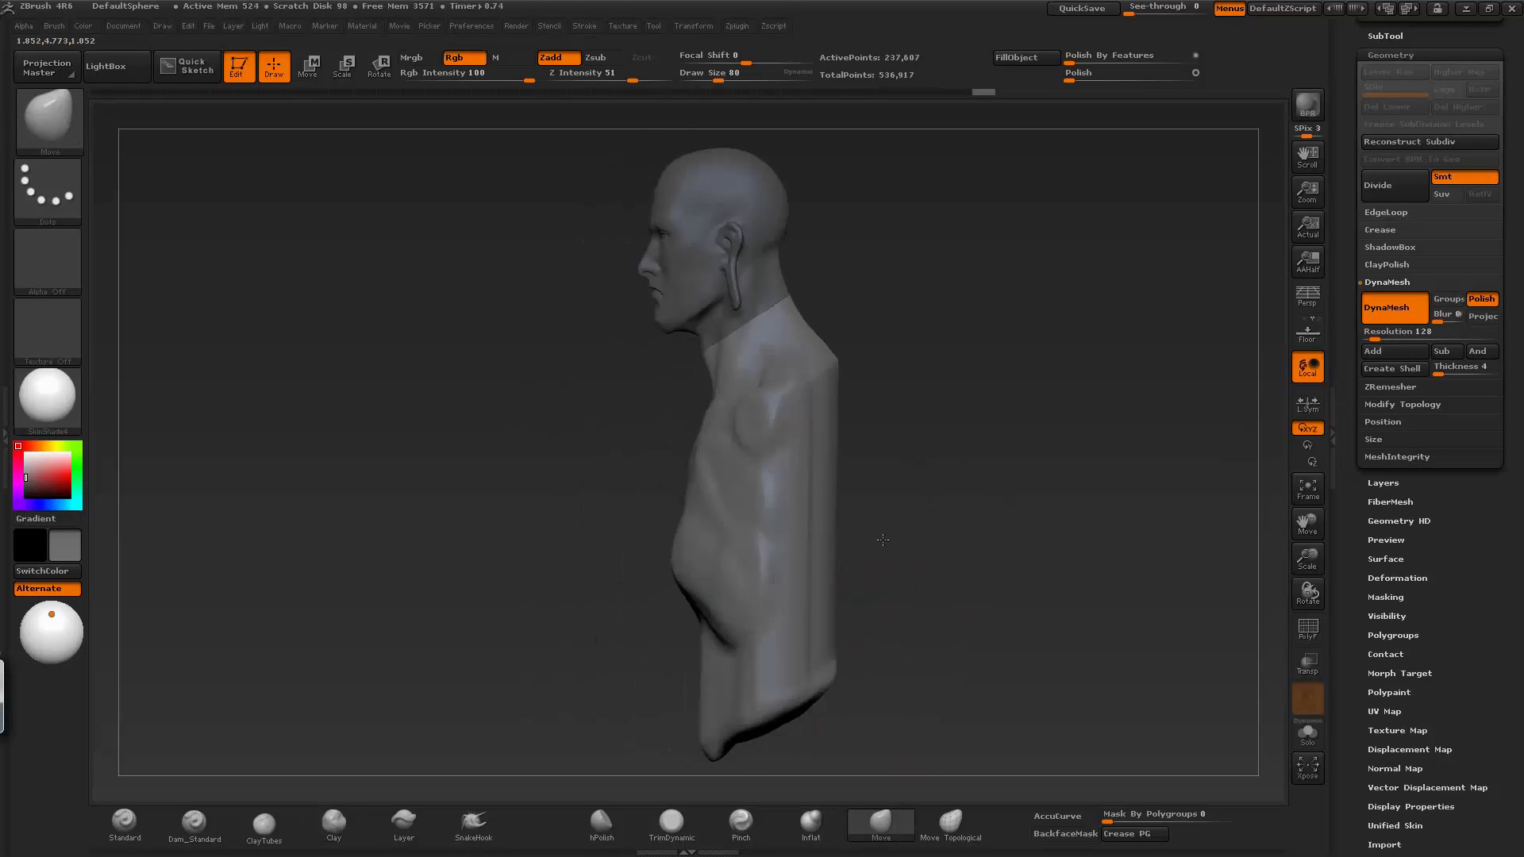
pyautogui.keyDown('shift'); pyautogui.moveTo(672, 647); pyautogui.dragTo(761, 413); pyautogui.keyUp('shift')
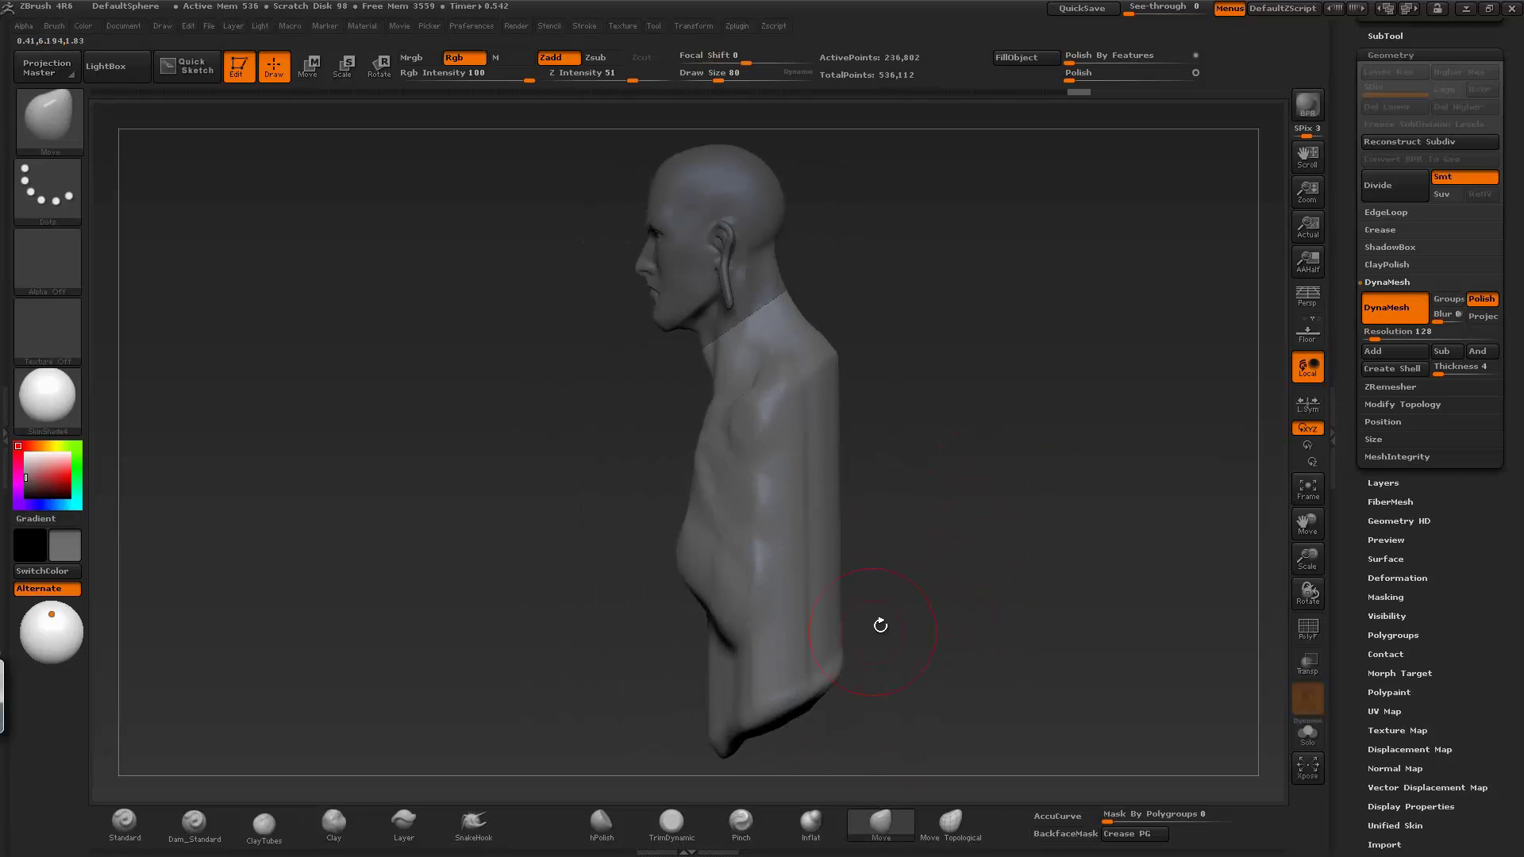
# - Check the remeshed torso's wireframe and view it from front and back
pyautogui.click(1307, 630)
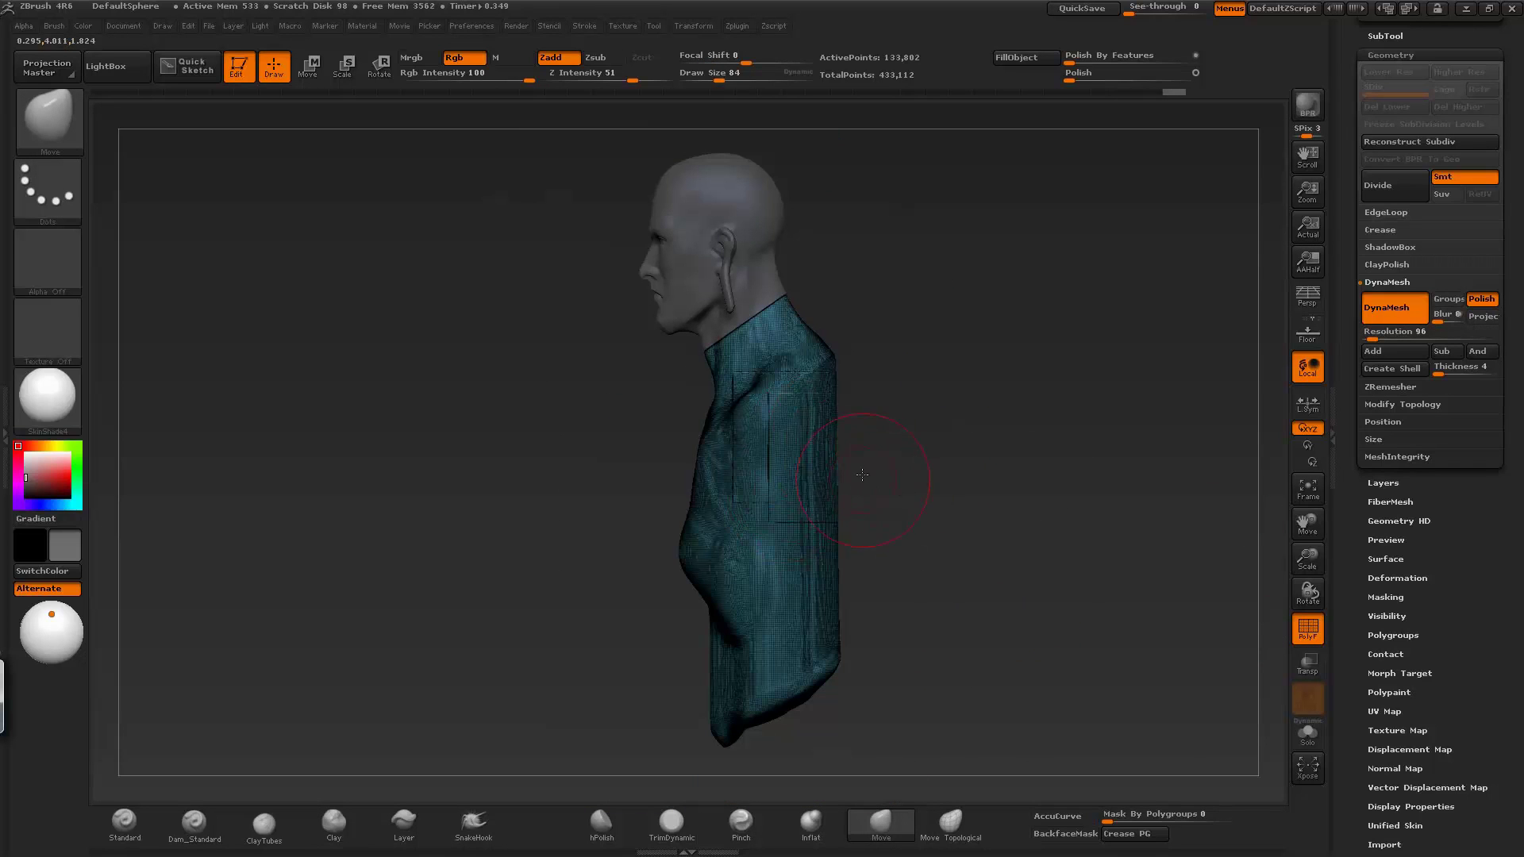
pyautogui.hotkey('shift', 'f')
pyautogui.keyDown('shift'); pyautogui.moveTo(862, 475); pyautogui.dragTo(985, 686); pyautogui.keyUp('shift')
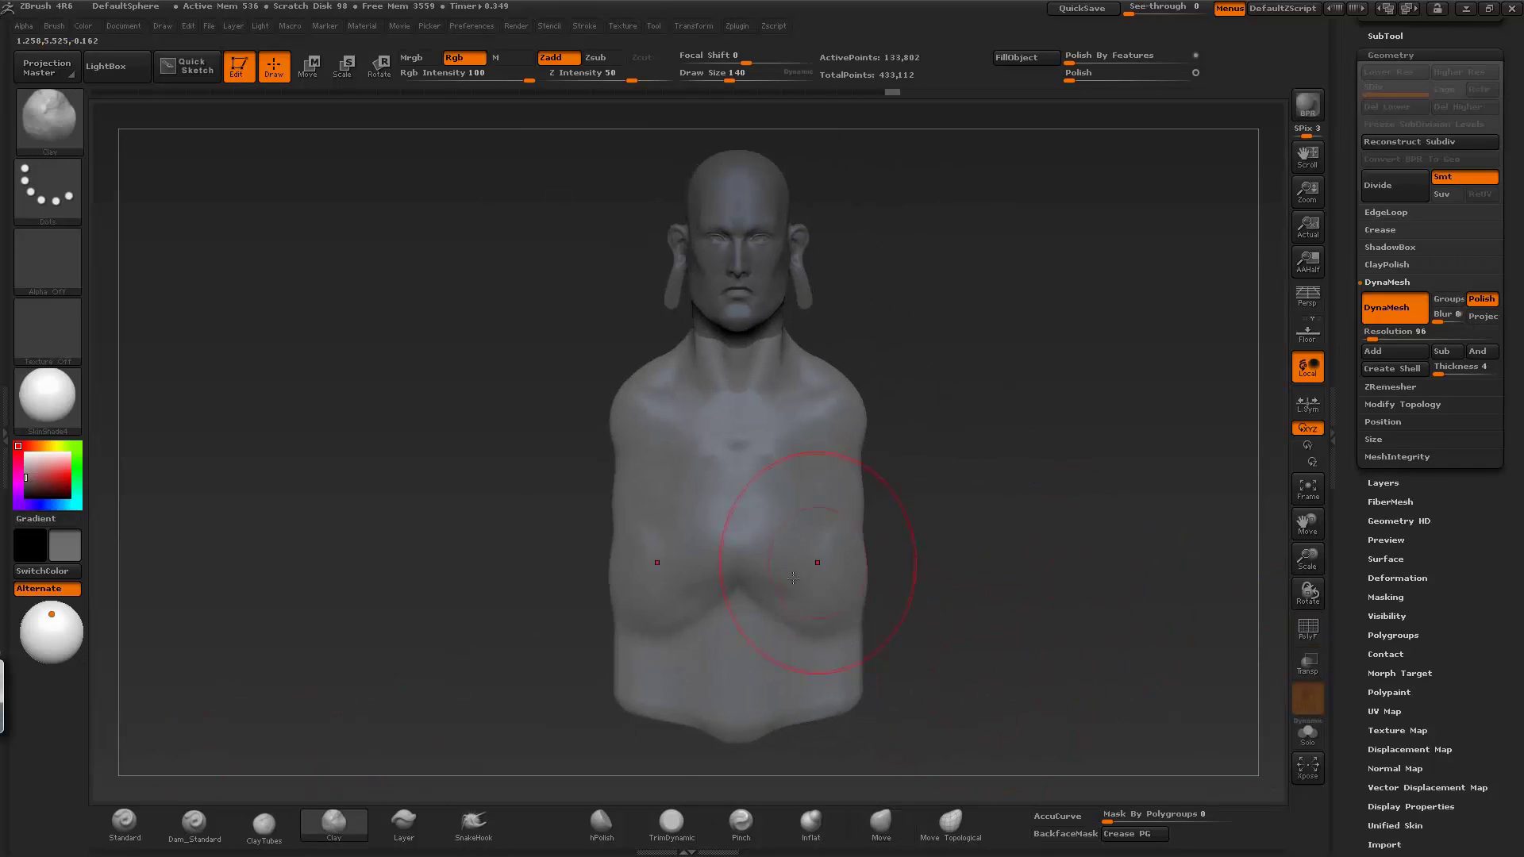
pyautogui.moveTo(750, 409); pyautogui.dragTo(851, 646)
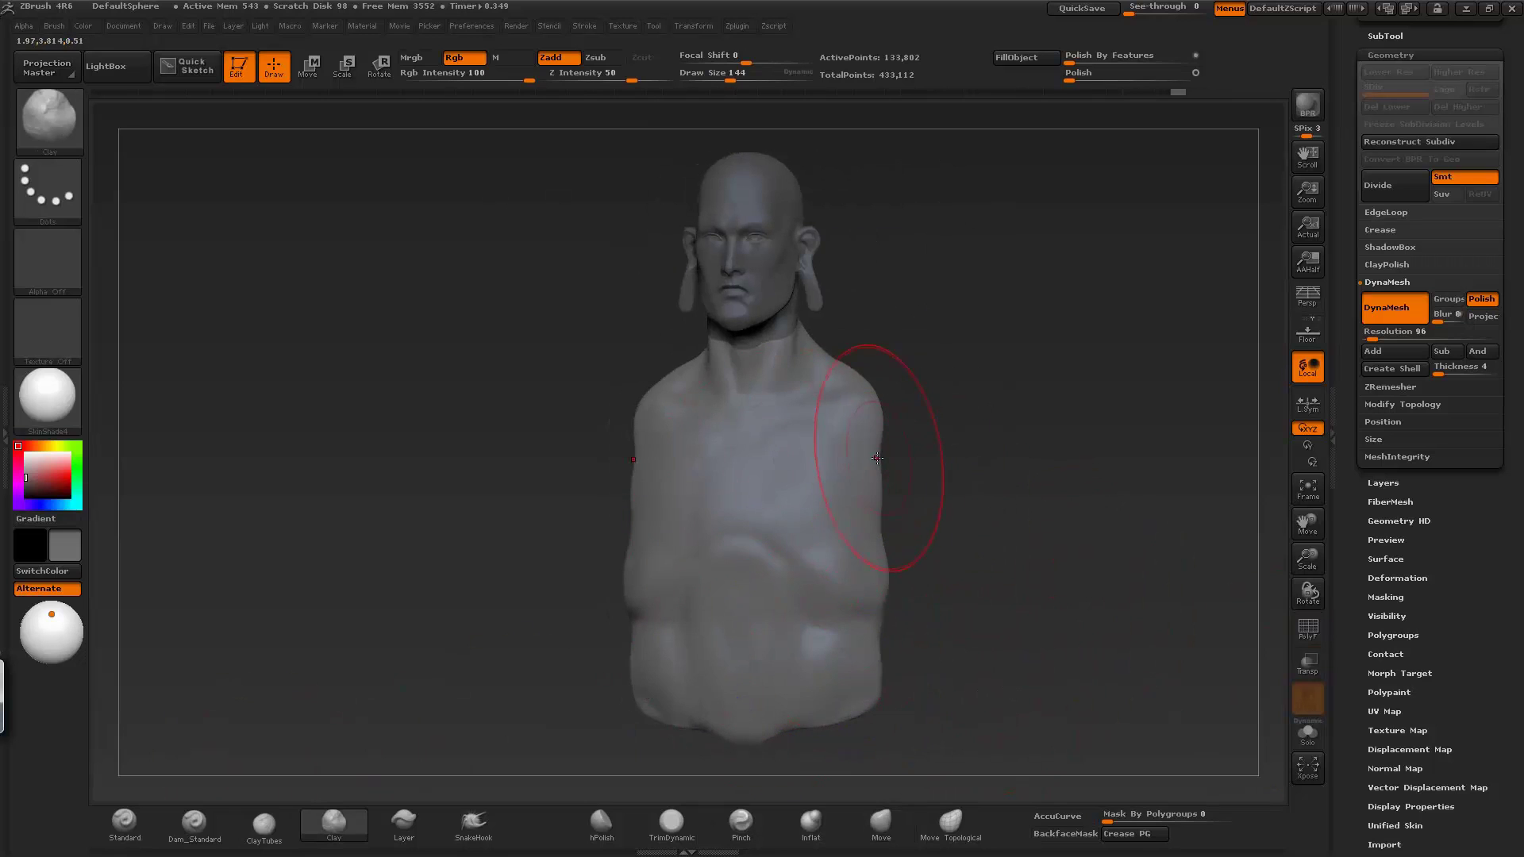
pyautogui.moveTo(877, 458); pyautogui.dragTo(974, 371)
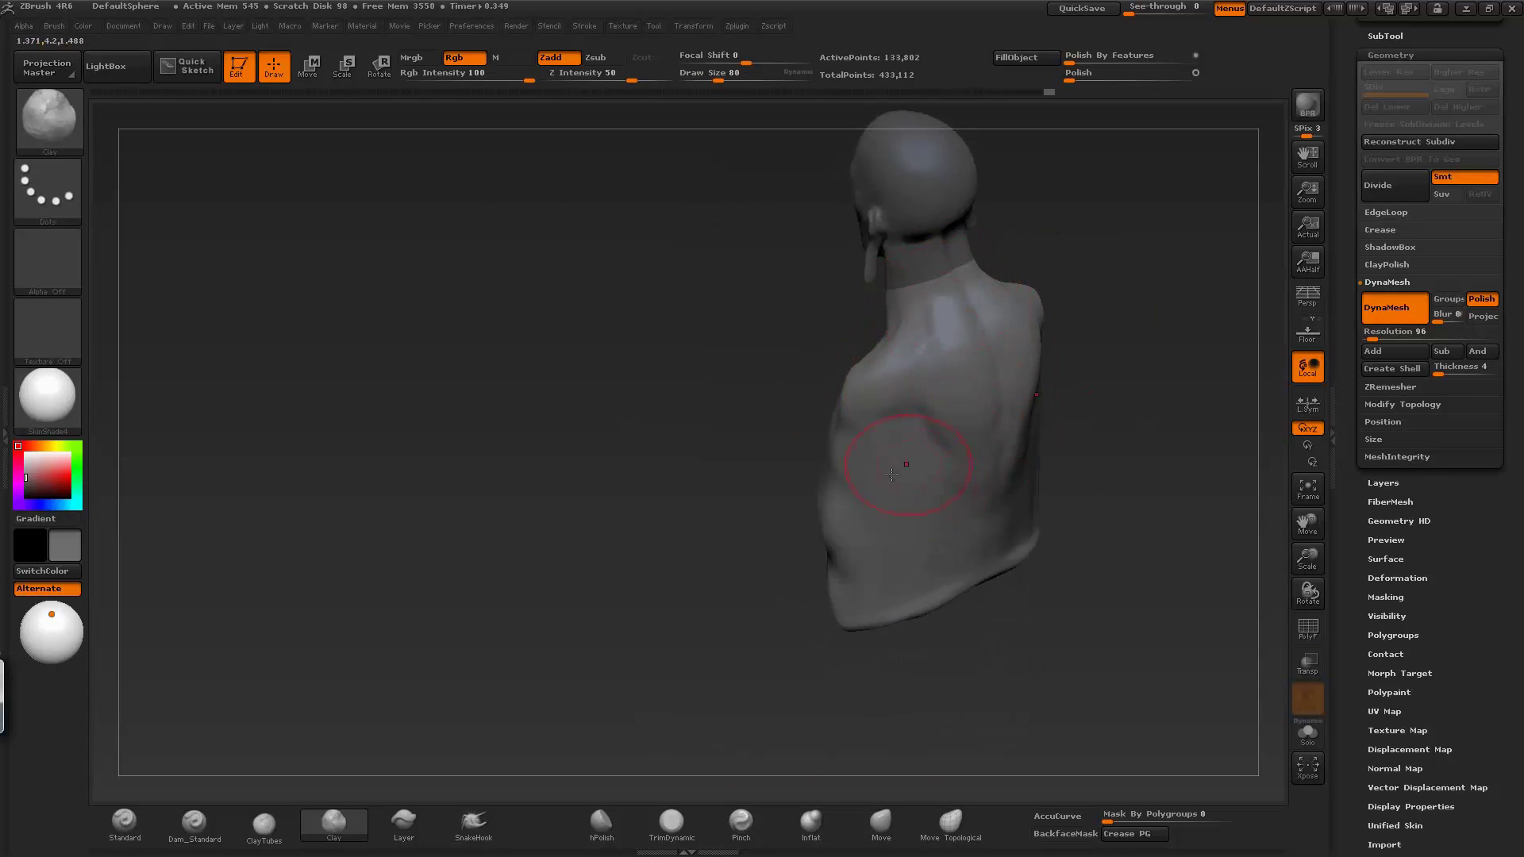
pyautogui.moveTo(892, 474)
pyautogui.mouseDown()
pyautogui.moveTo(1170, 480)
pyautogui.moveTo(944, 533)
pyautogui.mouseUp()
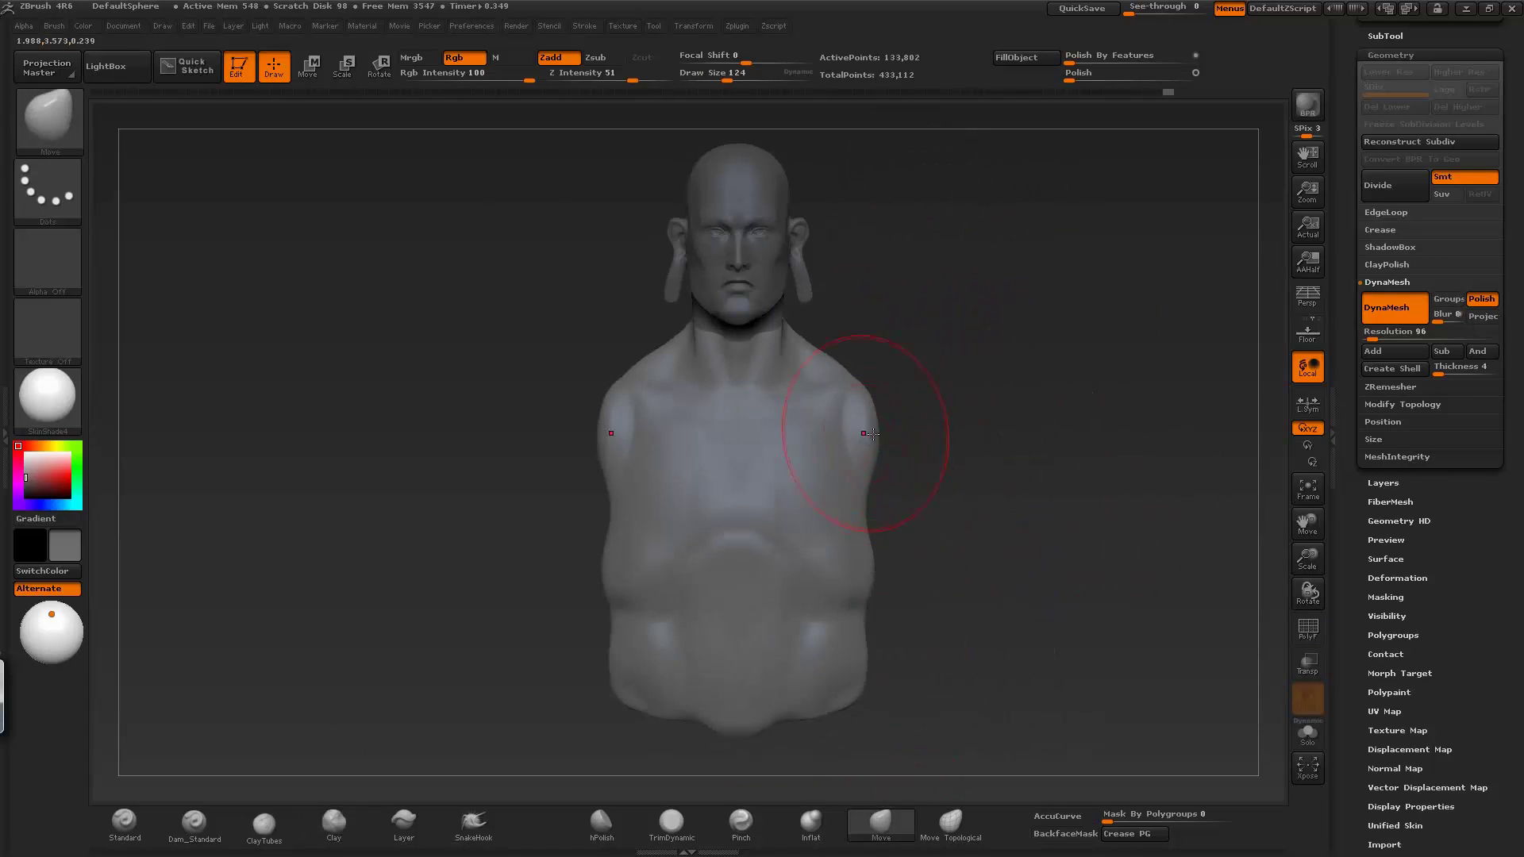
# - Mask and invert the shoulders, then extrude both arms with Move Transpose
pyautogui.keyDown('ctrl'); pyautogui.moveTo(871, 434); pyautogui.dragTo(882, 476); pyautogui.keyUp('ctrl')
pyautogui.keyDown('ctrl'); pyautogui.click(981, 579); pyautogui.keyUp('ctrl')
pyautogui.press('w')
pyautogui.moveTo(735, 422)
pyautogui.mouseDown()
pyautogui.moveTo(851, 422)
pyautogui.moveTo(953, 571)
pyautogui.mouseUp()
# - Remesh the armed torso with DynaMesh and orbit it to a three-quarter view
pyautogui.press('q')
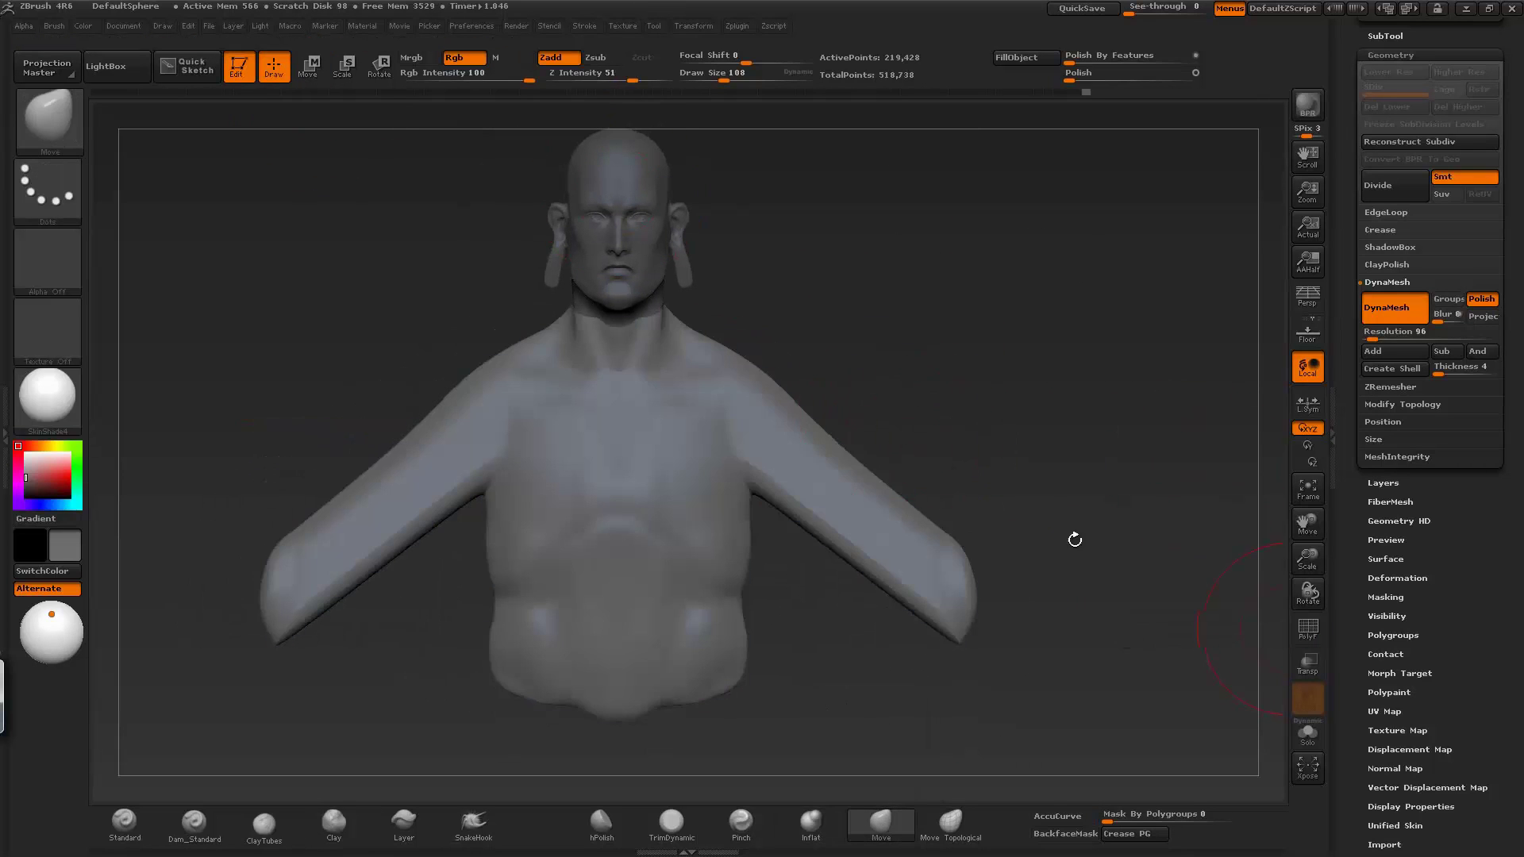
pyautogui.press('b')
pyautogui.press('d')
pyautogui.press('s')
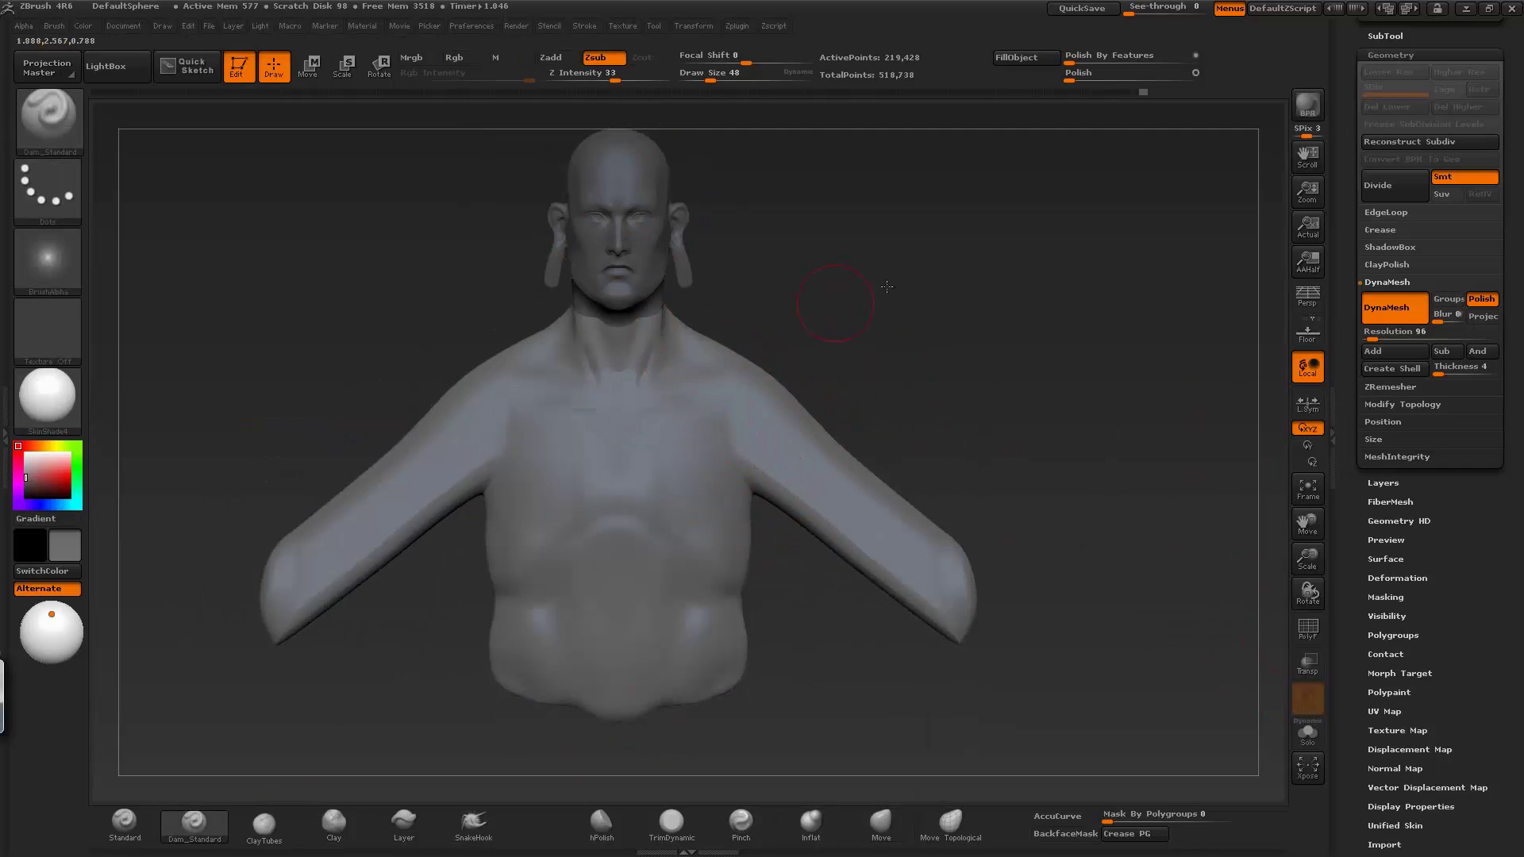
pyautogui.moveTo(886, 287)
pyautogui.mouseDown()
pyautogui.moveTo(625, 399)
pyautogui.moveTo(638, 393)
pyautogui.mouseUp()
pyautogui.press('b')
pyautogui.press('c')
pyautogui.press('l')
# - Raise the trapezius and broaden the shoulders on both sides with the Move brush
pyautogui.keyDown('shift'); pyautogui.moveTo(872, 319); pyautogui.dragTo(838, 773); pyautogui.keyUp('shift')
pyautogui.press('b')
pyautogui.press('m')
pyautogui.press('v')
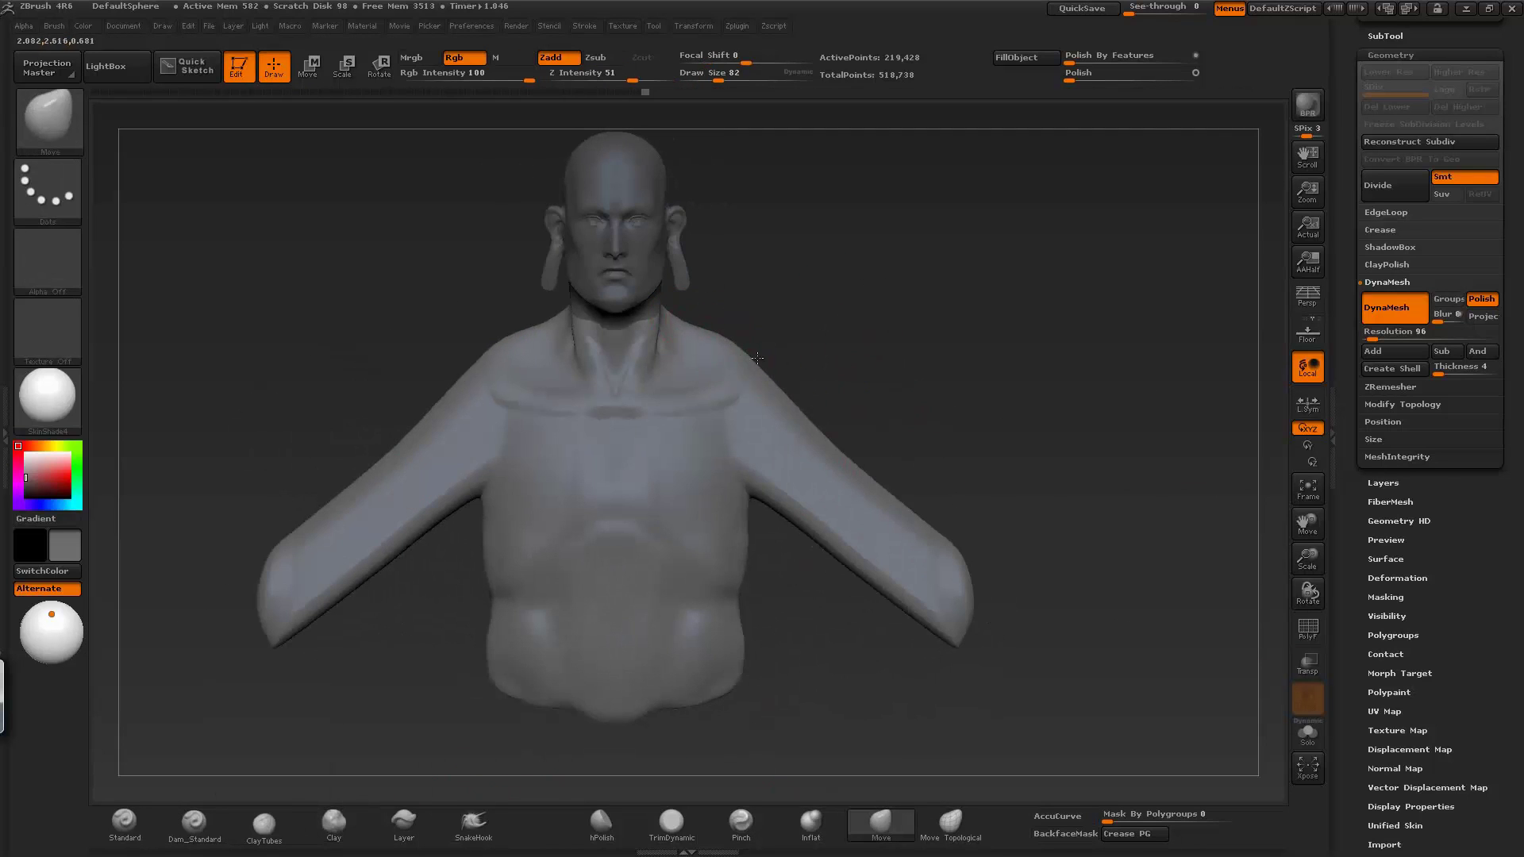
pyautogui.moveTo(715, 403); pyautogui.dragTo(651, 334)
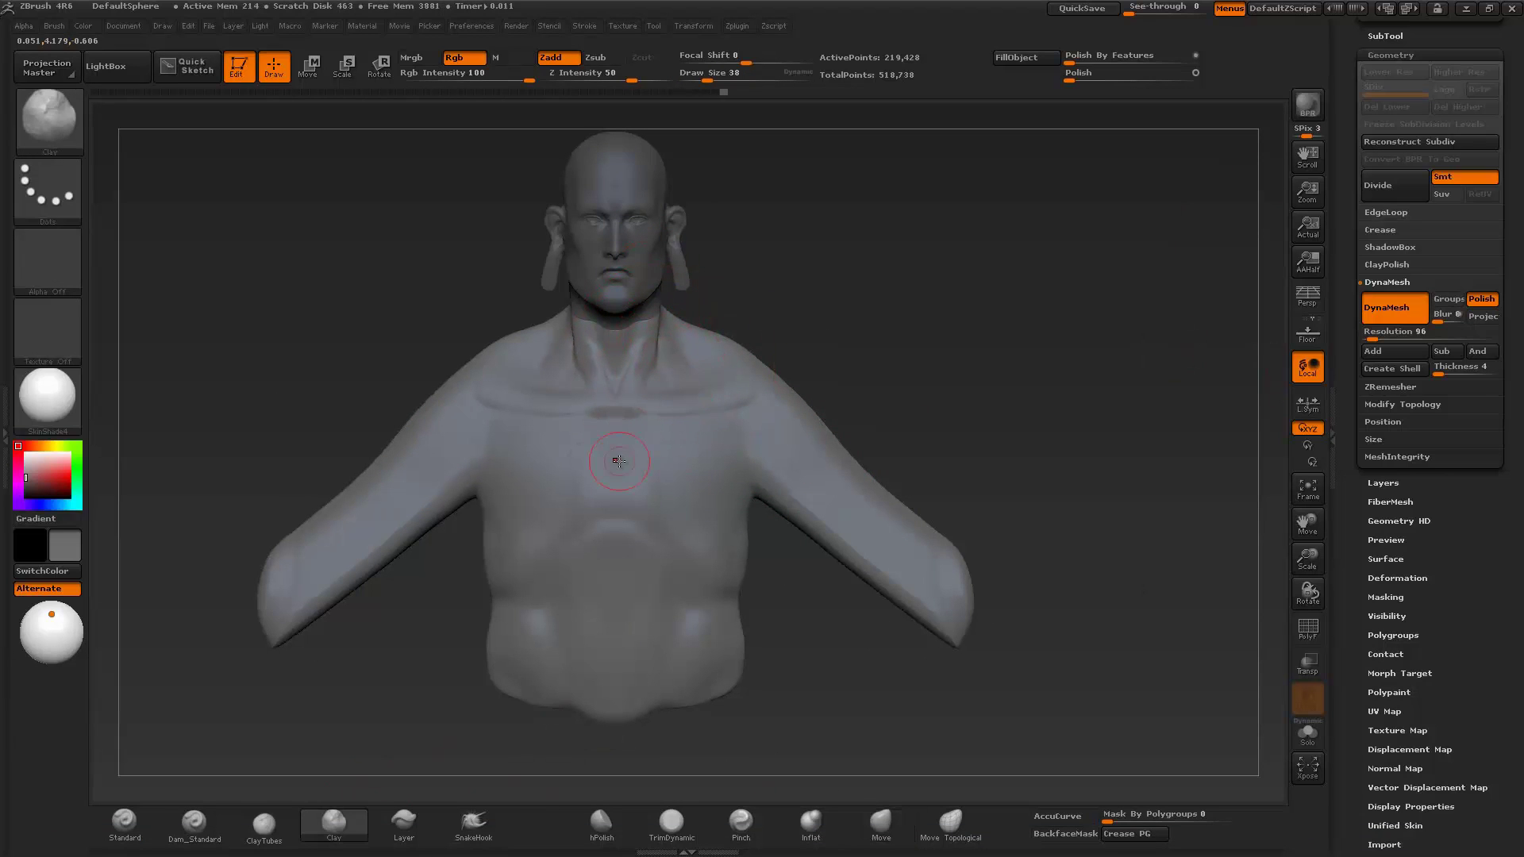
pyautogui.keyDown('shift'); pyautogui.moveTo(847, 792); pyautogui.dragTo(990, 544); pyautogui.keyUp('shift')
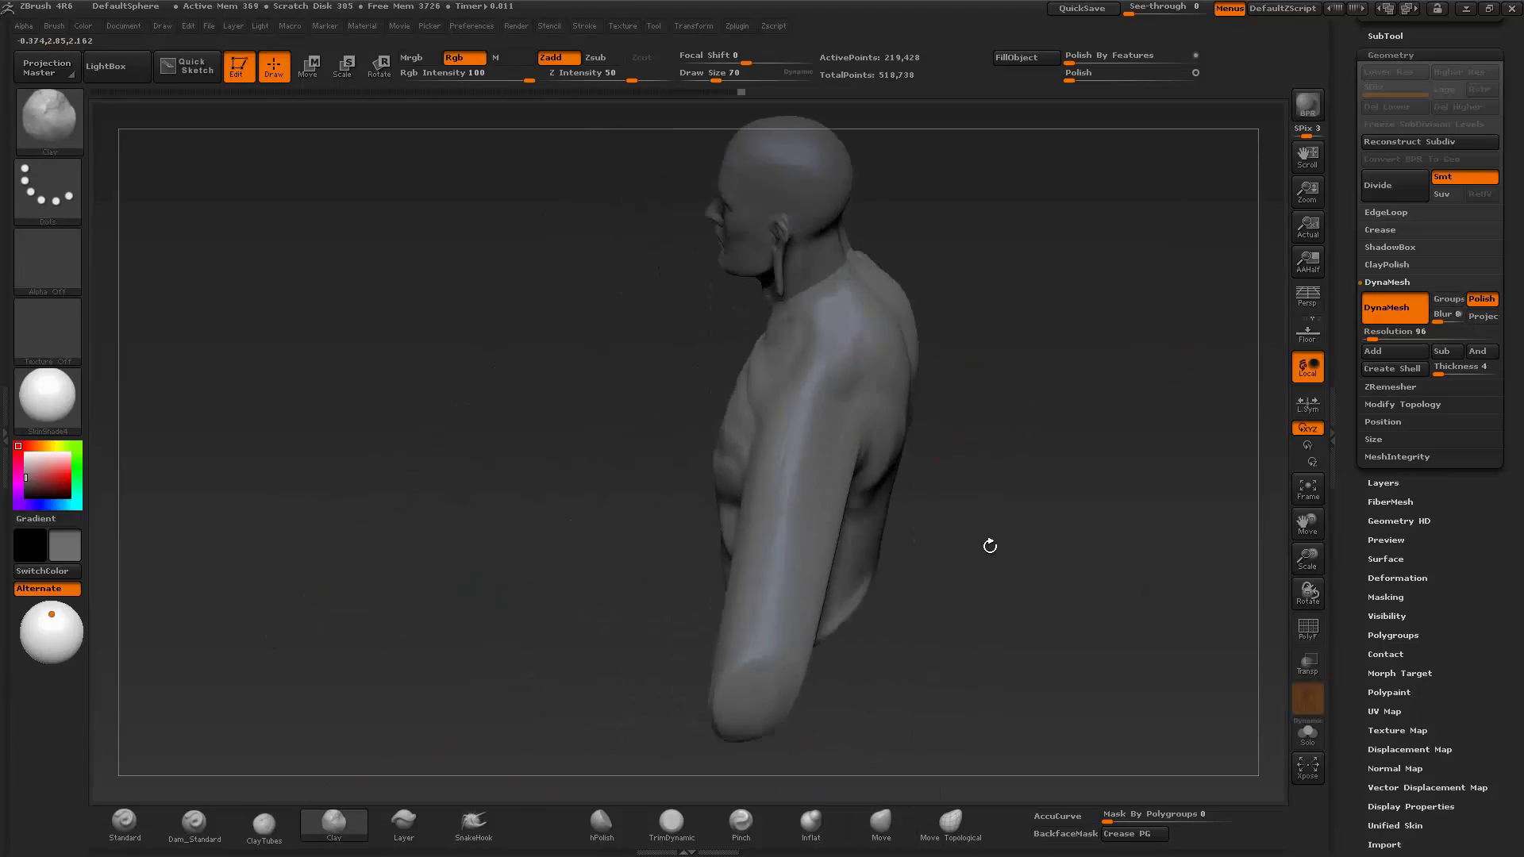
pyautogui.press('b')
pyautogui.press('m')
pyautogui.press('v')
# - Rough in the collarbones and chest with the Clay brush while orbiting the bust
pyautogui.moveTo(759, 429); pyautogui.dragTo(690, 524)
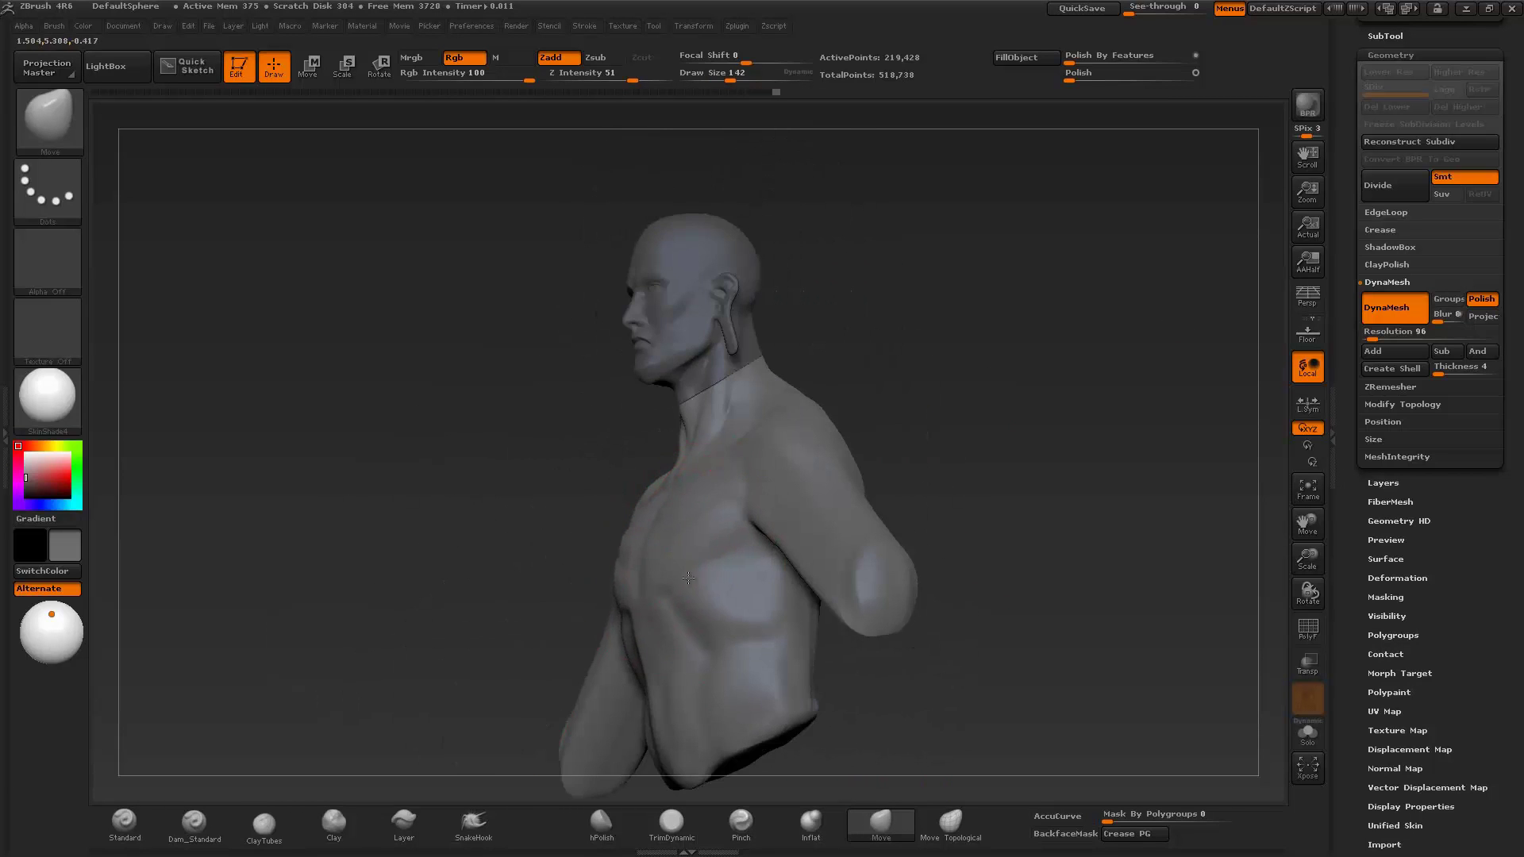
pyautogui.moveTo(689, 578); pyautogui.dragTo(1123, 408)
pyautogui.moveTo(697, 476)
pyautogui.mouseDown()
pyautogui.moveTo(861, 446)
pyautogui.moveTo(609, 645)
pyautogui.mouseUp()
pyautogui.press('b')
pyautogui.press('c')
pyautogui.press('l')
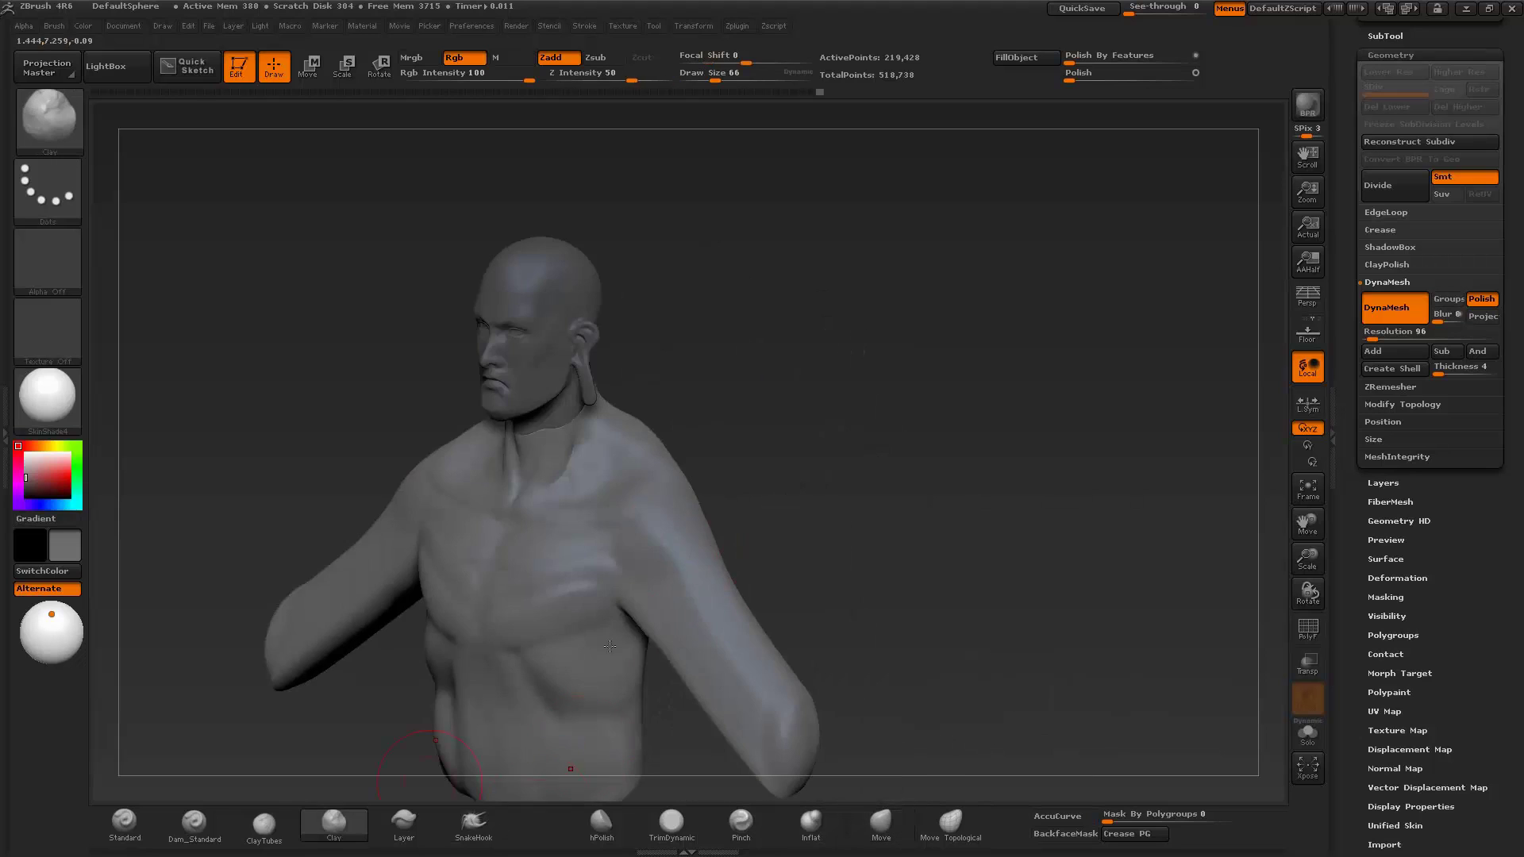
pyautogui.moveTo(659, 508); pyautogui.dragTo(742, 520)
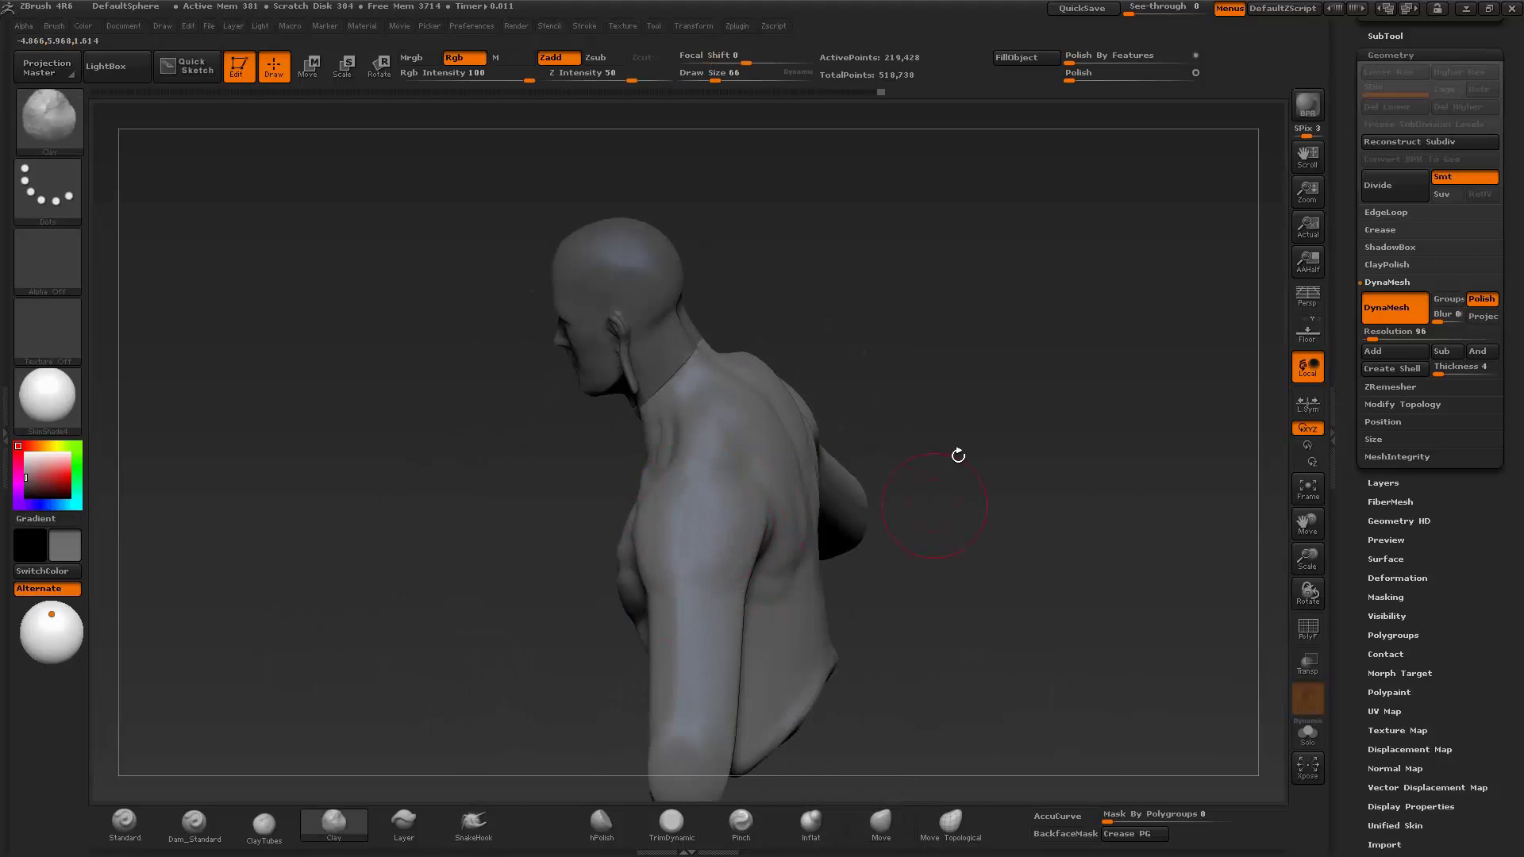
pyautogui.moveTo(958, 455); pyautogui.dragTo(631, 505)
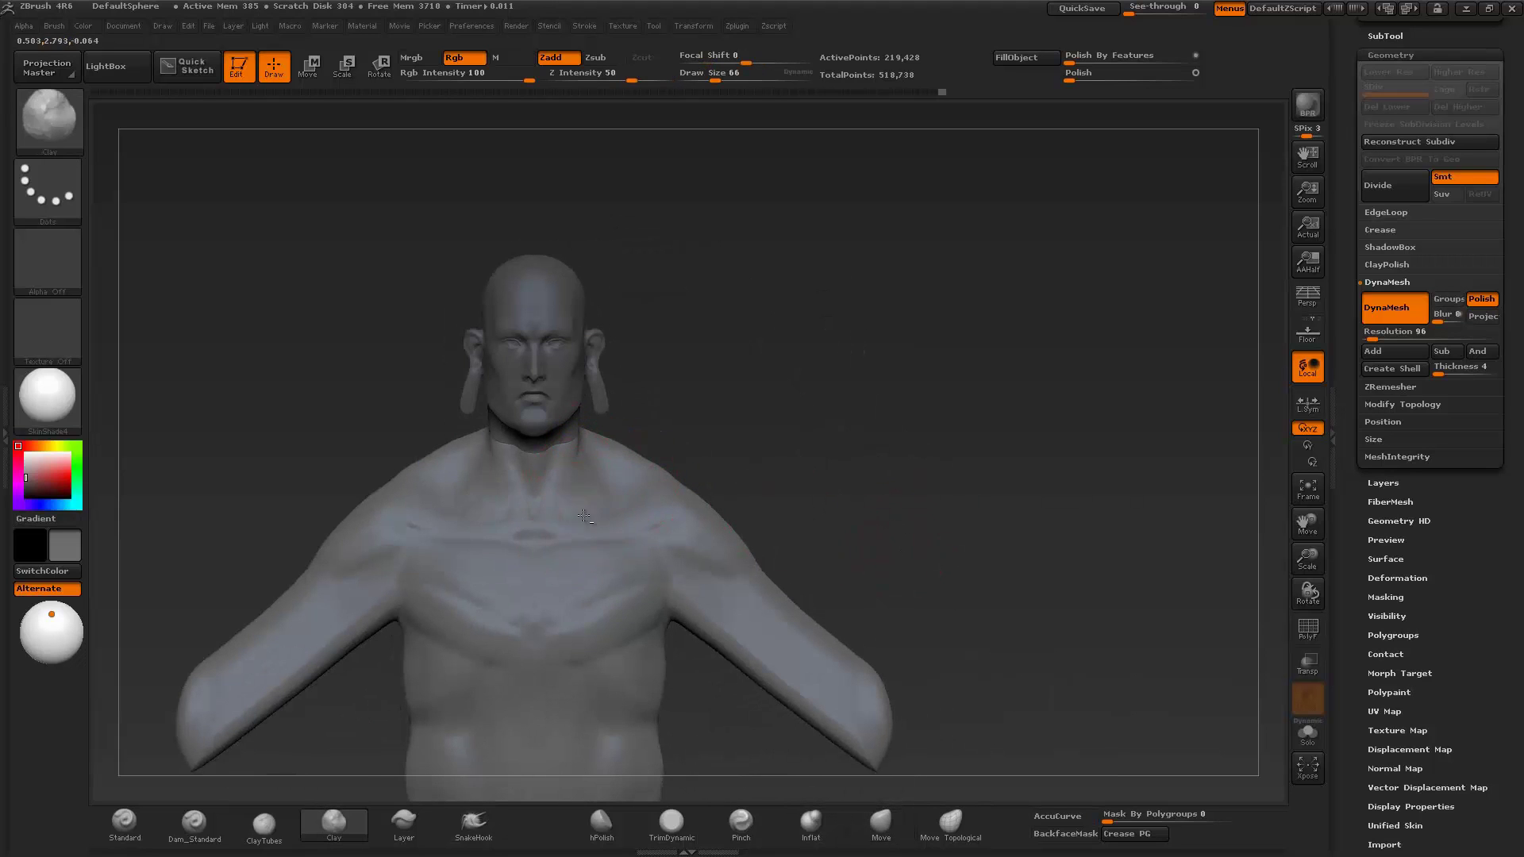
# - Shape the shoulder blades and back muscles with the Move and Clay brushes
pyautogui.press('b')
pyautogui.press('m')
pyautogui.press('v')
pyautogui.moveTo(684, 557); pyautogui.dragTo(737, 518)
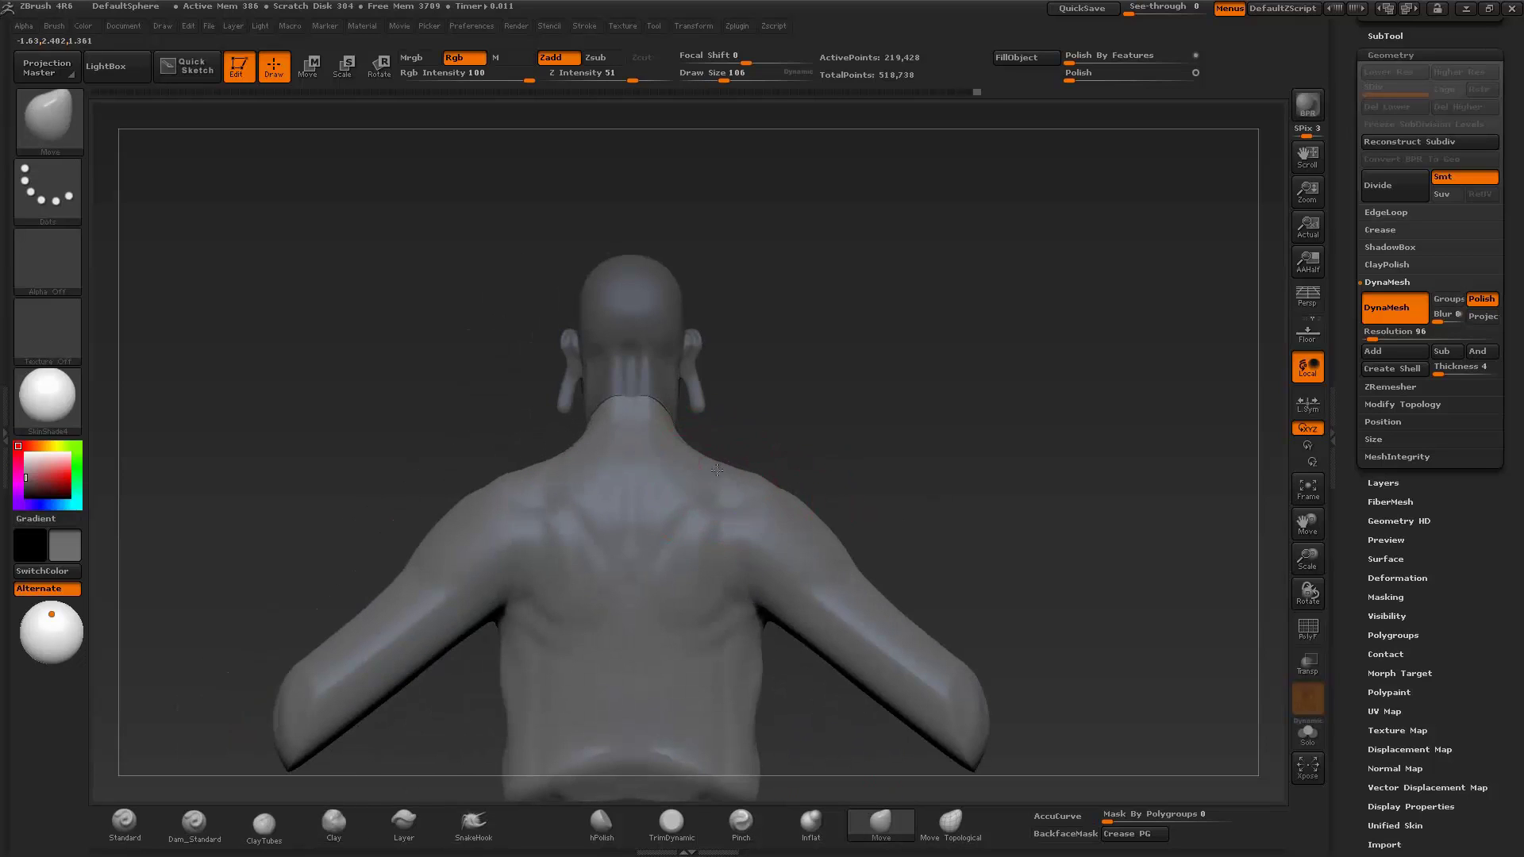
pyautogui.moveTo(358, 674); pyautogui.dragTo(325, 770)
pyautogui.click(334, 822)
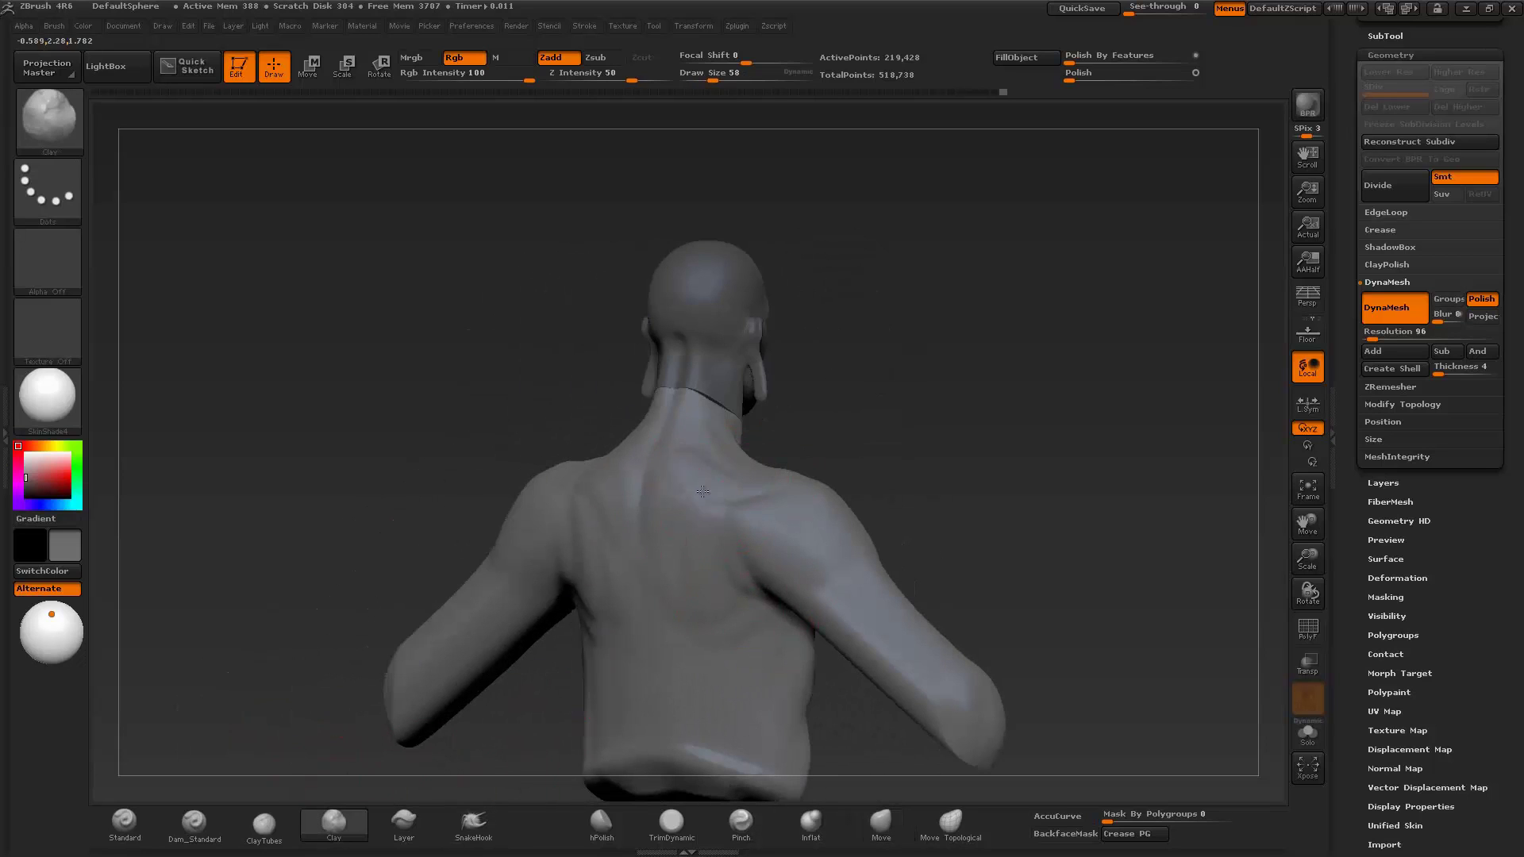
pyautogui.keyDown('shift'); pyautogui.moveTo(669, 525); pyautogui.dragTo(778, 617); pyautogui.keyUp('shift')
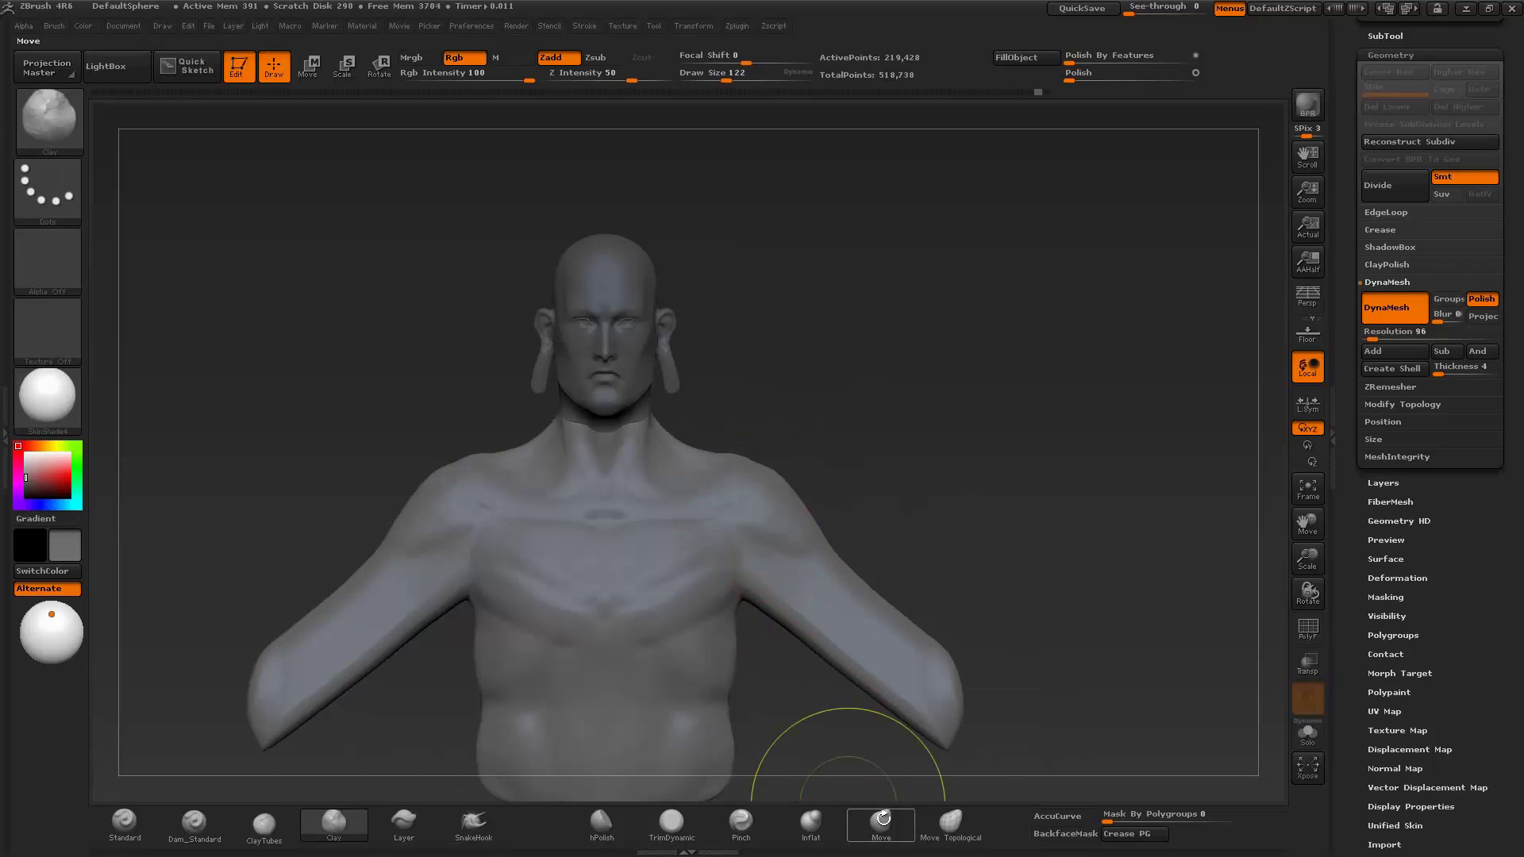
# - Reshape the shoulders and armpits with Move, then smooth the back muscles
pyautogui.click(881, 818)
pyautogui.moveTo(782, 488); pyautogui.dragTo(806, 519)
pyautogui.moveTo(784, 610); pyautogui.dragTo(774, 591)
pyautogui.click(335, 822)
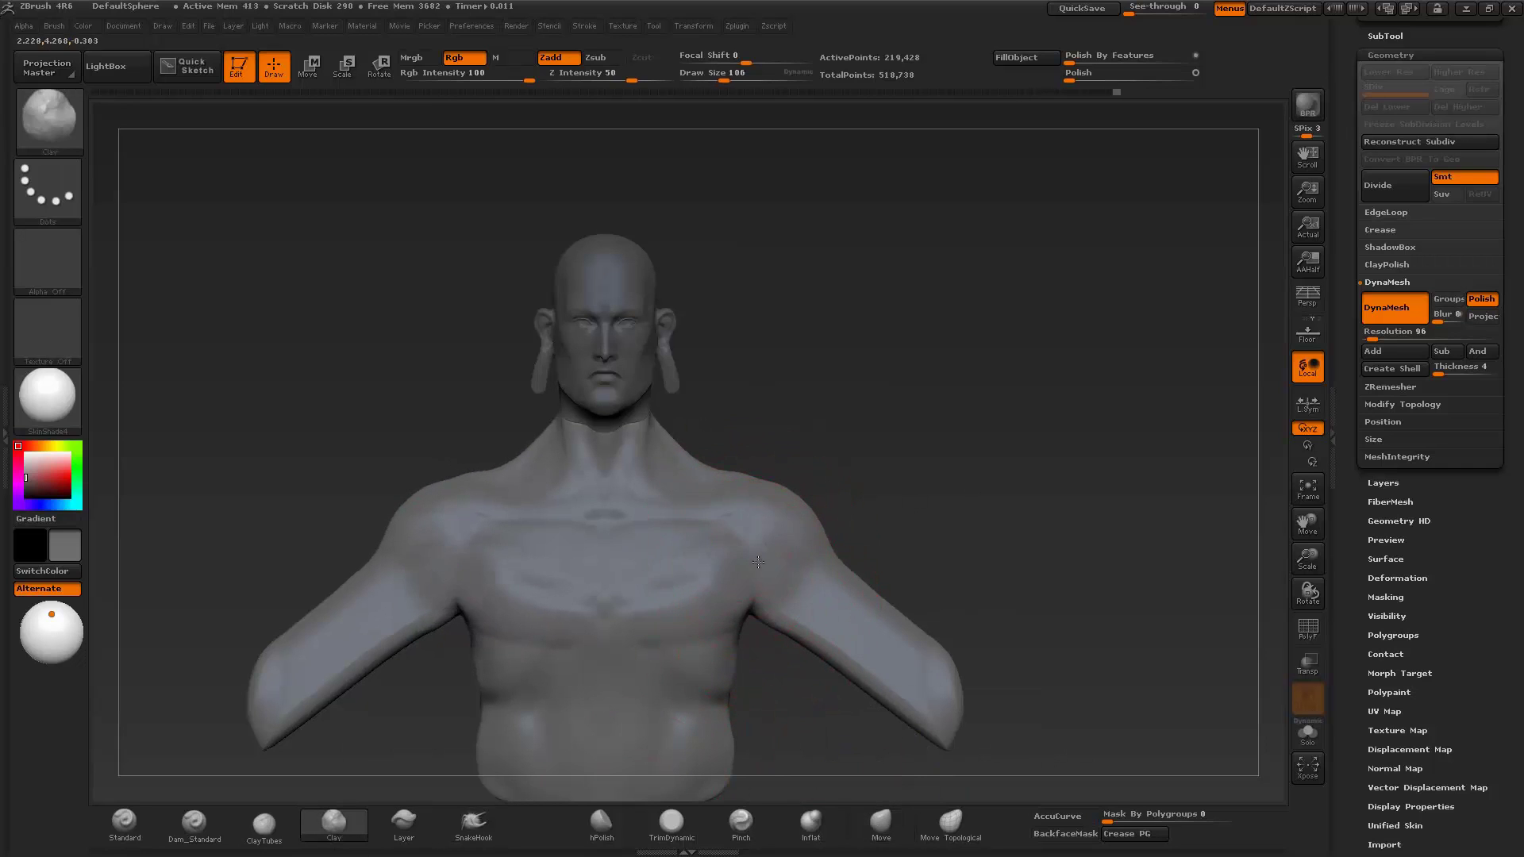
pyautogui.moveTo(477, 508)
pyautogui.mouseDown()
pyautogui.moveTo(869, 595)
pyautogui.moveTo(1075, 595)
pyautogui.moveTo(737, 586)
pyautogui.mouseUp()
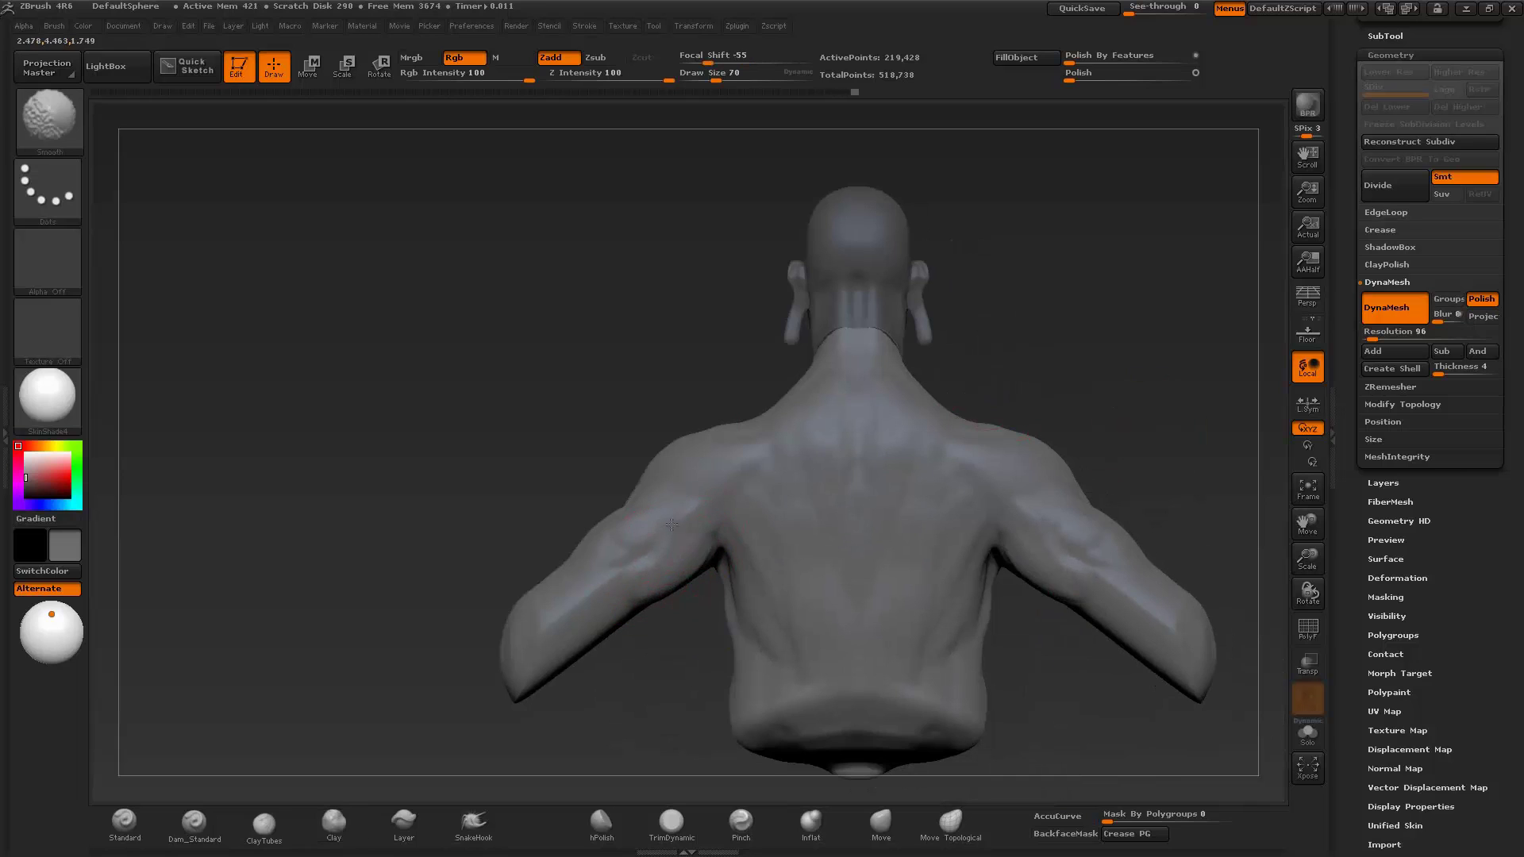
pyautogui.moveTo(671, 524)
pyautogui.keyDown('shift'); pyautogui.mouseDown()
pyautogui.moveTo(690, 381)
pyautogui.moveTo(1065, 398)
pyautogui.moveTo(853, 409)
pyautogui.mouseUp(); pyautogui.keyUp('shift')
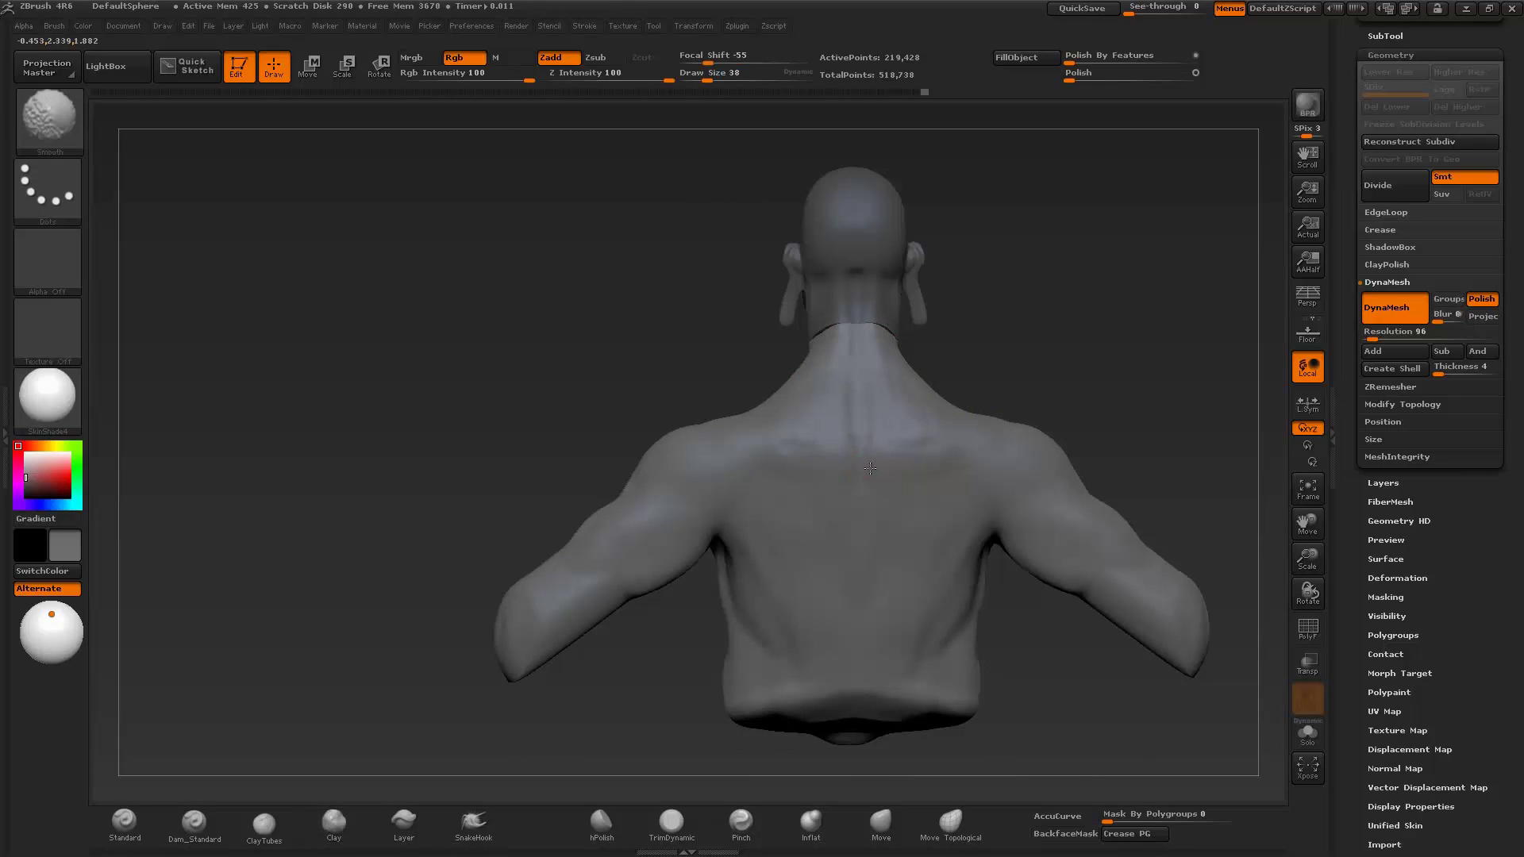
# - Build up clay on the side of the chest from a front three-quarter view
pyautogui.moveTo(870, 468)
pyautogui.mouseDown()
pyautogui.moveTo(874, 425)
pyautogui.moveTo(974, 711)
pyautogui.moveTo(750, 449)
pyautogui.mouseUp()
pyautogui.moveTo(1063, 255)
pyautogui.mouseDown()
pyautogui.moveTo(774, 496)
pyautogui.moveTo(1001, 431)
pyautogui.moveTo(968, 531)
pyautogui.mouseUp()
pyautogui.click(335, 822)
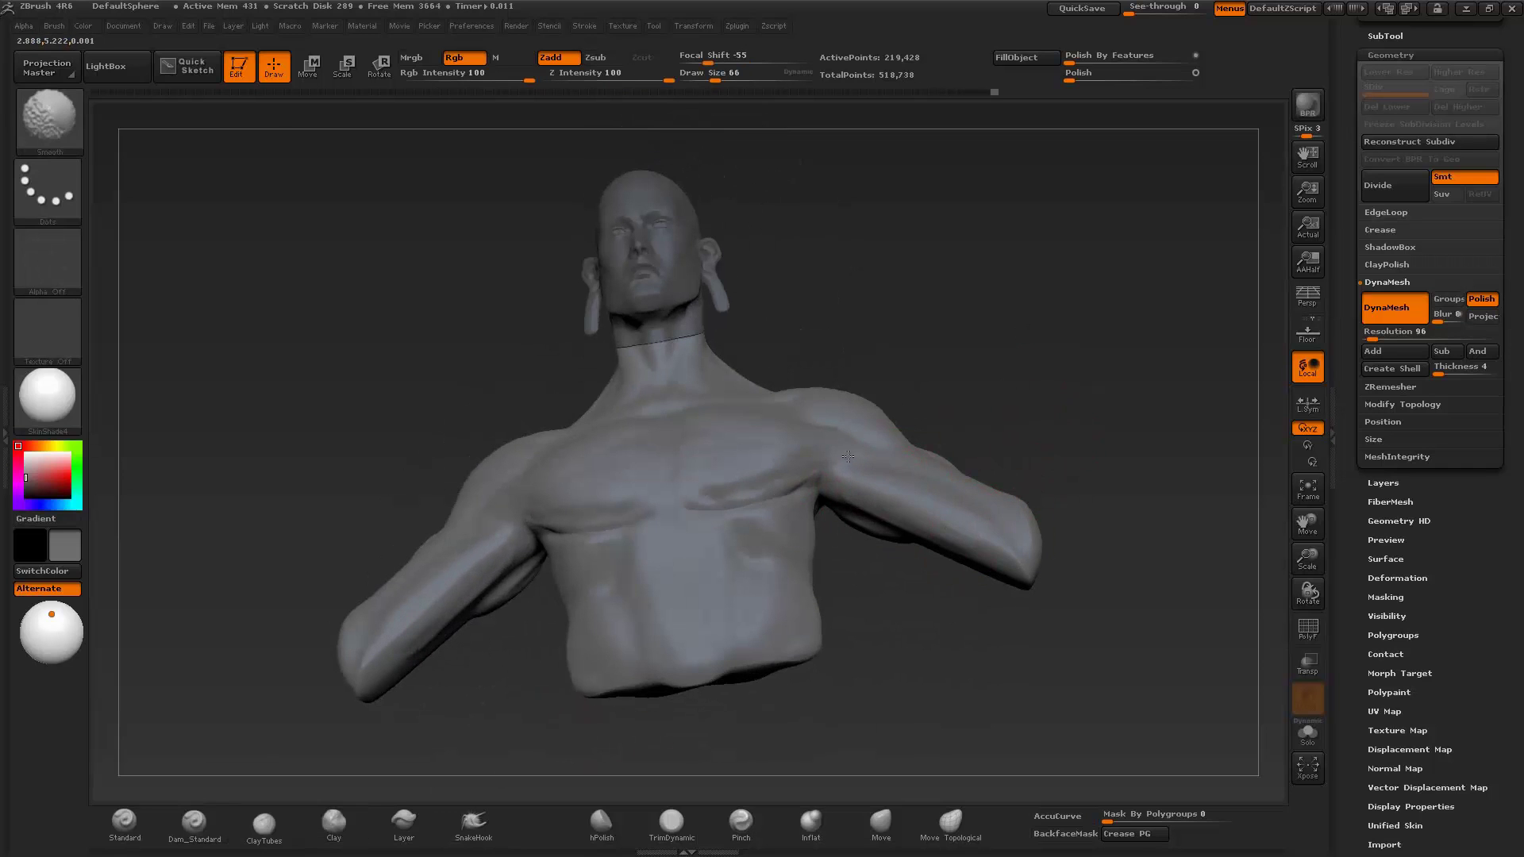
pyautogui.moveTo(848, 456)
pyautogui.mouseDown()
pyautogui.moveTo(1079, 446)
pyautogui.moveTo(1033, 476)
pyautogui.moveTo(997, 661)
pyautogui.mouseUp()
pyautogui.click(882, 821)
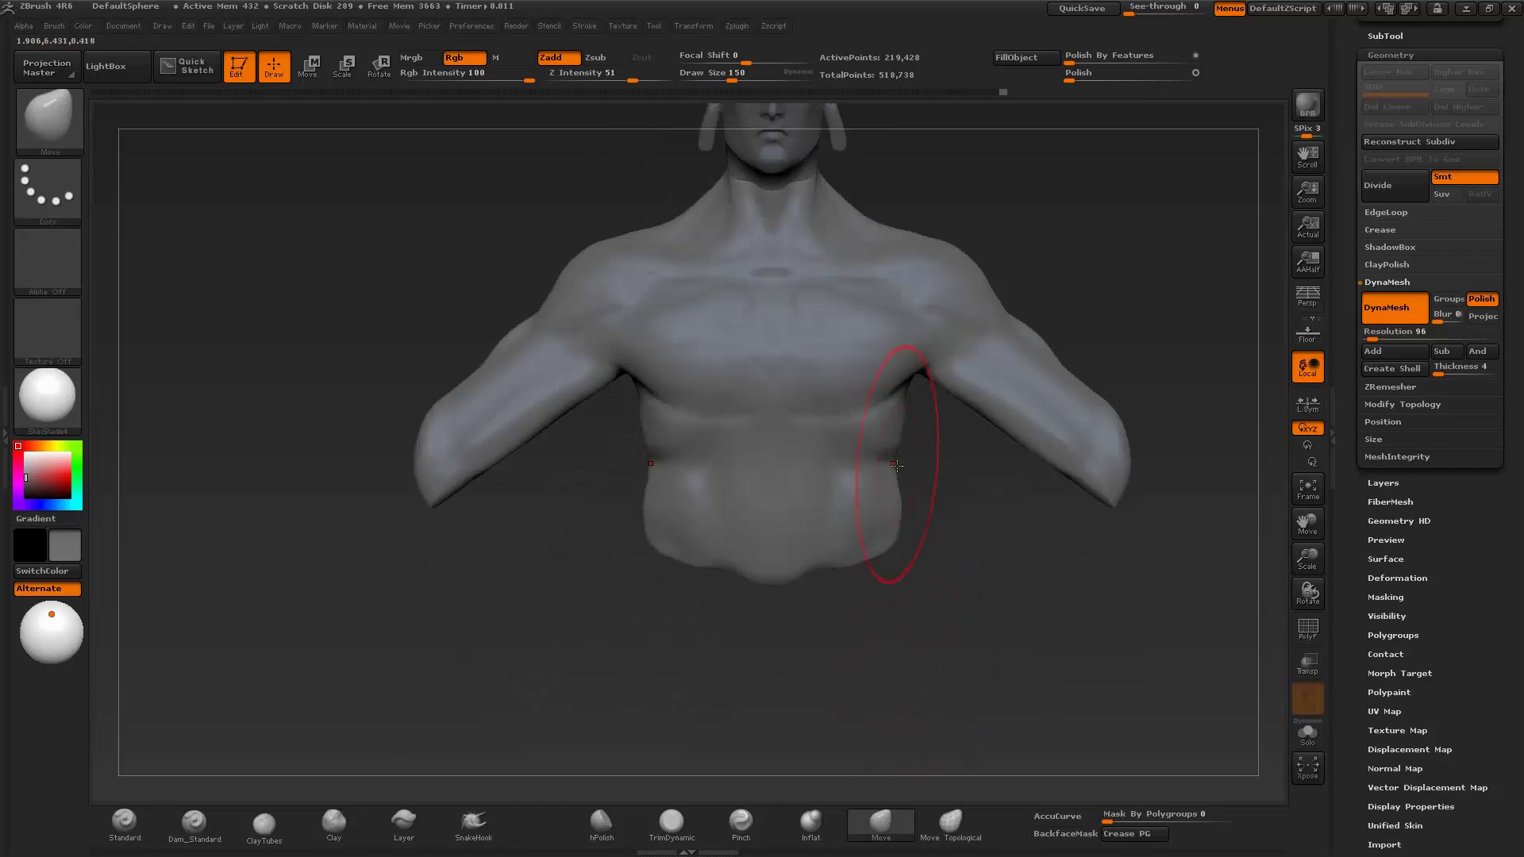
# - Refine the shoulder blades, spine and torso side with the Move brush
pyautogui.moveTo(896, 465)
pyautogui.mouseDown()
pyautogui.moveTo(851, 408)
pyautogui.moveTo(831, 503)
pyautogui.mouseUp()
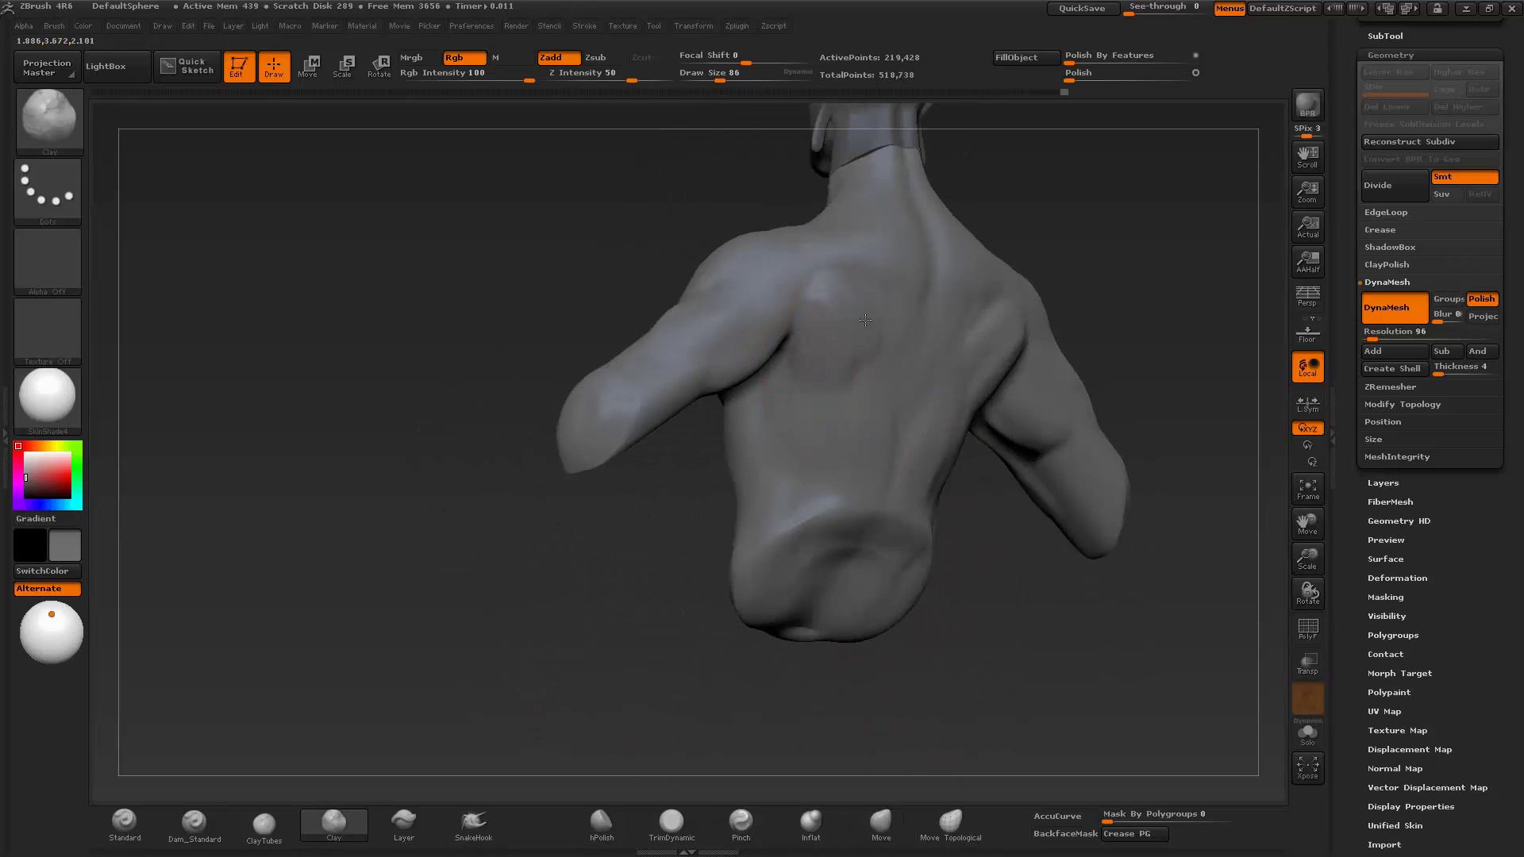
pyautogui.moveTo(806, 433)
pyautogui.mouseDown()
pyautogui.moveTo(990, 707)
pyautogui.moveTo(810, 362)
pyautogui.mouseUp()
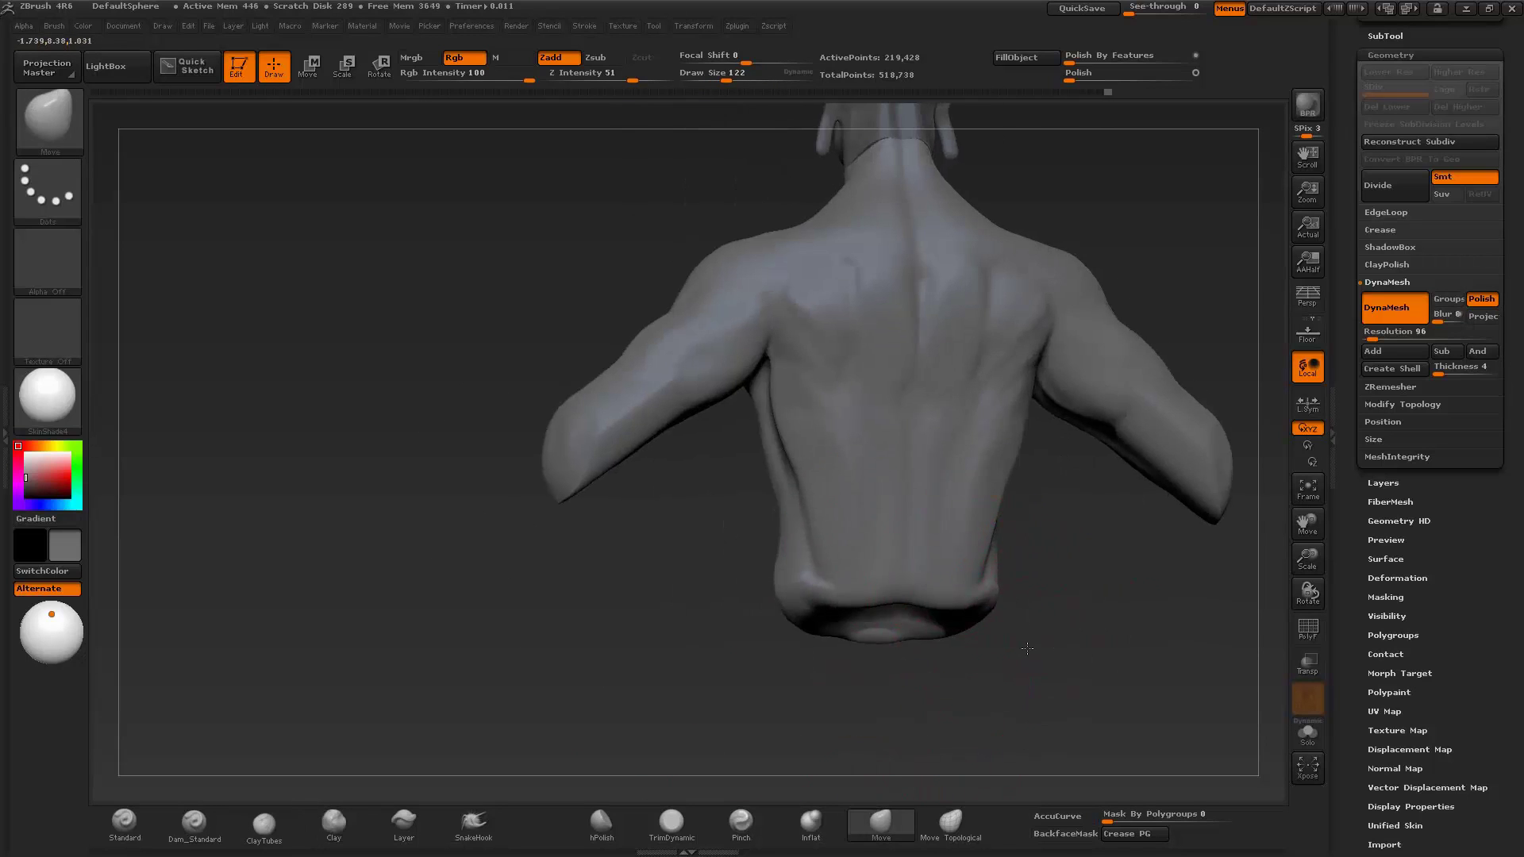
pyautogui.moveTo(851, 538); pyautogui.dragTo(764, 680)
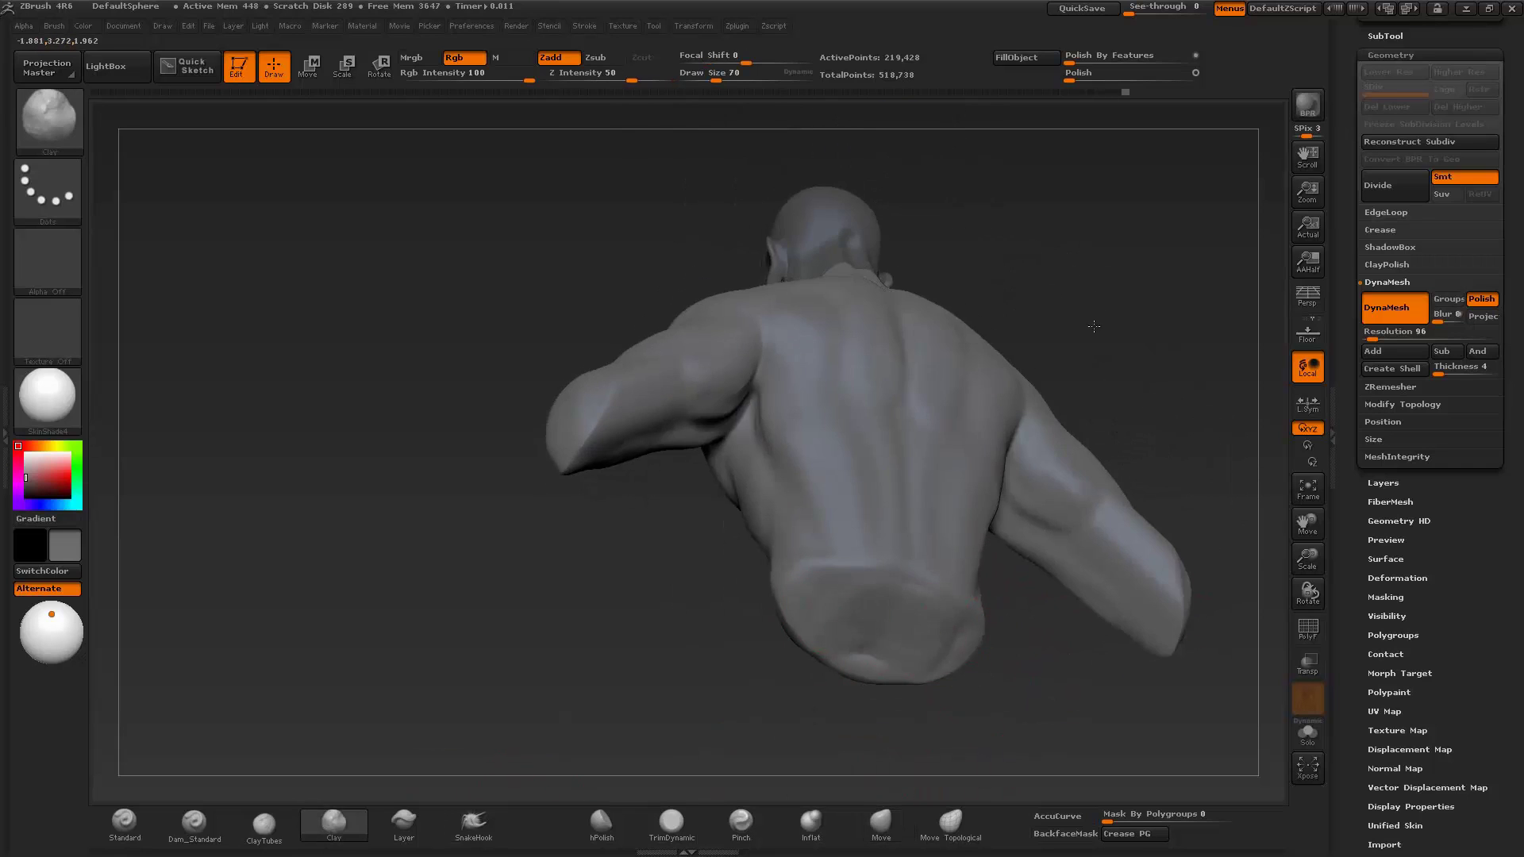
pyautogui.moveTo(1094, 326)
pyautogui.mouseDown()
pyautogui.moveTo(755, 527)
pyautogui.moveTo(957, 691)
pyautogui.mouseUp()
pyautogui.click(881, 822)
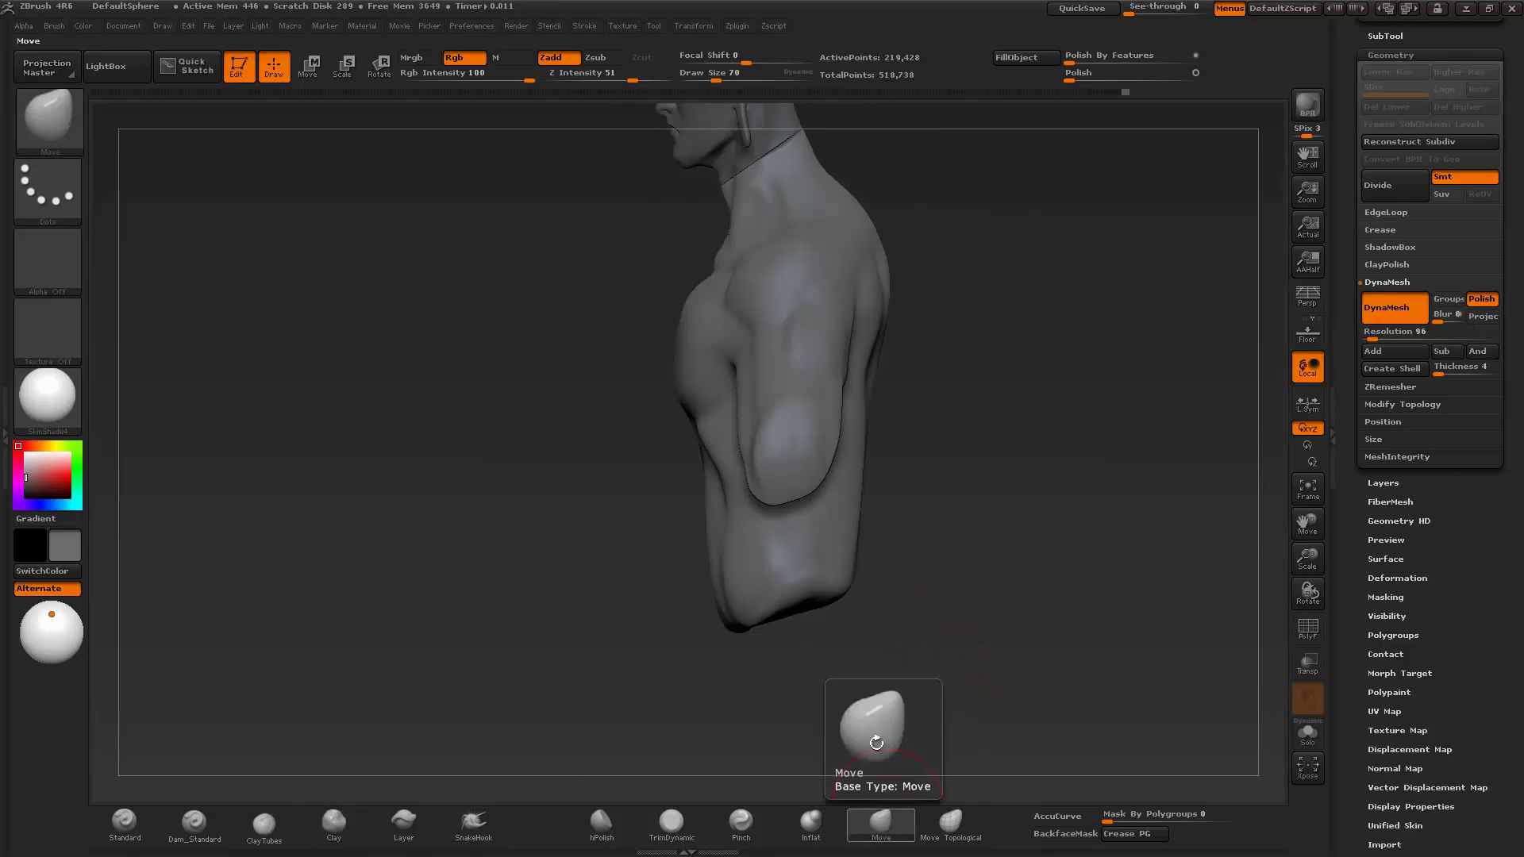
pyautogui.moveTo(850, 341)
pyautogui.mouseDown()
pyautogui.moveTo(907, 377)
pyautogui.moveTo(647, 517)
pyautogui.moveTo(634, 679)
pyautogui.moveTo(623, 664)
pyautogui.moveTo(922, 711)
pyautogui.moveTo(804, 370)
pyautogui.moveTo(603, 571)
pyautogui.moveTo(579, 674)
pyautogui.mouseUp()
# - Carve deeper back and chest muscle grooves with the Dam_Standard brush
pyautogui.click(194, 822)
pyautogui.moveTo(502, 424)
pyautogui.mouseDown()
pyautogui.moveTo(443, 476)
pyautogui.moveTo(476, 444)
pyautogui.moveTo(408, 408)
pyautogui.moveTo(607, 380)
pyautogui.mouseUp()
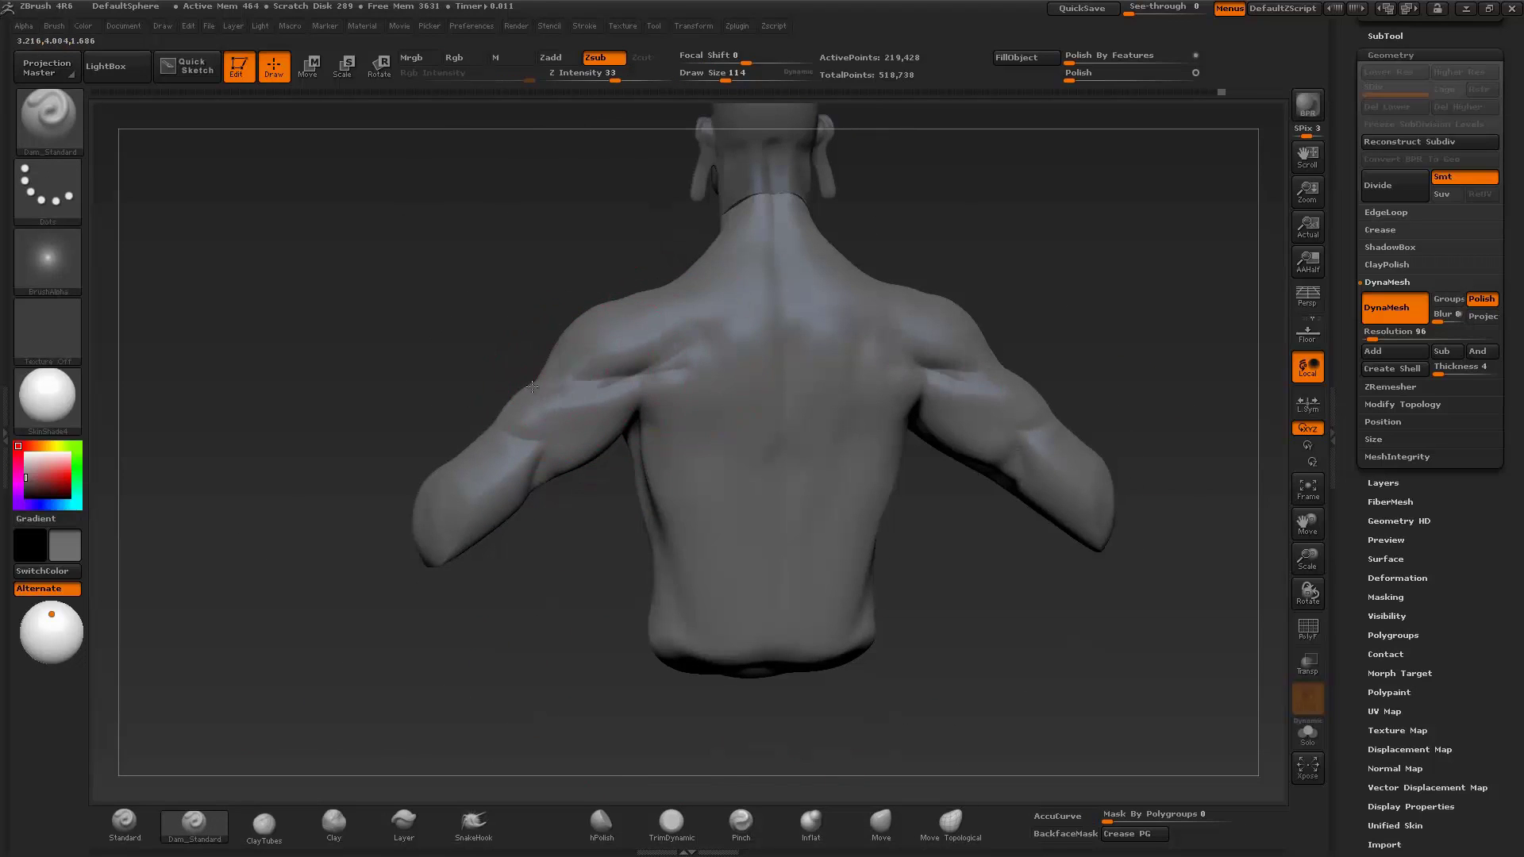
pyautogui.moveTo(605, 671); pyautogui.dragTo(999, 490)
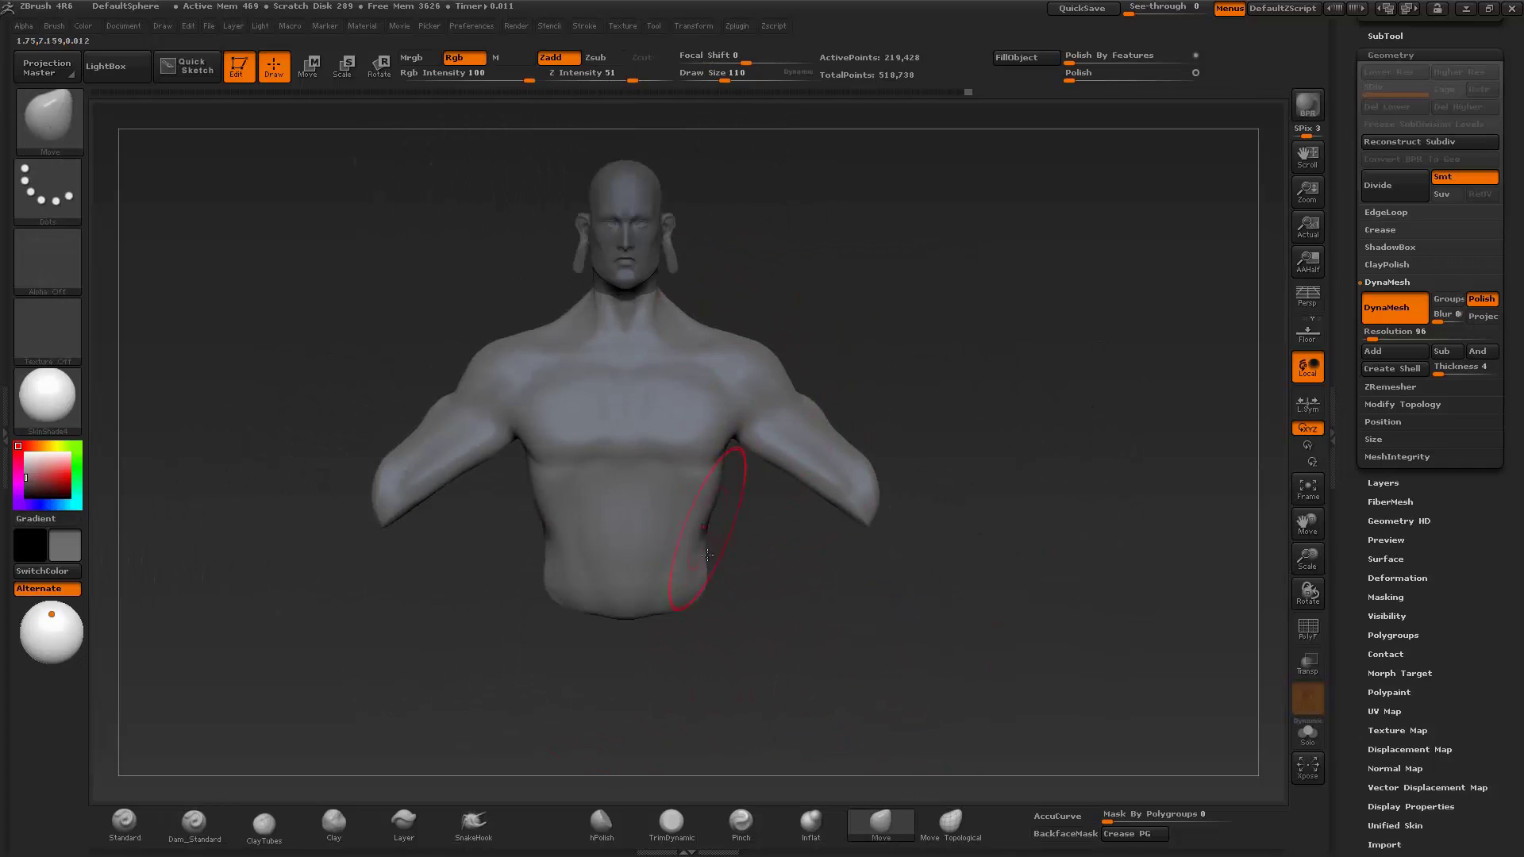
pyautogui.moveTo(708, 555); pyautogui.dragTo(737, 524)
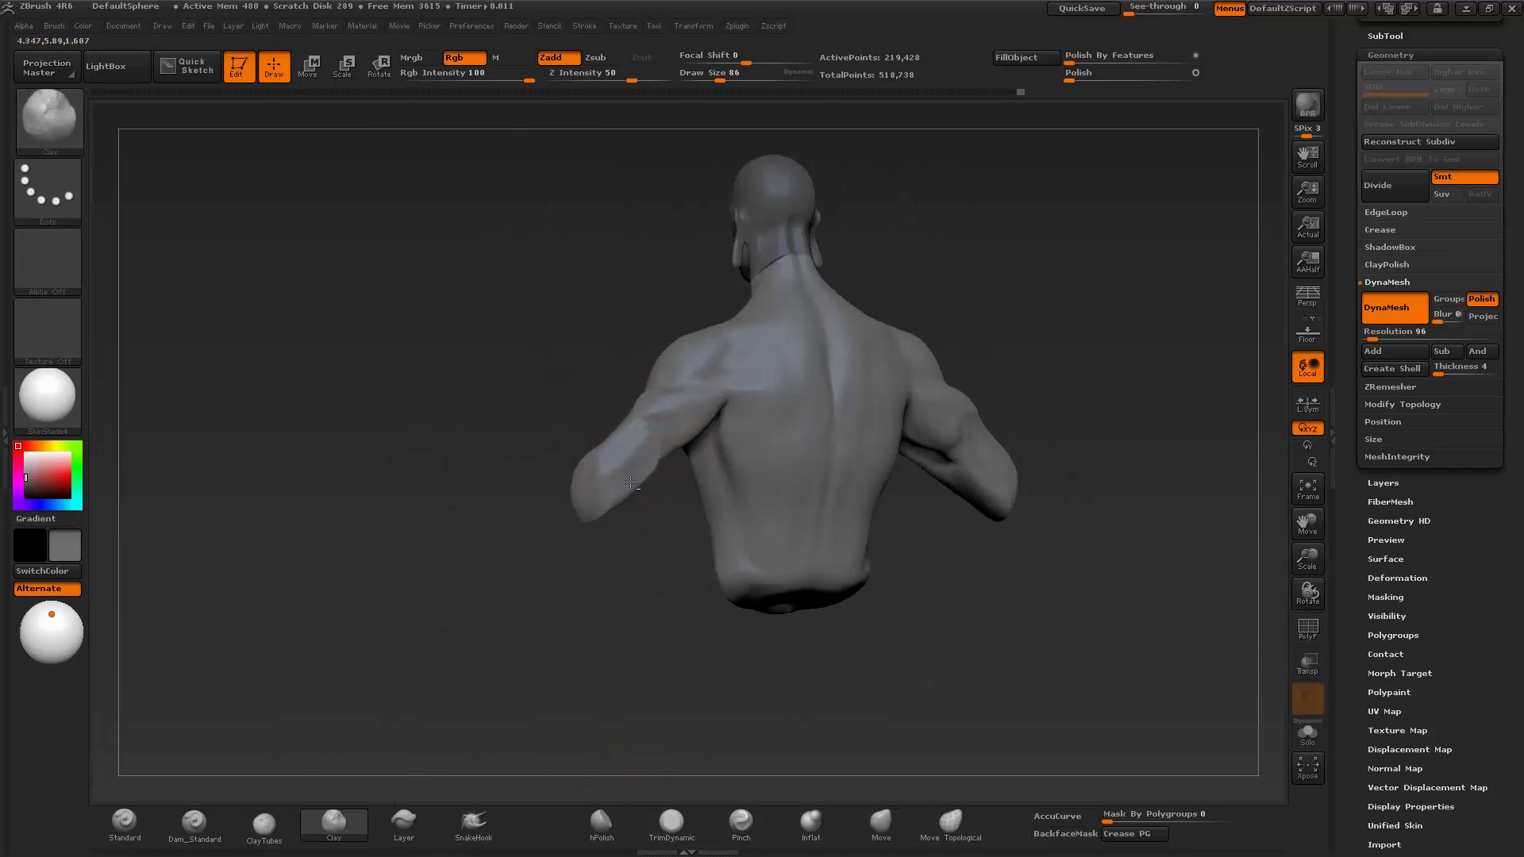
# - Mask the torso and head with Transpose Move so only the arms stay free
pyautogui.moveTo(632, 482)
pyautogui.mouseDown()
pyautogui.moveTo(516, 452)
pyautogui.moveTo(634, 433)
pyautogui.moveTo(702, 586)
pyautogui.mouseUp()
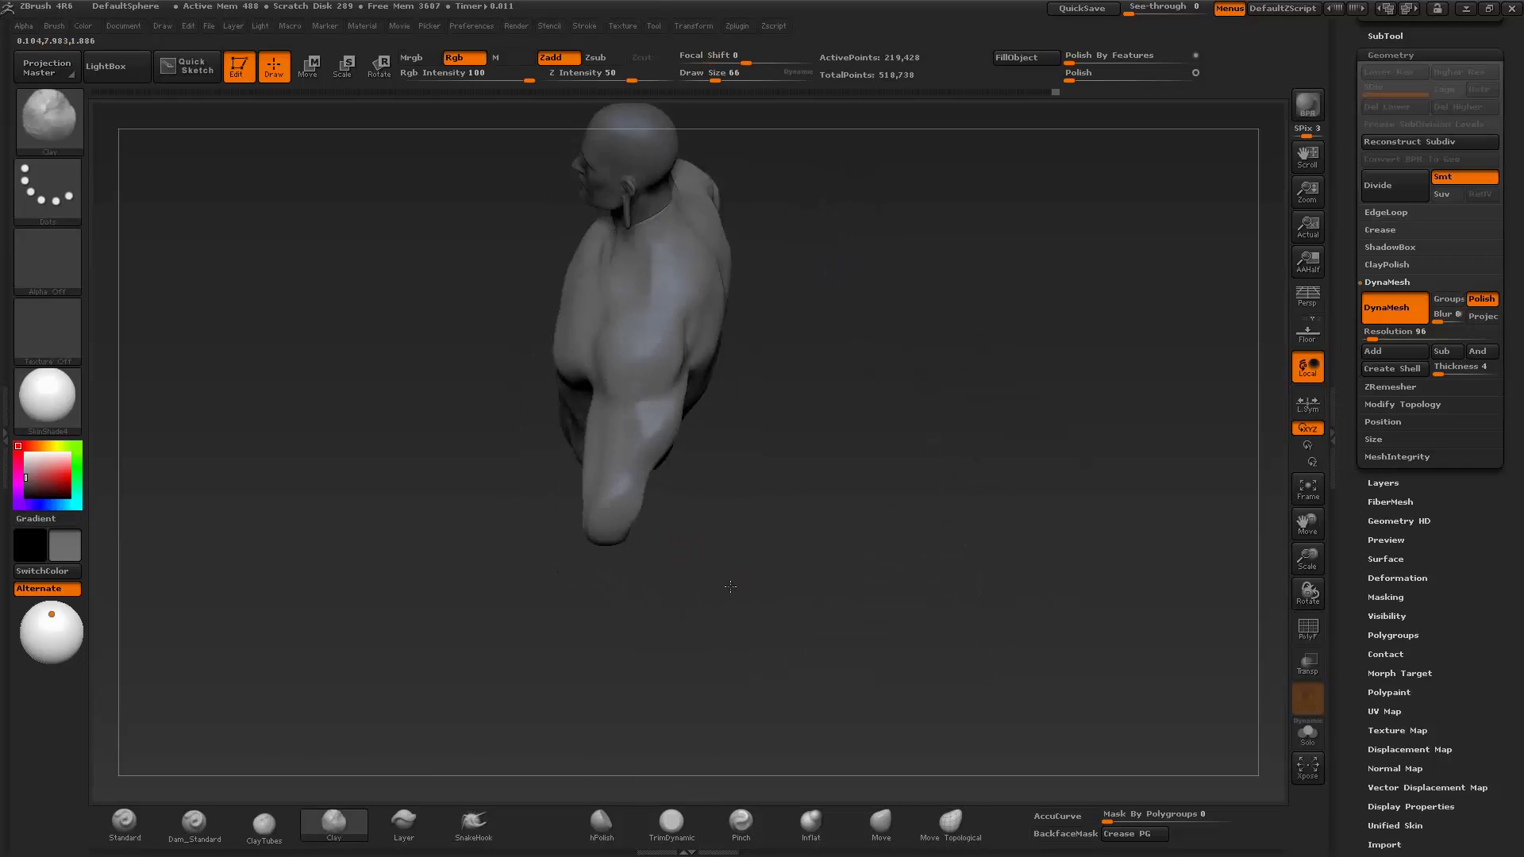
pyautogui.press('w')
pyautogui.moveTo(637, 410)
pyautogui.keyDown('ctrl'); pyautogui.mouseDown()
pyautogui.moveTo(711, 421)
pyautogui.moveTo(510, 538)
pyautogui.mouseUp(); pyautogui.keyUp('ctrl')
# - Stretch both arms much longer using Transpose Rotate and Move lines on the masked model
pyautogui.press('q')
pyautogui.moveTo(714, 369)
pyautogui.keyDown('ctrl'); pyautogui.mouseDown()
pyautogui.moveTo(771, 657)
pyautogui.moveTo(850, 619)
pyautogui.moveTo(943, 538)
pyautogui.mouseUp(); pyautogui.keyUp('ctrl')
pyautogui.press('r')
pyautogui.moveTo(785, 413)
pyautogui.keyDown('ctrl'); pyautogui.mouseDown()
pyautogui.moveTo(918, 521)
pyautogui.moveTo(928, 509)
pyautogui.moveTo(398, 545)
pyautogui.moveTo(901, 527)
pyautogui.mouseUp(); pyautogui.keyUp('ctrl')
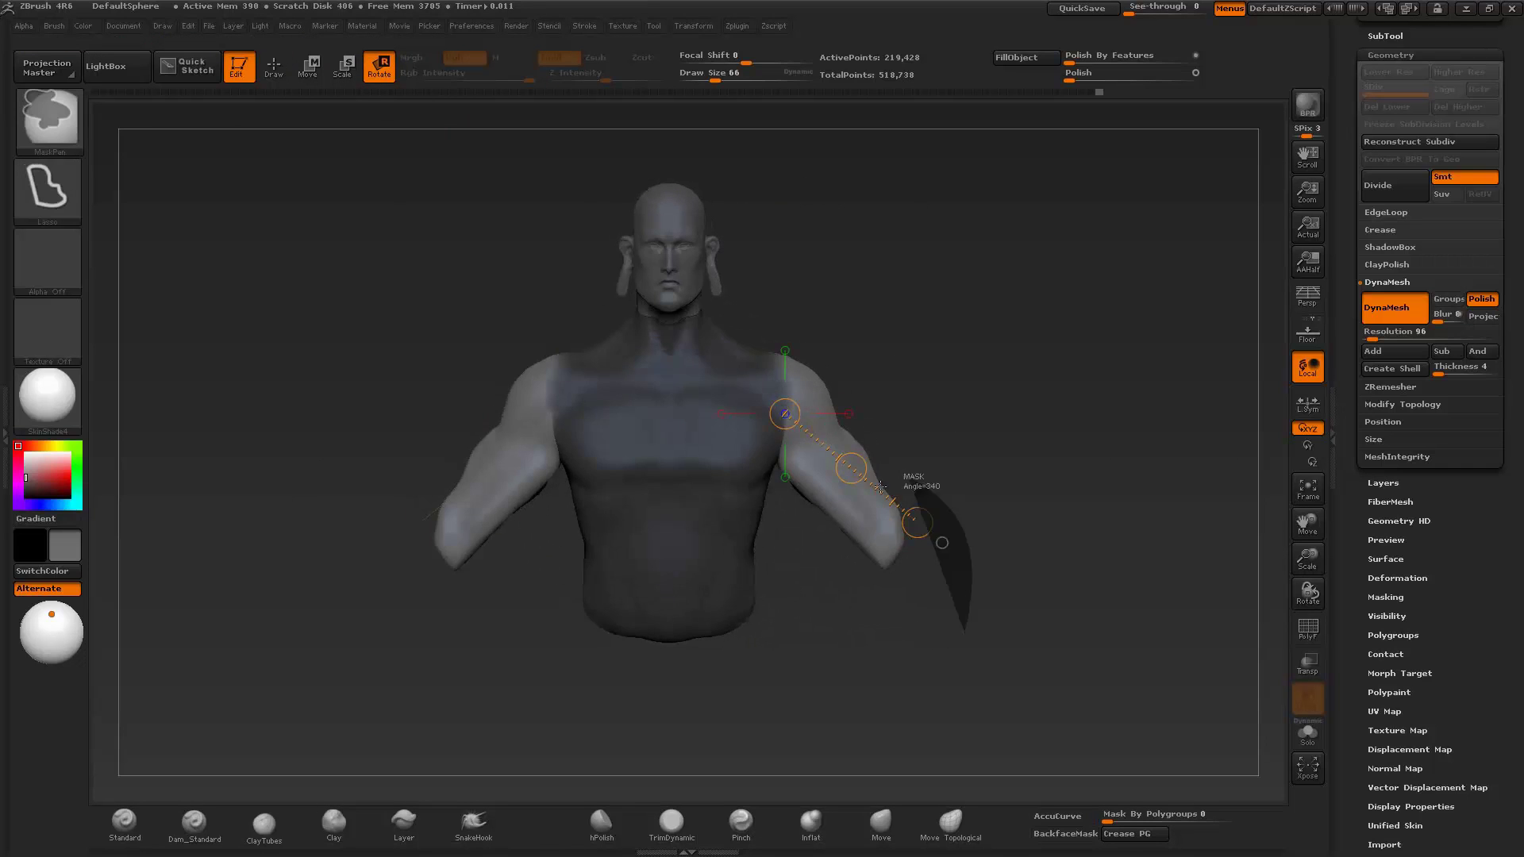
pyautogui.moveTo(776, 364)
pyautogui.keyDown('ctrl'); pyautogui.mouseDown()
pyautogui.moveTo(939, 538)
pyautogui.moveTo(987, 665)
pyautogui.moveTo(1056, 707)
pyautogui.moveTo(1127, 604)
pyautogui.moveTo(1032, 635)
pyautogui.mouseUp(); pyautogui.keyUp('ctrl')
pyautogui.press('w')
pyautogui.moveTo(873, 515); pyautogui.dragTo(958, 618)
# - Return to the Clay brush and orbit in on the upper back and arm
pyautogui.click(334, 825)
pyautogui.moveTo(913, 556)
pyautogui.mouseDown()
pyautogui.moveTo(1020, 544)
pyautogui.moveTo(742, 472)
pyautogui.mouseUp()
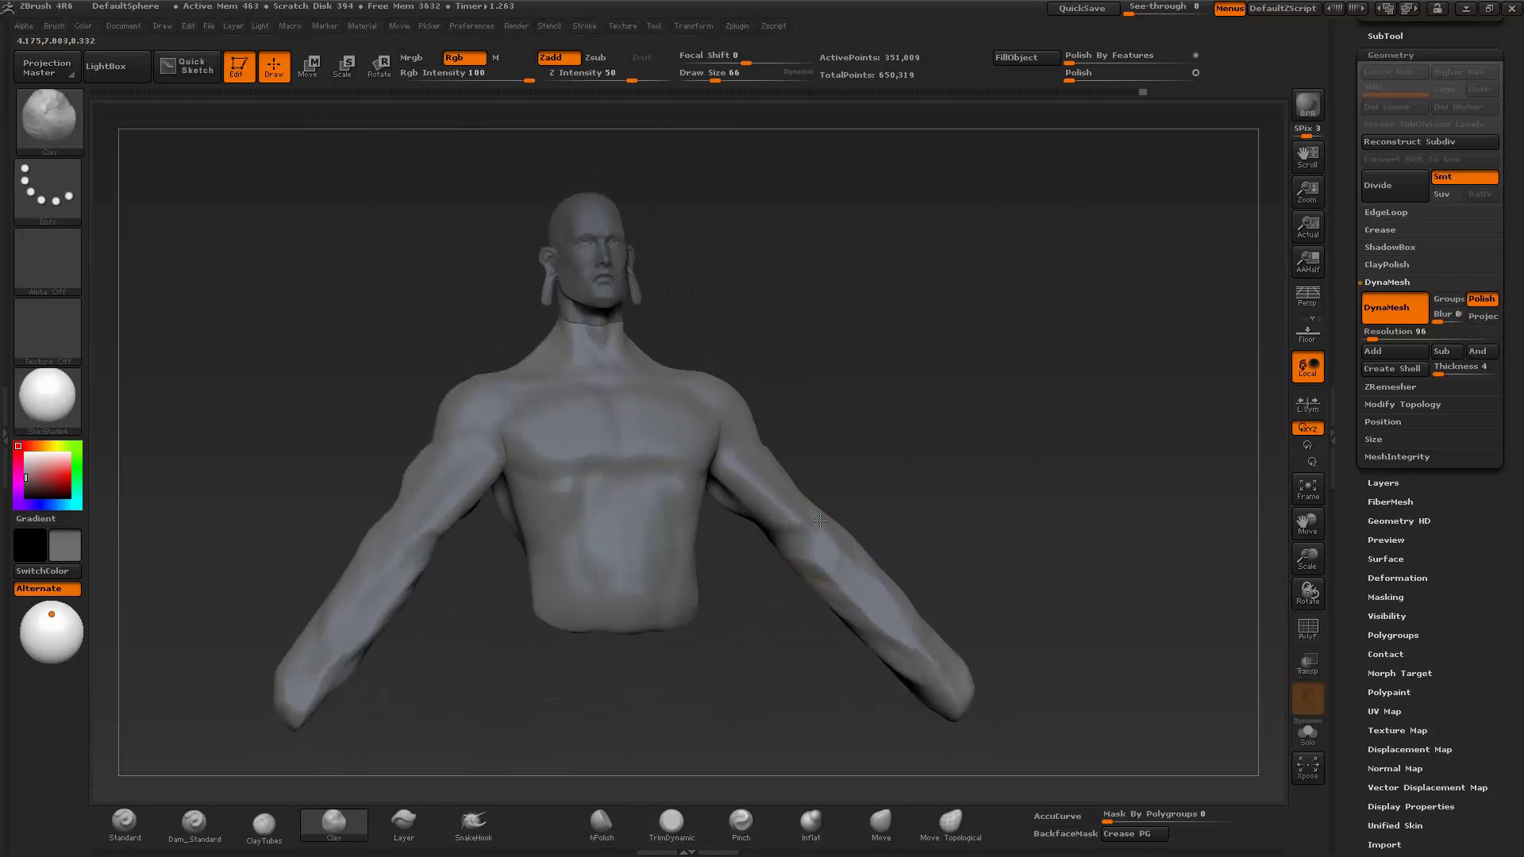
pyautogui.moveTo(863, 545)
pyautogui.mouseDown()
pyautogui.moveTo(984, 520)
pyautogui.moveTo(896, 534)
pyautogui.moveTo(725, 476)
pyautogui.moveTo(850, 630)
pyautogui.moveTo(789, 647)
pyautogui.moveTo(753, 767)
pyautogui.mouseUp()
# - Build up the right arm's biceps and forearm with the Move, Clay and ClayTubes brushes
pyautogui.press('b')
pyautogui.press('m')
pyautogui.press('v')
pyautogui.press('b')
pyautogui.press('c')
pyautogui.press('l')
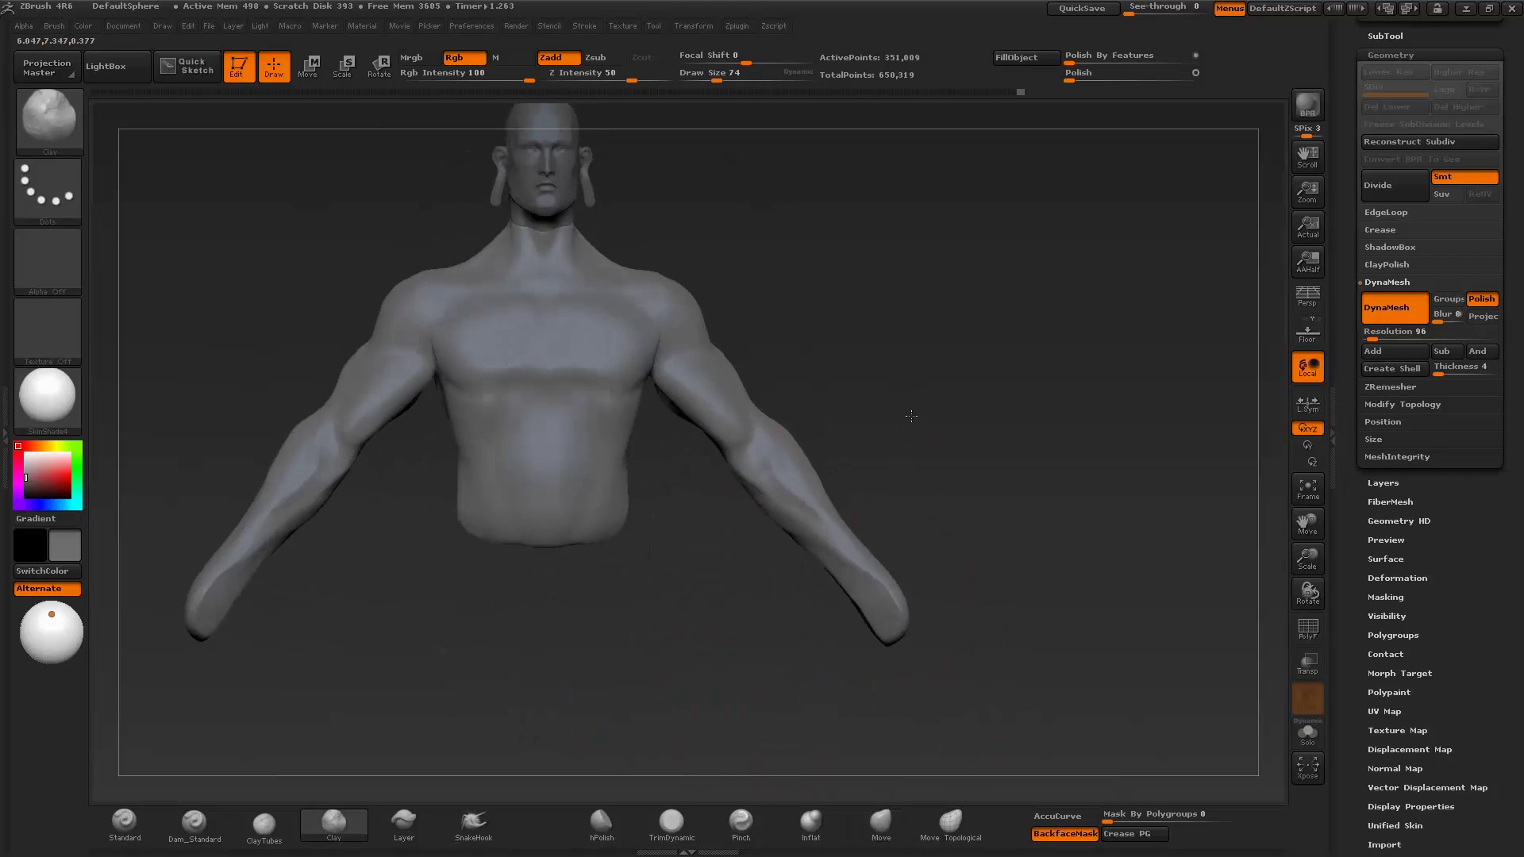
pyautogui.moveTo(897, 629); pyautogui.dragTo(671, 354)
pyautogui.press('b')
pyautogui.press('c')
pyautogui.press('t')
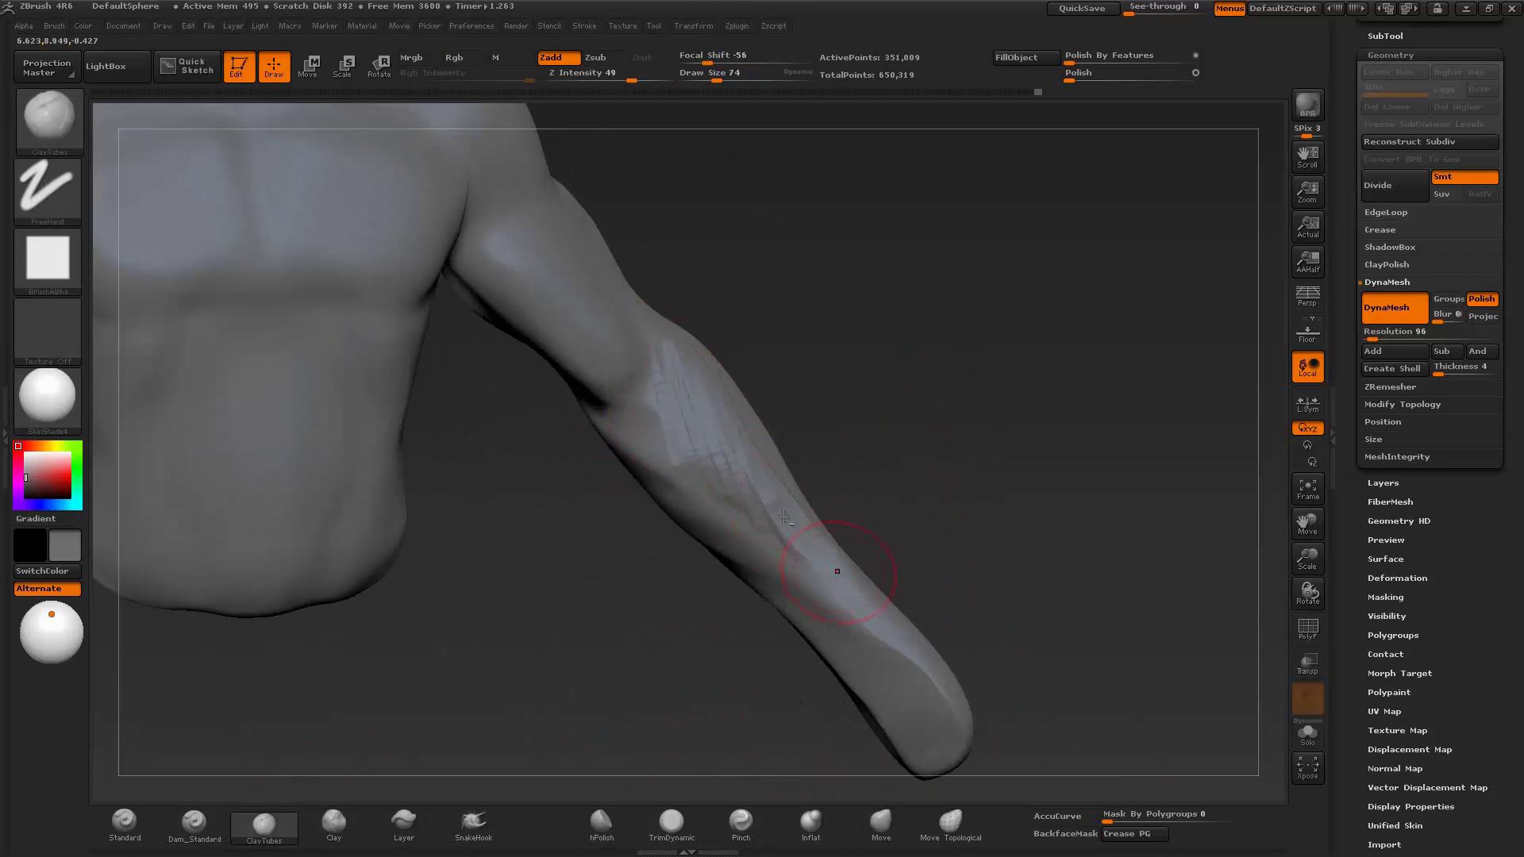
pyautogui.moveTo(784, 517)
pyautogui.mouseDown()
pyautogui.moveTo(862, 487)
pyautogui.moveTo(742, 395)
pyautogui.mouseUp()
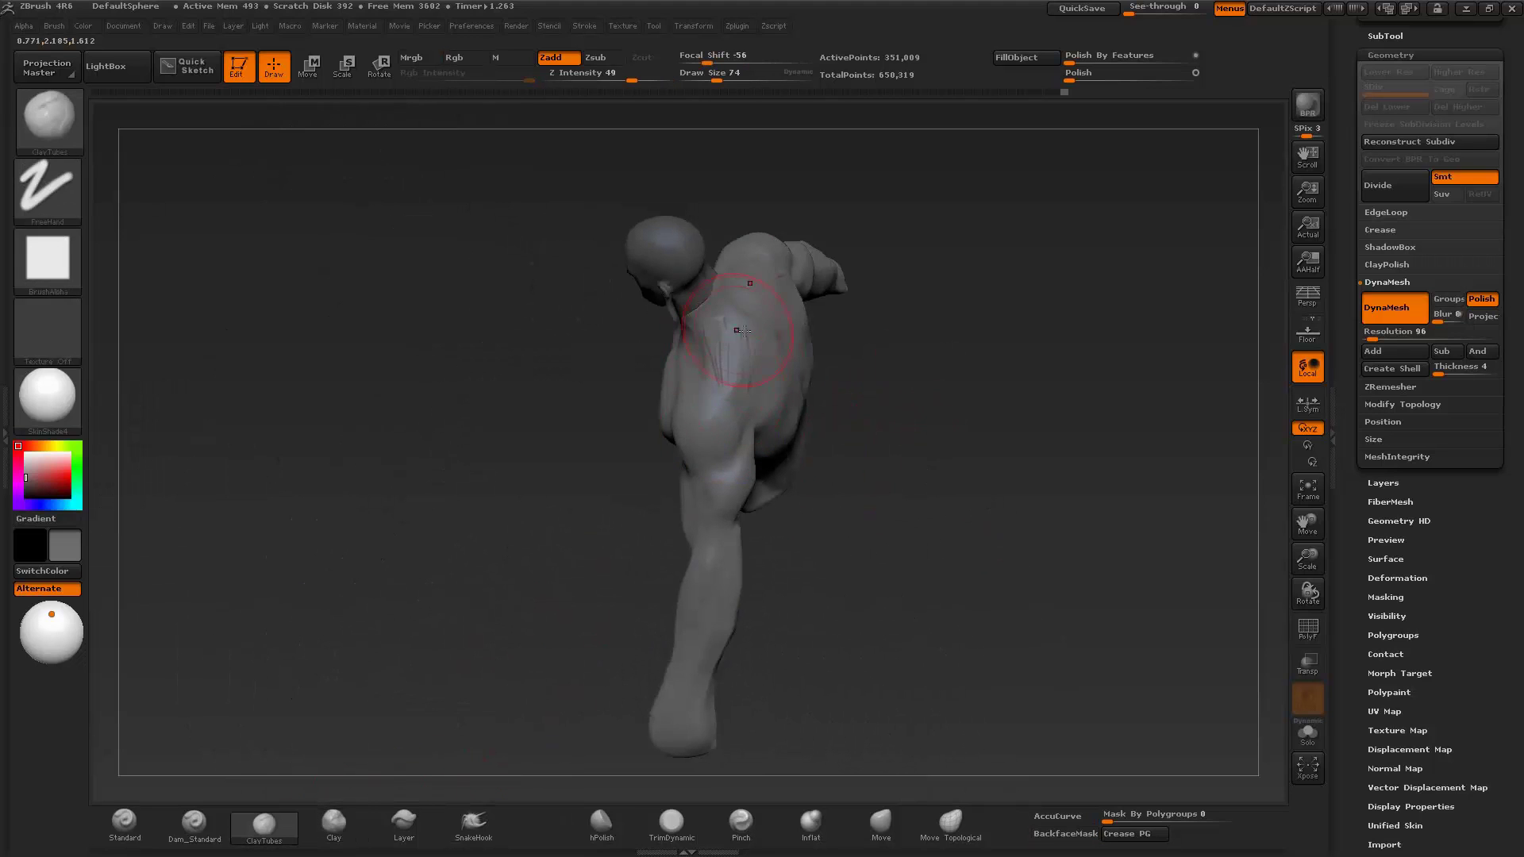
# - Lay a ClayTubes band across the chest and undo a stray abdomen stroke
pyautogui.moveTo(742, 330); pyautogui.dragTo(894, 485)
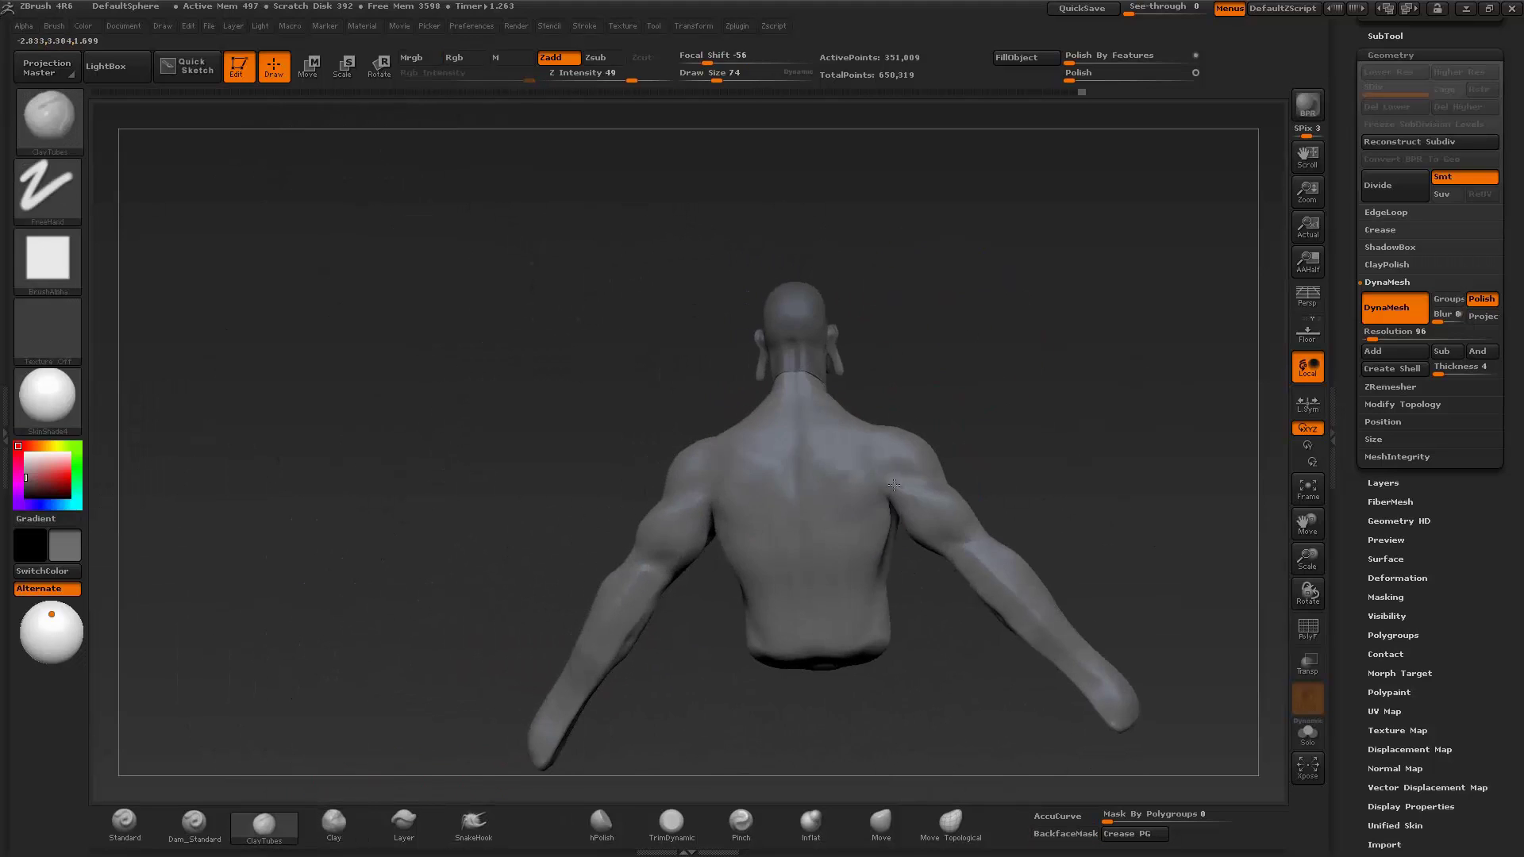
pyautogui.moveTo(894, 485)
pyautogui.keyDown('shift'); pyautogui.mouseDown()
pyautogui.moveTo(920, 475)
pyautogui.moveTo(855, 554)
pyautogui.moveTo(796, 568)
pyautogui.mouseUp(); pyautogui.keyUp('shift')
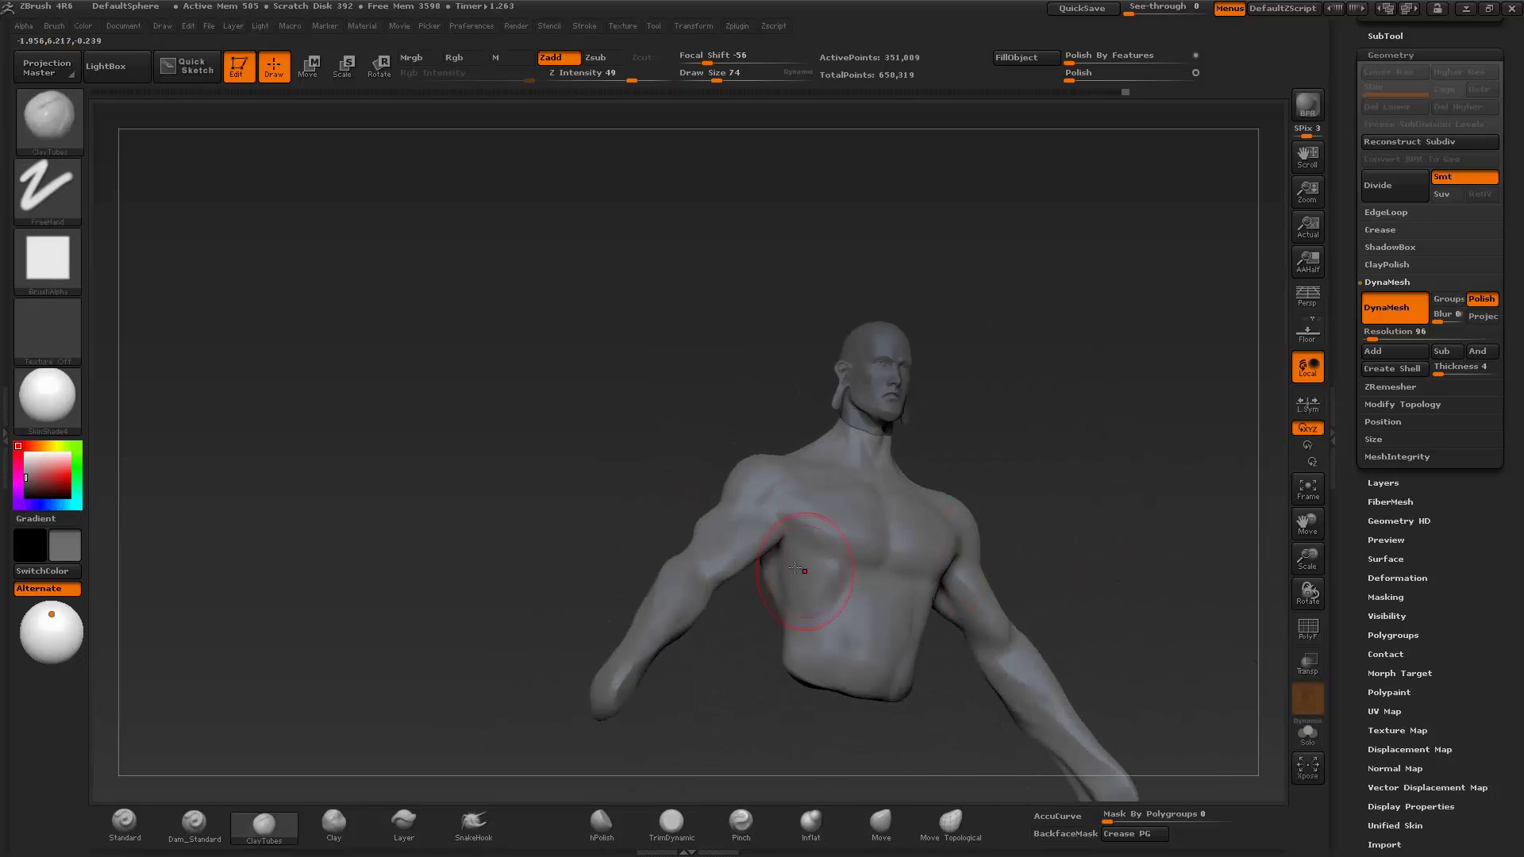
pyautogui.moveTo(901, 714)
pyautogui.keyDown('shift'); pyautogui.mouseDown()
pyautogui.moveTo(844, 545)
pyautogui.moveTo(882, 542)
pyautogui.mouseUp(); pyautogui.keyUp('shift')
pyautogui.hotkey('ctrl', 'z')
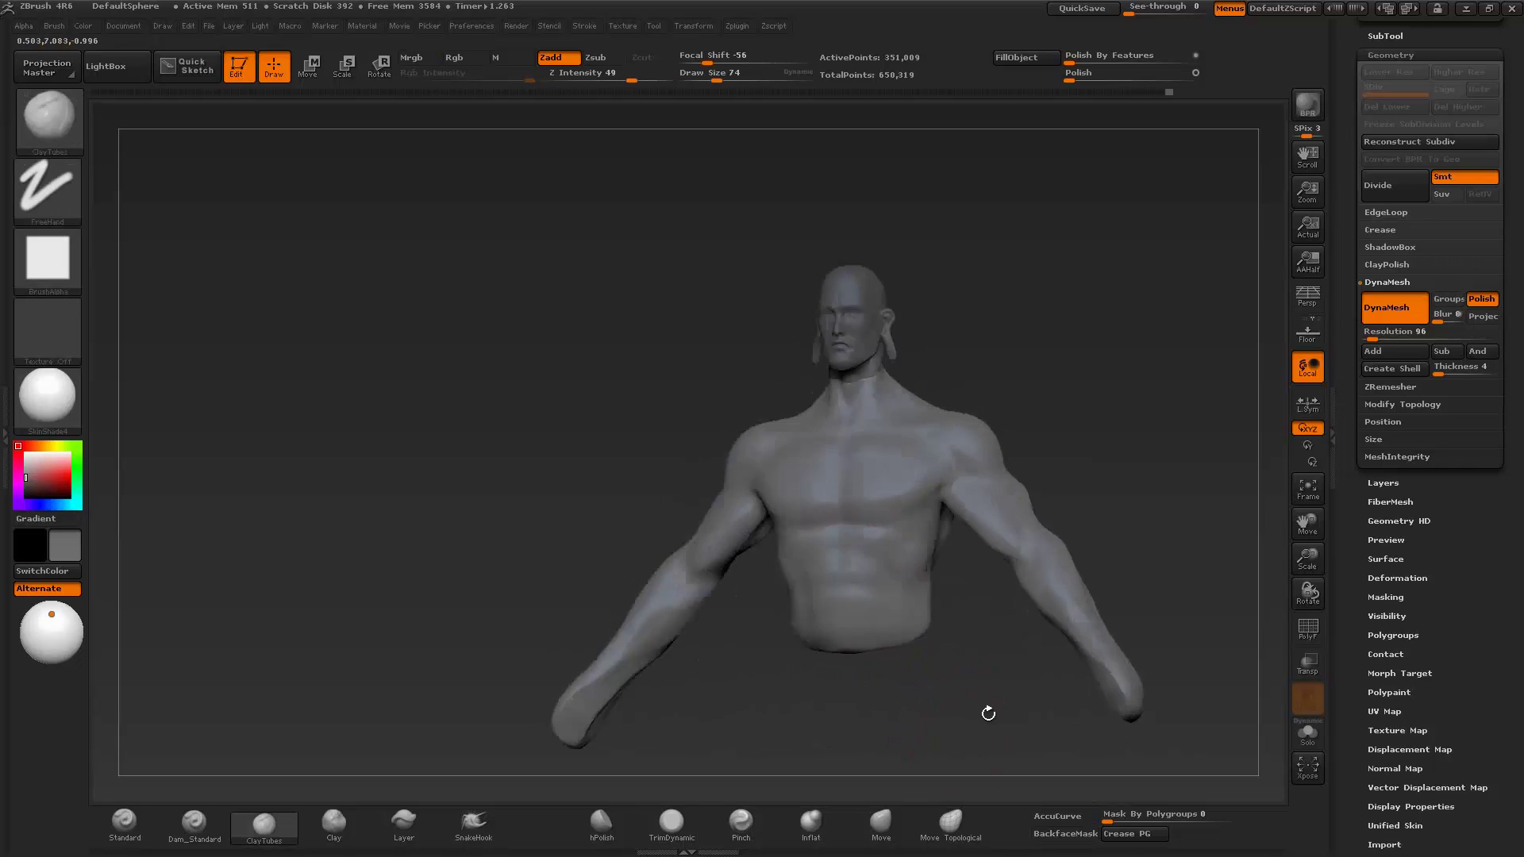
pyautogui.moveTo(987, 715)
pyautogui.mouseDown()
pyautogui.moveTo(1061, 492)
pyautogui.moveTo(874, 487)
pyautogui.moveTo(997, 405)
pyautogui.moveTo(874, 476)
pyautogui.mouseUp()
# - Block in the abdominals and add clay across the lower back with Move and ClayTubes
pyautogui.press('b')
pyautogui.press('m')
pyautogui.press('v')
pyautogui.press('b')
pyautogui.press('c')
pyautogui.press('t')
pyautogui.moveTo(731, 512)
pyautogui.mouseDown()
pyautogui.moveTo(858, 517)
pyautogui.moveTo(817, 486)
pyautogui.mouseUp()
pyautogui.moveTo(937, 651); pyautogui.dragTo(769, 658)
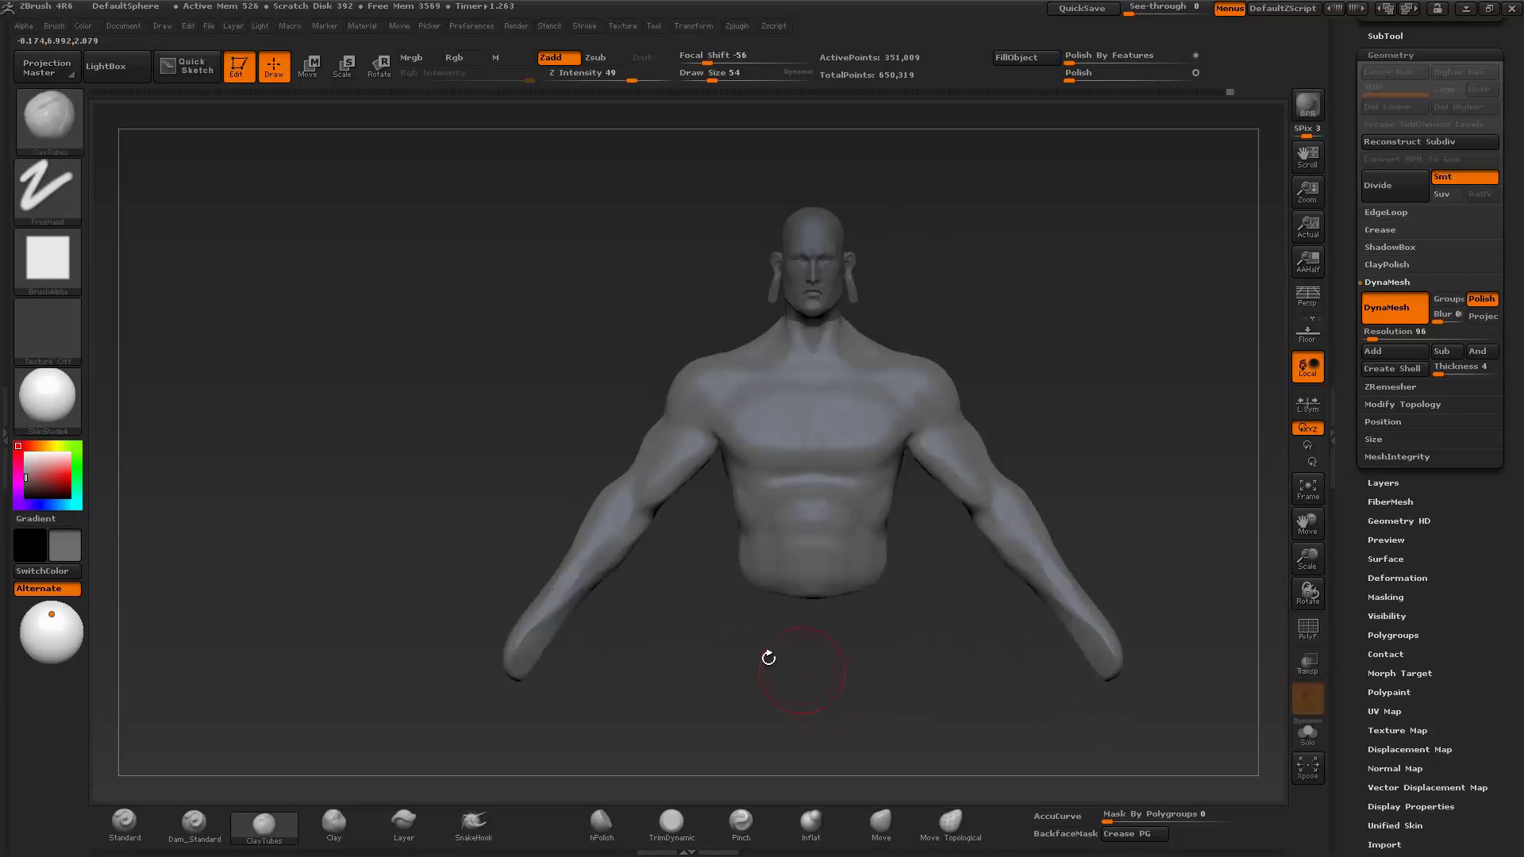
# - Mask all, gradient-unmask the lower torso, and pull it down into legs with Transpose Move
pyautogui.moveTo(892, 667); pyautogui.dragTo(793, 691)
pyautogui.keyDown('ctrl'); pyautogui.click(793, 690); pyautogui.keyUp('ctrl')
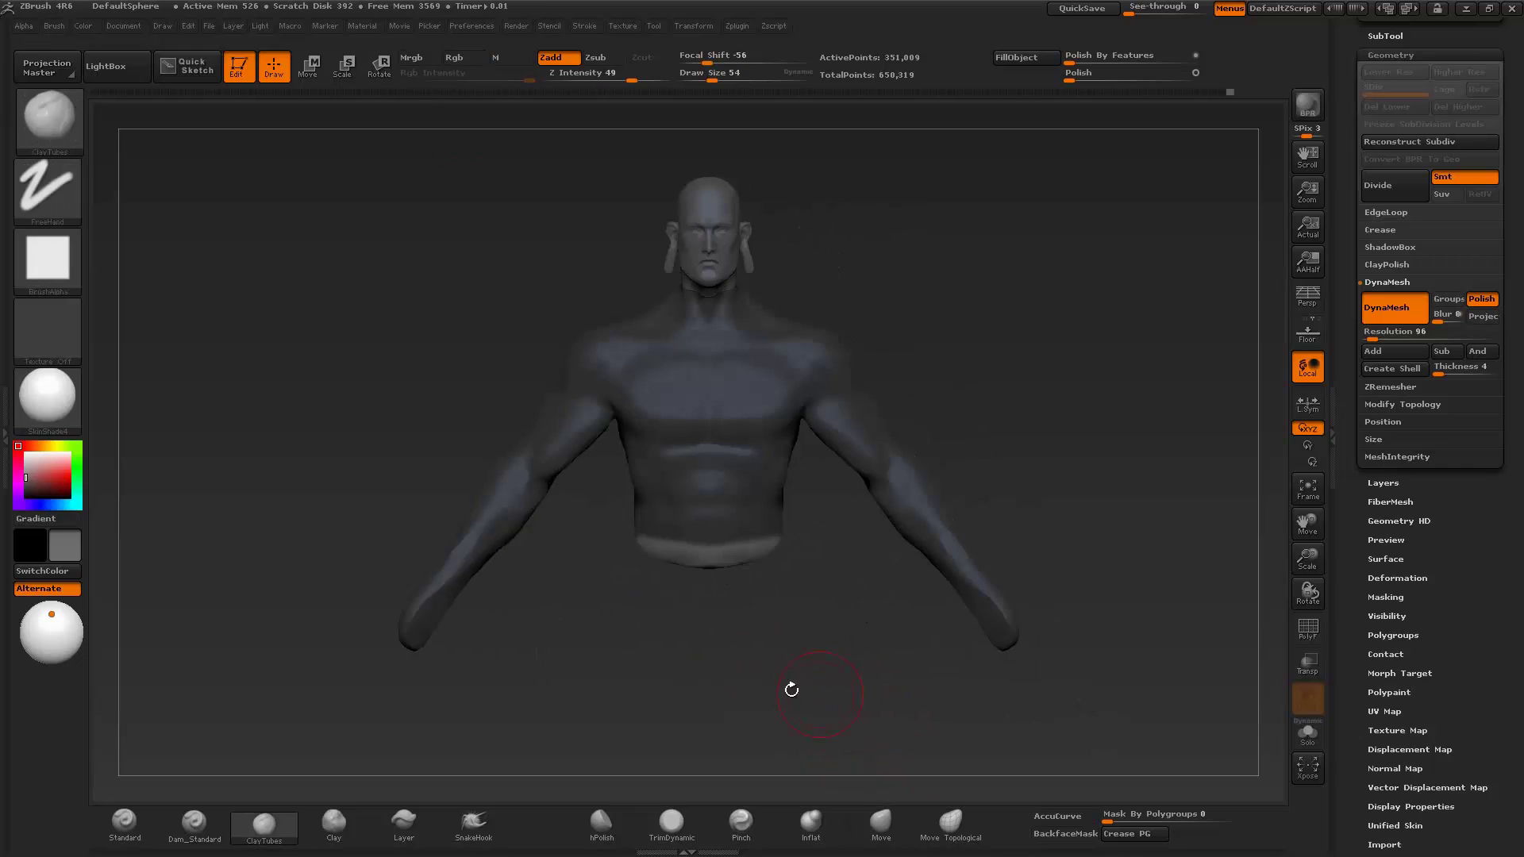
pyautogui.press('w')
pyautogui.moveTo(741, 562)
pyautogui.keyDown('ctrl'); pyautogui.mouseDown()
pyautogui.moveTo(741, 698)
pyautogui.moveTo(852, 680)
pyautogui.moveTo(738, 616)
pyautogui.moveTo(839, 693)
pyautogui.mouseUp(); pyautogui.keyUp('ctrl')
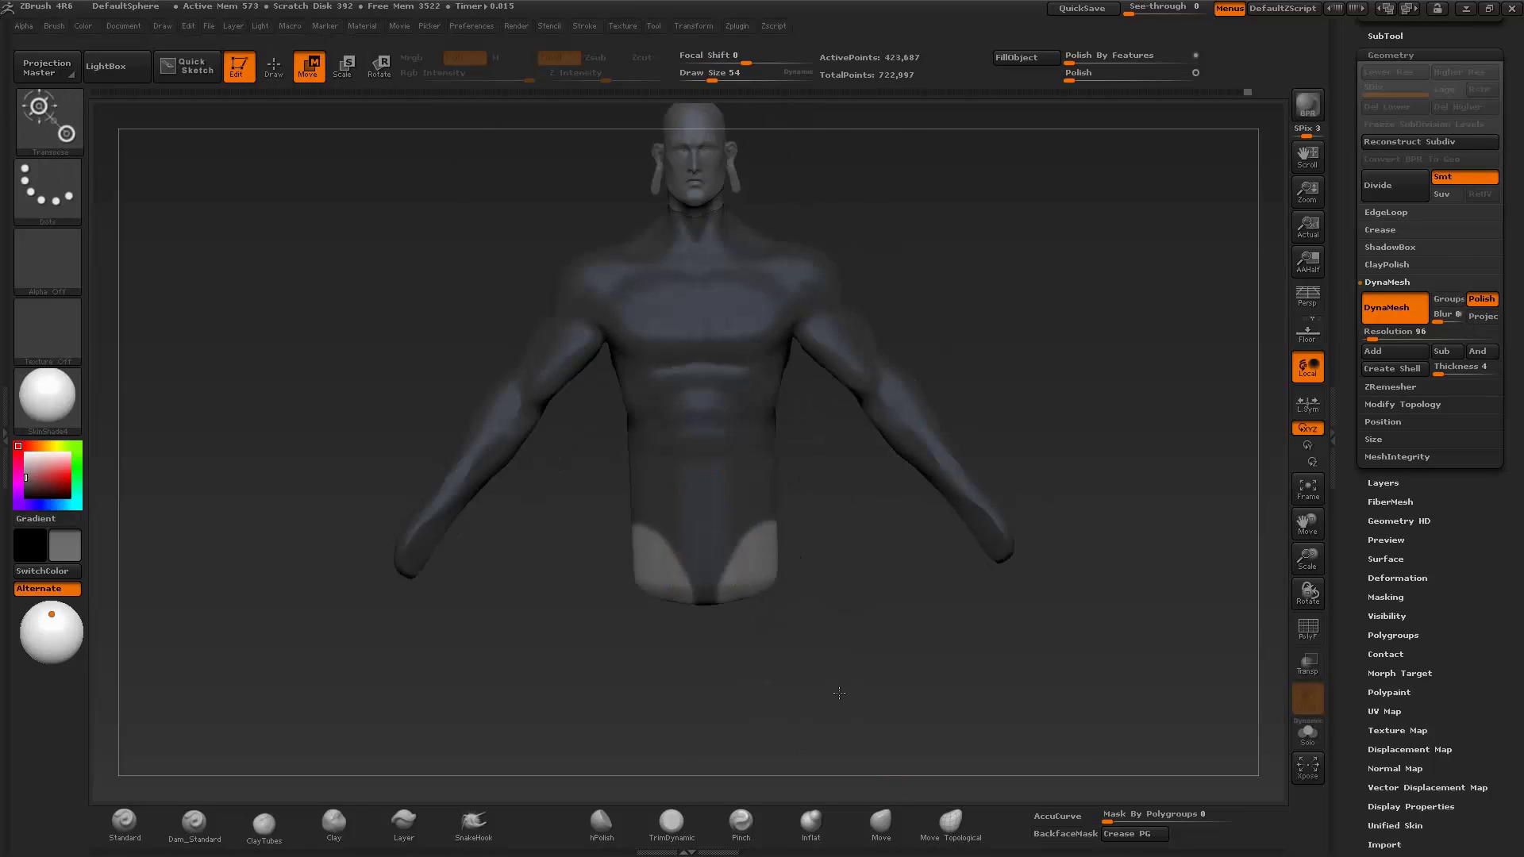
pyautogui.moveTo(674, 436); pyautogui.dragTo(674, 579)
pyautogui.moveTo(674, 503); pyautogui.dragTo(799, 640)
pyautogui.moveTo(817, 691)
pyautogui.mouseDown()
pyautogui.moveTo(682, 660)
pyautogui.moveTo(667, 679)
pyautogui.mouseUp()
# - Build up mirrored clay strokes on both legs after orbiting around the figure
pyautogui.click(328, 821)
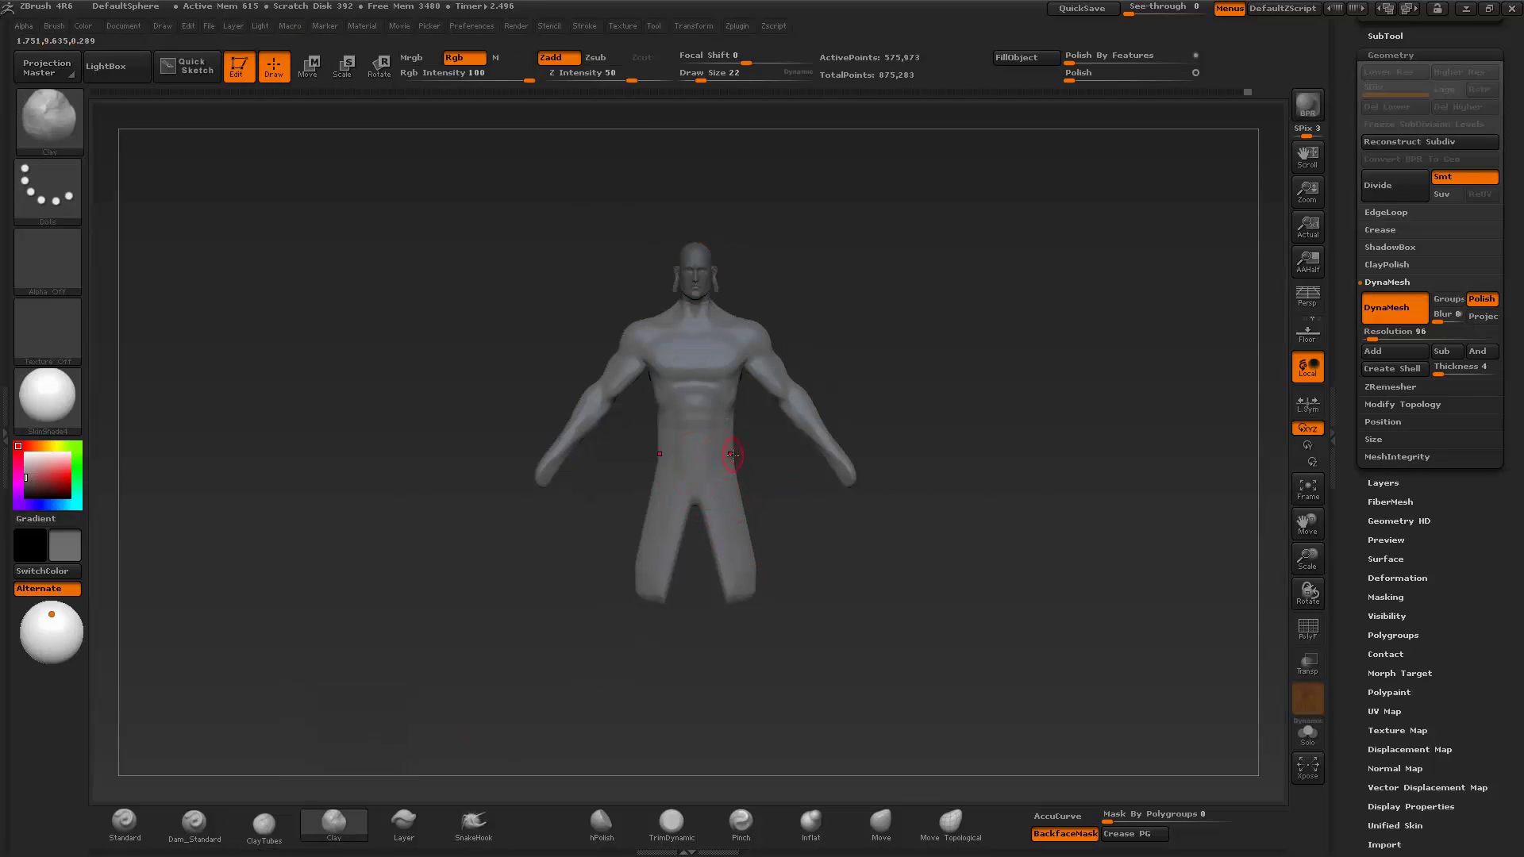
pyautogui.scroll(5, 703, 461)
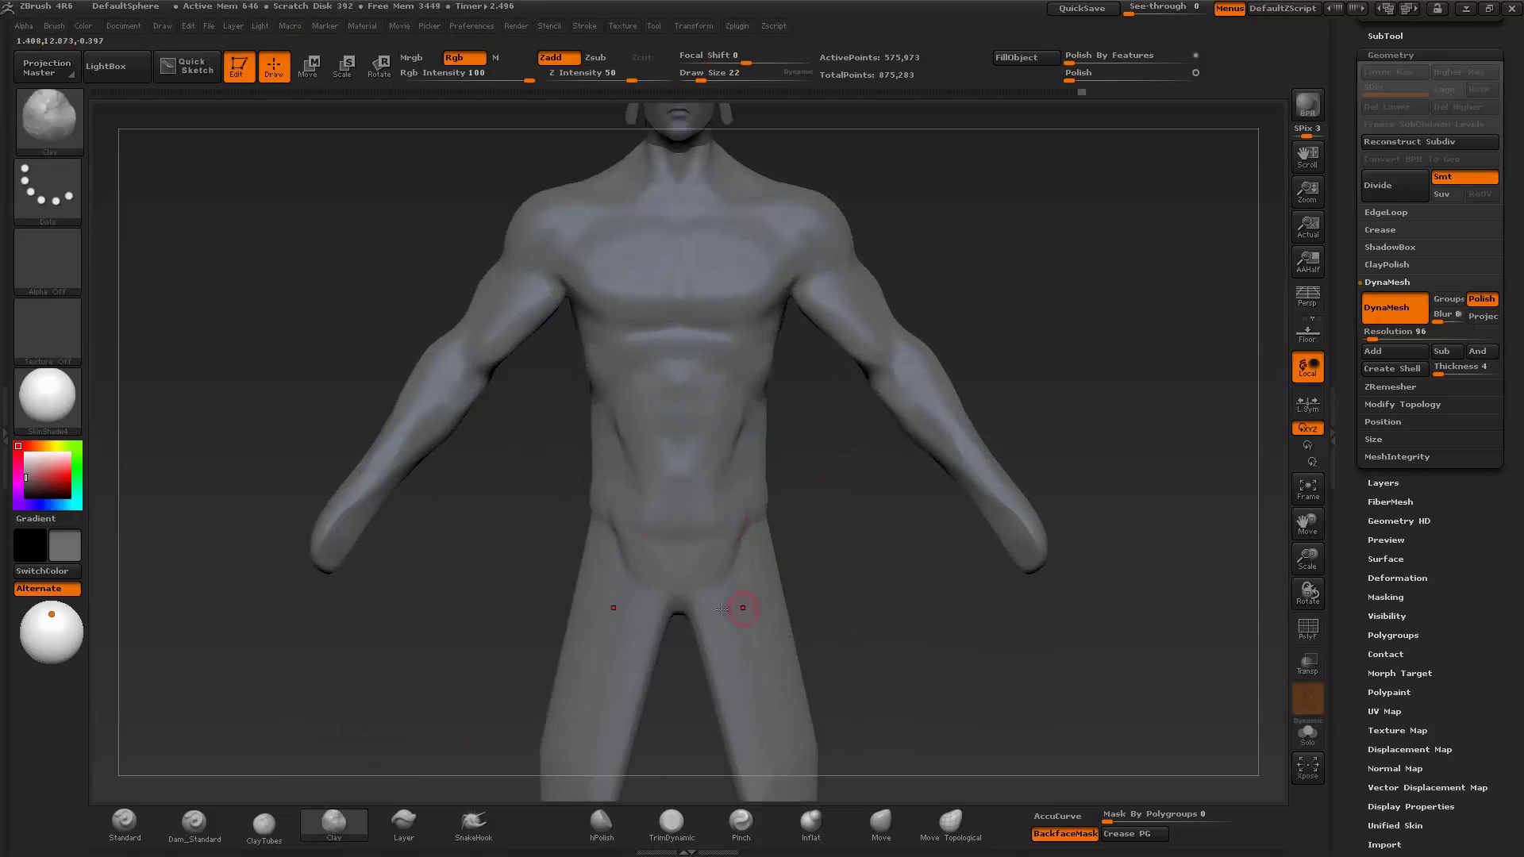
pyautogui.moveTo(721, 609); pyautogui.dragTo(817, 435)
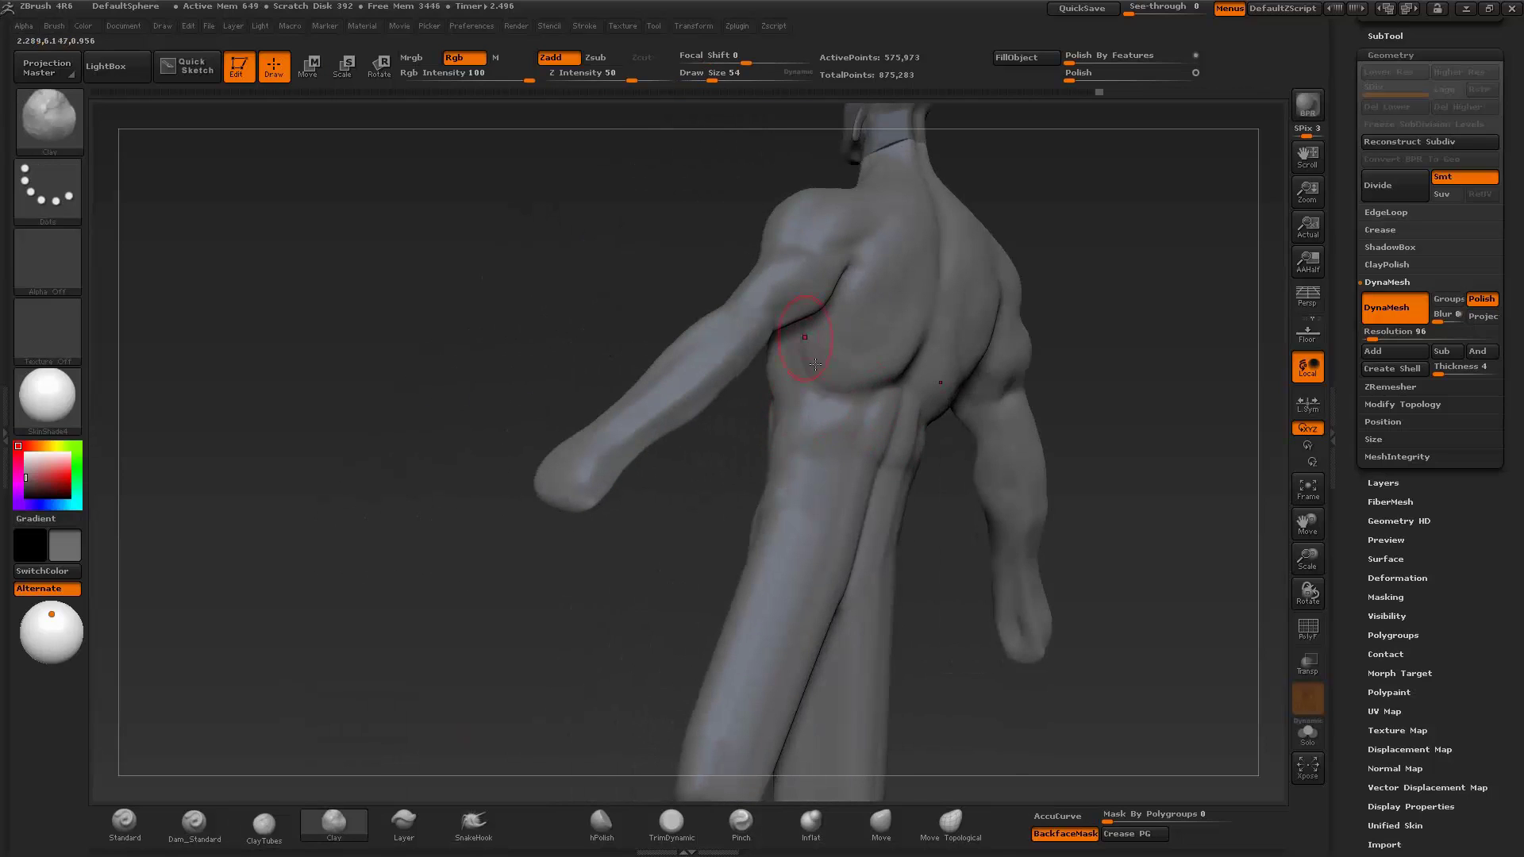
pyautogui.moveTo(815, 365); pyautogui.dragTo(812, 319)
pyautogui.moveTo(1090, 338)
pyautogui.mouseDown()
pyautogui.moveTo(878, 482)
pyautogui.moveTo(916, 518)
pyautogui.mouseUp()
pyautogui.moveTo(976, 582); pyautogui.dragTo(858, 512)
pyautogui.moveTo(1024, 566); pyautogui.dragTo(953, 635)
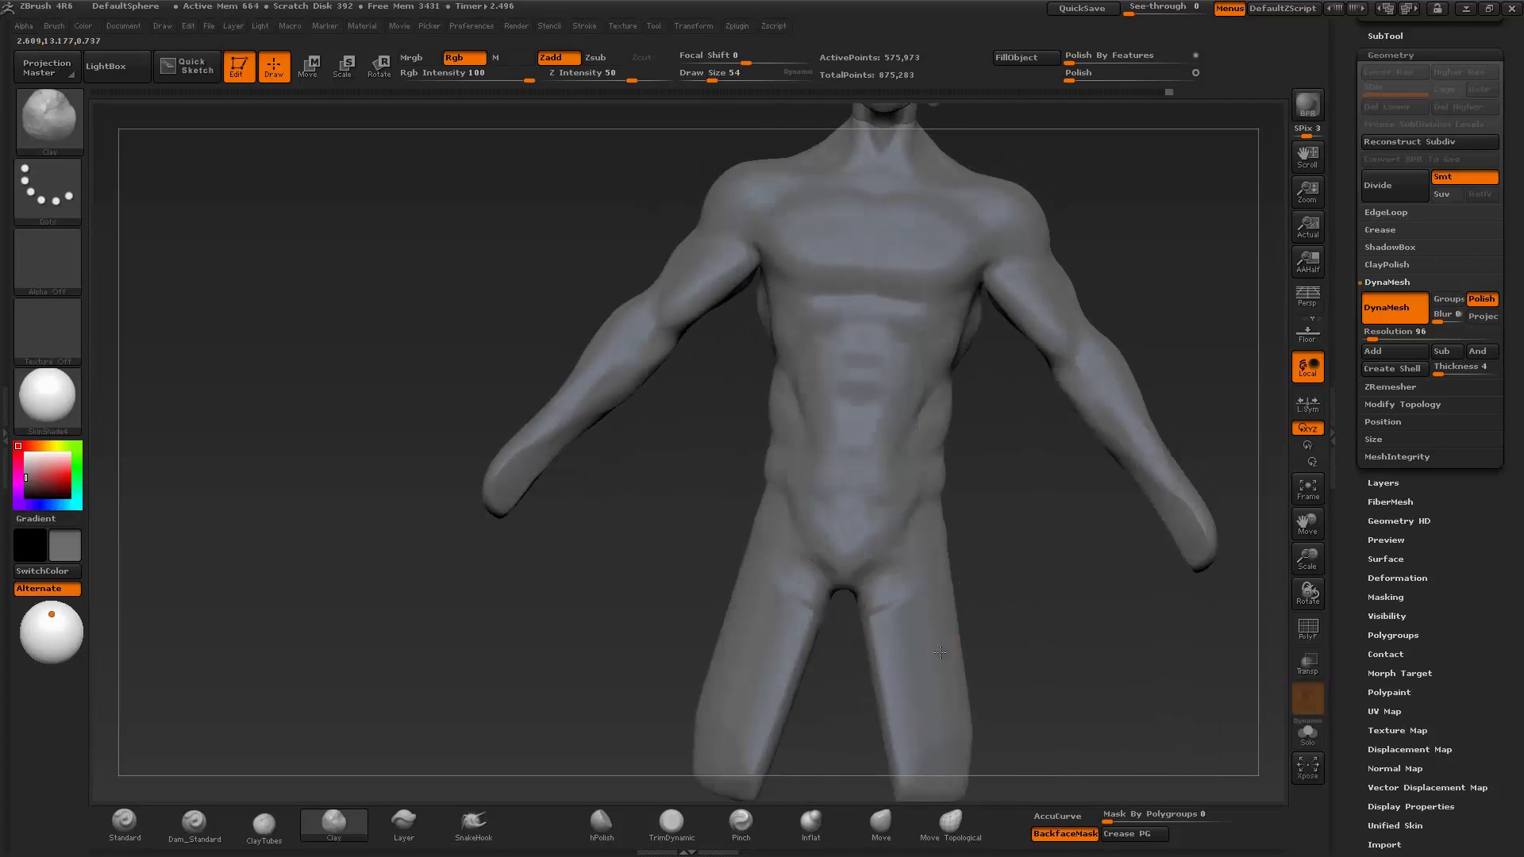
pyautogui.moveTo(901, 774); pyautogui.dragTo(886, 671)
pyautogui.keyDown('shift'); pyautogui.moveTo(986, 541); pyautogui.dragTo(840, 323); pyautogui.keyUp('shift')
# - Split the lower block into two legs, shaping groin, hips and buttocks with Dam_Standard and Move
pyautogui.press('b')
pyautogui.press('d')
pyautogui.press('s')
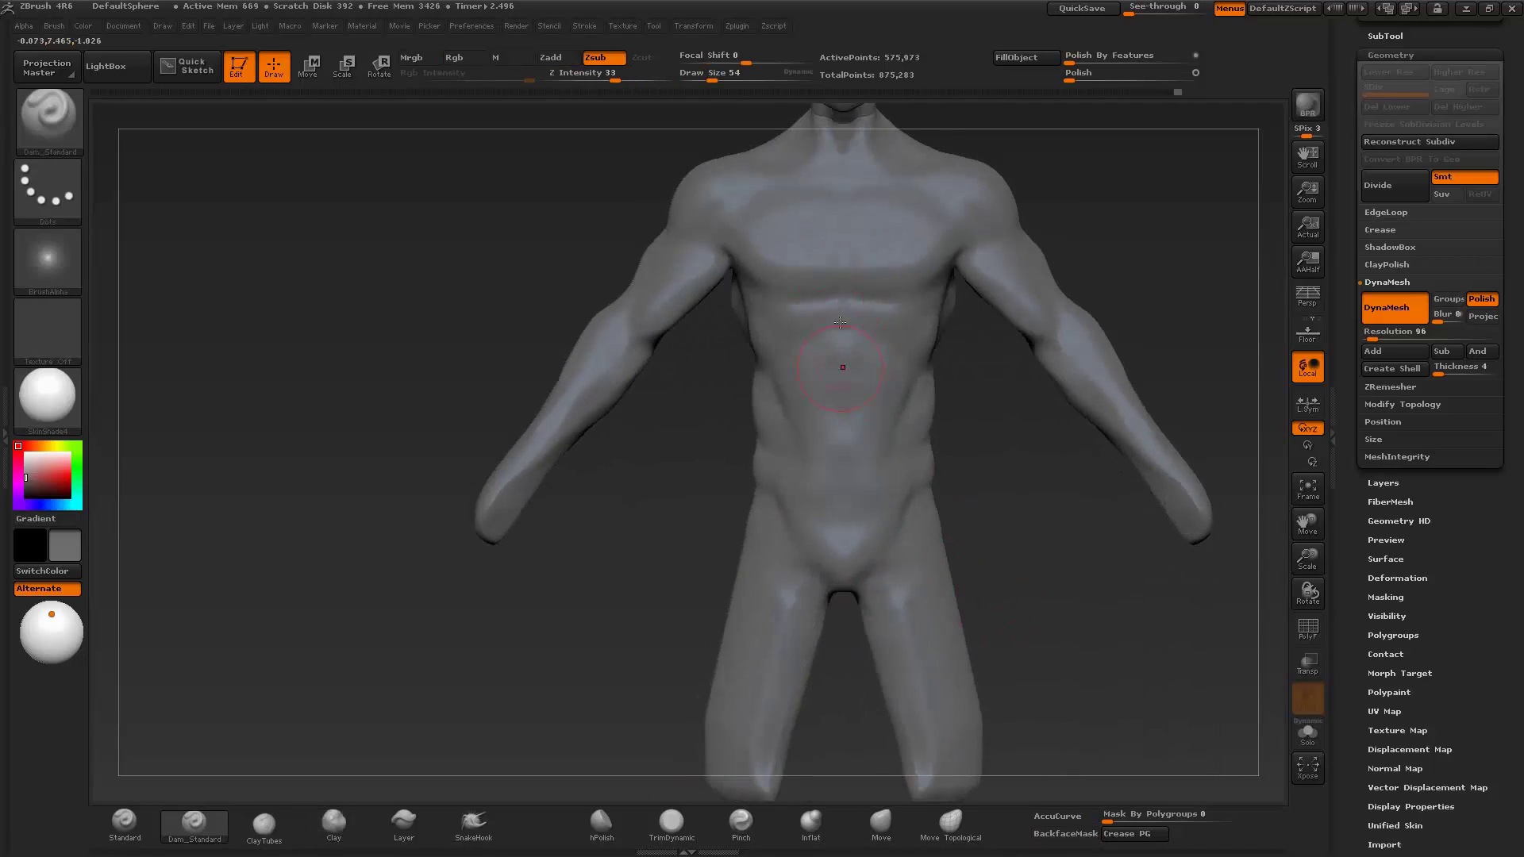
pyautogui.moveTo(1064, 572)
pyautogui.mouseDown()
pyautogui.moveTo(1014, 617)
pyautogui.moveTo(1056, 508)
pyautogui.moveTo(975, 275)
pyautogui.mouseUp()
pyautogui.press('b')
pyautogui.press('m')
pyautogui.press('v')
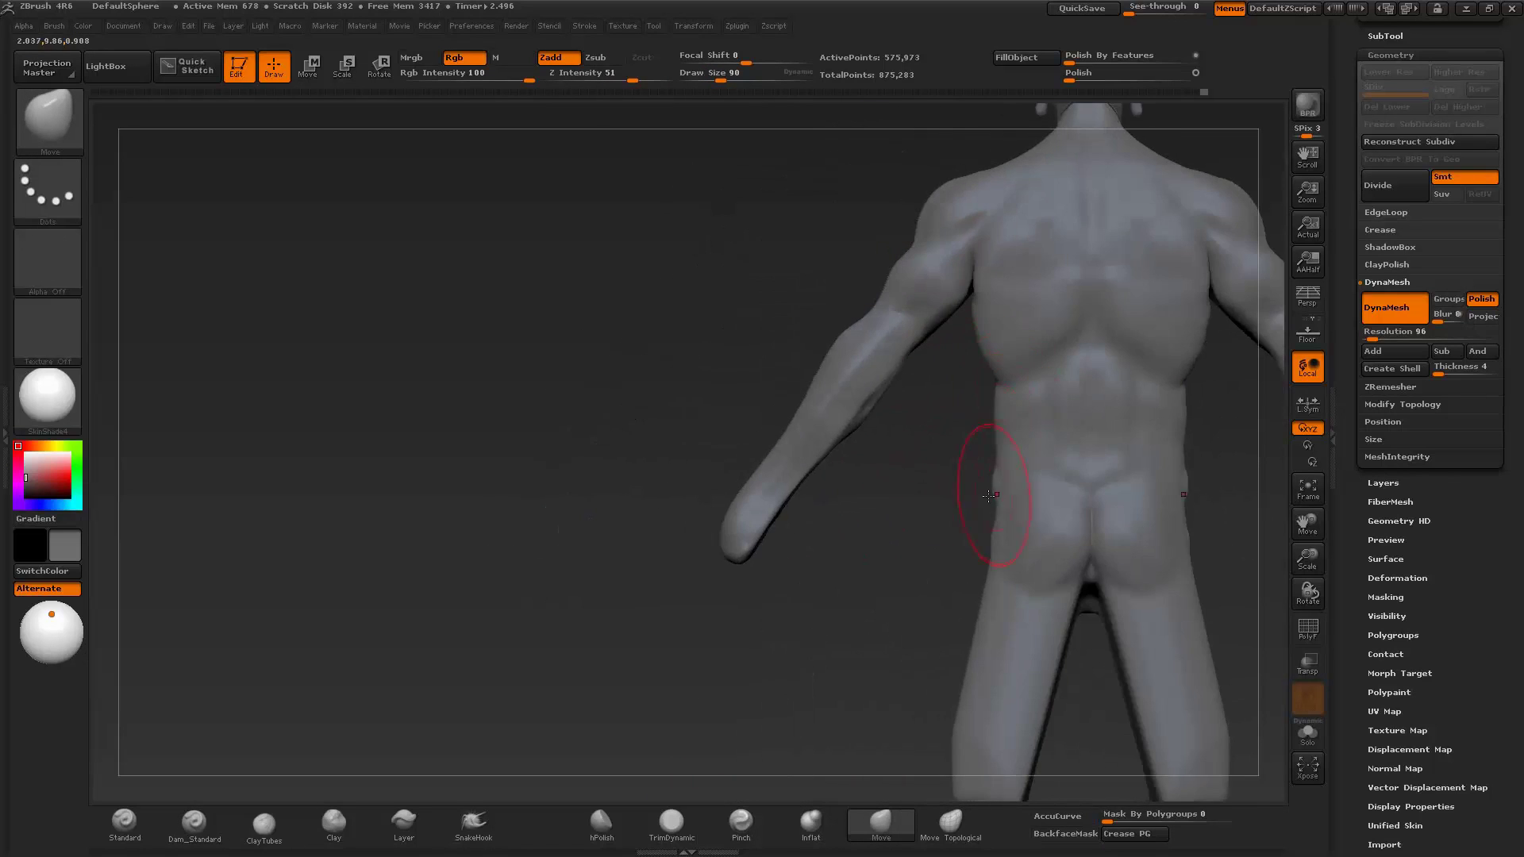
pyautogui.moveTo(987, 488); pyautogui.dragTo(1019, 357)
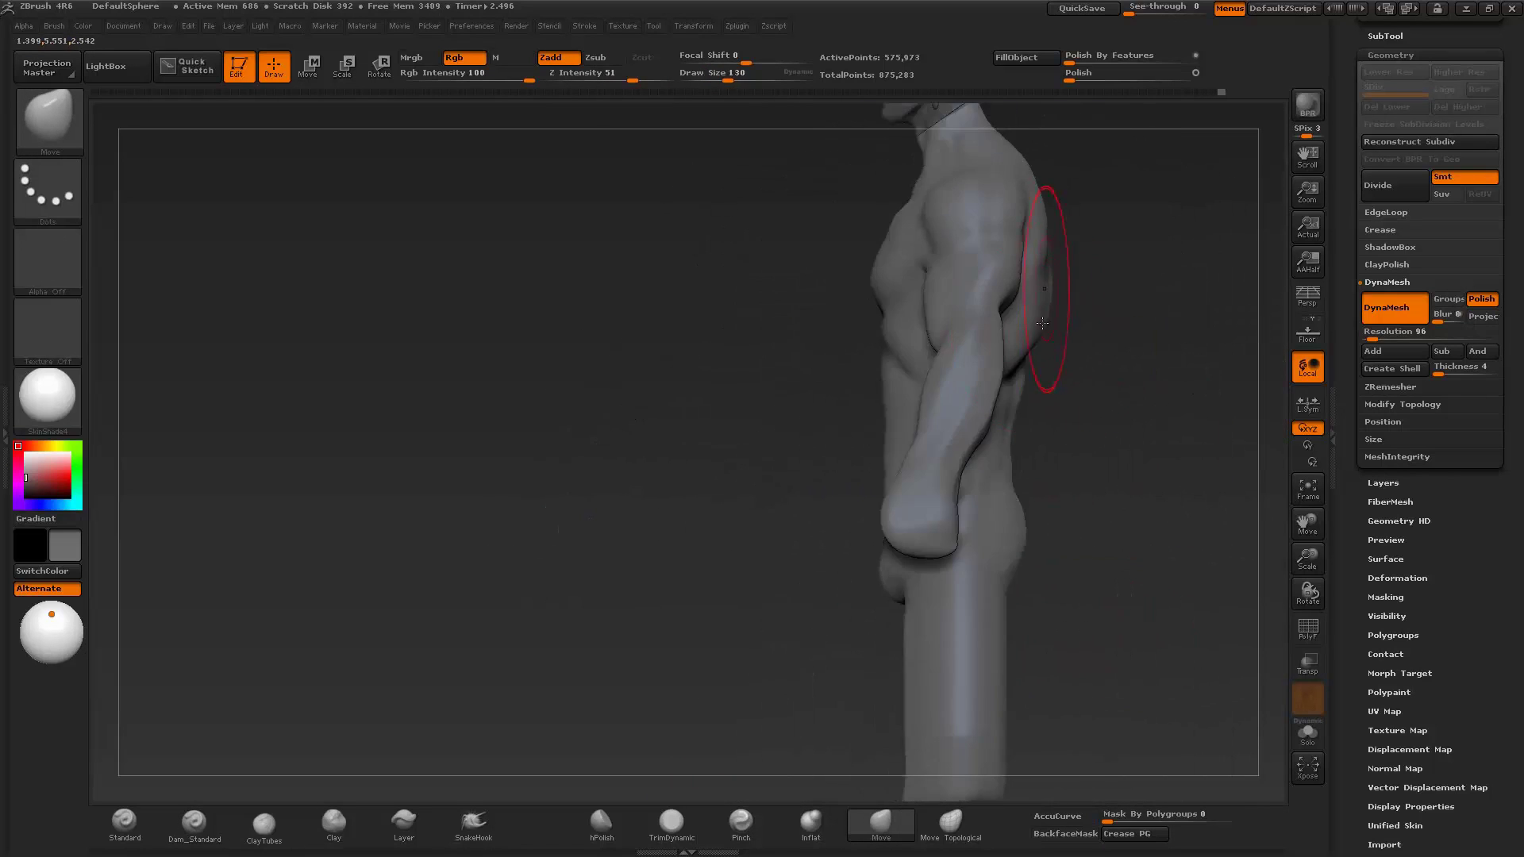
pyautogui.moveTo(1038, 255)
pyautogui.mouseDown()
pyautogui.moveTo(1021, 374)
pyautogui.moveTo(1182, 555)
pyautogui.moveTo(855, 493)
pyautogui.moveTo(777, 636)
pyautogui.moveTo(1056, 491)
pyautogui.mouseUp()
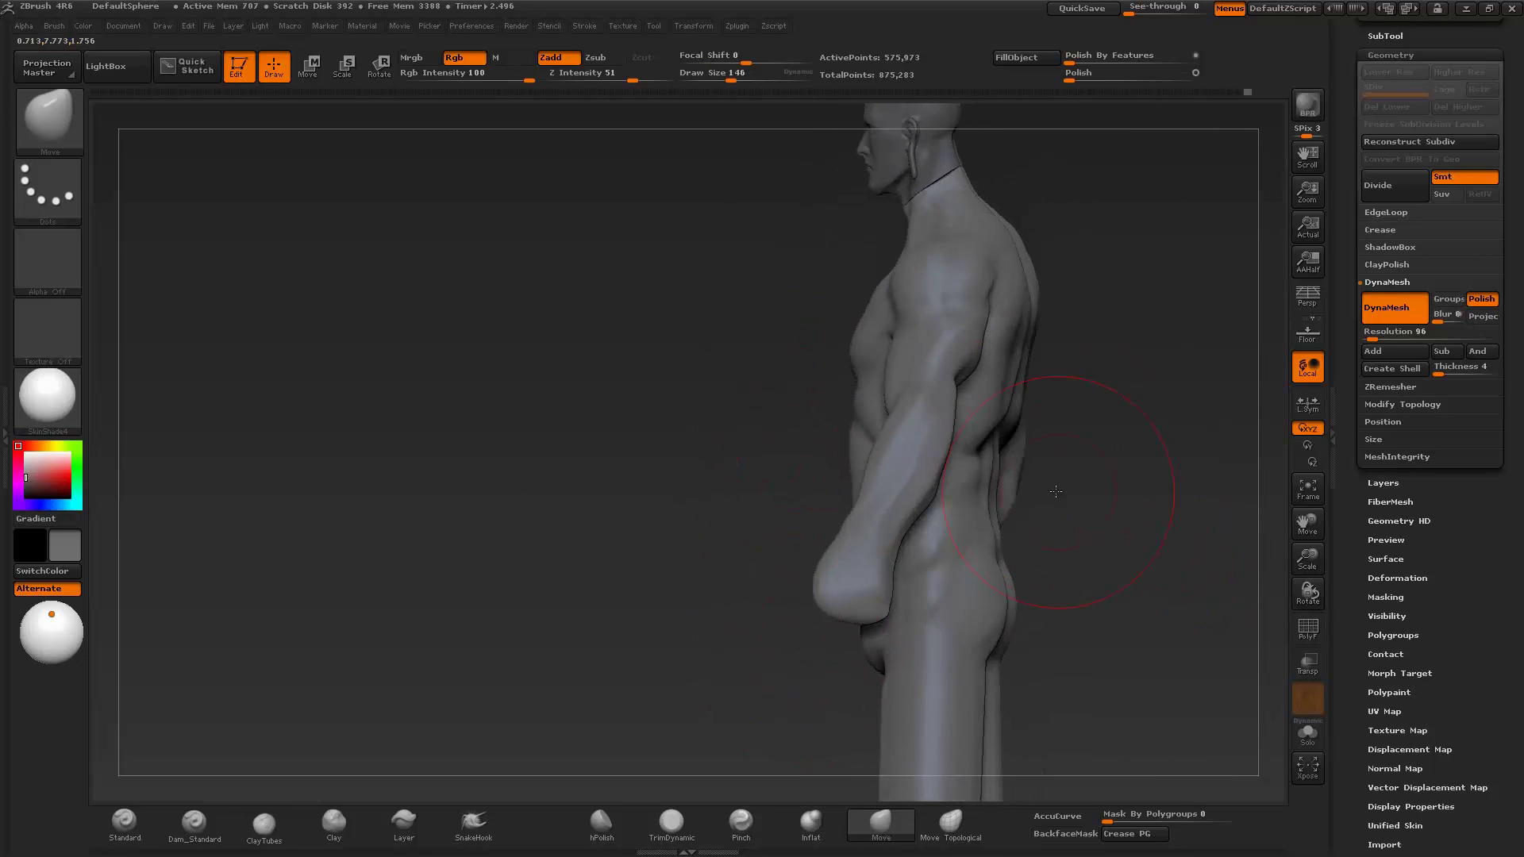
pyautogui.moveTo(981, 427)
pyautogui.mouseDown()
pyautogui.moveTo(1075, 687)
pyautogui.moveTo(1041, 566)
pyautogui.moveTo(919, 339)
pyautogui.mouseUp()
# - Pull both legs longer with Move and add a mirrored ClayTubes stroke along the thighs
pyautogui.click(264, 824)
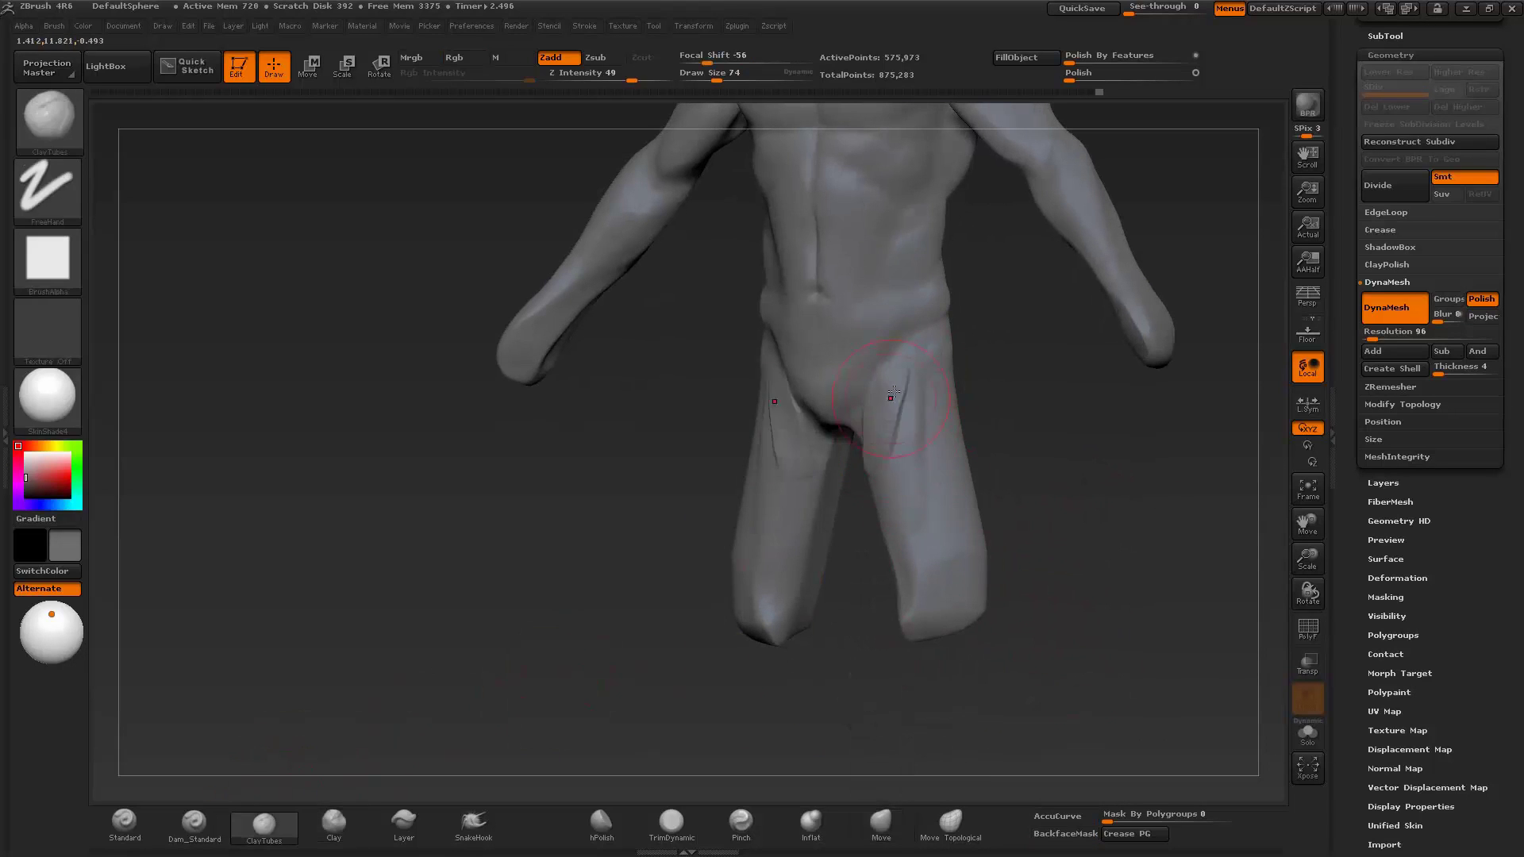
pyautogui.moveTo(993, 555); pyautogui.dragTo(940, 794)
pyautogui.click(881, 823)
pyautogui.moveTo(933, 635); pyautogui.dragTo(939, 698)
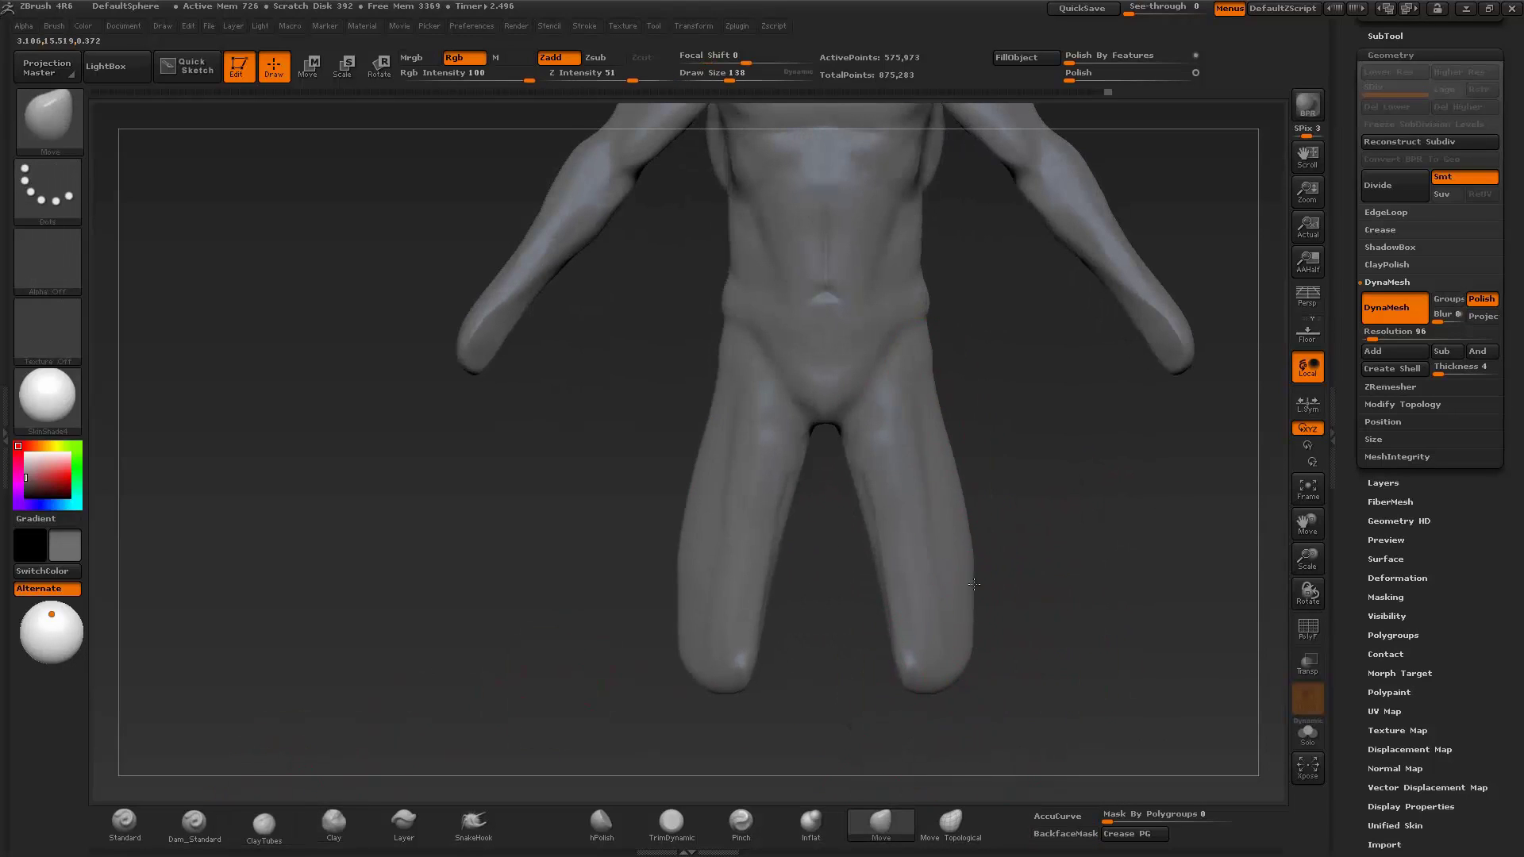
pyautogui.moveTo(822, 205)
pyautogui.mouseDown()
pyautogui.moveTo(1055, 429)
pyautogui.moveTo(973, 622)
pyautogui.moveTo(913, 698)
pyautogui.moveTo(1017, 575)
pyautogui.moveTo(847, 639)
pyautogui.mouseUp()
pyautogui.click(195, 824)
pyautogui.click(279, 843)
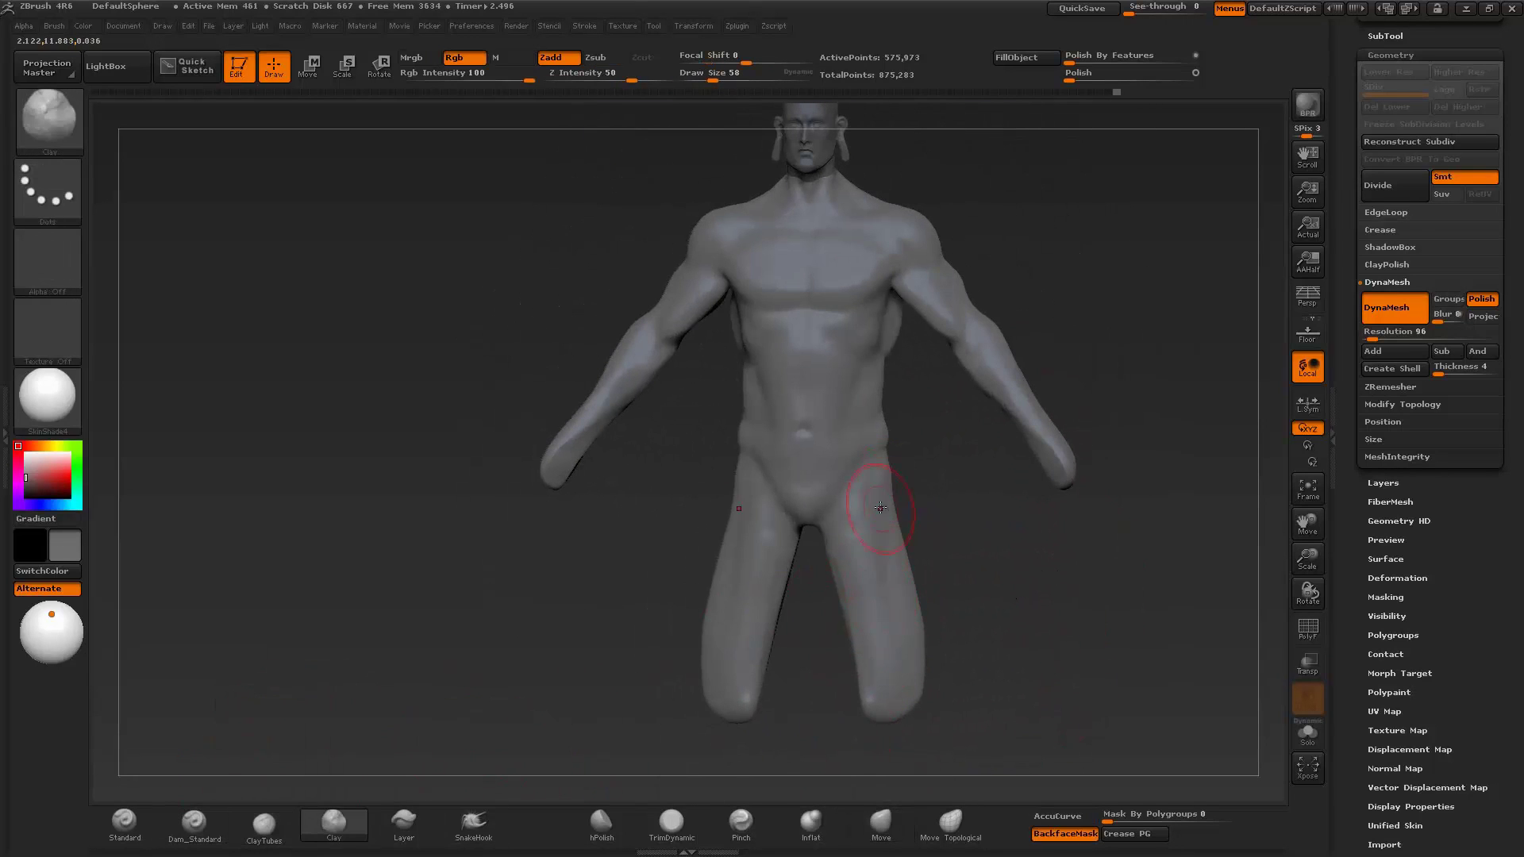
pyautogui.moveTo(871, 573); pyautogui.dragTo(888, 500)
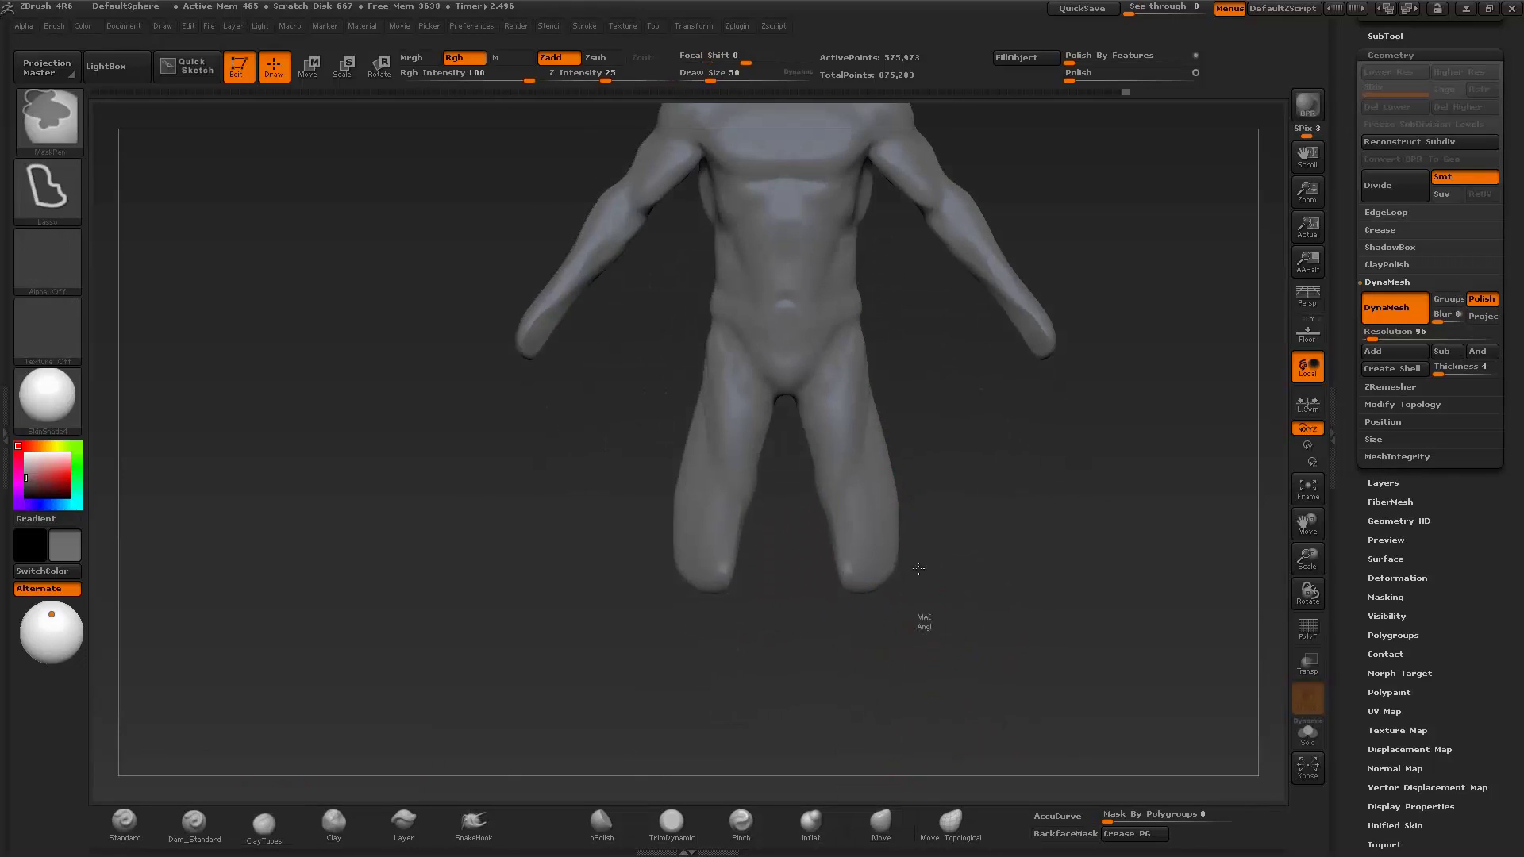
# - Stretch the masked right leg longer along a Transpose Move line
pyautogui.press('w')
pyautogui.moveTo(879, 385); pyautogui.dragTo(879, 603)
pyautogui.moveTo(1032, 596); pyautogui.dragTo(897, 604)
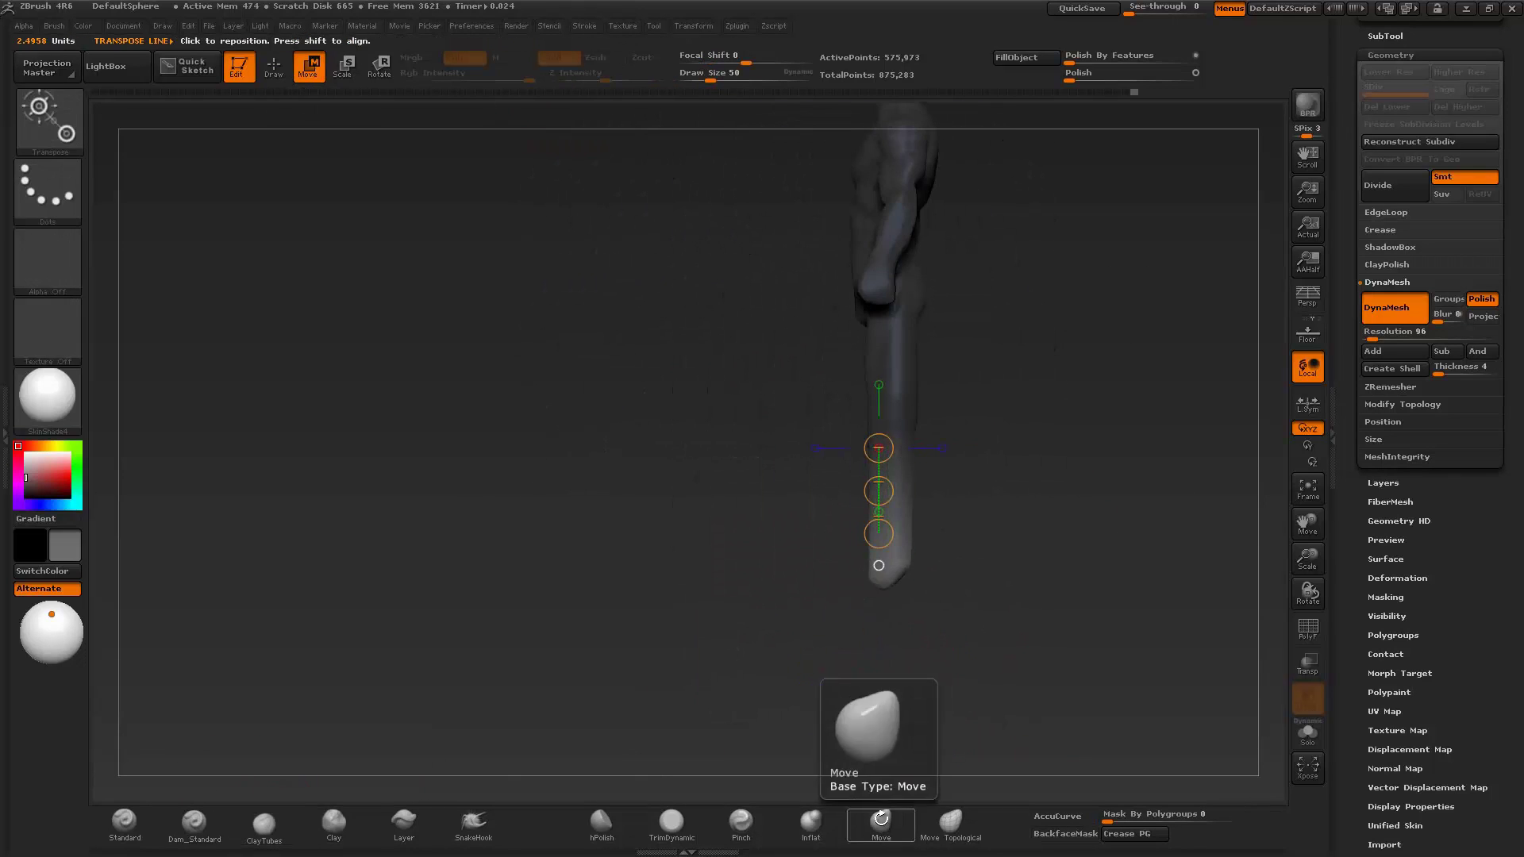
pyautogui.click(881, 821)
# - Inspect the legs and ankles from several angles and smooth the inner thighs
pyautogui.moveTo(782, 647)
pyautogui.mouseDown()
pyautogui.moveTo(1012, 616)
pyautogui.moveTo(889, 407)
pyautogui.mouseUp()
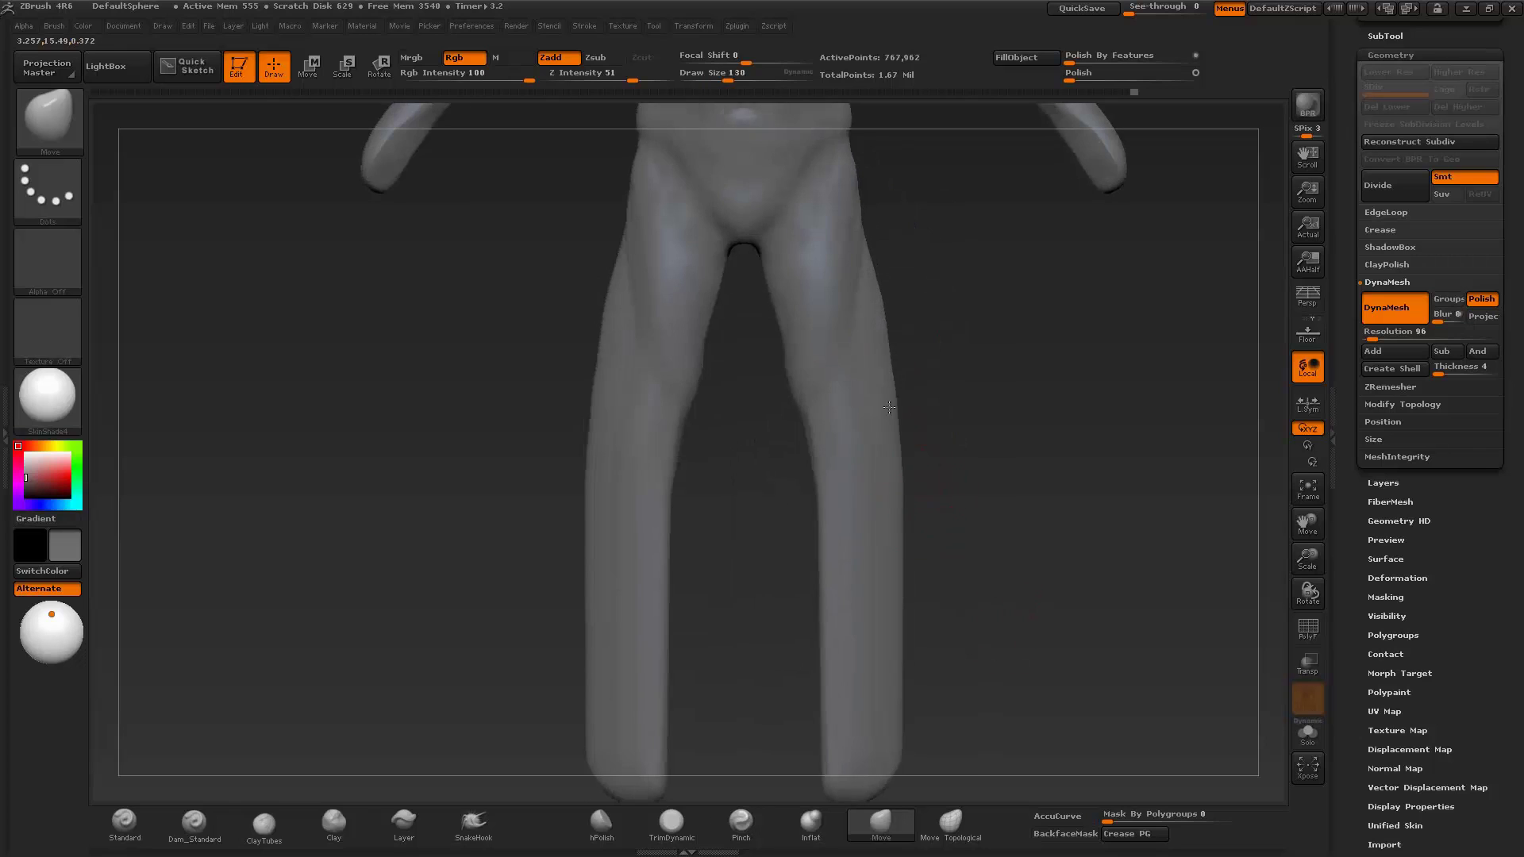
pyautogui.moveTo(991, 615); pyautogui.dragTo(840, 282)
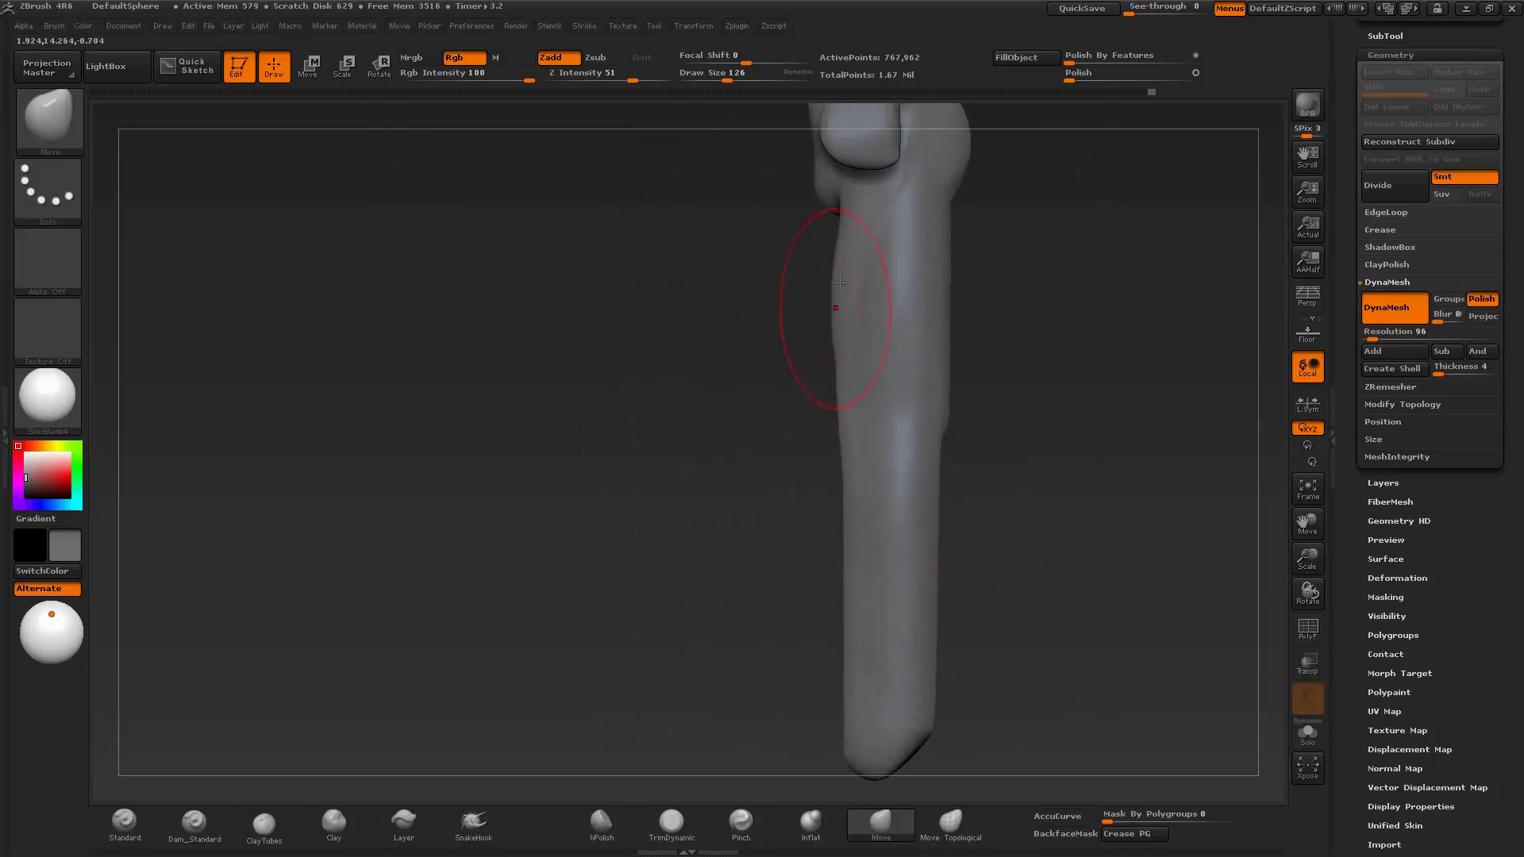
pyautogui.moveTo(816, 339)
pyautogui.mouseDown()
pyautogui.moveTo(747, 667)
pyautogui.moveTo(948, 373)
pyautogui.mouseUp()
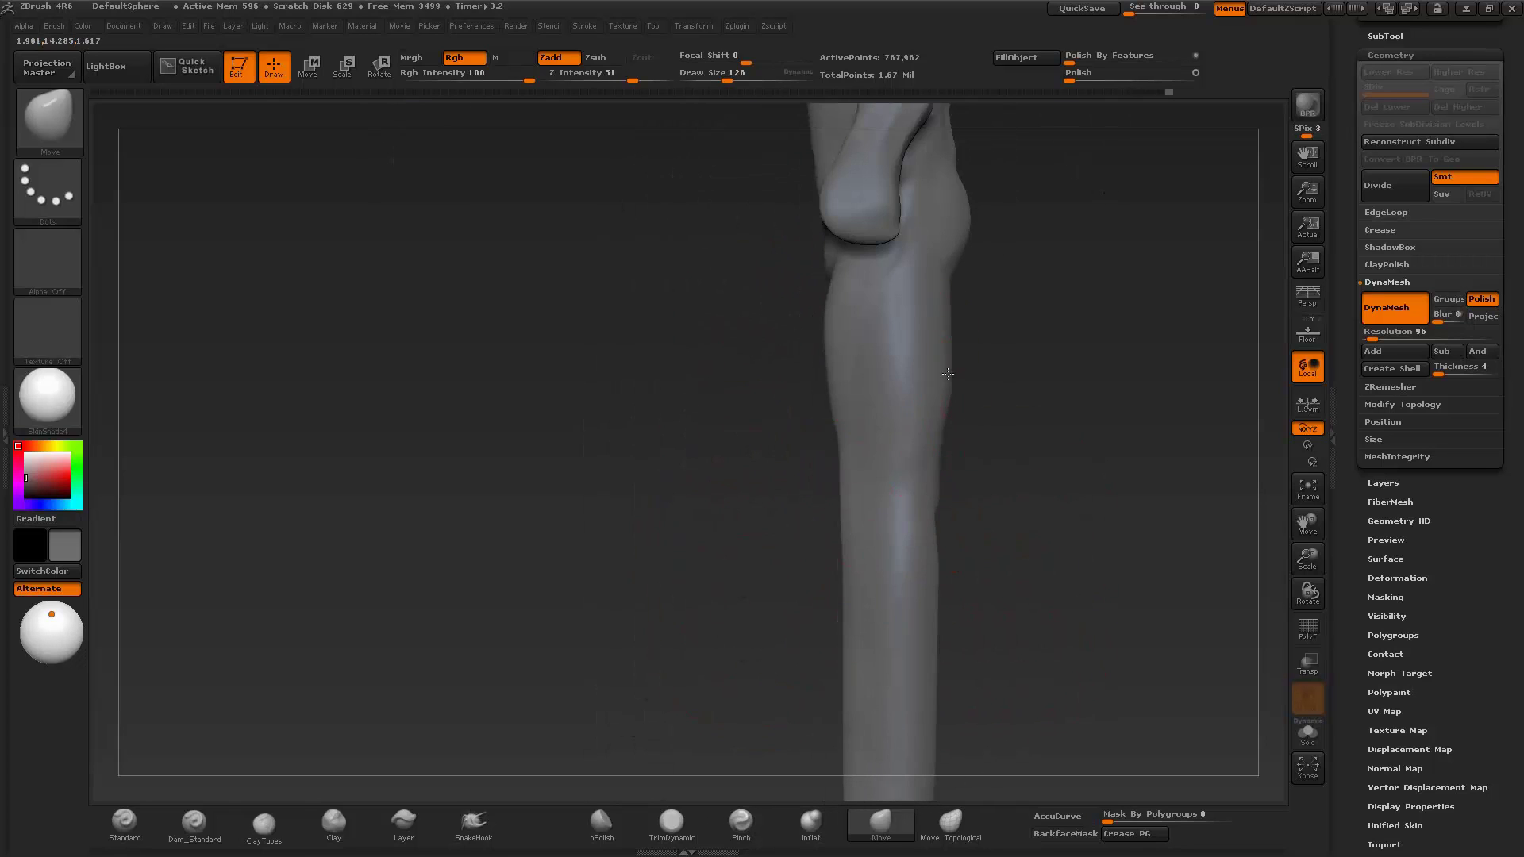
pyautogui.moveTo(843, 515); pyautogui.dragTo(830, 656)
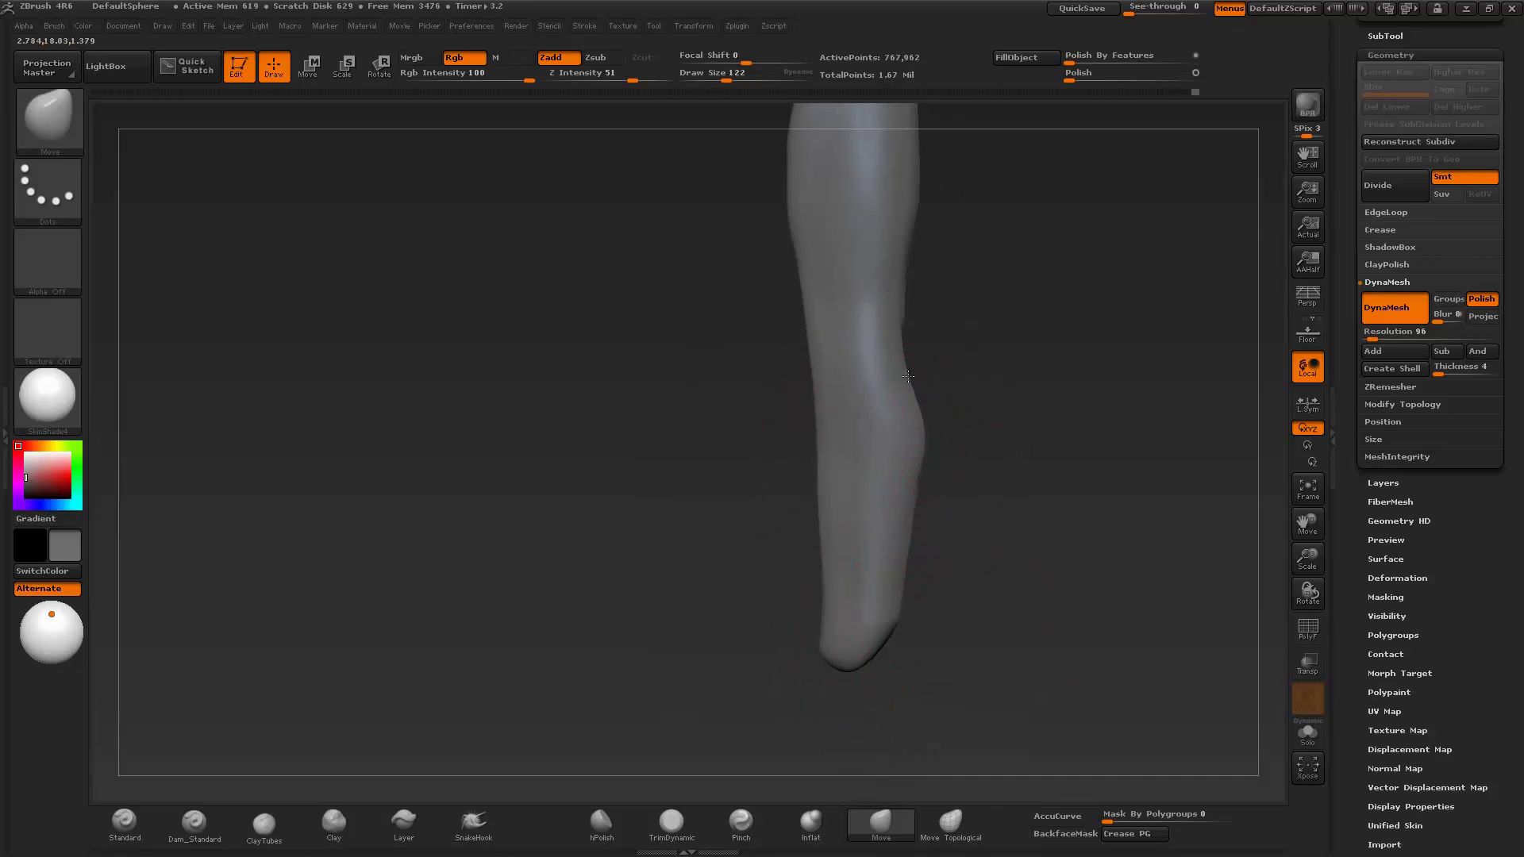
pyautogui.moveTo(829, 421)
pyautogui.mouseDown()
pyautogui.moveTo(943, 443)
pyautogui.moveTo(754, 357)
pyautogui.mouseUp()
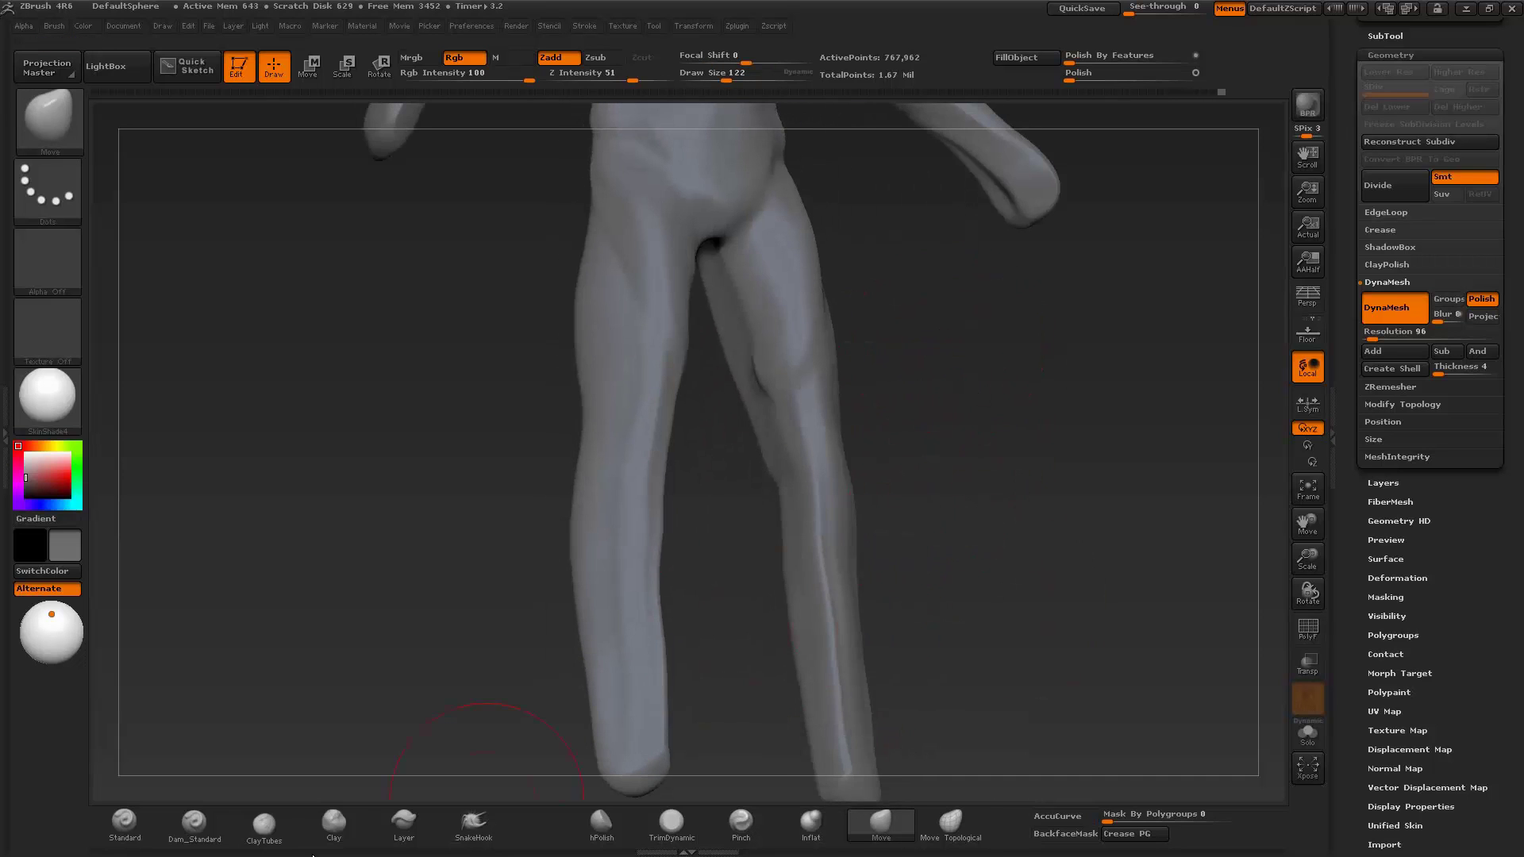
pyautogui.keyDown('shift'); pyautogui.moveTo(714, 270); pyautogui.dragTo(750, 373); pyautogui.keyUp('shift')
# - Smooth the back of the thigh and add ClayTubes strokes to the back of the right thigh
pyautogui.moveTo(953, 396)
pyautogui.mouseDown()
pyautogui.moveTo(646, 289)
pyautogui.moveTo(646, 255)
pyautogui.mouseUp()
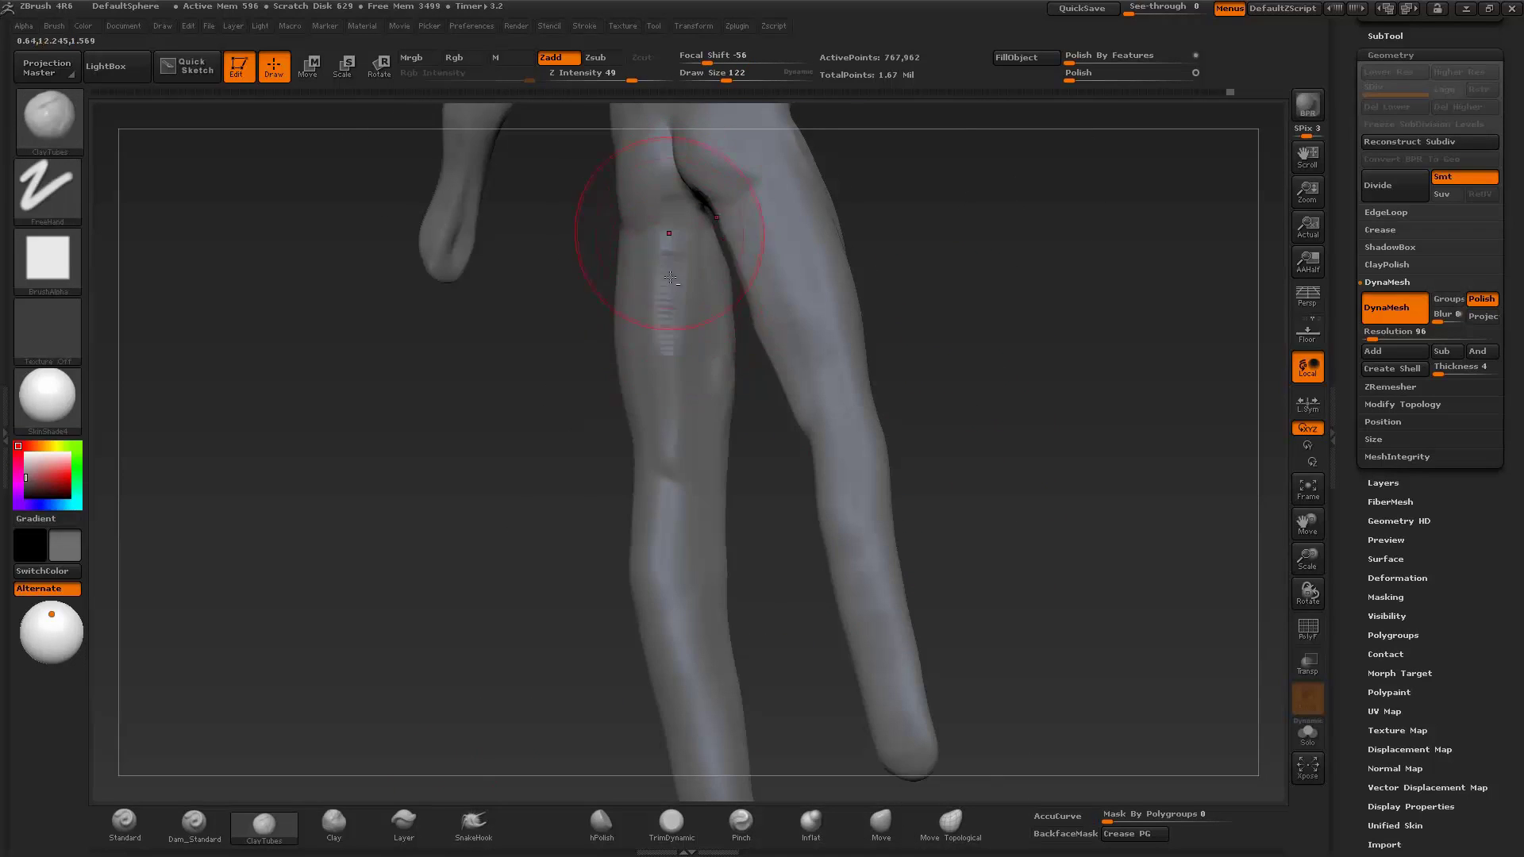
pyautogui.moveTo(992, 397)
pyautogui.mouseDown()
pyautogui.moveTo(712, 306)
pyautogui.moveTo(913, 334)
pyautogui.mouseUp()
pyautogui.click(264, 825)
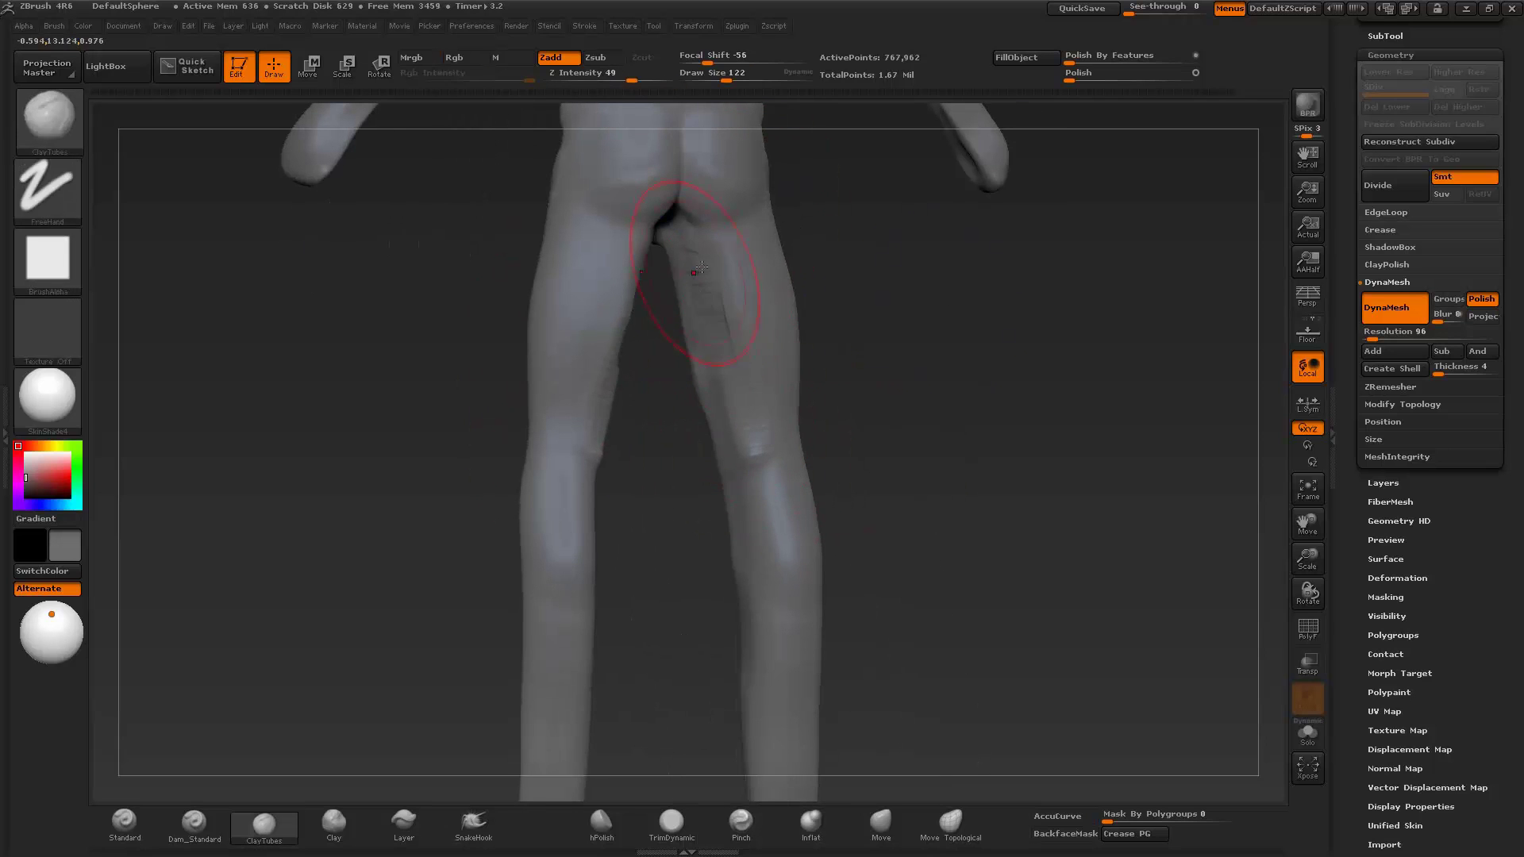
pyautogui.moveTo(714, 294)
pyautogui.mouseDown()
pyautogui.moveTo(742, 458)
pyautogui.moveTo(803, 500)
pyautogui.moveTo(830, 545)
pyautogui.moveTo(873, 476)
pyautogui.moveTo(750, 614)
pyautogui.mouseUp()
# - Undo the clay strokes on the calves and reframe the torso and thighs
pyautogui.click(881, 825)
pyautogui.hotkey('ctrl', 'z')
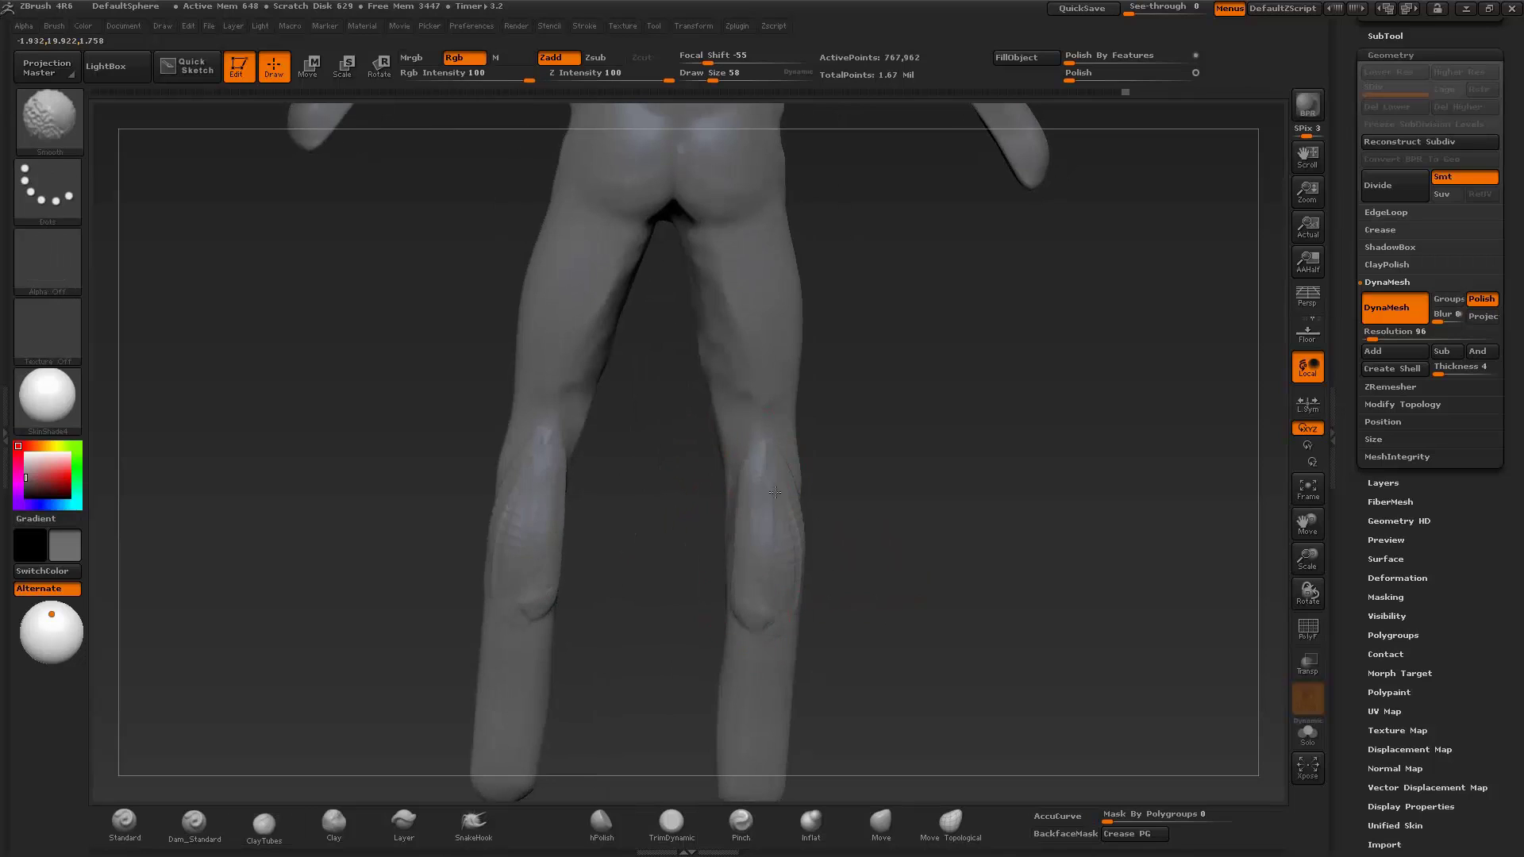
pyautogui.moveTo(919, 545)
pyautogui.mouseDown()
pyautogui.moveTo(781, 624)
pyautogui.moveTo(743, 694)
pyautogui.mouseUp()
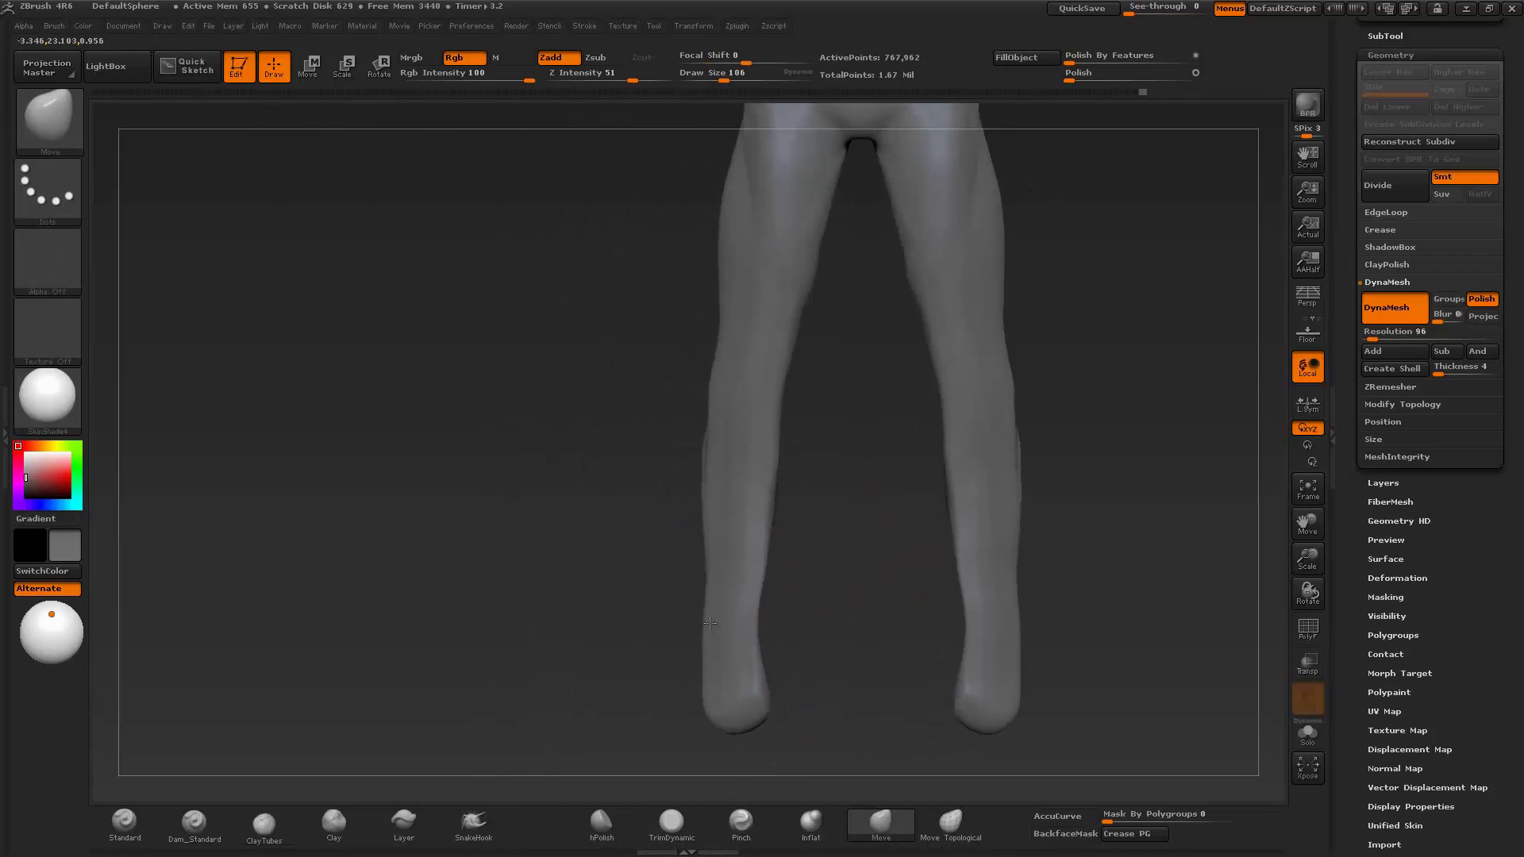
pyautogui.click(264, 825)
pyautogui.moveTo(953, 209)
pyautogui.keyDown('alt'); pyautogui.mouseDown()
pyautogui.moveTo(895, 439)
pyautogui.moveTo(884, 431)
pyautogui.moveTo(895, 638)
pyautogui.moveTo(926, 629)
pyautogui.moveTo(901, 715)
pyautogui.mouseUp(); pyautogui.keyUp('alt')
# - Carve and build up the hips and thighs with Dam_Standard, ClayTubes and Move
pyautogui.press('b')
pyautogui.press('d')
pyautogui.press('s')
pyautogui.press('b')
pyautogui.press('c')
pyautogui.press('t')
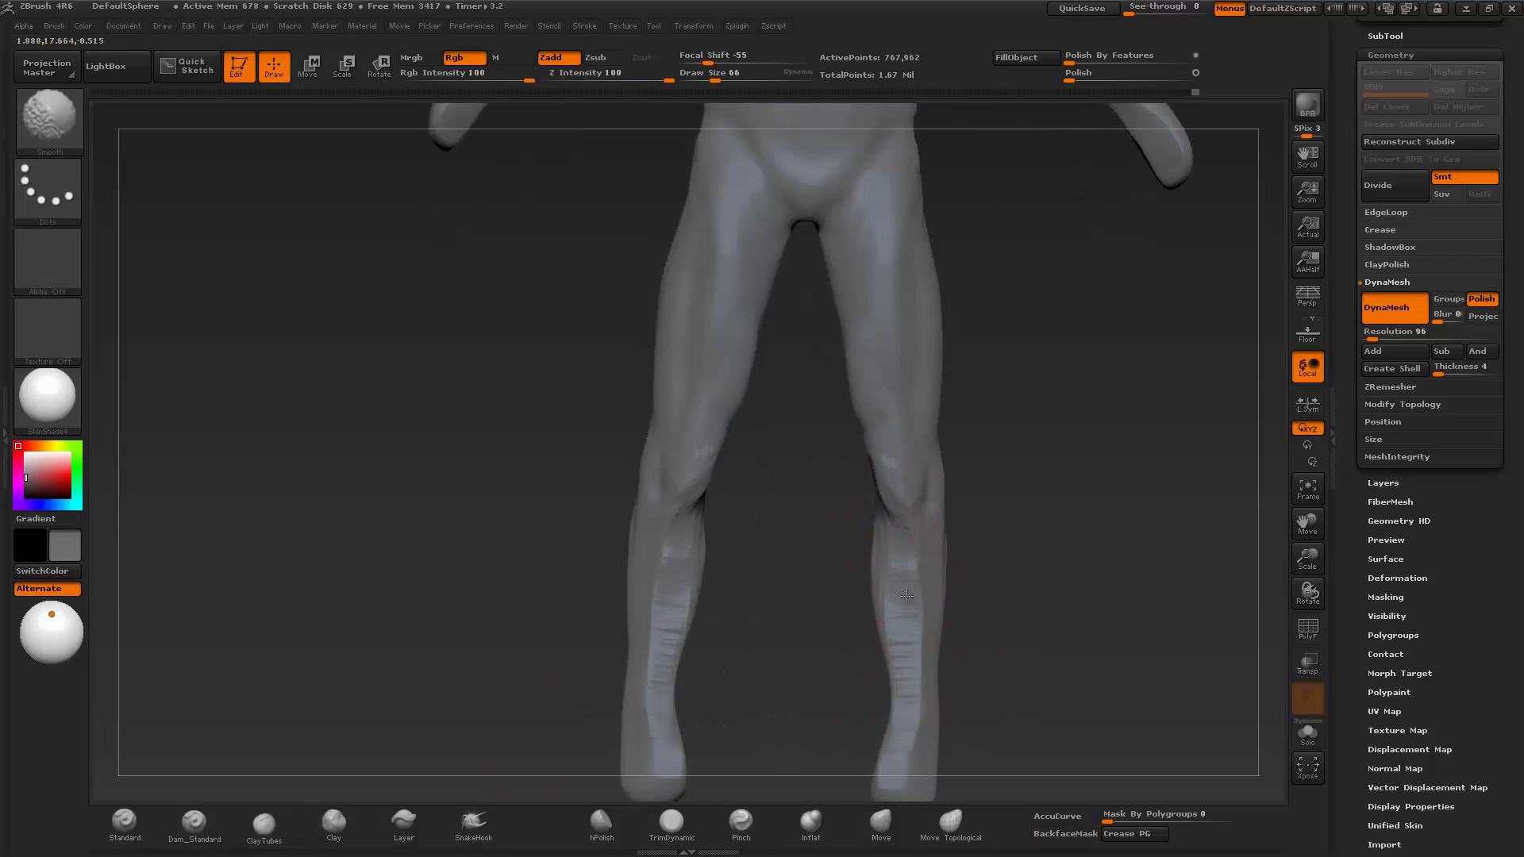
pyautogui.moveTo(991, 618)
pyautogui.mouseDown()
pyautogui.moveTo(888, 442)
pyautogui.moveTo(983, 654)
pyautogui.moveTo(891, 612)
pyautogui.moveTo(912, 368)
pyautogui.moveTo(866, 487)
pyautogui.moveTo(945, 602)
pyautogui.moveTo(715, 664)
pyautogui.moveTo(915, 570)
pyautogui.moveTo(888, 435)
pyautogui.mouseUp()
pyautogui.click(882, 822)
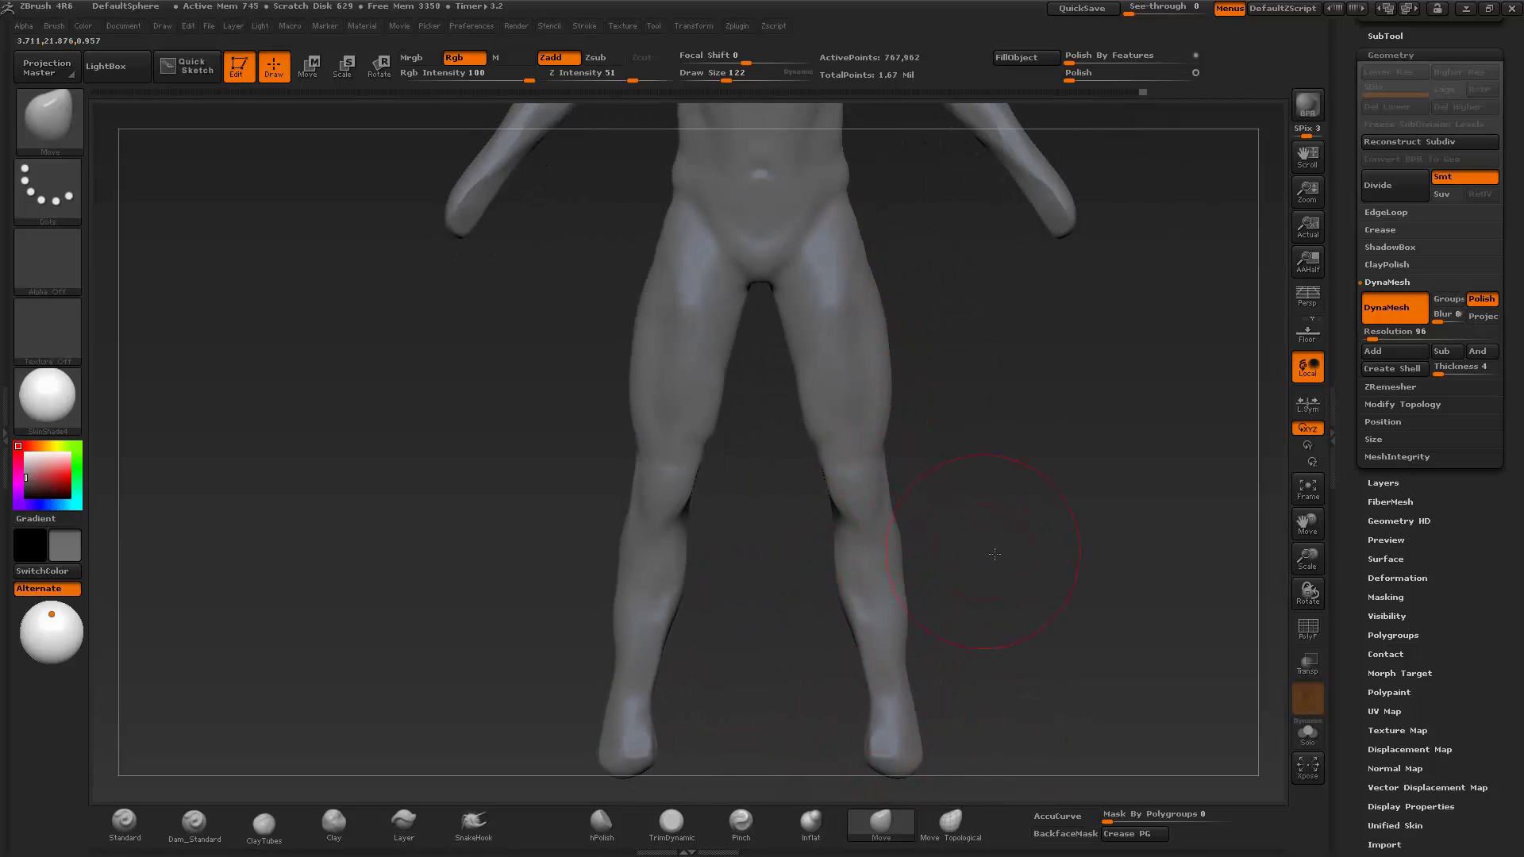
pyautogui.moveTo(994, 554)
pyautogui.mouseDown()
pyautogui.moveTo(738, 640)
pyautogui.moveTo(709, 502)
pyautogui.moveTo(1094, 630)
pyautogui.moveTo(816, 543)
pyautogui.mouseUp()
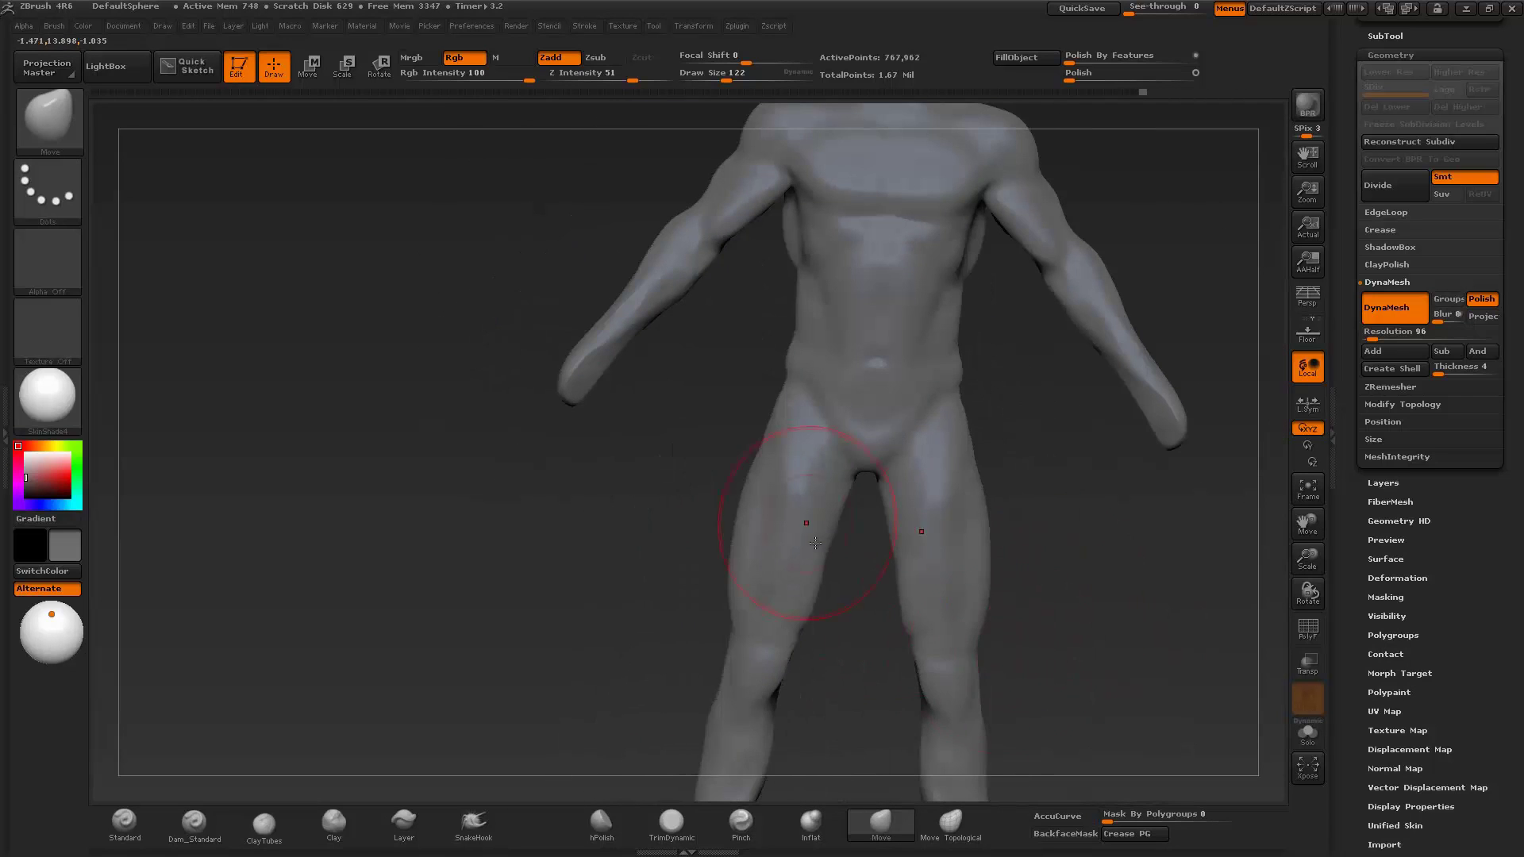
# - Carve grooves and add clay strips to the legs from new angles
pyautogui.press('b')
pyautogui.press('d')
pyautogui.press('s')
pyautogui.moveTo(948, 498)
pyautogui.mouseDown()
pyautogui.moveTo(998, 537)
pyautogui.moveTo(953, 556)
pyautogui.moveTo(939, 610)
pyautogui.moveTo(1082, 582)
pyautogui.moveTo(942, 640)
pyautogui.moveTo(1028, 534)
pyautogui.moveTo(1010, 587)
pyautogui.moveTo(878, 510)
pyautogui.moveTo(892, 436)
pyautogui.moveTo(683, 640)
pyautogui.moveTo(770, 502)
pyautogui.moveTo(948, 418)
pyautogui.mouseUp()
pyautogui.press('b')
pyautogui.press('c')
pyautogui.press('t')
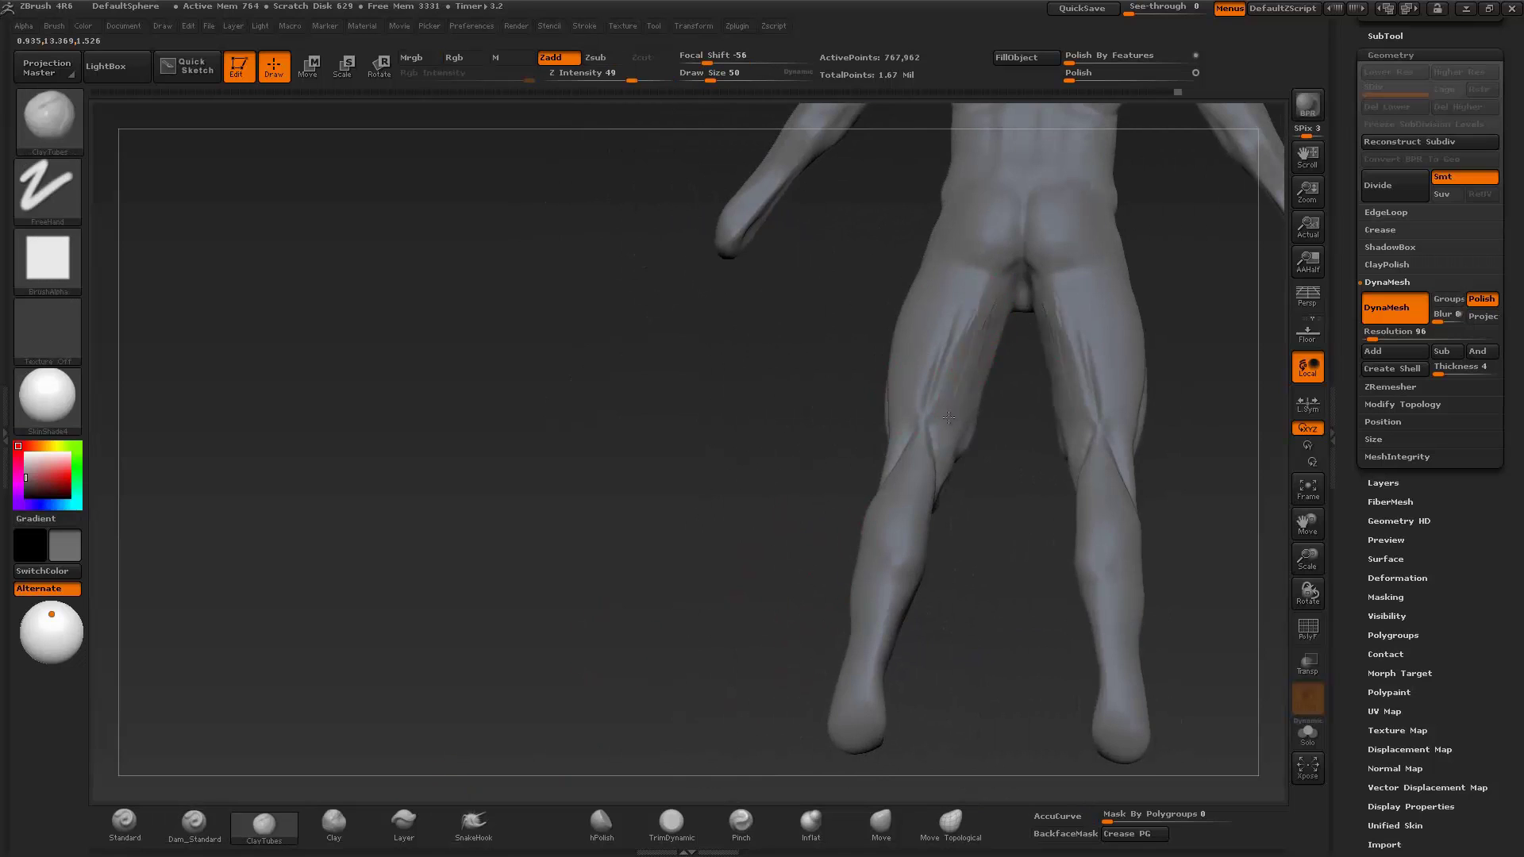
# - Define the quadriceps and knees, and smooth the lower back and buttocks
pyautogui.moveTo(987, 299); pyautogui.dragTo(987, 451)
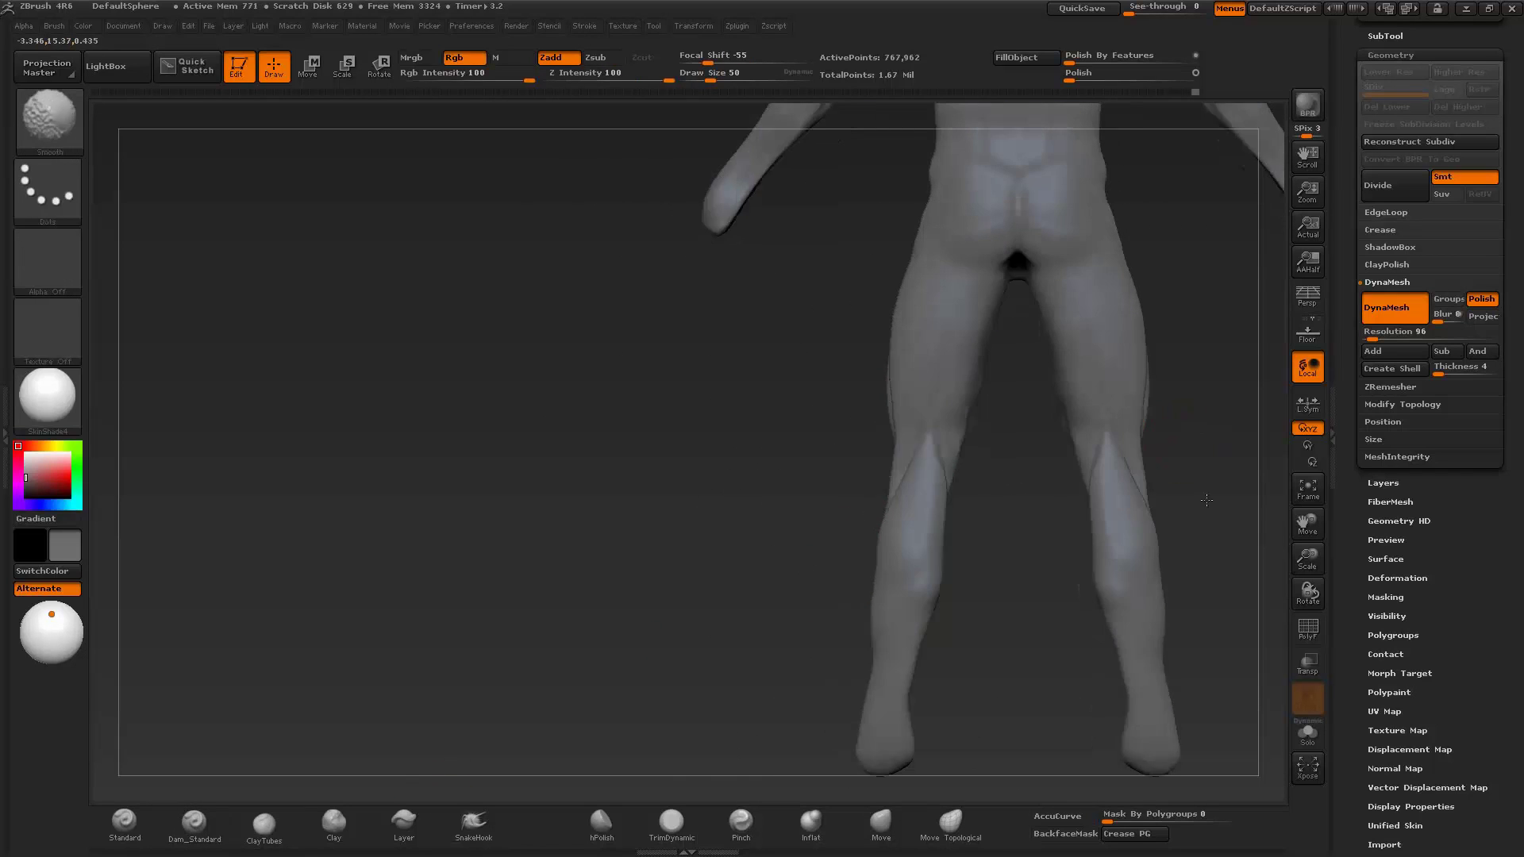
pyautogui.press('b')
pyautogui.press('d')
pyautogui.press('s')
pyautogui.moveTo(964, 198)
pyautogui.mouseDown()
pyautogui.moveTo(889, 458)
pyautogui.moveTo(923, 627)
pyautogui.moveTo(1005, 483)
pyautogui.mouseUp()
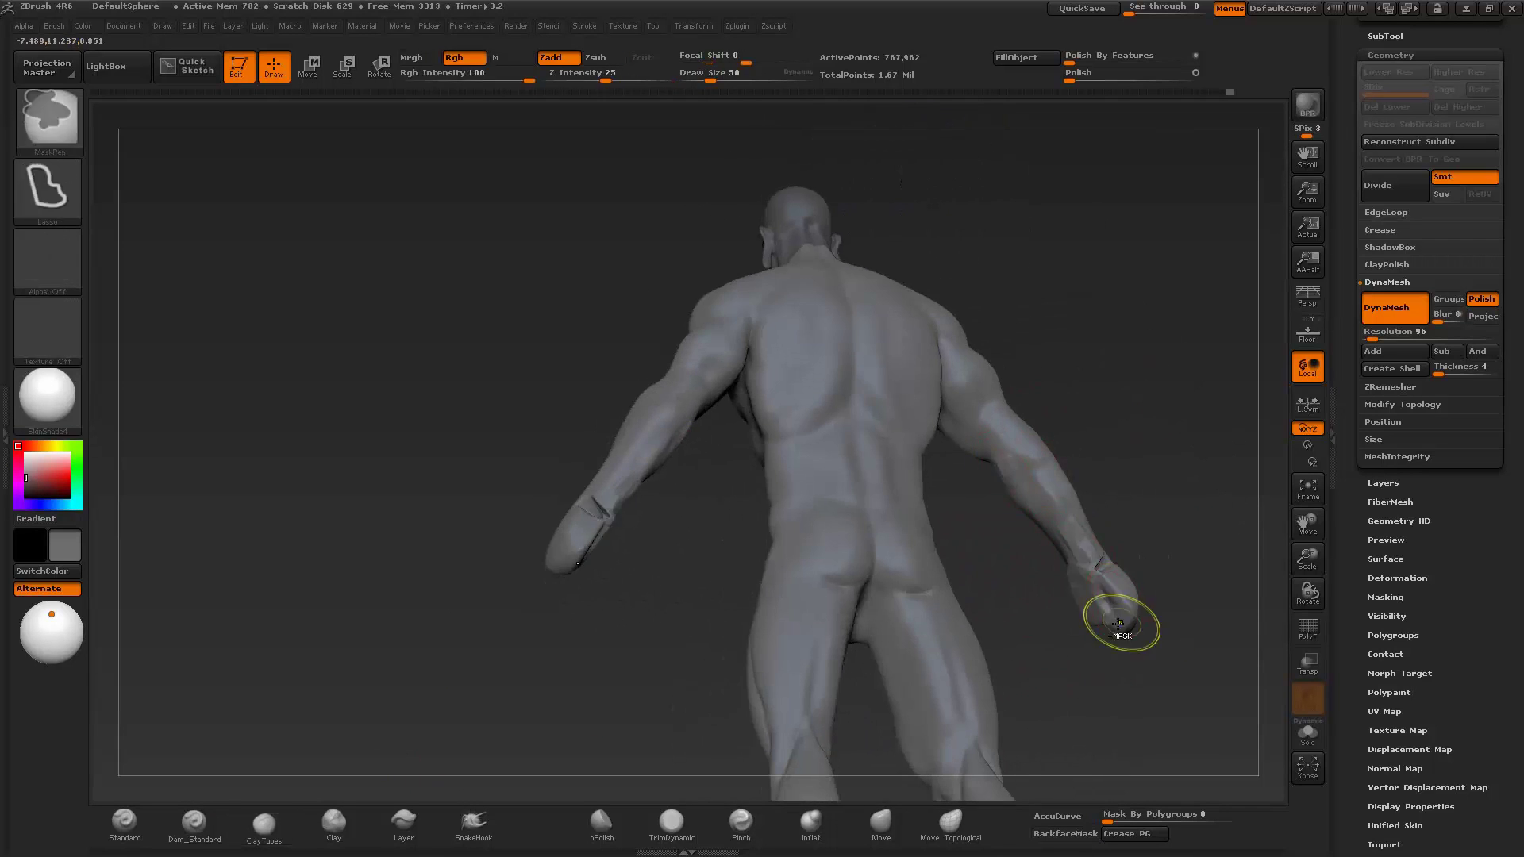
pyautogui.moveTo(1122, 619)
pyautogui.mouseDown()
pyautogui.moveTo(932, 501)
pyautogui.moveTo(913, 506)
pyautogui.mouseUp()
# - Pull the foot forward into a longer foot shape with the Move brush
pyautogui.press('b')
pyautogui.press('m')
pyautogui.press('v')
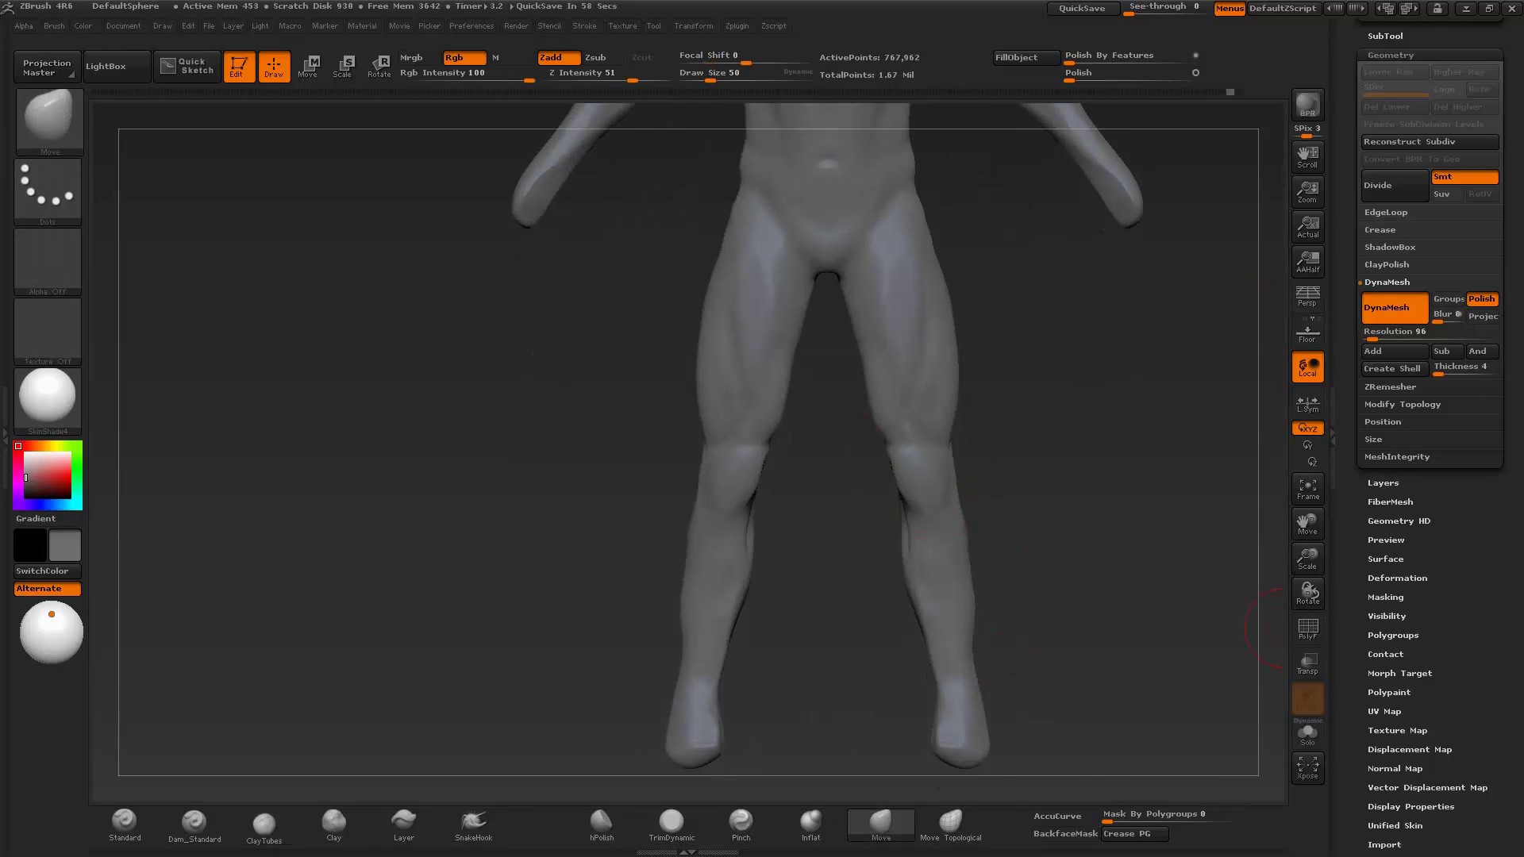
pyautogui.moveTo(893, 451); pyautogui.dragTo(1009, 676)
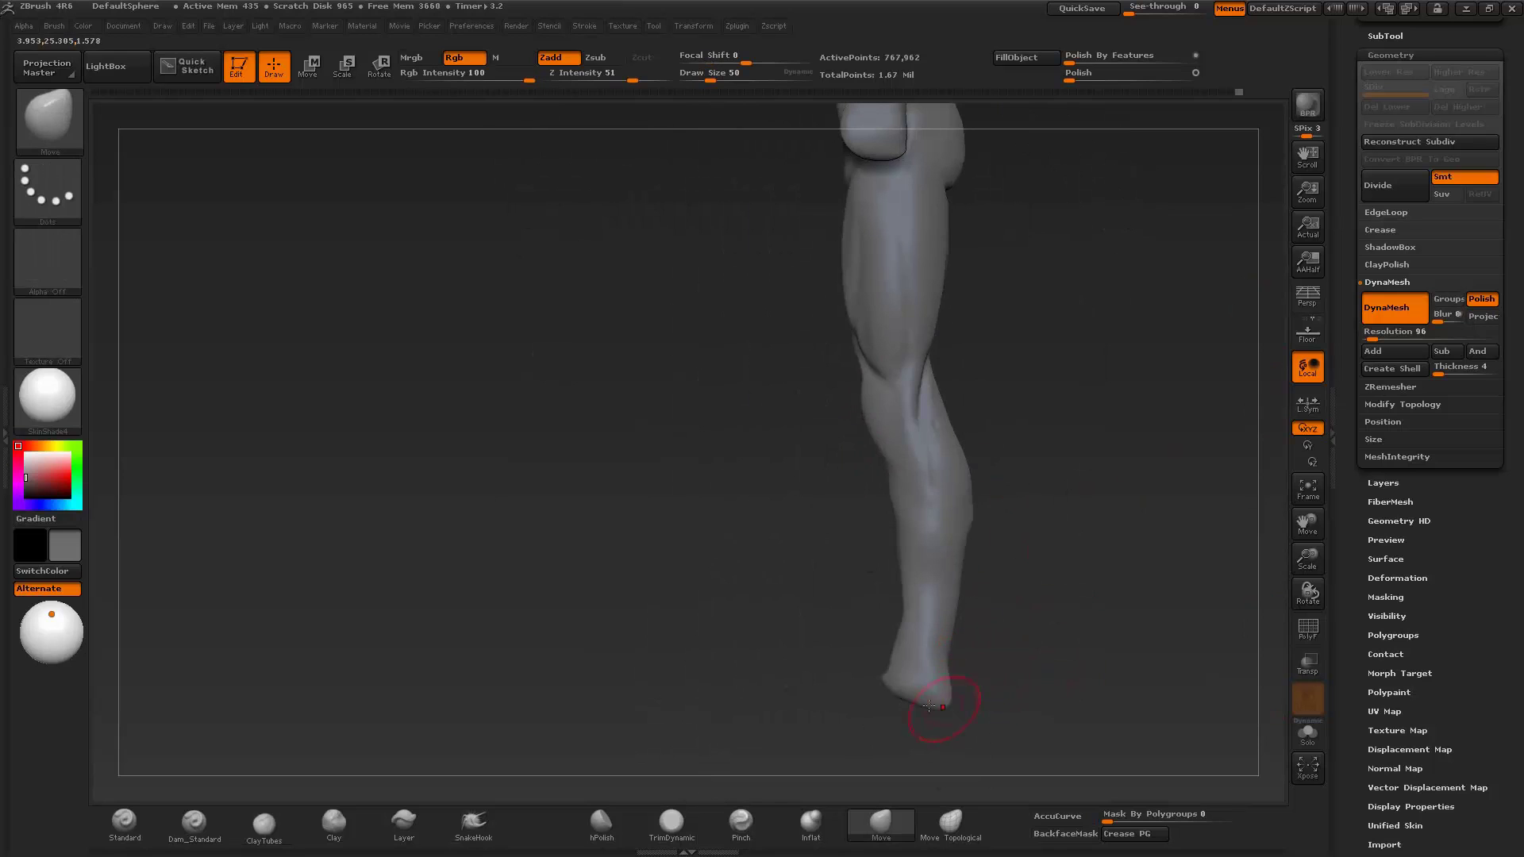
pyautogui.moveTo(929, 705)
pyautogui.mouseDown()
pyautogui.moveTo(834, 711)
pyautogui.moveTo(903, 727)
pyautogui.moveTo(1032, 603)
pyautogui.moveTo(1055, 552)
pyautogui.moveTo(973, 629)
pyautogui.moveTo(804, 690)
pyautogui.mouseUp()
# - Firm up the shins, calves and ankles with ClayTubes from back and front views
pyautogui.moveTo(933, 693); pyautogui.dragTo(556, 762)
pyautogui.click(265, 824)
pyautogui.moveTo(986, 711)
pyautogui.mouseDown()
pyautogui.moveTo(851, 687)
pyautogui.moveTo(913, 707)
pyautogui.moveTo(858, 715)
pyautogui.moveTo(944, 716)
pyautogui.moveTo(866, 680)
pyautogui.moveTo(993, 556)
pyautogui.mouseUp()
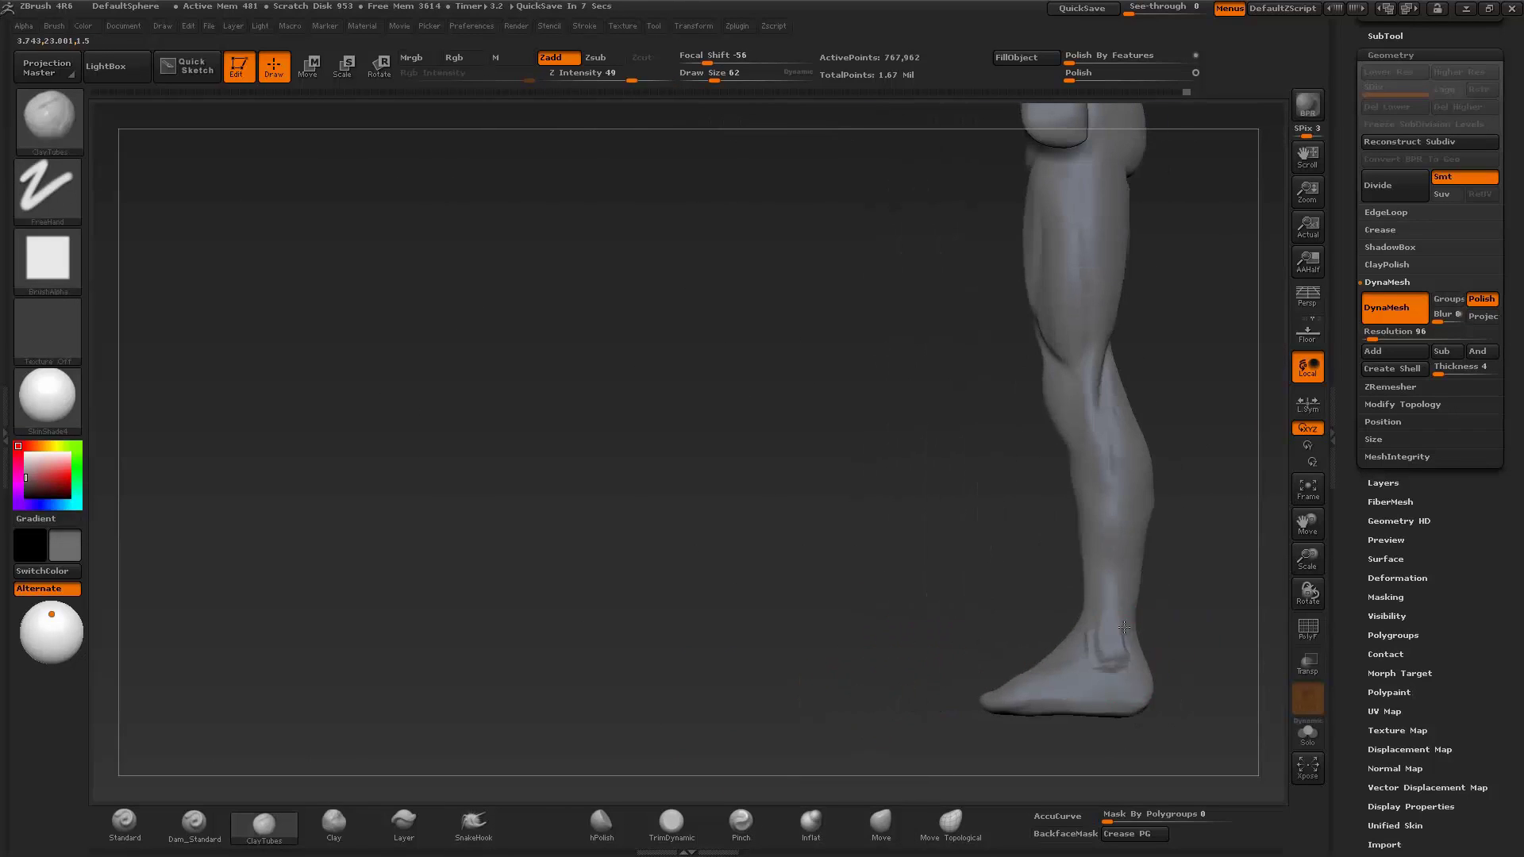
pyautogui.moveTo(1062, 408)
pyautogui.keyDown('shift'); pyautogui.mouseDown()
pyautogui.moveTo(1042, 523)
pyautogui.moveTo(970, 531)
pyautogui.mouseUp(); pyautogui.keyUp('shift')
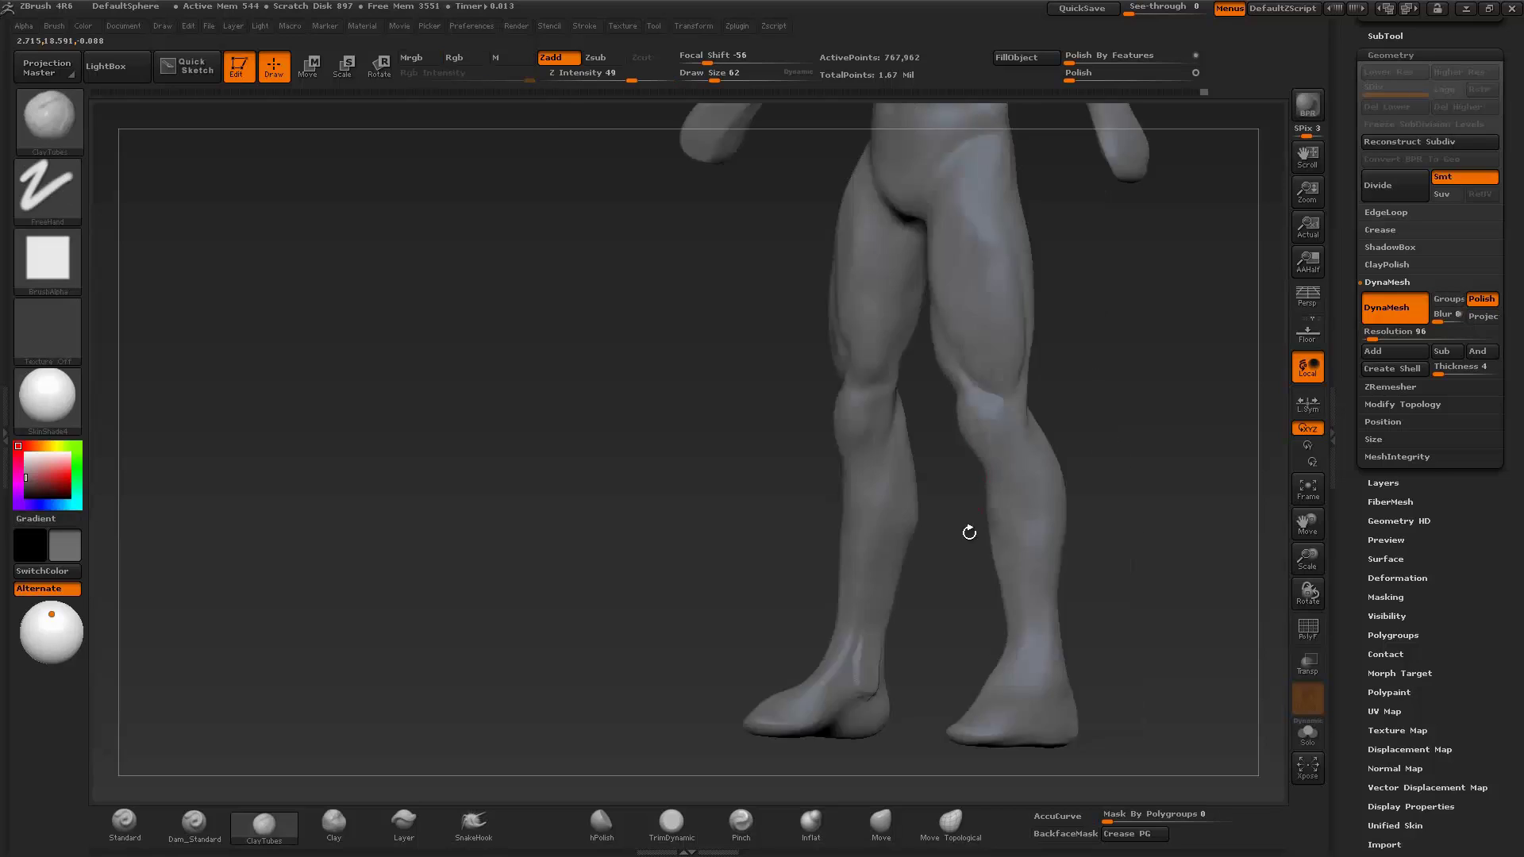
pyautogui.moveTo(973, 668)
pyautogui.keyDown('shift'); pyautogui.mouseDown()
pyautogui.moveTo(940, 662)
pyautogui.moveTo(970, 688)
pyautogui.moveTo(1045, 517)
pyautogui.moveTo(886, 574)
pyautogui.moveTo(1086, 562)
pyautogui.mouseUp(); pyautogui.keyUp('shift')
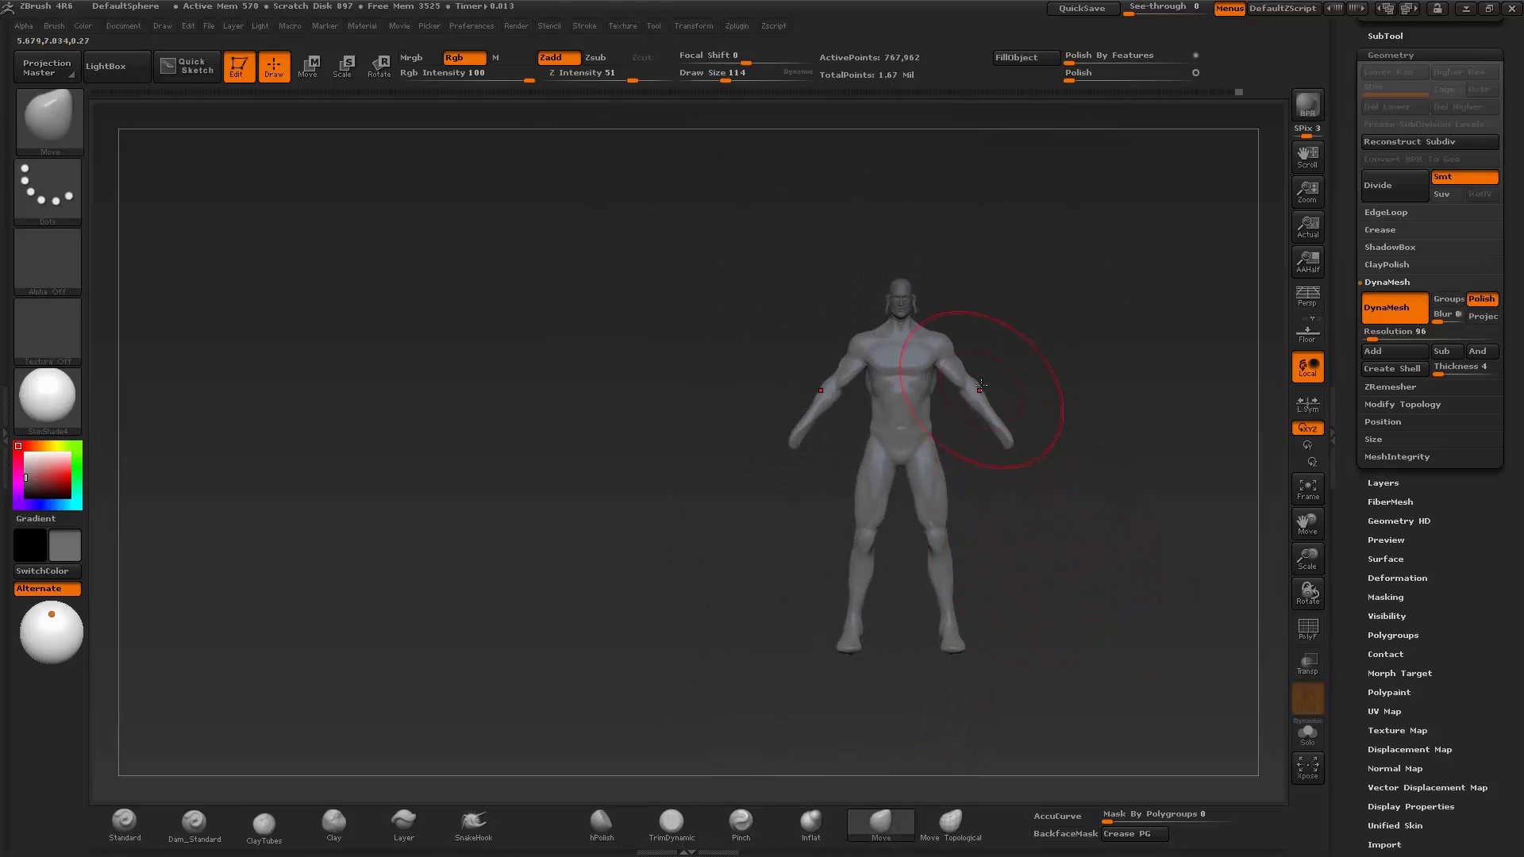
# - Reshape the waist with ClayTubes from a close back view
pyautogui.moveTo(981, 392); pyautogui.dragTo(925, 578)
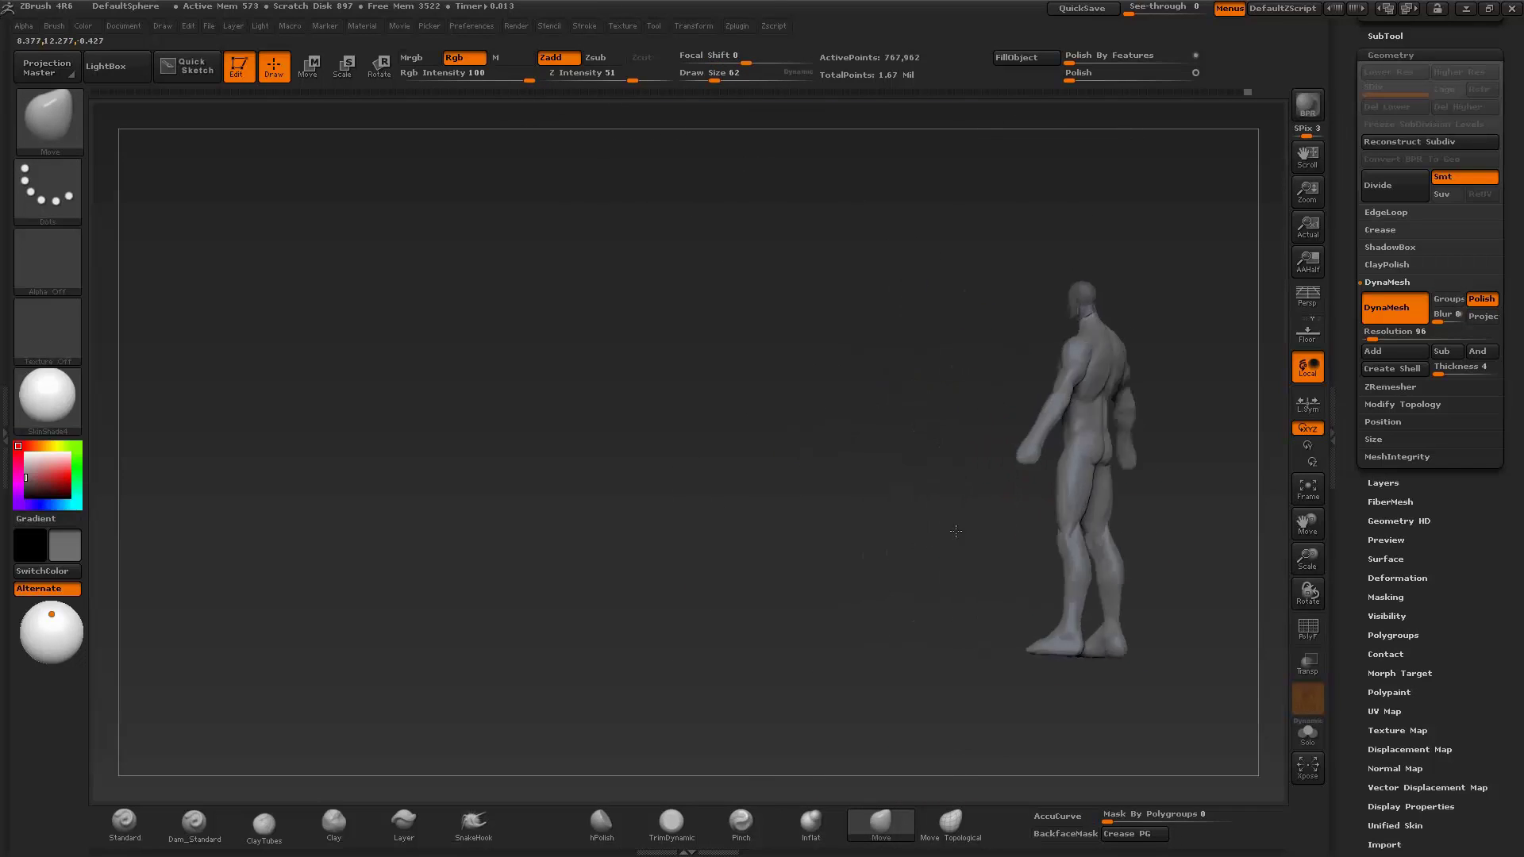
pyautogui.moveTo(985, 493); pyautogui.dragTo(985, 412)
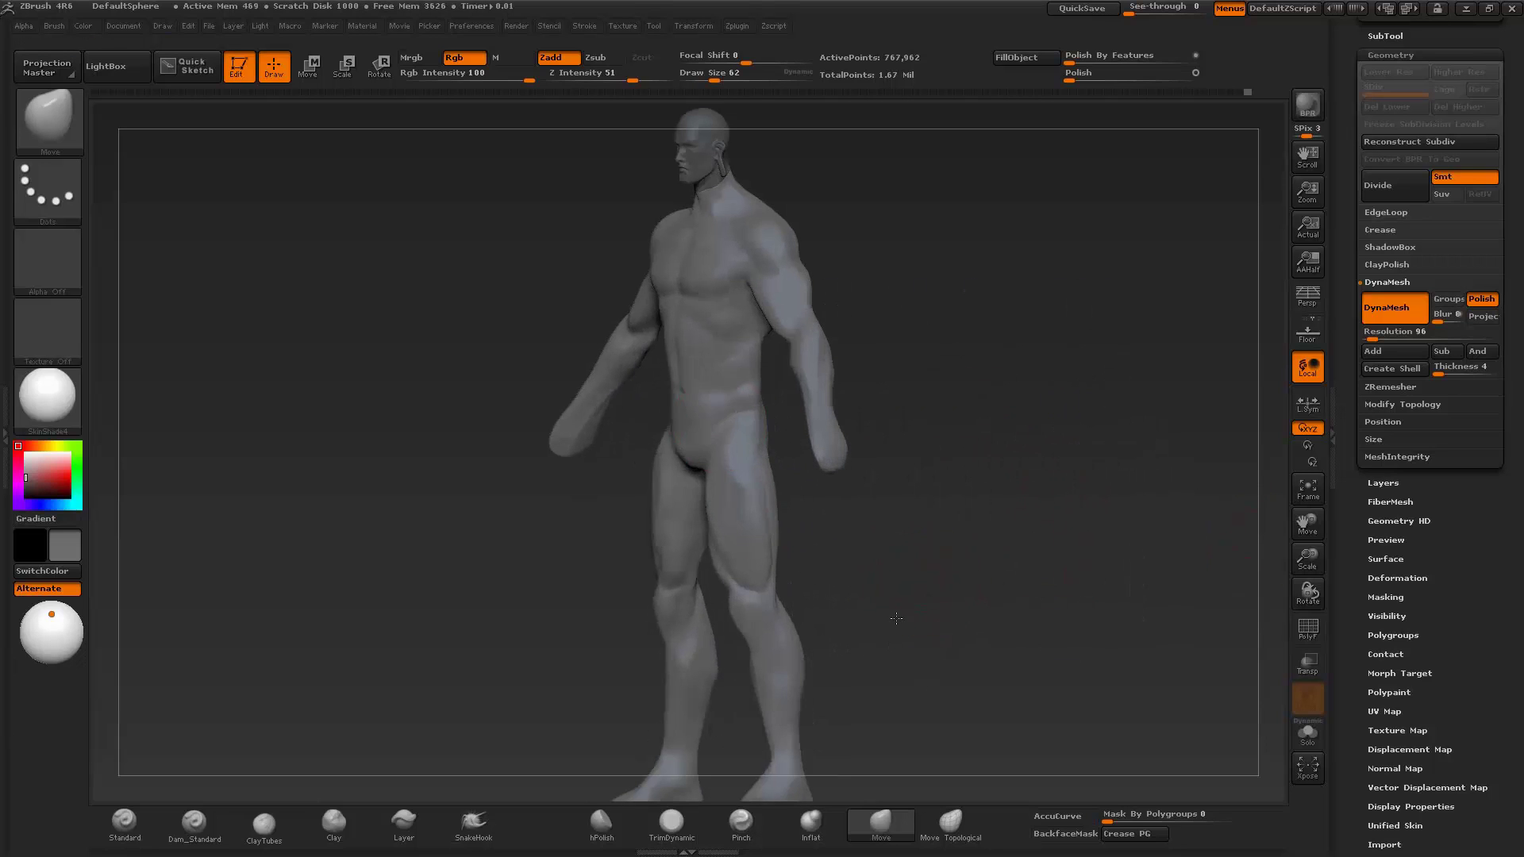
pyautogui.click(263, 824)
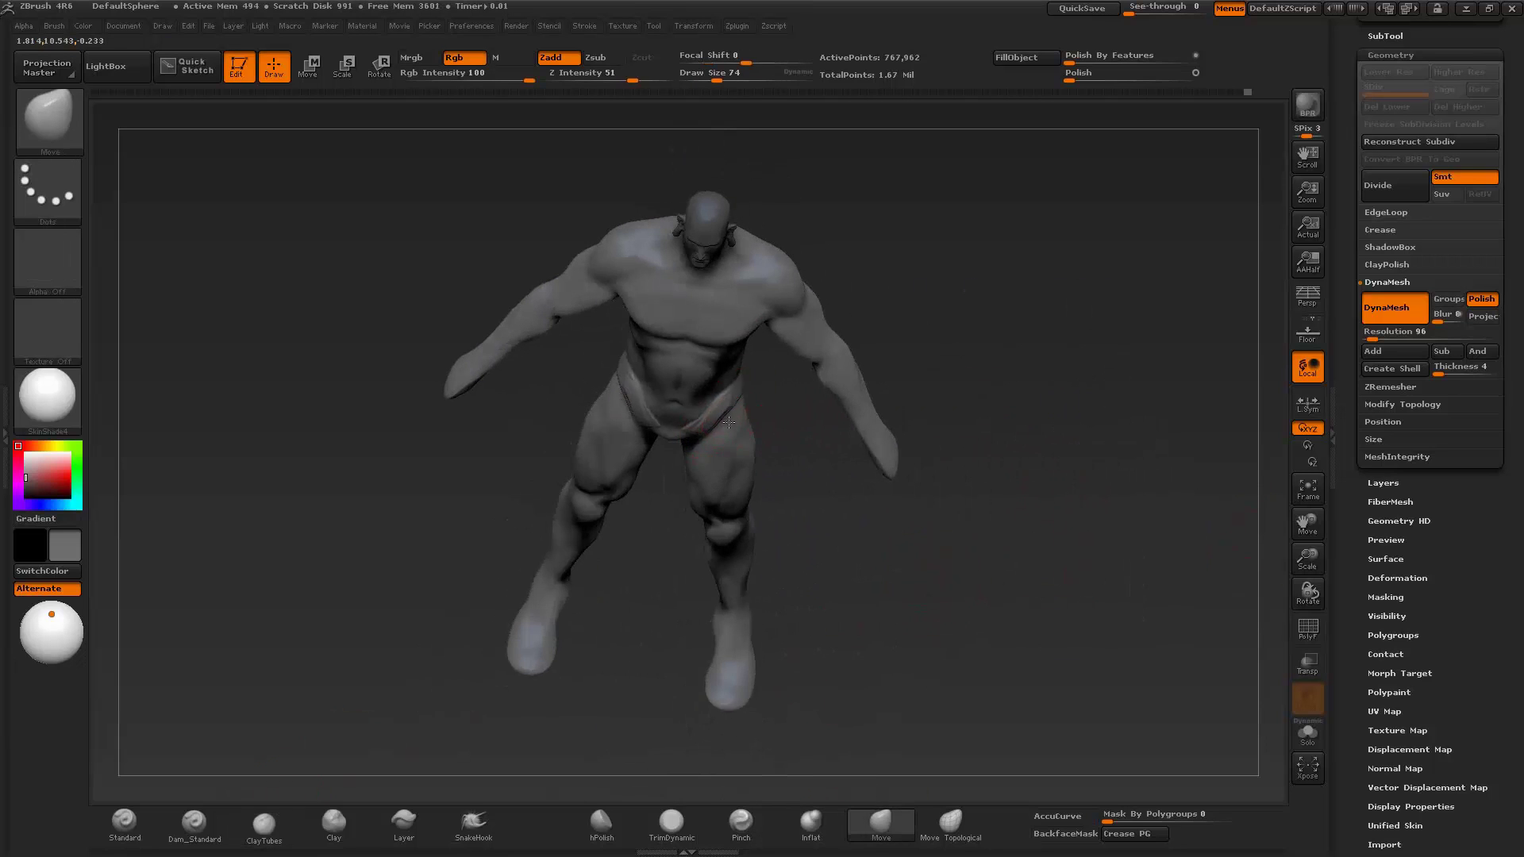
pyautogui.keyDown('shift'); pyautogui.moveTo(883, 583); pyautogui.dragTo(736, 332); pyautogui.keyUp('shift')
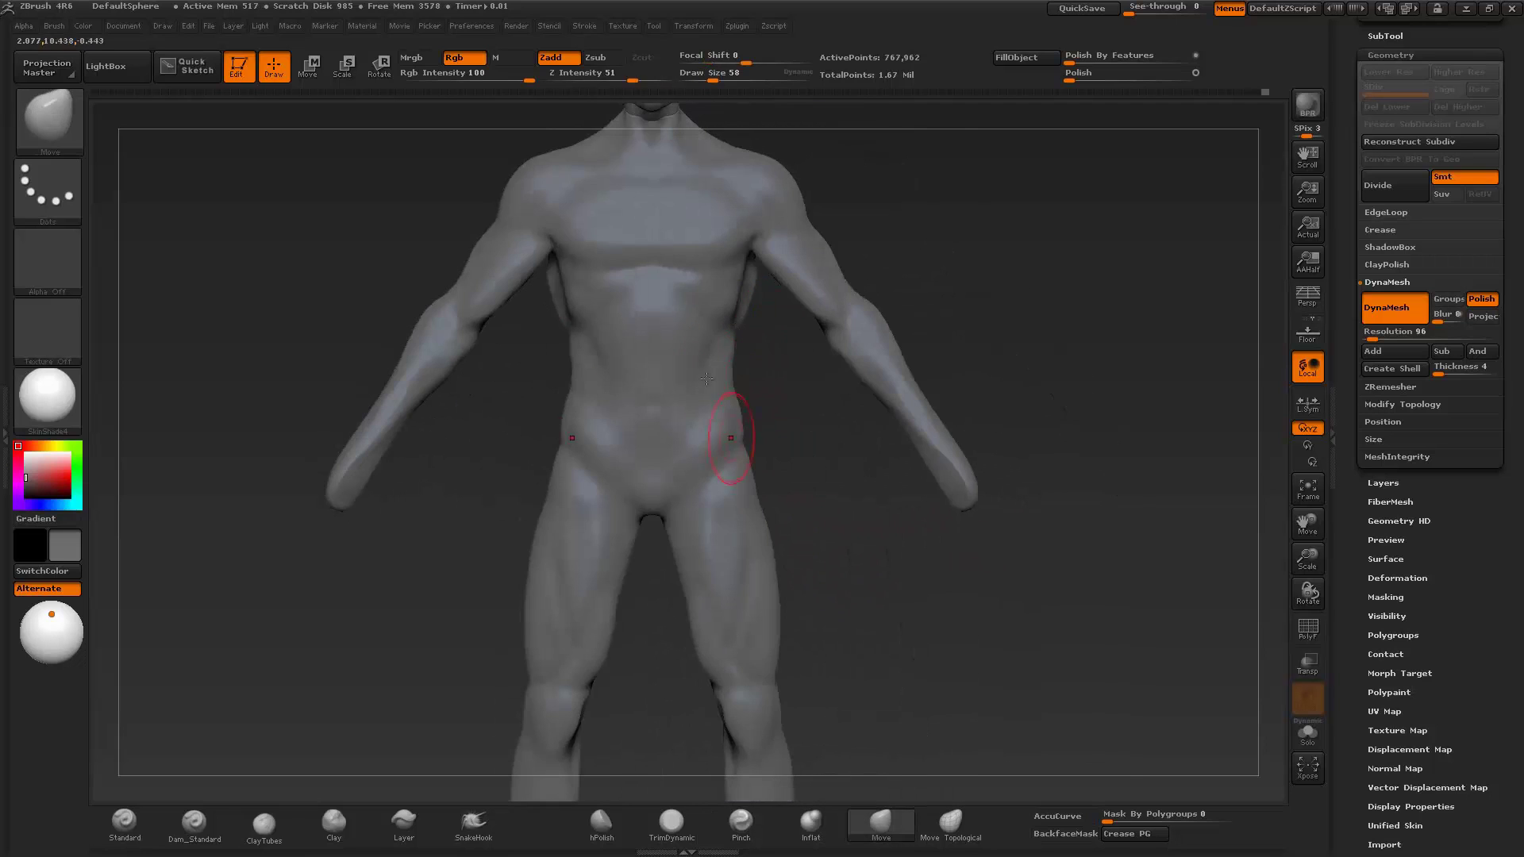
# - Build up and smooth the abdomen with the Clay brush, then return to ClayTubes
pyautogui.click(328, 834)
pyautogui.keyDown('shift'); pyautogui.moveTo(603, 389); pyautogui.dragTo(680, 432); pyautogui.keyUp('shift')
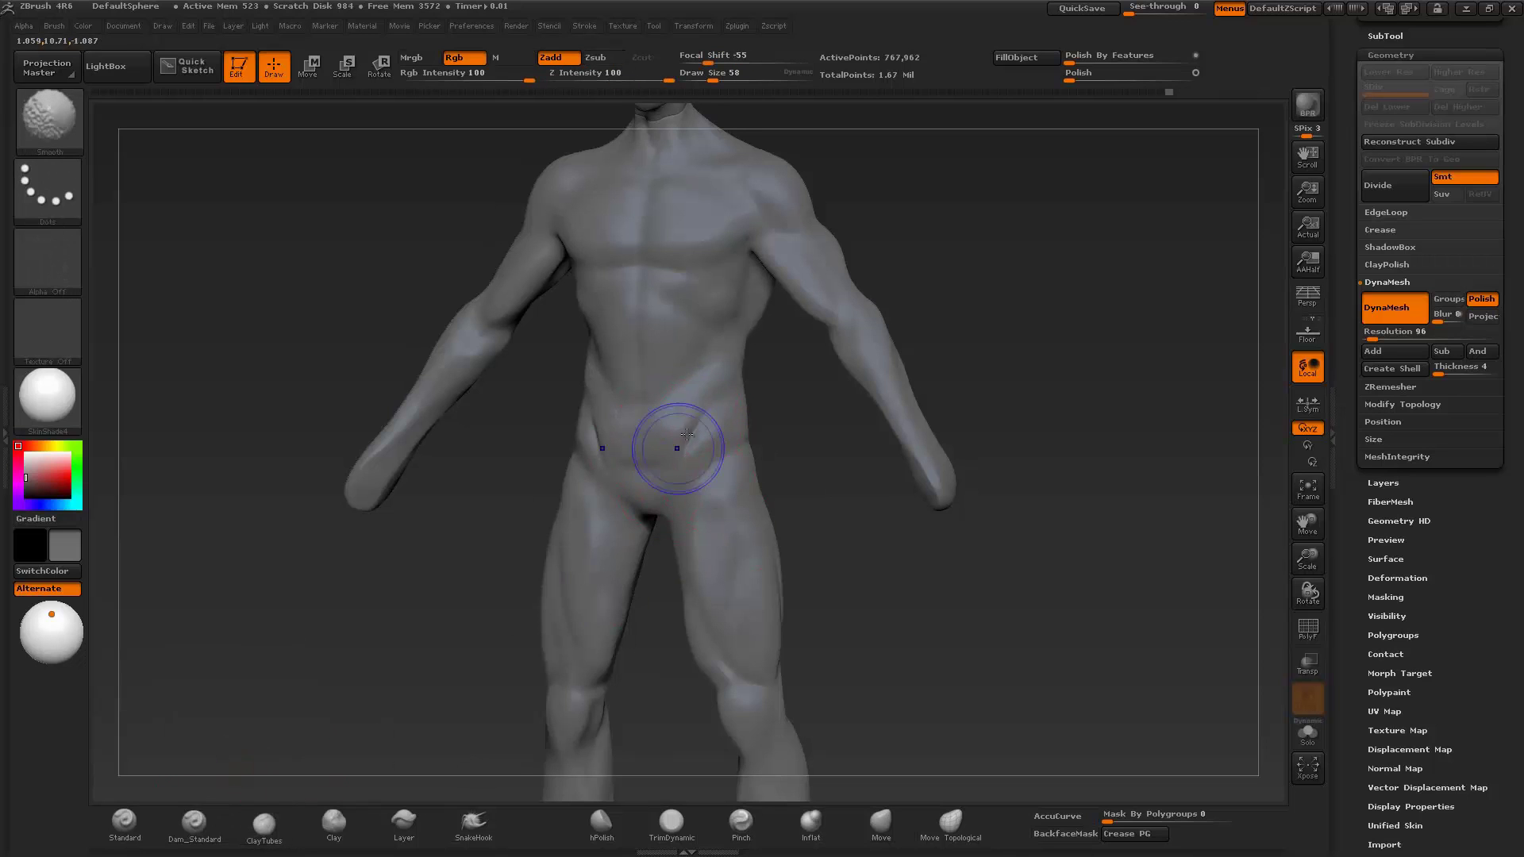
pyautogui.moveTo(444, 730); pyautogui.dragTo(526, 732)
pyautogui.press('b')
pyautogui.press('c')
pyautogui.press('t')
pyautogui.moveTo(794, 651)
pyautogui.mouseDown()
pyautogui.moveTo(913, 659)
pyautogui.moveTo(857, 663)
pyautogui.moveTo(724, 606)
pyautogui.moveTo(776, 588)
pyautogui.moveTo(740, 441)
pyautogui.mouseUp()
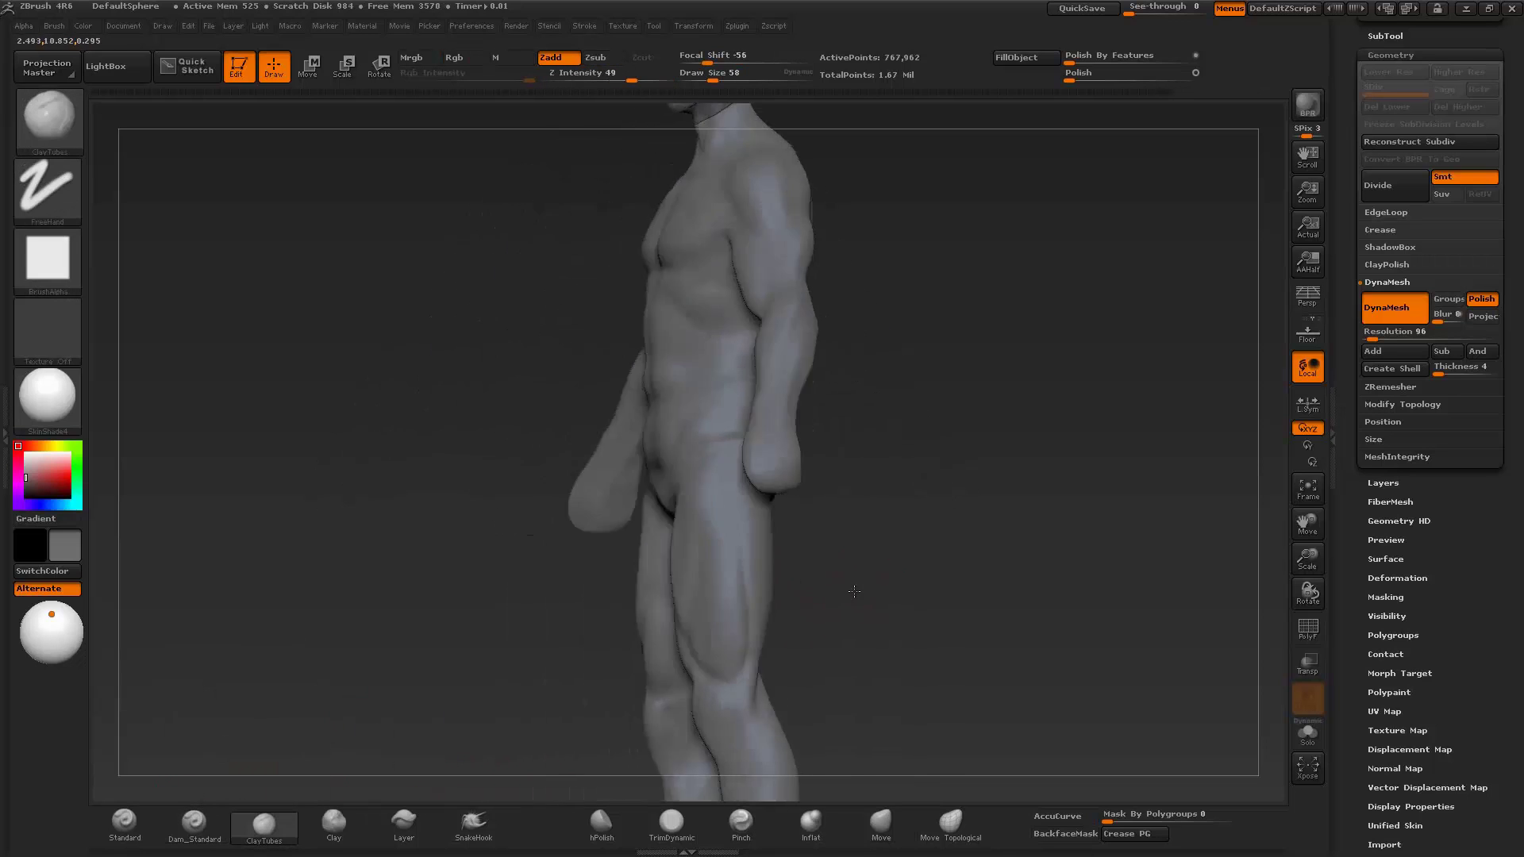
# - Undo the stray strokes on the neck
pyautogui.keyDown('alt'); pyautogui.moveTo(1032, 635); pyautogui.dragTo(1048, 556); pyautogui.keyUp('alt')
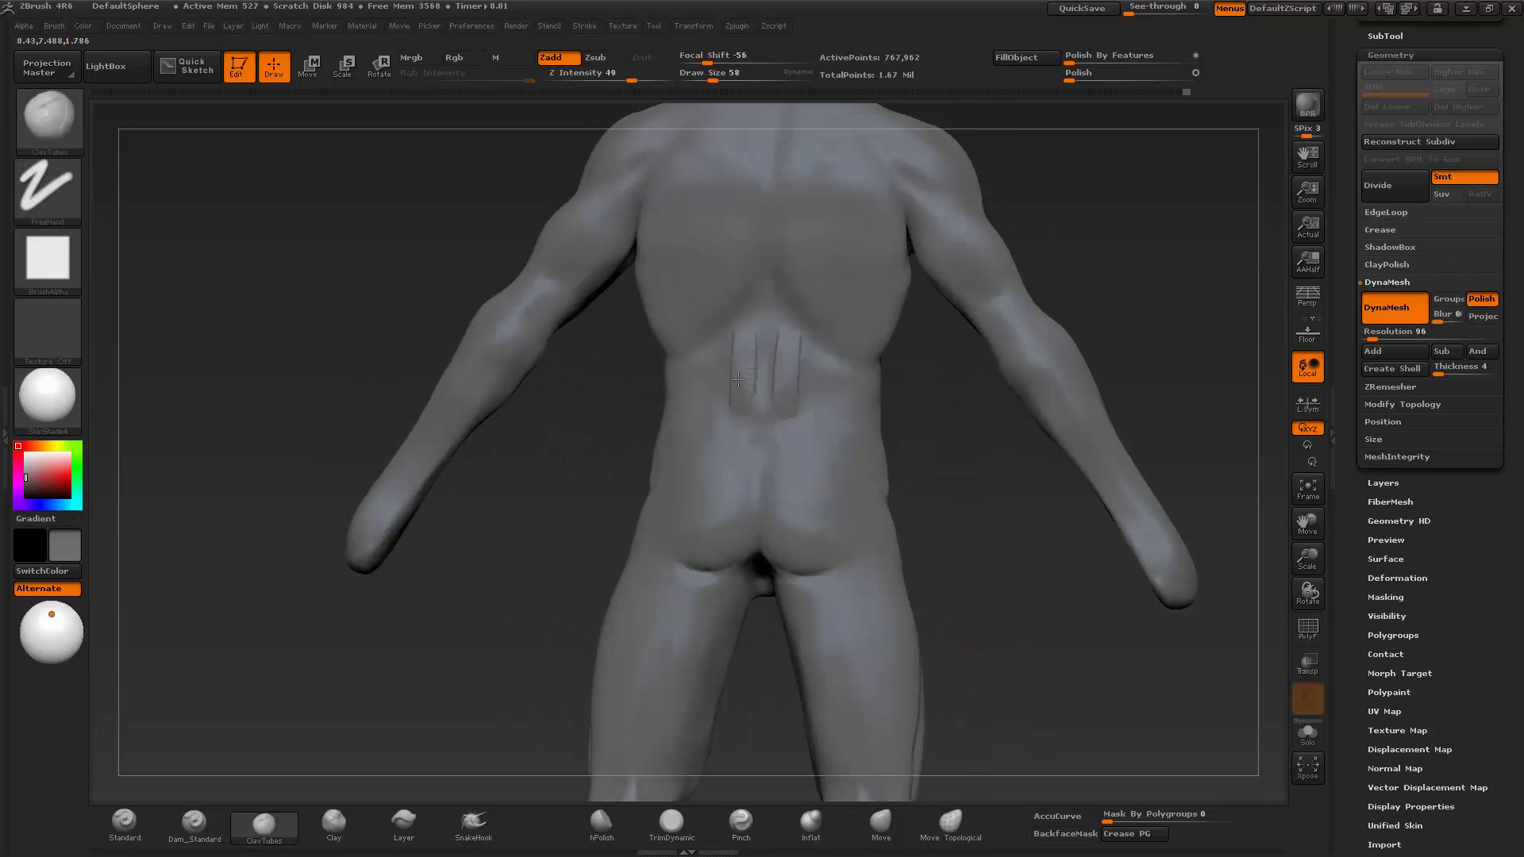
pyautogui.moveTo(1048, 683)
pyautogui.mouseDown()
pyautogui.moveTo(992, 691)
pyautogui.moveTo(1061, 702)
pyautogui.moveTo(1032, 556)
pyautogui.moveTo(1048, 699)
pyautogui.moveTo(1096, 682)
pyautogui.mouseUp()
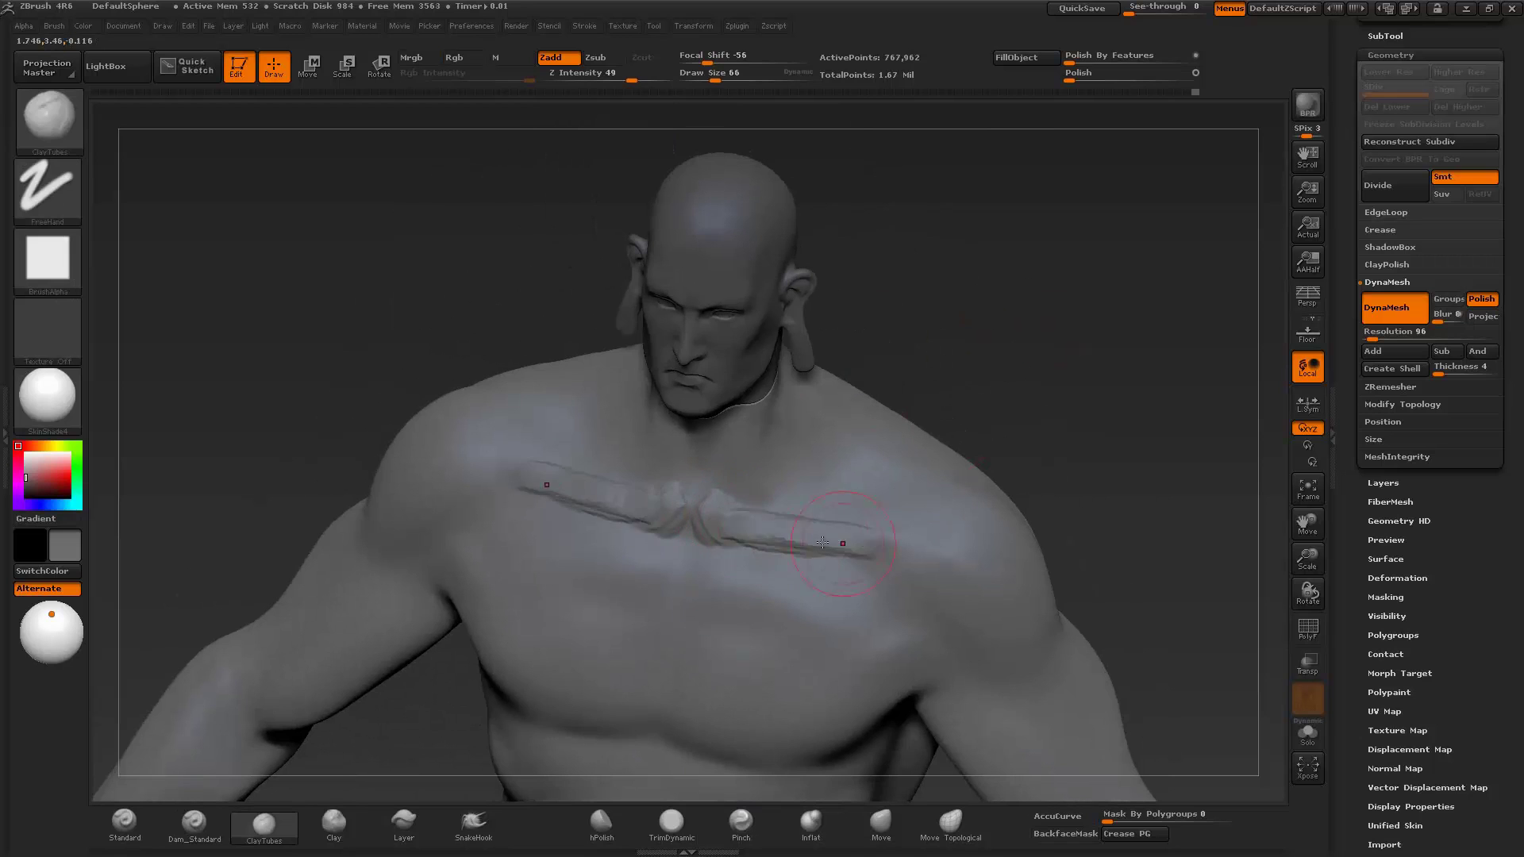
pyautogui.hotkey('ctrl', 'z')
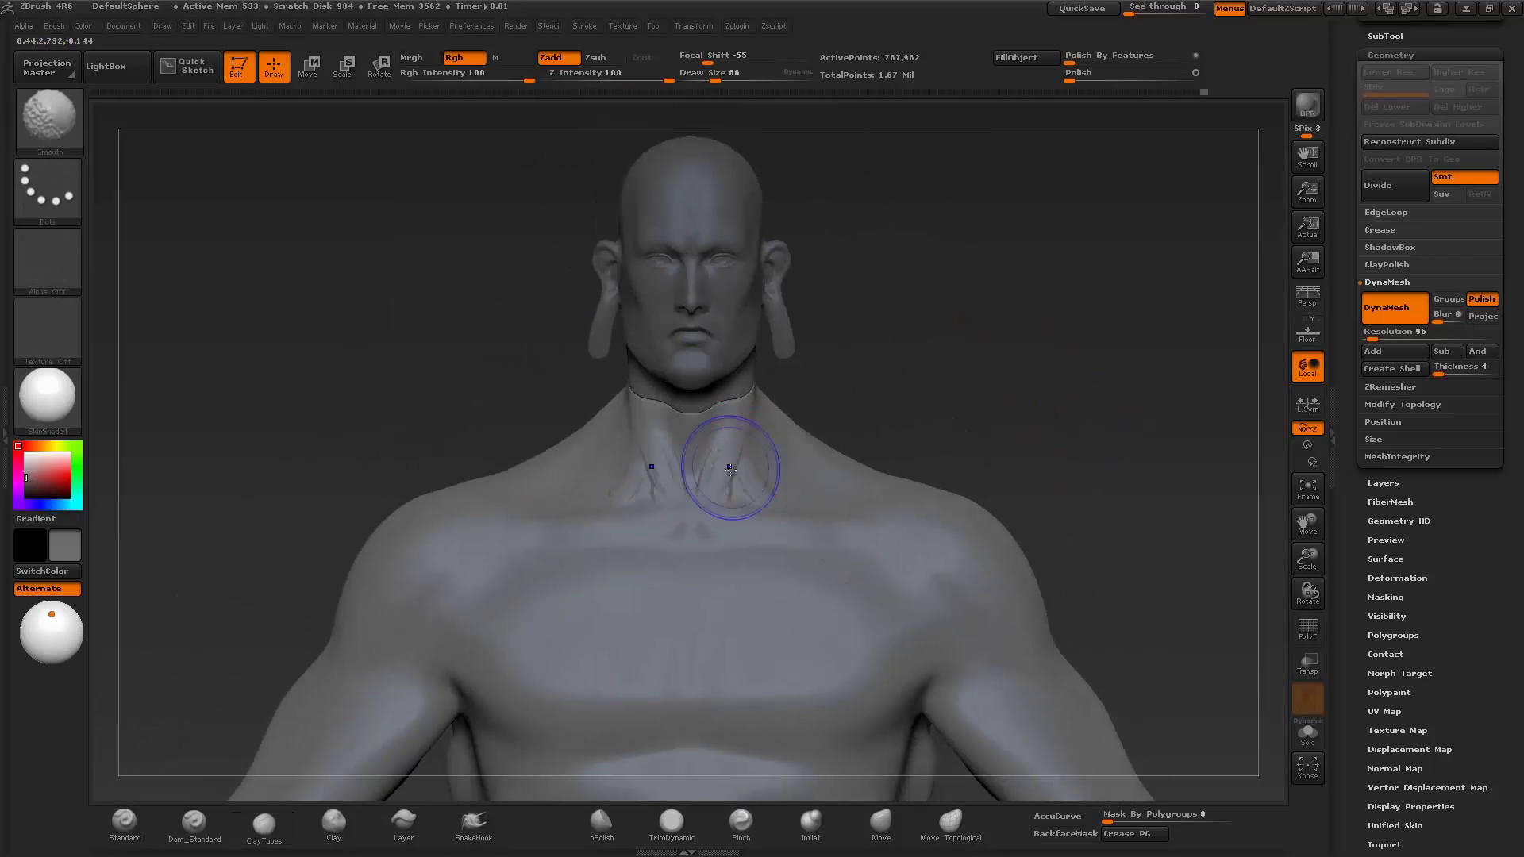
pyautogui.moveTo(731, 466)
pyautogui.mouseDown()
pyautogui.moveTo(790, 409)
pyautogui.moveTo(801, 425)
pyautogui.moveTo(585, 529)
pyautogui.moveTo(466, 344)
pyautogui.moveTo(1075, 409)
pyautogui.moveTo(996, 455)
pyautogui.moveTo(717, 495)
pyautogui.moveTo(1024, 407)
pyautogui.mouseUp()
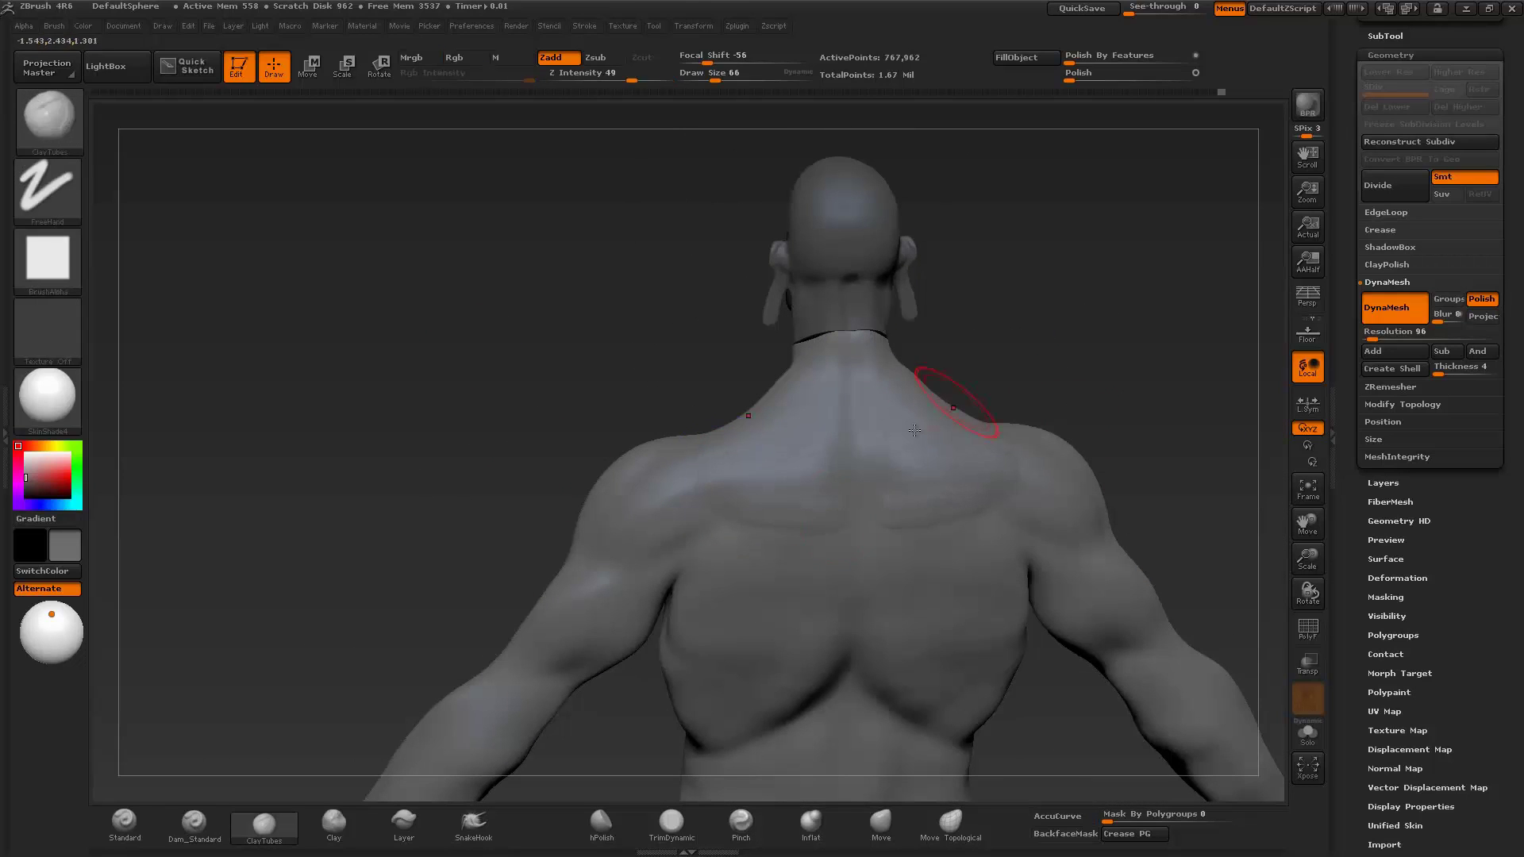
# - Smooth away the upper-back lines and carve a groove down the spine with Dam_Standard
pyautogui.click(194, 826)
pyautogui.moveTo(841, 409); pyautogui.dragTo(848, 441)
pyautogui.moveTo(862, 548); pyautogui.dragTo(851, 416)
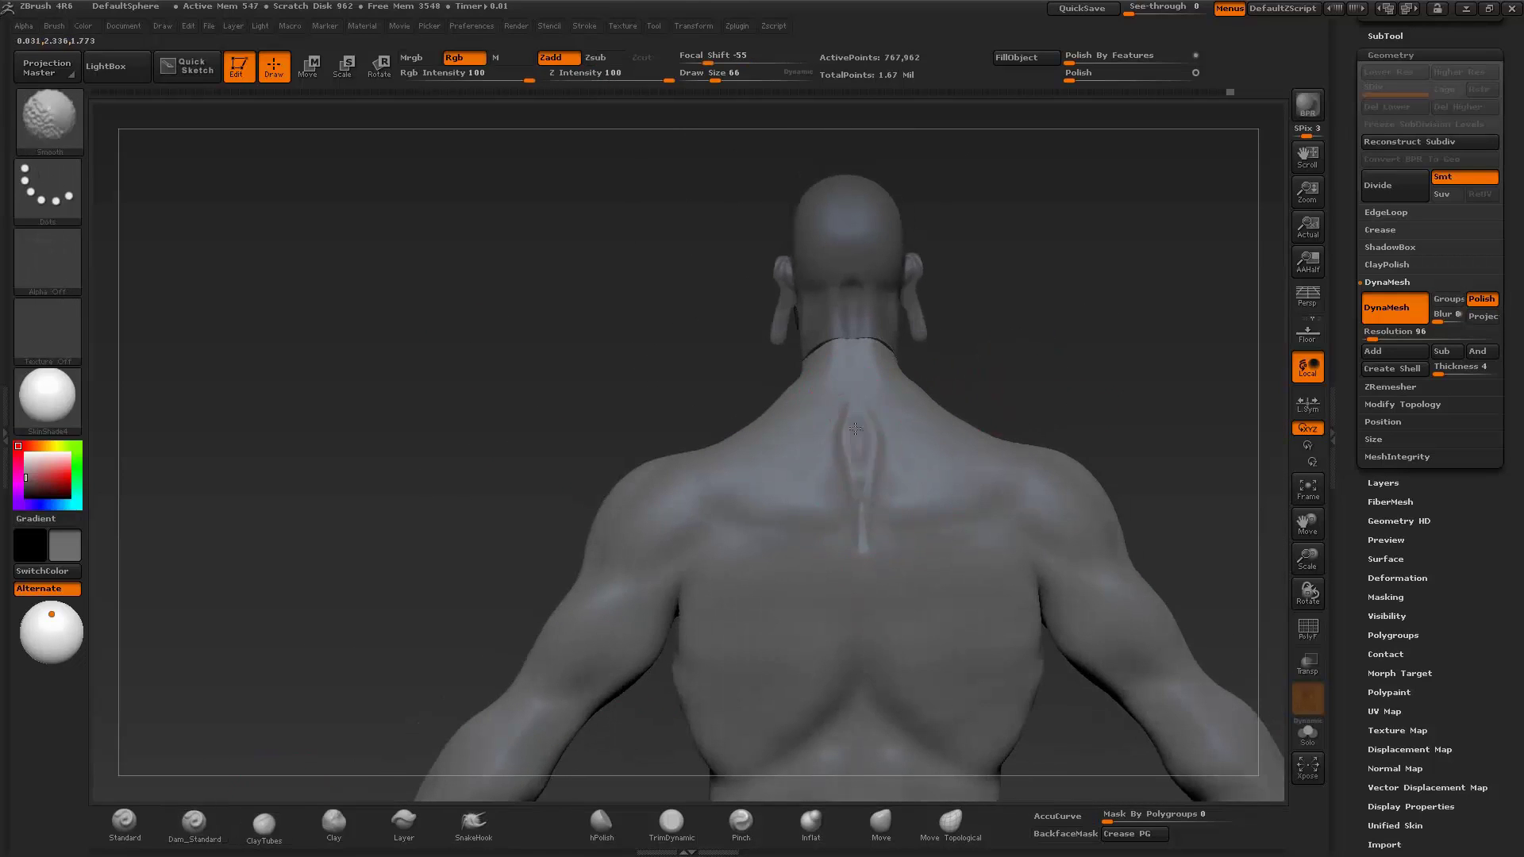
pyautogui.keyDown('alt'); pyautogui.moveTo(905, 730); pyautogui.dragTo(830, 251); pyautogui.keyUp('alt')
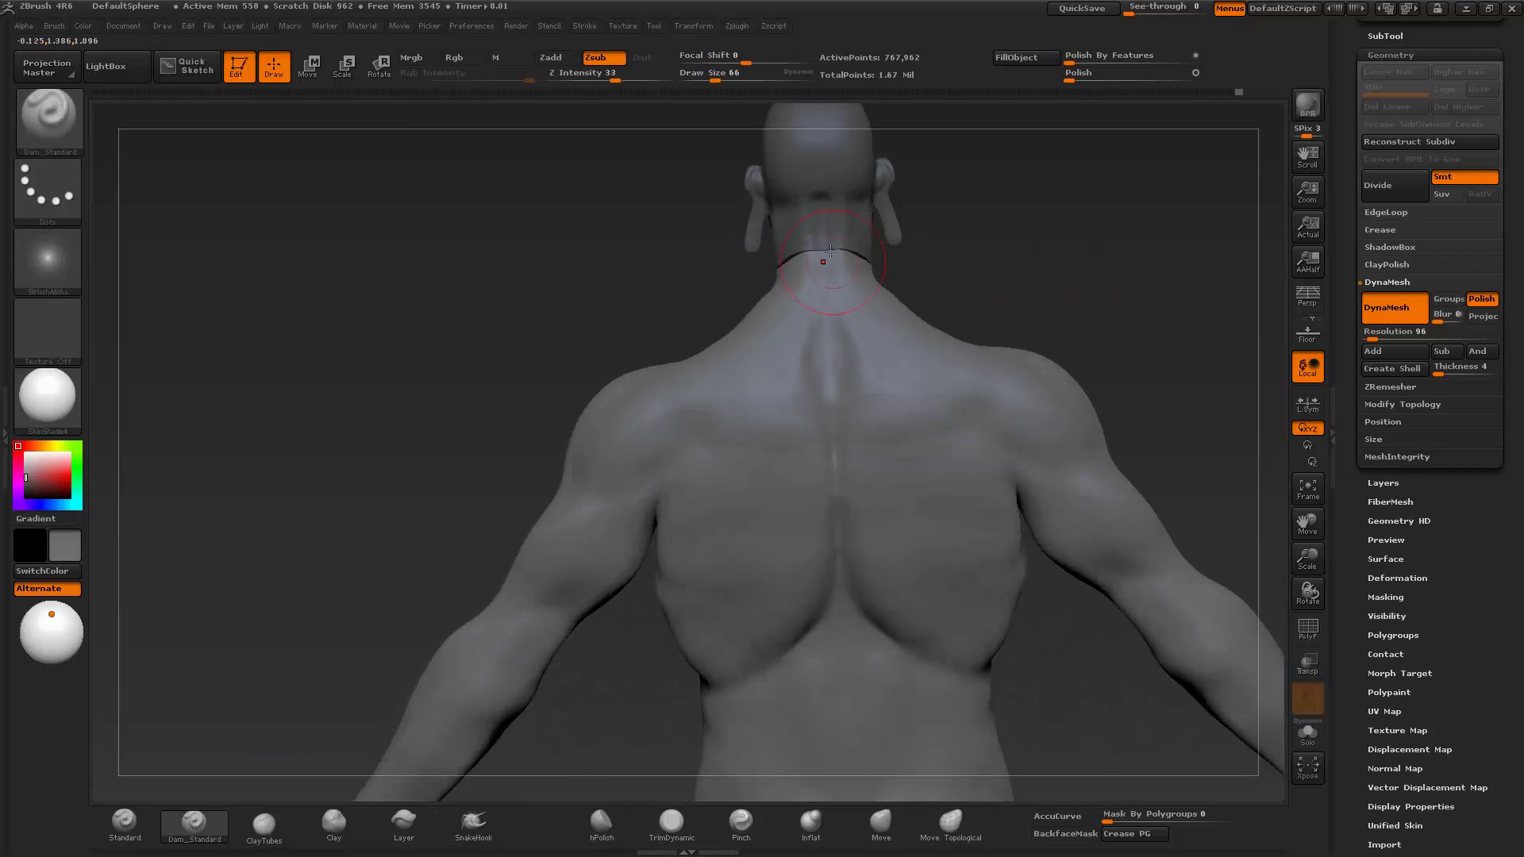
pyautogui.moveTo(837, 423); pyautogui.dragTo(886, 468)
# - Build up fuller trapezius muscles on the upper back with the Clay brush
pyautogui.click(335, 822)
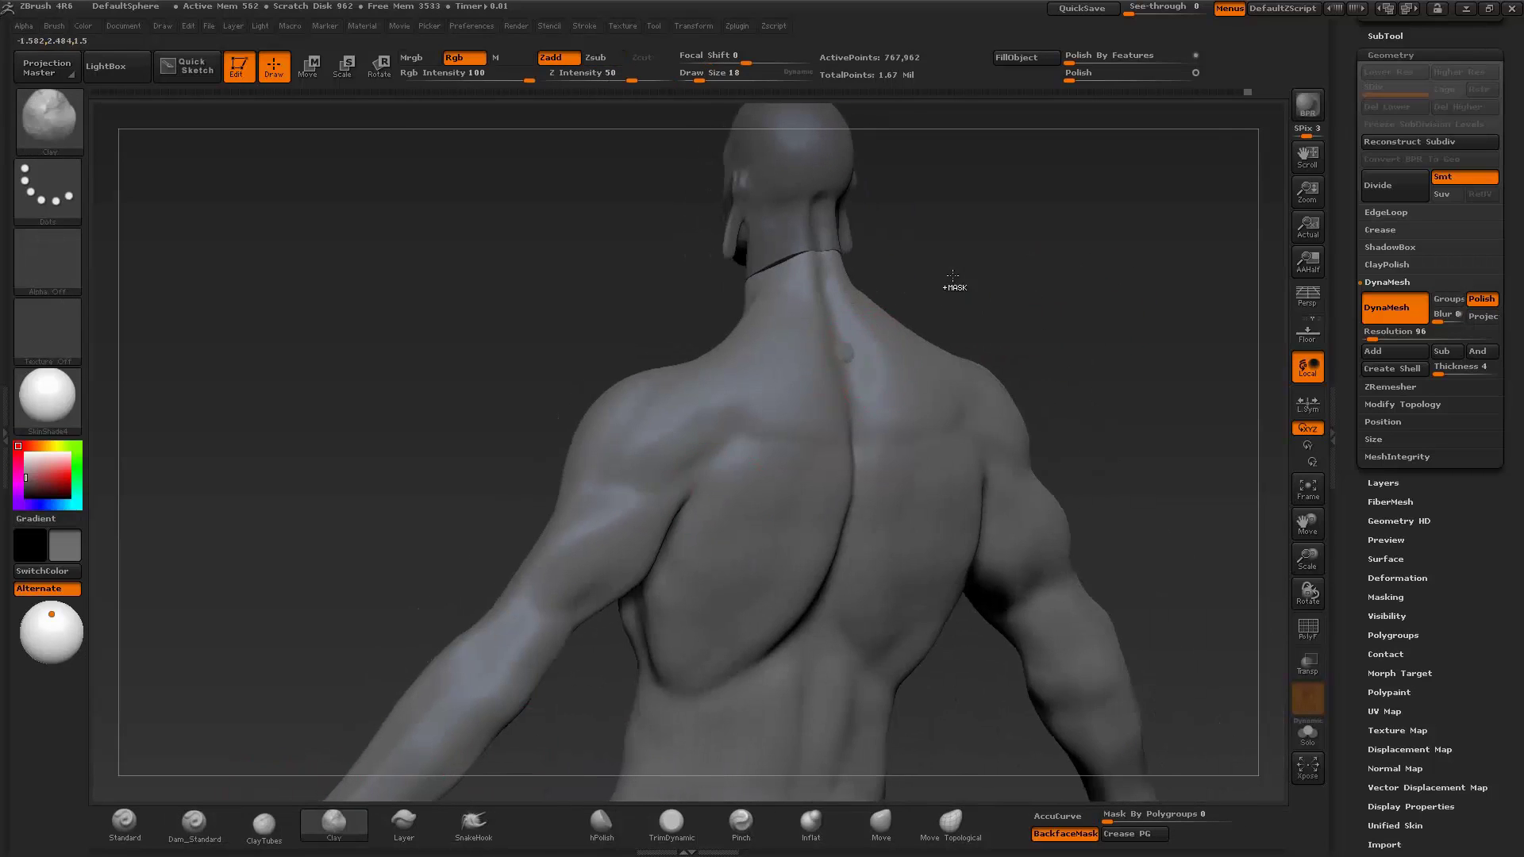
pyautogui.keyDown('shift'); pyautogui.moveTo(913, 358); pyautogui.dragTo(842, 347); pyautogui.keyUp('shift')
pyautogui.keyDown('shift'); pyautogui.moveTo(1103, 395); pyautogui.dragTo(926, 391); pyautogui.keyUp('shift')
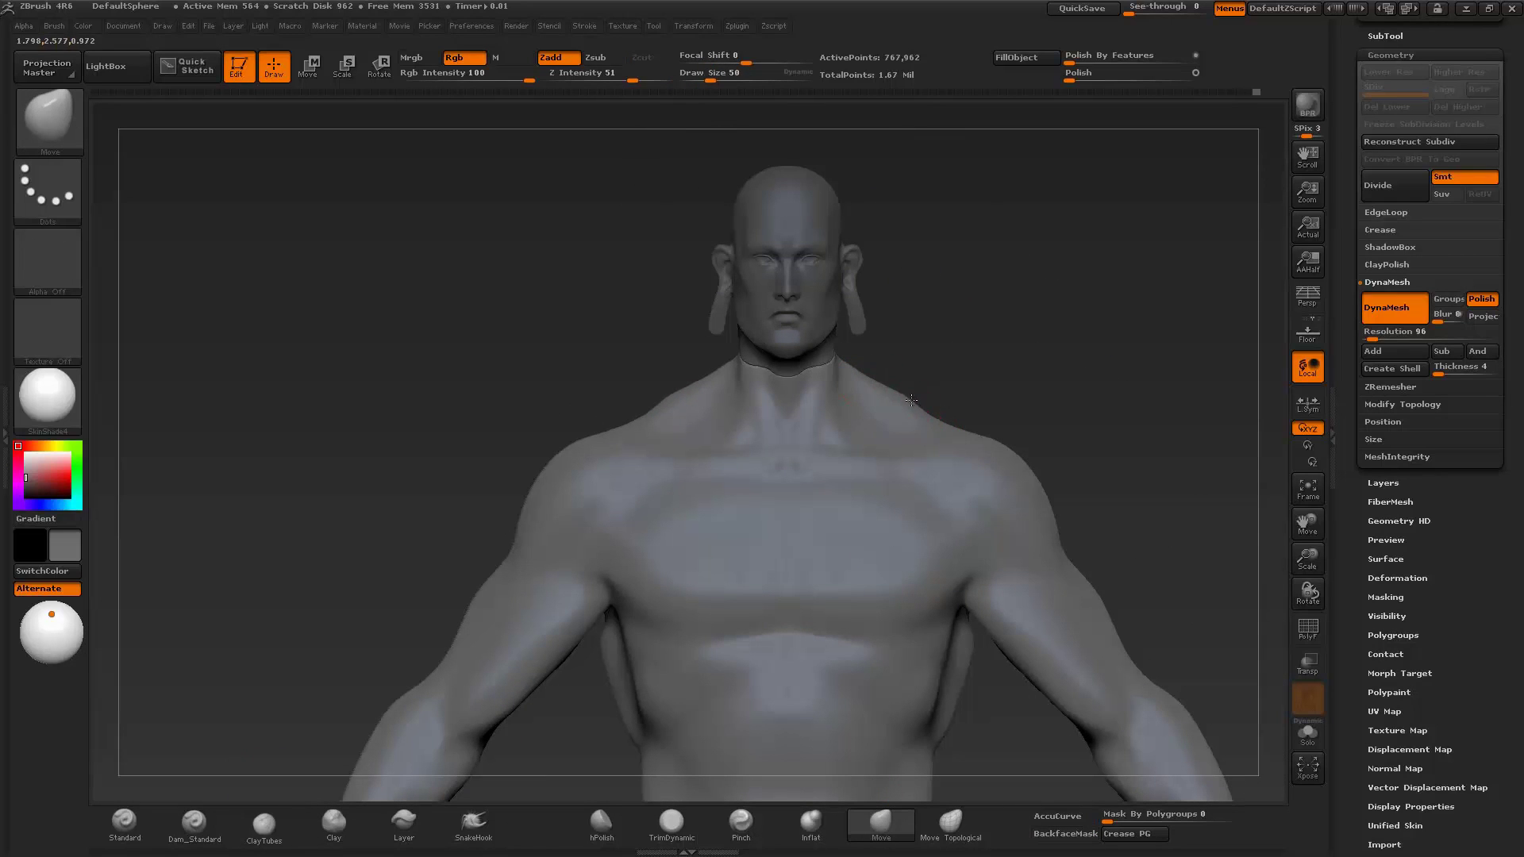
# - Check the profile and back with a smaller ClayTubes brush
pyautogui.keyDown('shift'); pyautogui.moveTo(884, 389); pyautogui.dragTo(884, 422); pyautogui.keyUp('shift')
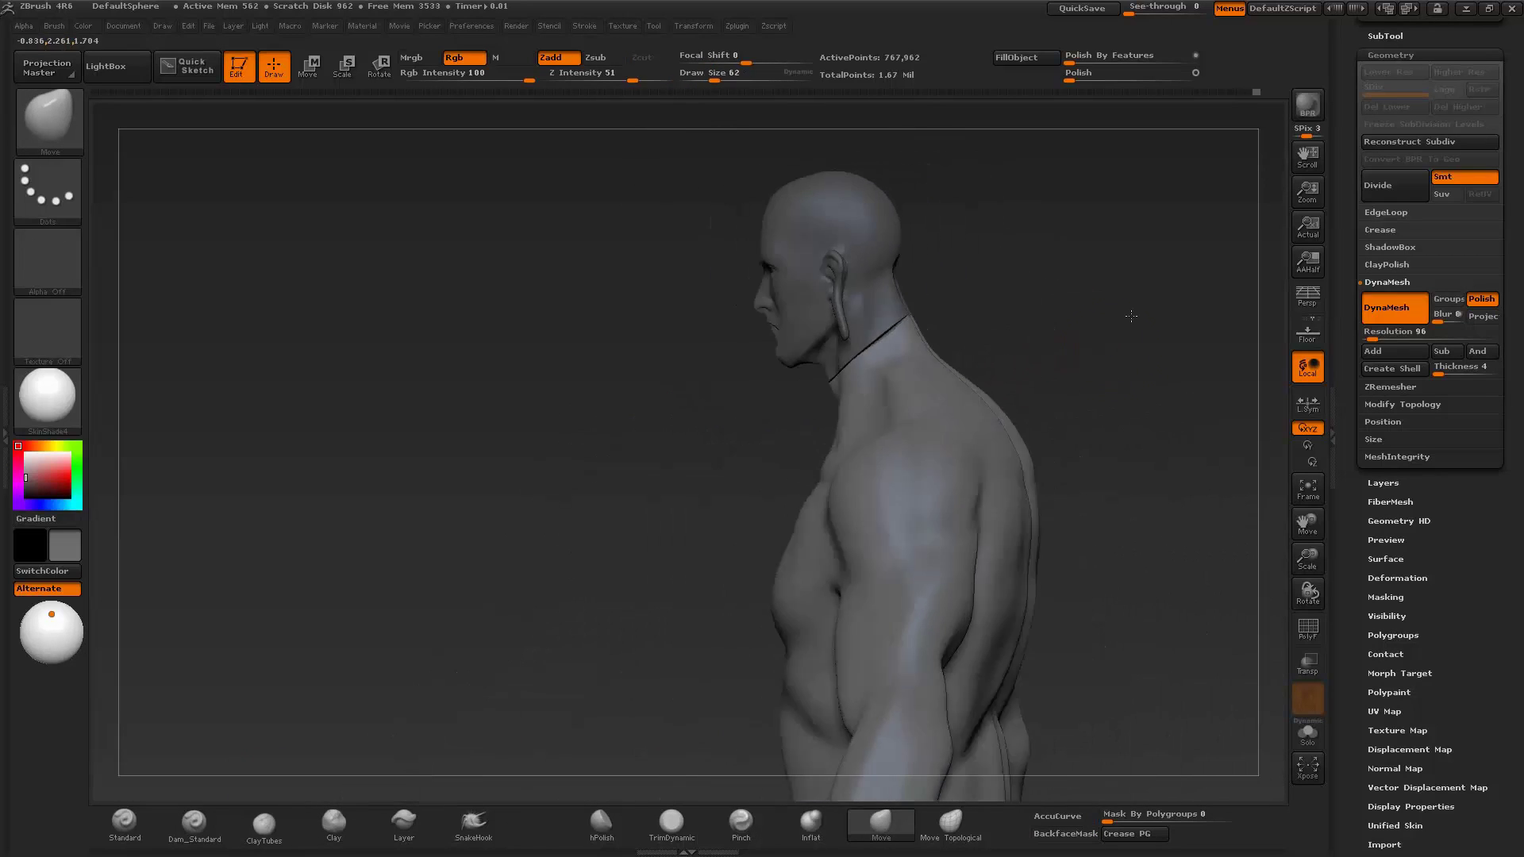
pyautogui.moveTo(1012, 486)
pyautogui.mouseDown()
pyautogui.moveTo(1021, 459)
pyautogui.moveTo(926, 640)
pyautogui.moveTo(660, 460)
pyautogui.moveTo(898, 618)
pyautogui.moveTo(861, 518)
pyautogui.moveTo(886, 613)
pyautogui.moveTo(1055, 537)
pyautogui.moveTo(1064, 489)
pyautogui.moveTo(878, 603)
pyautogui.moveTo(869, 484)
pyautogui.moveTo(866, 511)
pyautogui.moveTo(664, 670)
pyautogui.moveTo(958, 390)
pyautogui.moveTo(453, 801)
pyautogui.mouseUp()
pyautogui.press('[')
pyautogui.click(264, 824)
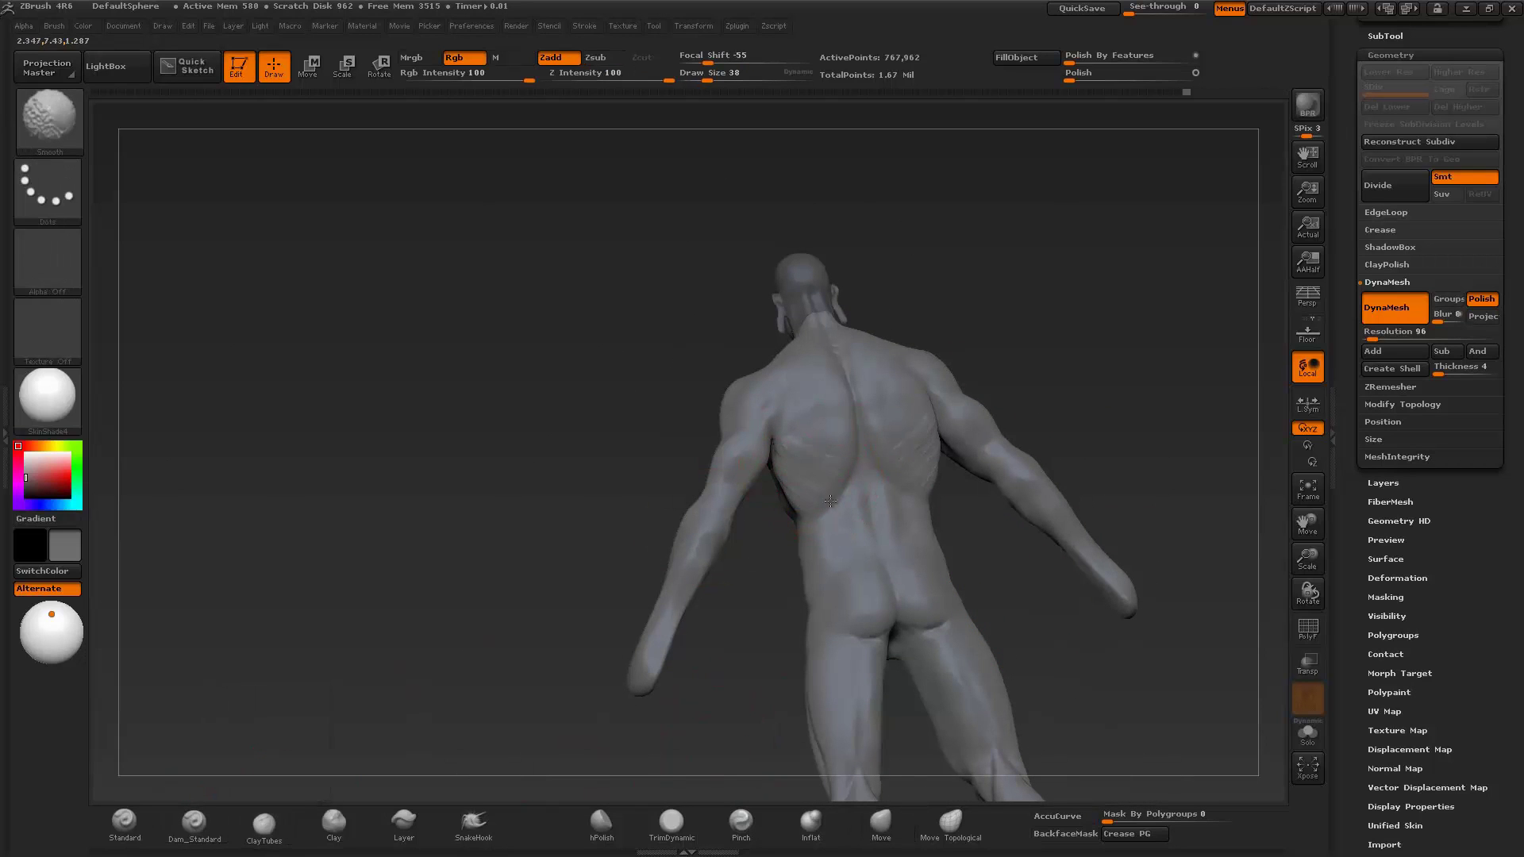
pyautogui.moveTo(807, 474); pyautogui.dragTo(971, 619)
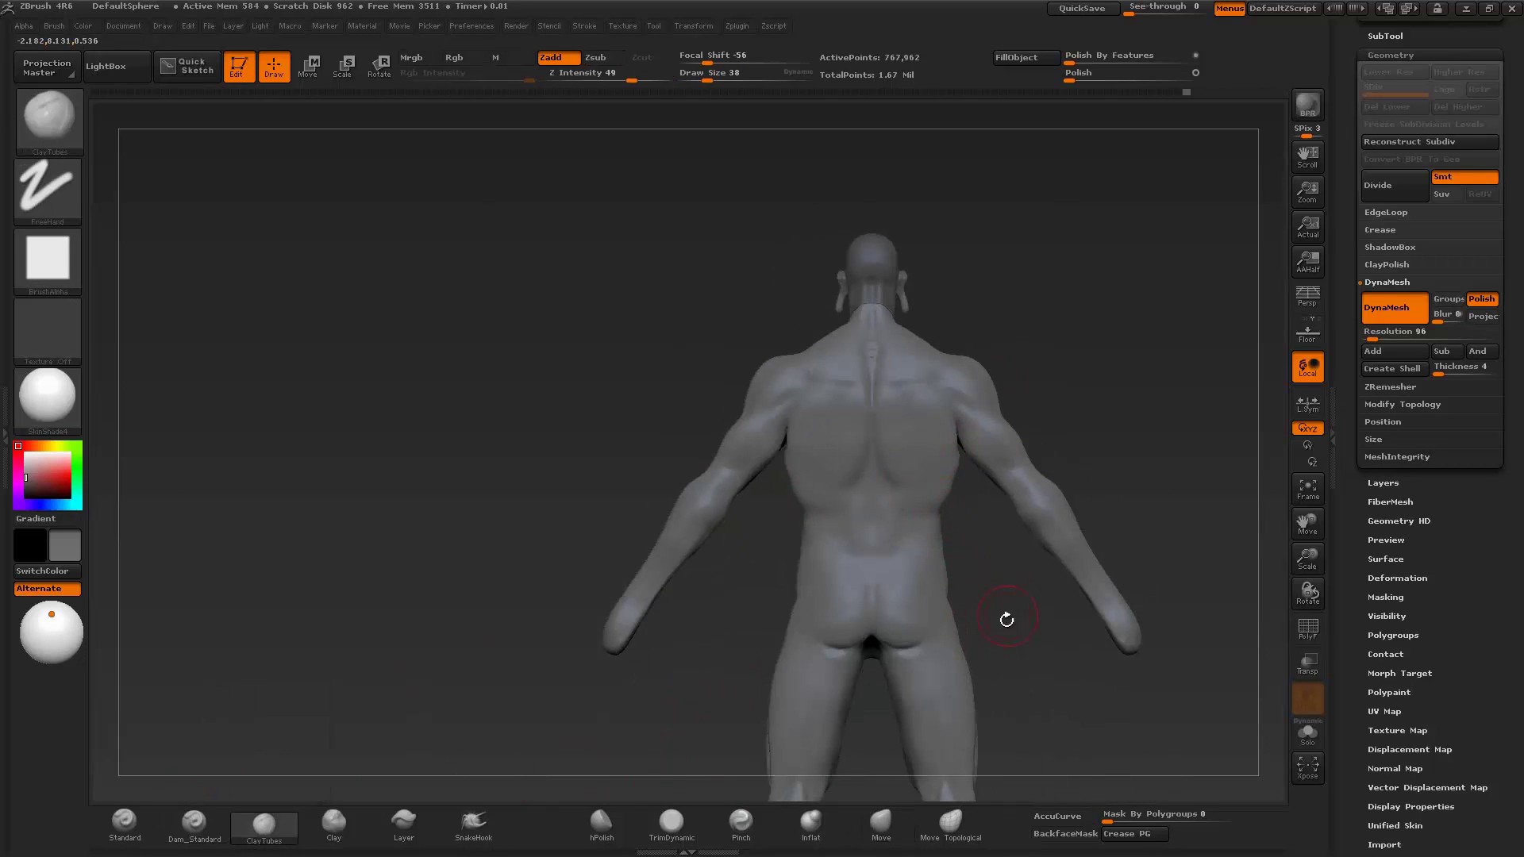
# - Pull the trapezius and shoulder contours beside the neck with the Move brush
pyautogui.click(881, 823)
pyautogui.moveTo(950, 473)
pyautogui.mouseDown()
pyautogui.moveTo(1088, 405)
pyautogui.moveTo(1061, 605)
pyautogui.moveTo(870, 423)
pyautogui.moveTo(892, 379)
pyautogui.mouseUp()
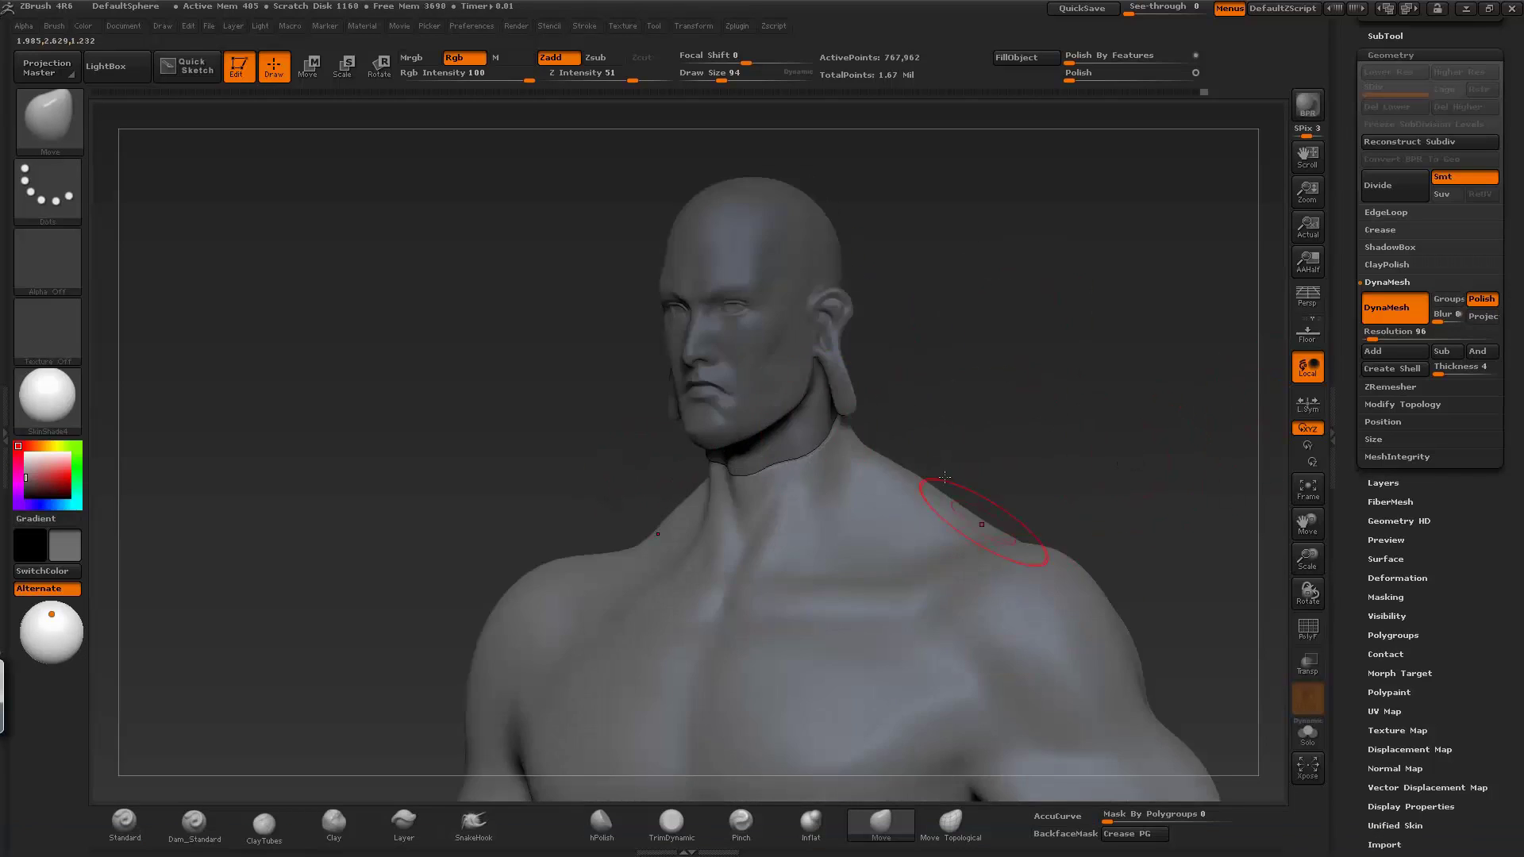
pyautogui.moveTo(784, 396)
pyautogui.mouseDown()
pyautogui.moveTo(652, 429)
pyautogui.moveTo(884, 382)
pyautogui.moveTo(847, 309)
pyautogui.moveTo(984, 350)
pyautogui.moveTo(739, 579)
pyautogui.mouseUp()
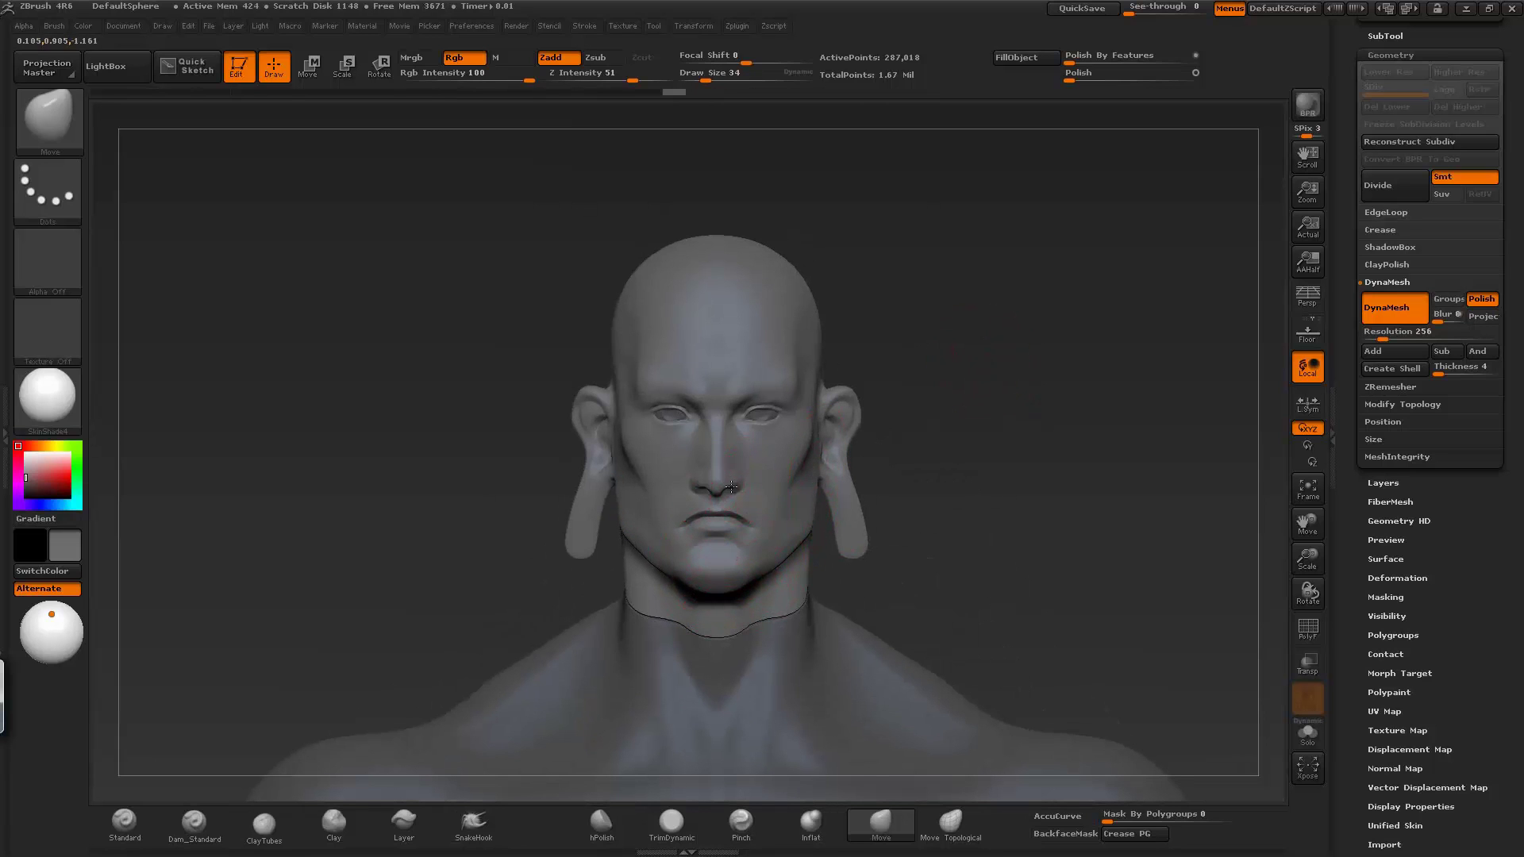
pyautogui.moveTo(731, 488)
pyautogui.mouseDown()
pyautogui.moveTo(953, 382)
pyautogui.moveTo(980, 599)
pyautogui.moveTo(1008, 598)
pyautogui.moveTo(906, 565)
pyautogui.mouseUp()
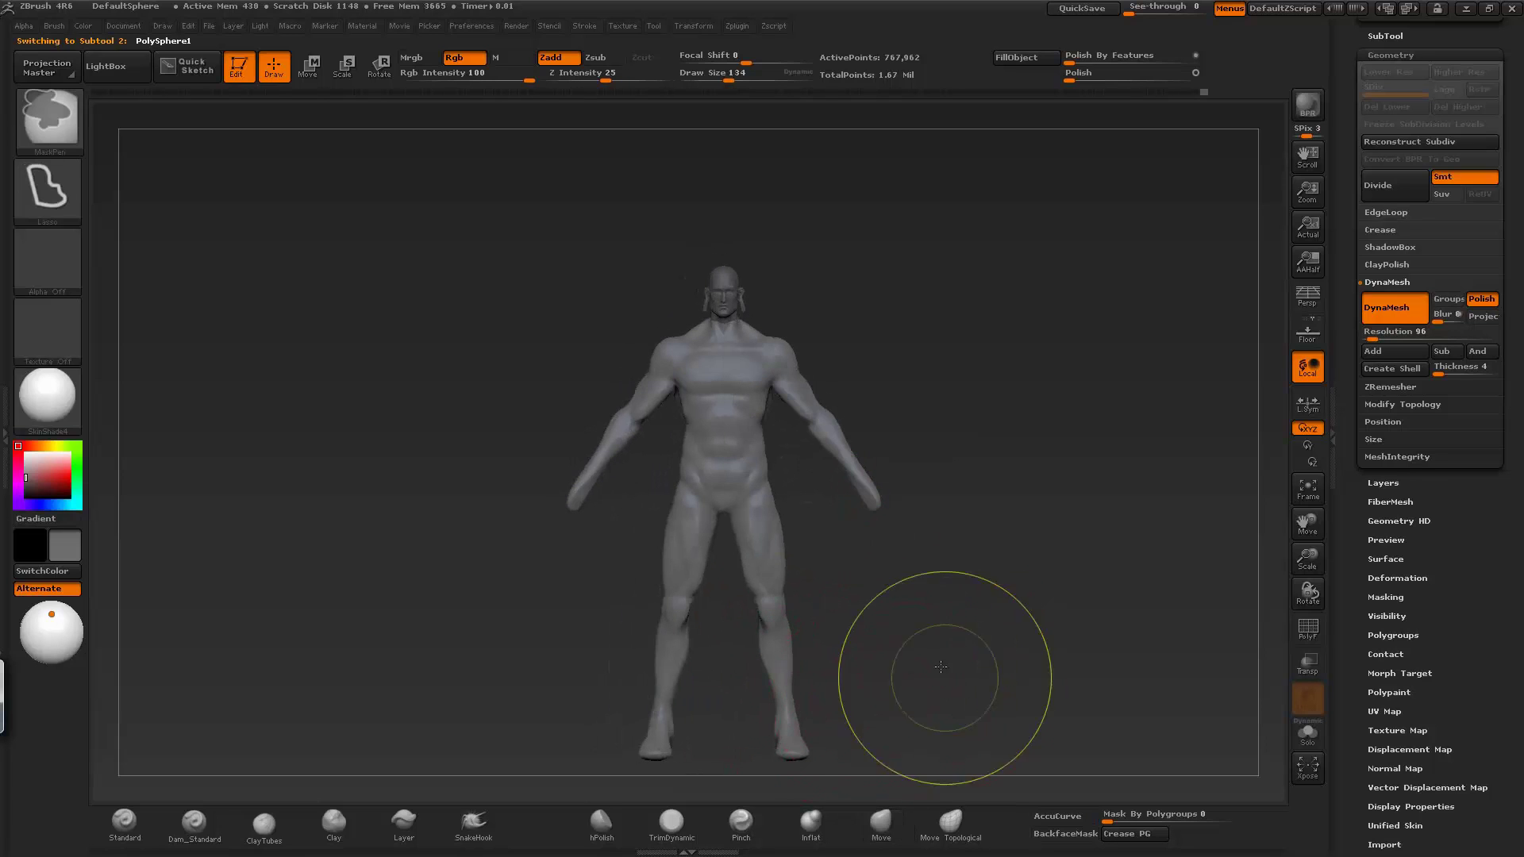
# - Scale the whole figure along a vertical transpose line, then resume Draw mode with Move
pyautogui.keyDown('shift'); pyautogui.moveTo(920, 681); pyautogui.dragTo(818, 732); pyautogui.keyUp('shift')
pyautogui.click(343, 67)
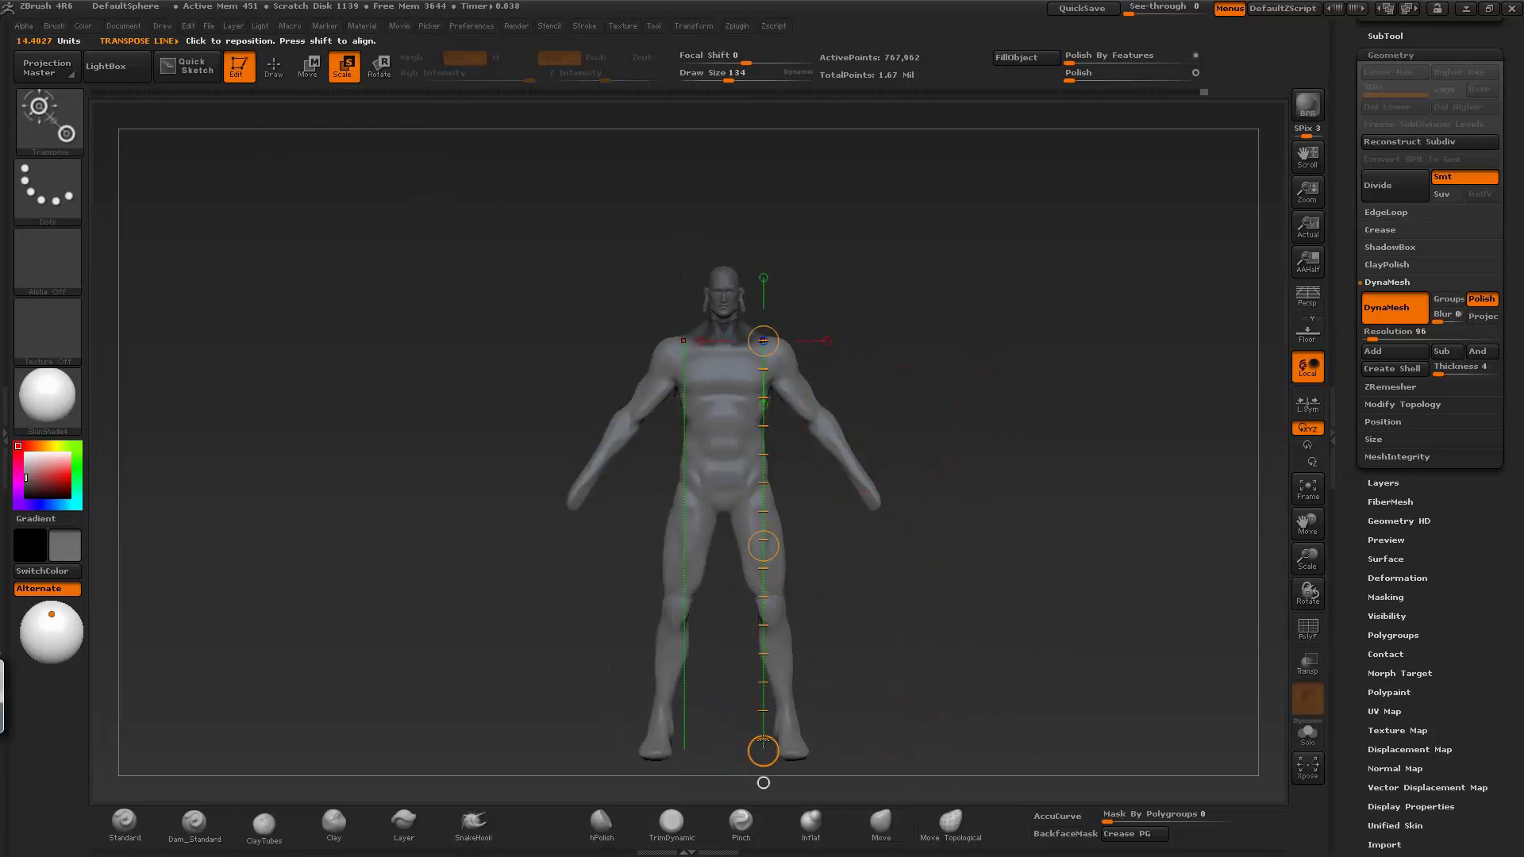
pyautogui.moveTo(762, 675); pyautogui.dragTo(764, 342)
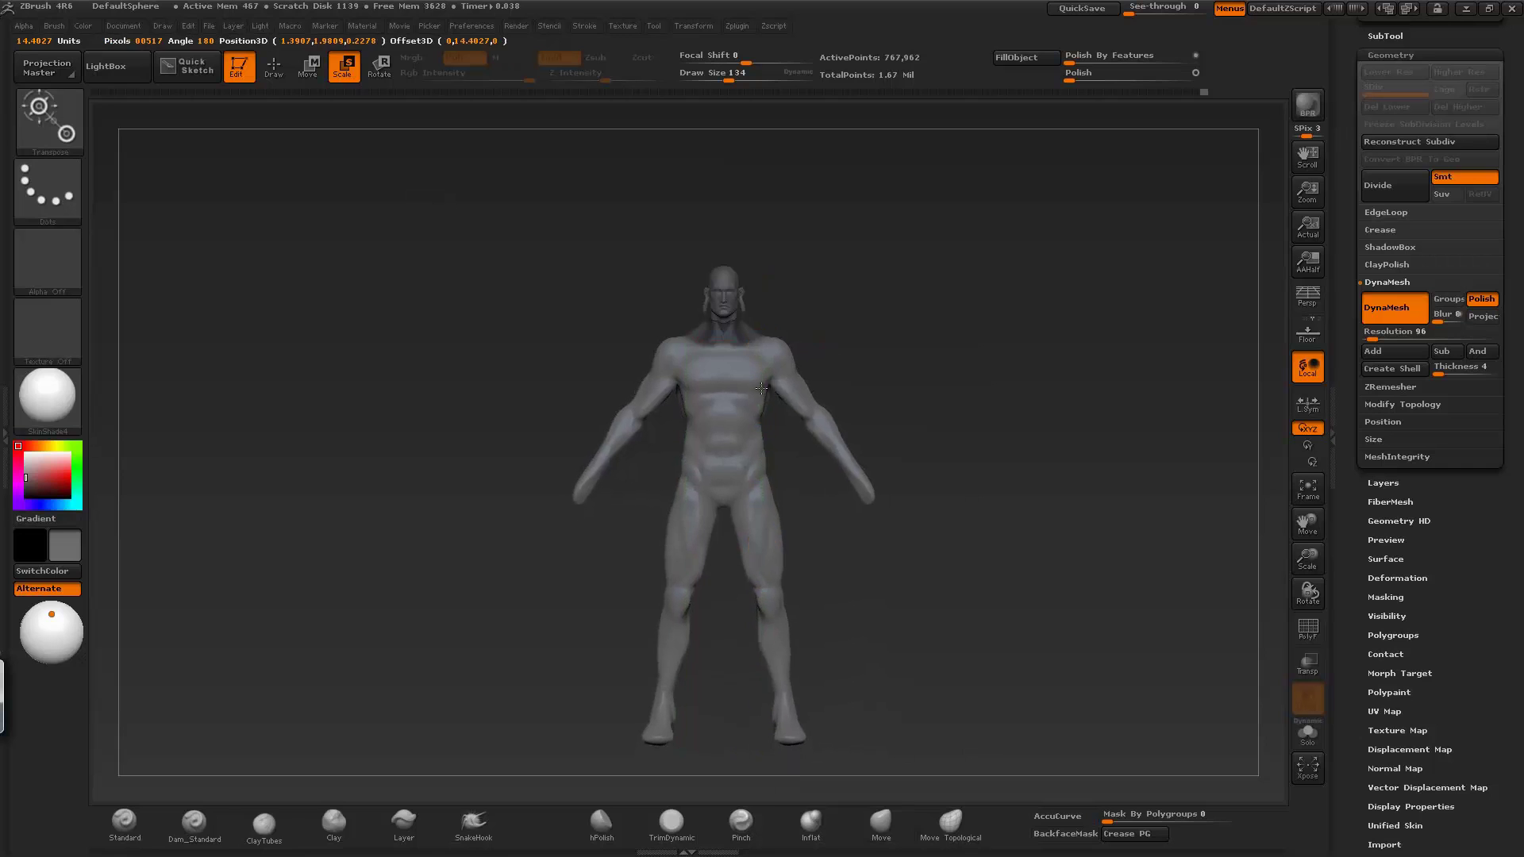
pyautogui.moveTo(1032, 556); pyautogui.dragTo(943, 482)
pyautogui.press('q')
pyautogui.press('f')
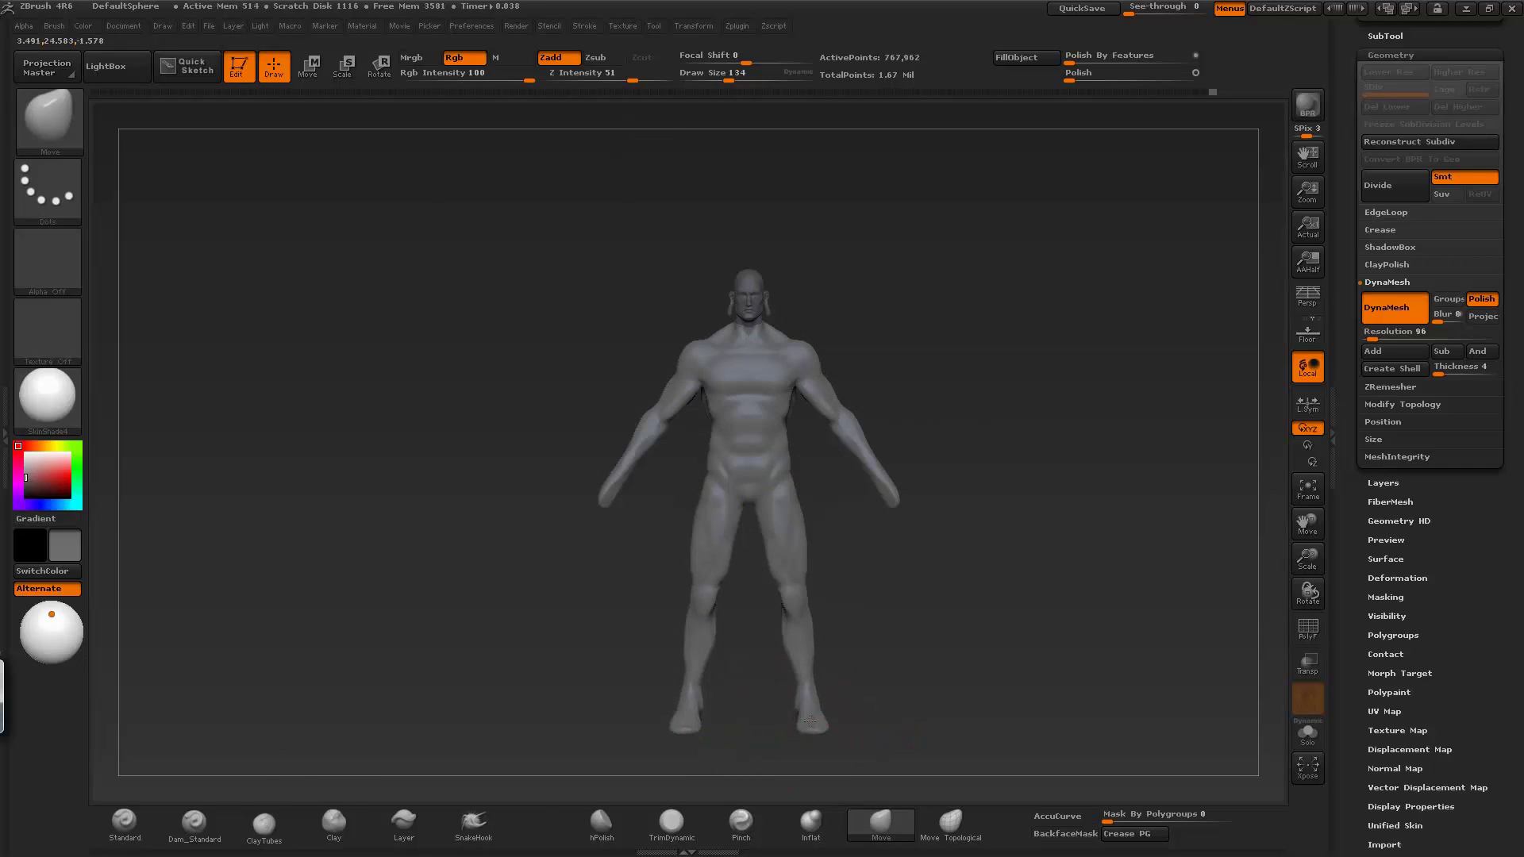
pyautogui.moveTo(913, 635)
pyautogui.mouseDown()
pyautogui.moveTo(1088, 510)
pyautogui.moveTo(873, 516)
pyautogui.moveTo(700, 543)
pyautogui.mouseUp()
# - Carve the pectoral edges with Dam_Standard, checking the chest from several angles
pyautogui.click(262, 825)
pyautogui.click(193, 826)
pyautogui.moveTo(937, 508)
pyautogui.mouseDown()
pyautogui.moveTo(1003, 544)
pyautogui.moveTo(829, 451)
pyautogui.mouseUp()
pyautogui.moveTo(895, 487); pyautogui.dragTo(823, 492)
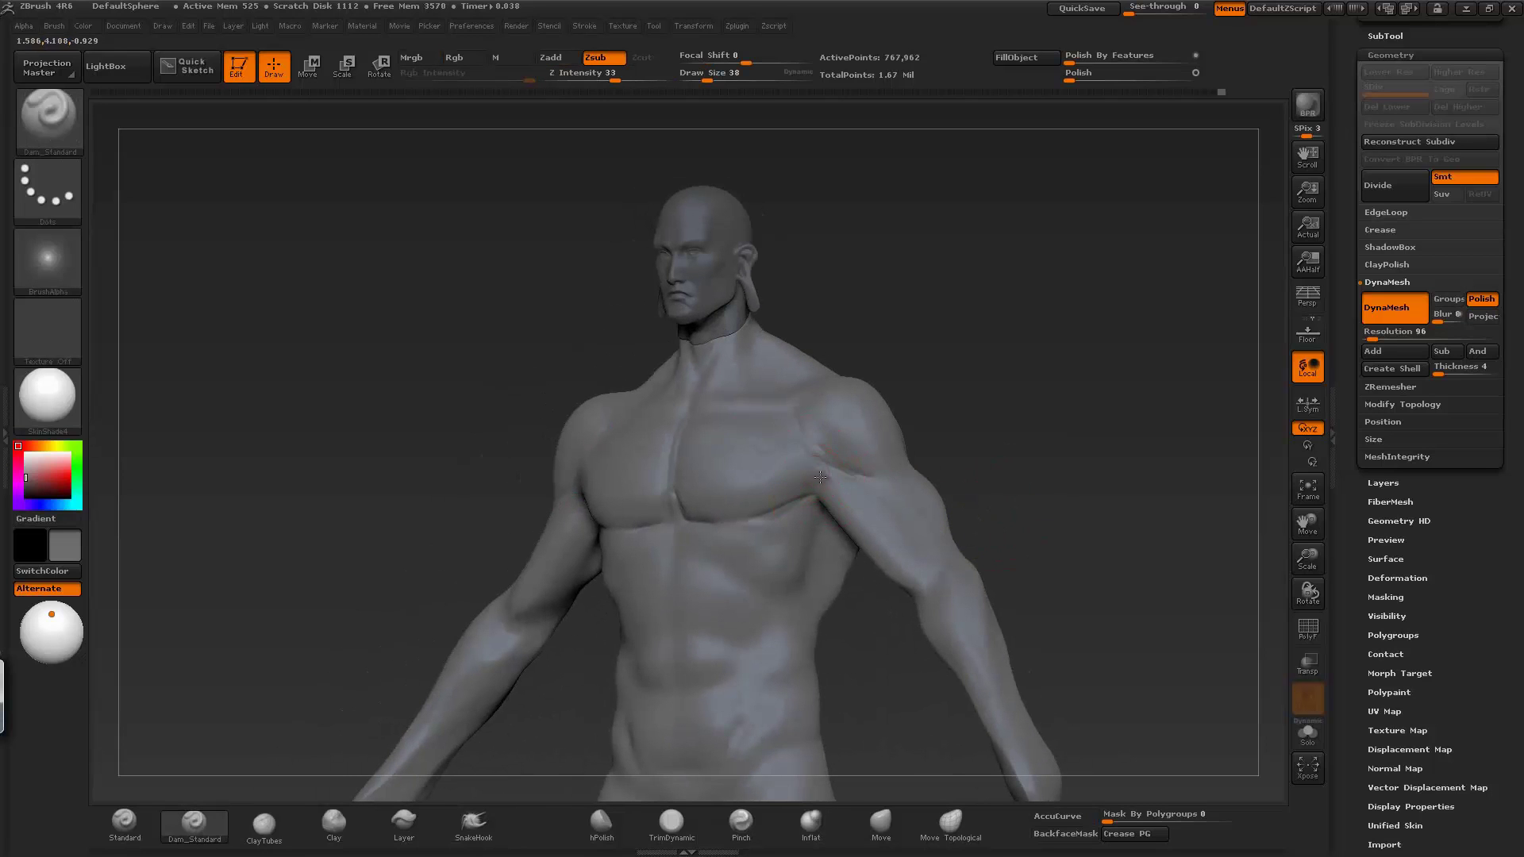
pyautogui.moveTo(760, 439)
pyautogui.mouseDown()
pyautogui.moveTo(1099, 398)
pyautogui.moveTo(793, 670)
pyautogui.moveTo(704, 489)
pyautogui.mouseUp()
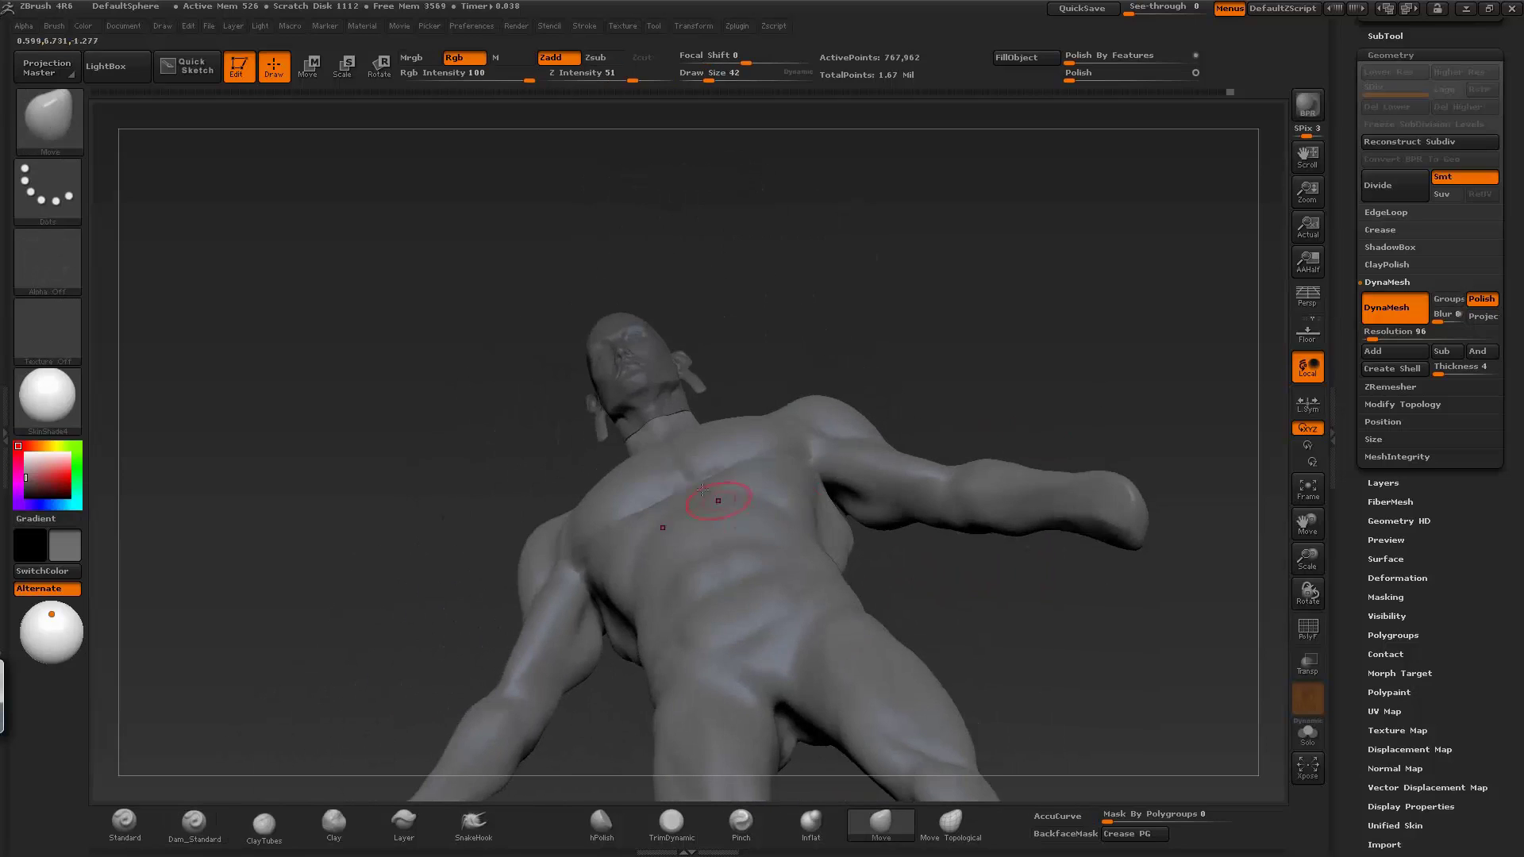
pyautogui.moveTo(722, 429)
pyautogui.mouseDown()
pyautogui.moveTo(1041, 432)
pyautogui.moveTo(1045, 360)
pyautogui.moveTo(888, 522)
pyautogui.mouseUp()
pyautogui.moveTo(835, 428)
pyautogui.mouseDown()
pyautogui.moveTo(991, 504)
pyautogui.moveTo(848, 408)
pyautogui.mouseUp()
# - Carve grooves along the torso side, shoulder and arm with Dam_Standard
pyautogui.press('b')
pyautogui.press('d')
pyautogui.press('s')
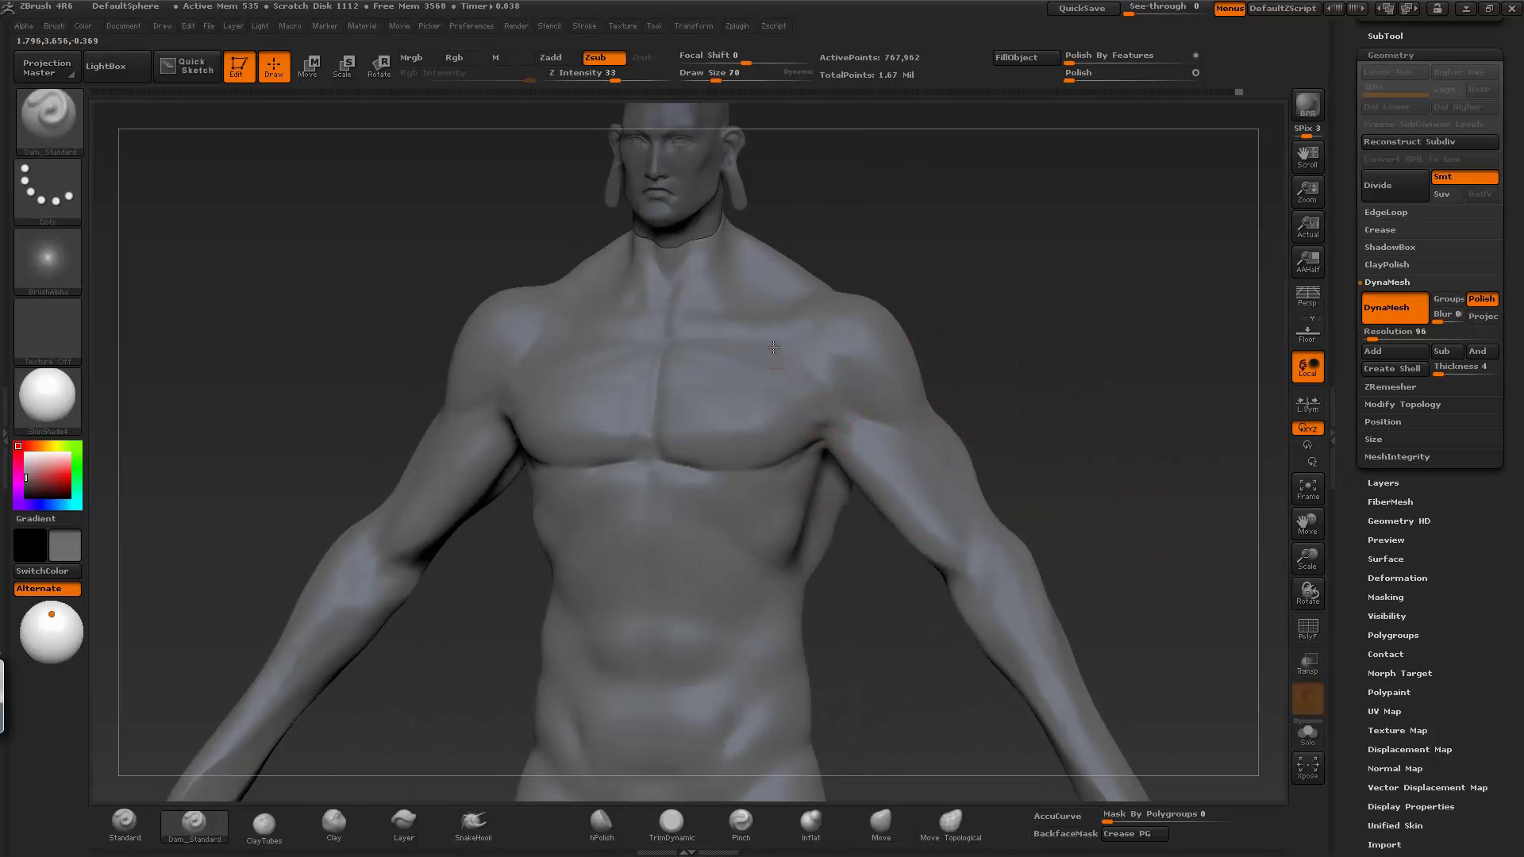
pyautogui.moveTo(773, 347); pyautogui.dragTo(1016, 462)
pyautogui.moveTo(819, 331)
pyautogui.mouseDown()
pyautogui.moveTo(975, 408)
pyautogui.moveTo(911, 470)
pyautogui.moveTo(1084, 508)
pyautogui.mouseUp()
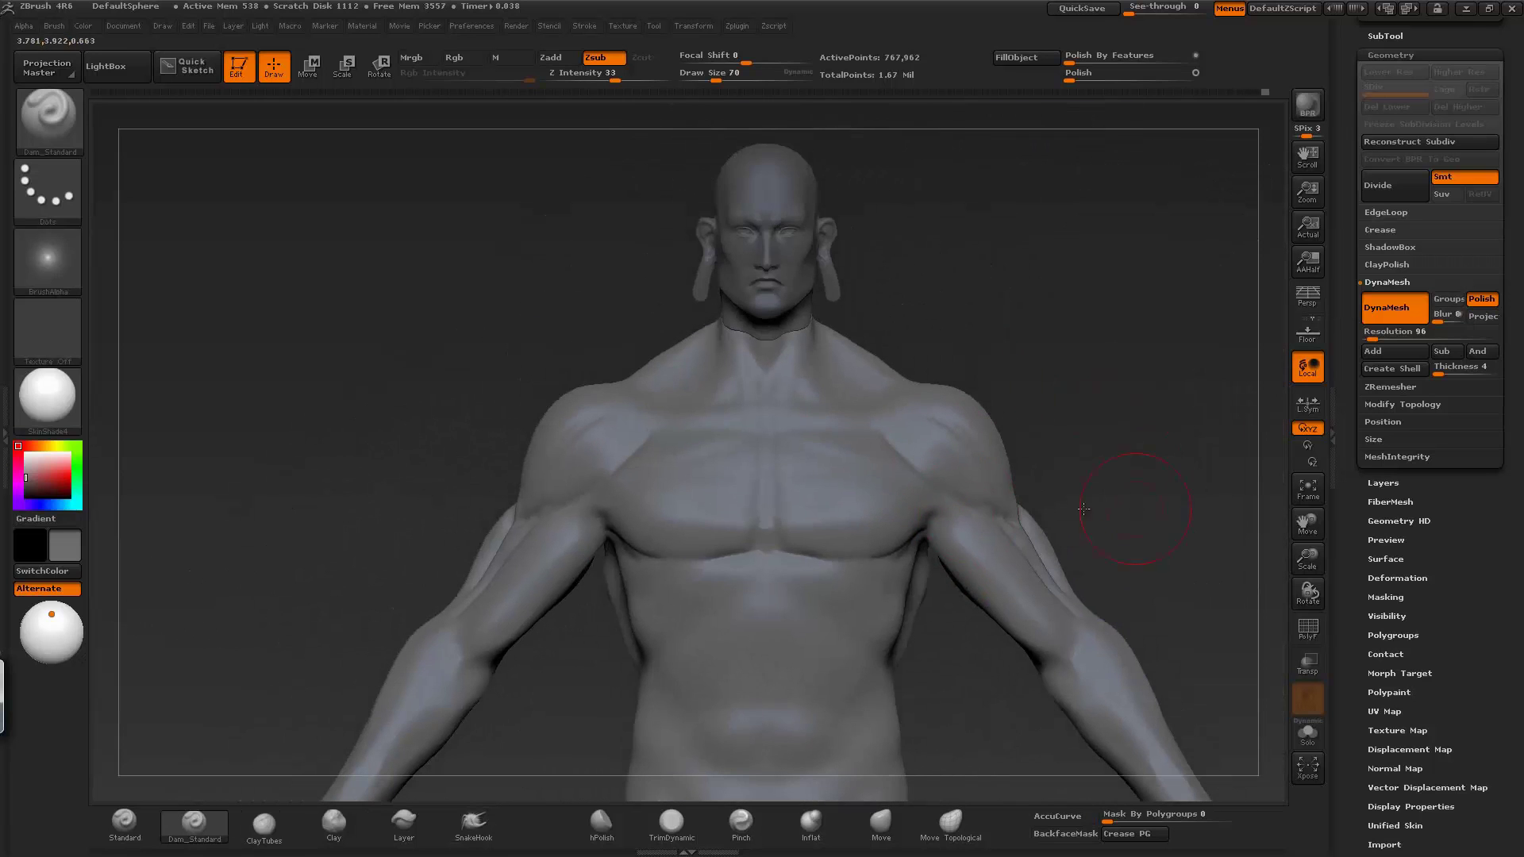
pyautogui.moveTo(793, 420)
pyautogui.mouseDown()
pyautogui.moveTo(926, 439)
pyautogui.moveTo(729, 483)
pyautogui.mouseUp()
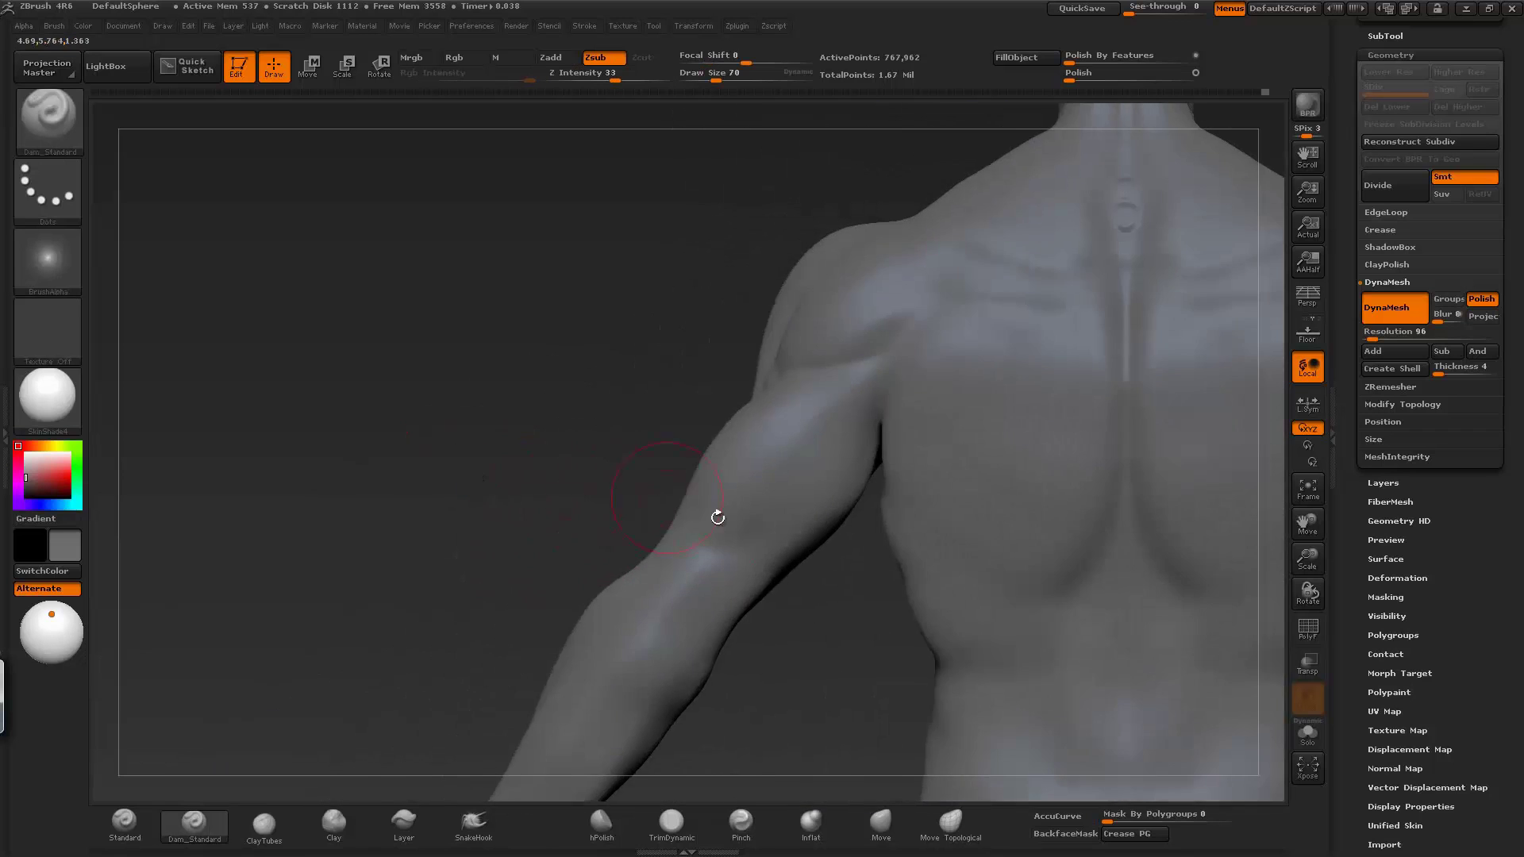
pyautogui.moveTo(781, 435)
pyautogui.mouseDown()
pyautogui.moveTo(862, 562)
pyautogui.moveTo(891, 483)
pyautogui.moveTo(1109, 364)
pyautogui.moveTo(1023, 442)
pyautogui.moveTo(1064, 476)
pyautogui.moveTo(1110, 569)
pyautogui.moveTo(1086, 506)
pyautogui.moveTo(1019, 570)
pyautogui.mouseUp()
# - Reshape the torso with Move and smooth its side with ClayTubes
pyautogui.press('b')
pyautogui.press('m')
pyautogui.press('v')
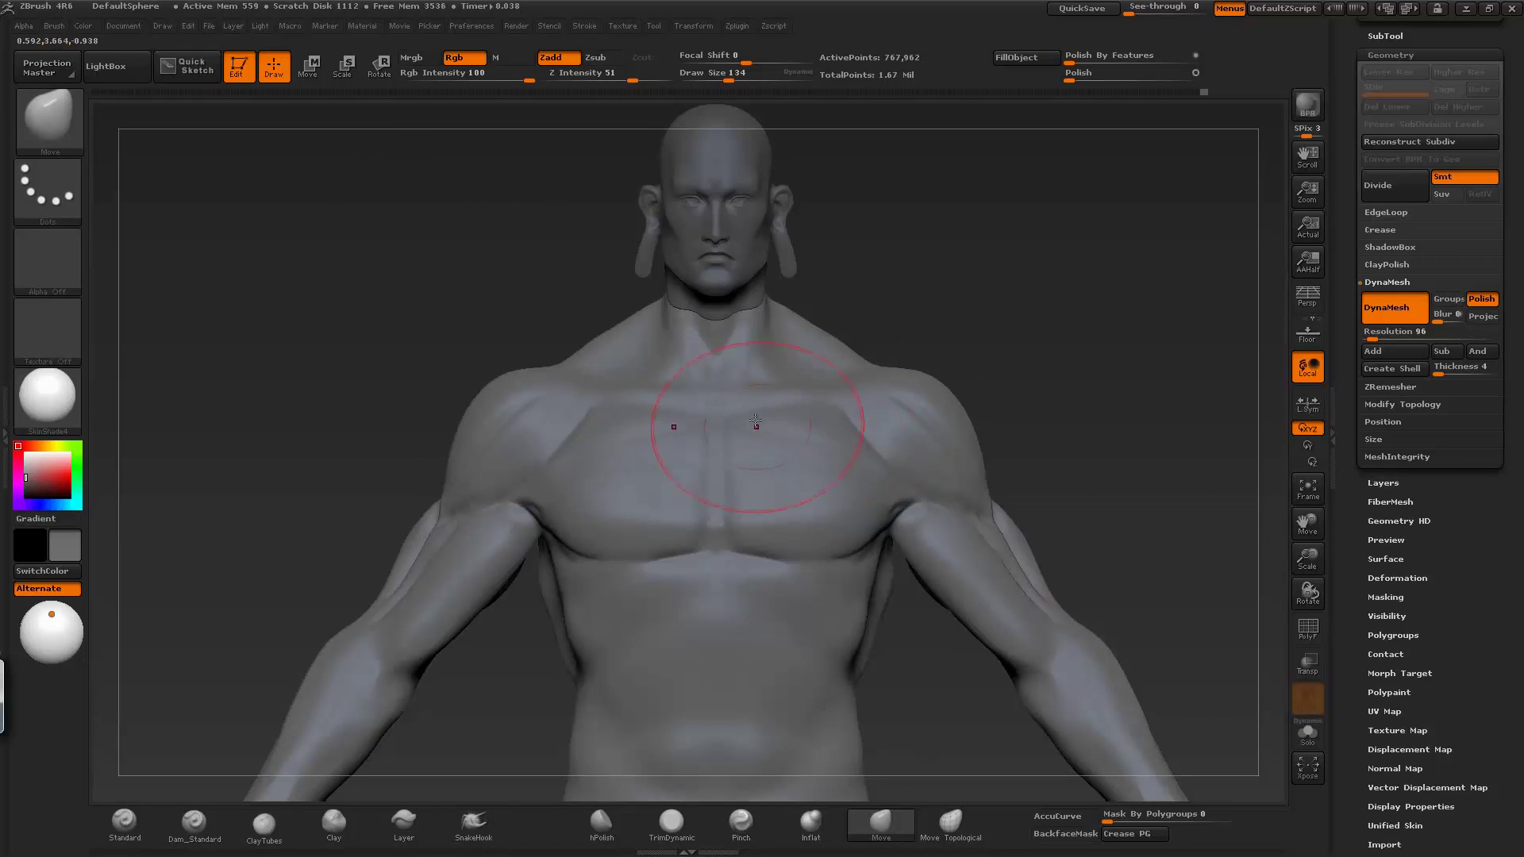
pyautogui.moveTo(797, 358)
pyautogui.mouseDown()
pyautogui.moveTo(1021, 341)
pyautogui.moveTo(952, 434)
pyautogui.mouseUp()
pyautogui.moveTo(1128, 565)
pyautogui.keyDown('alt'); pyautogui.mouseDown()
pyautogui.moveTo(1123, 545)
pyautogui.moveTo(874, 476)
pyautogui.mouseUp(); pyautogui.keyUp('alt')
pyautogui.click(264, 826)
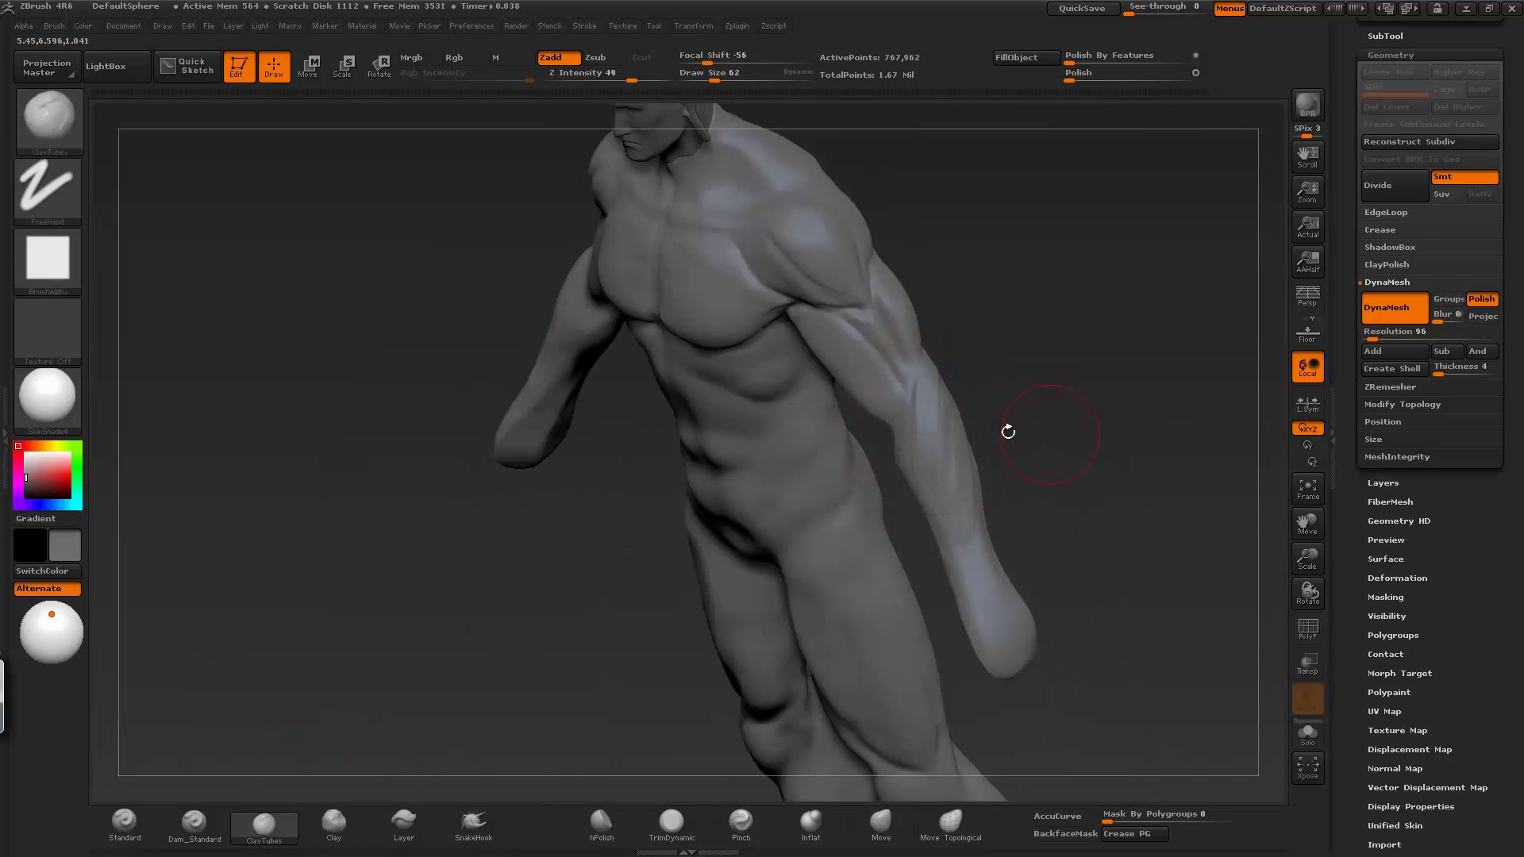
pyautogui.moveTo(1008, 429)
pyautogui.keyDown('shift'); pyautogui.mouseDown()
pyautogui.moveTo(935, 442)
pyautogui.moveTo(917, 649)
pyautogui.moveTo(667, 442)
pyautogui.moveTo(699, 426)
pyautogui.moveTo(779, 433)
pyautogui.moveTo(834, 605)
pyautogui.mouseUp(); pyautogui.keyUp('shift')
# - Carve the ab divisions and serratus grooves on the torso front with Dam_Standard
pyautogui.press('b')
pyautogui.press('d')
pyautogui.press('s')
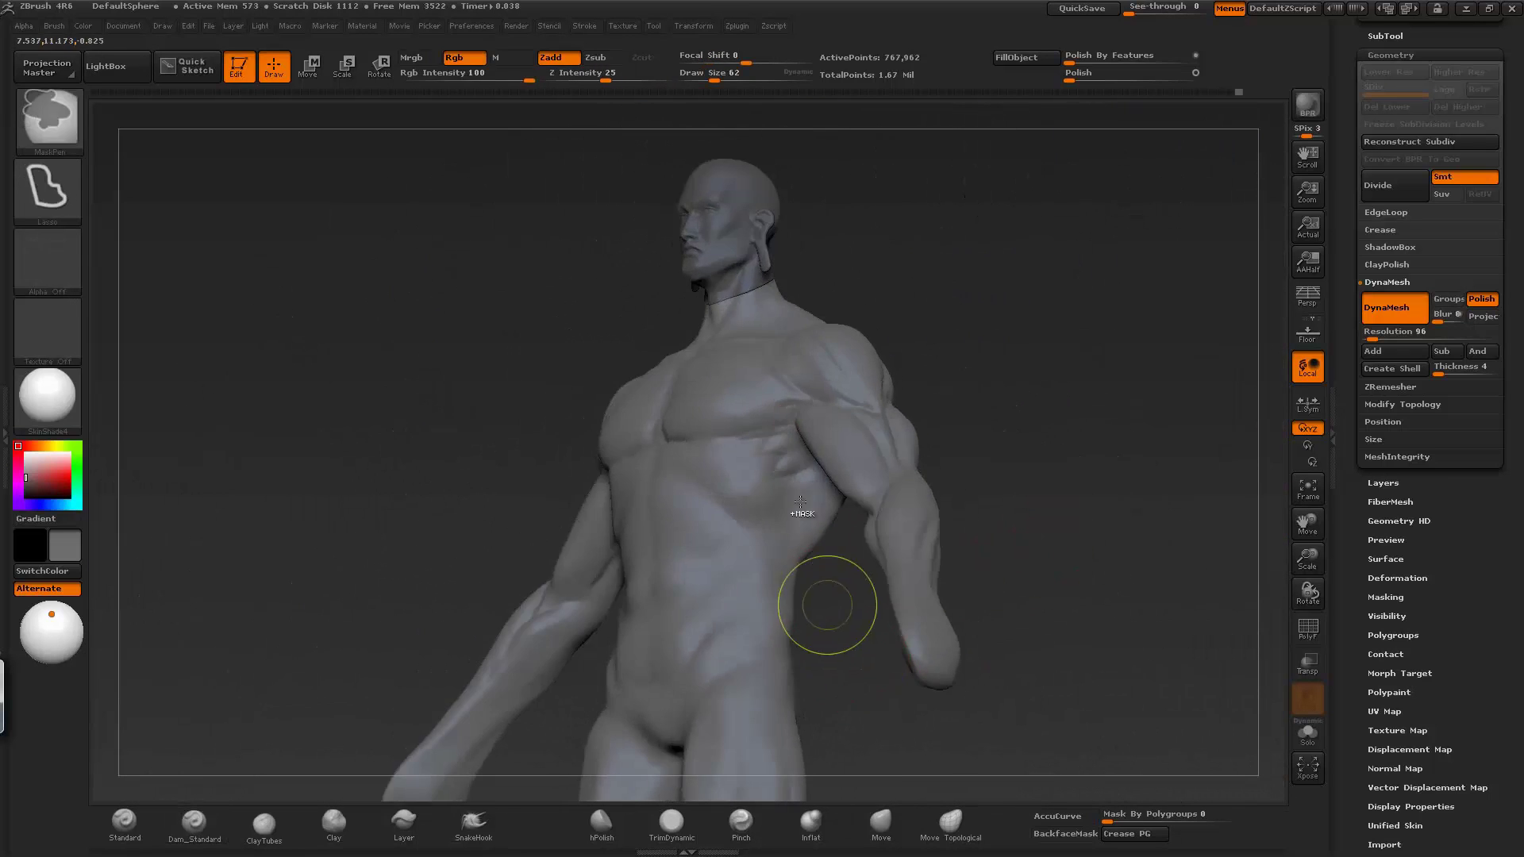
pyautogui.moveTo(810, 482)
pyautogui.mouseDown()
pyautogui.moveTo(726, 495)
pyautogui.moveTo(697, 530)
pyautogui.mouseUp()
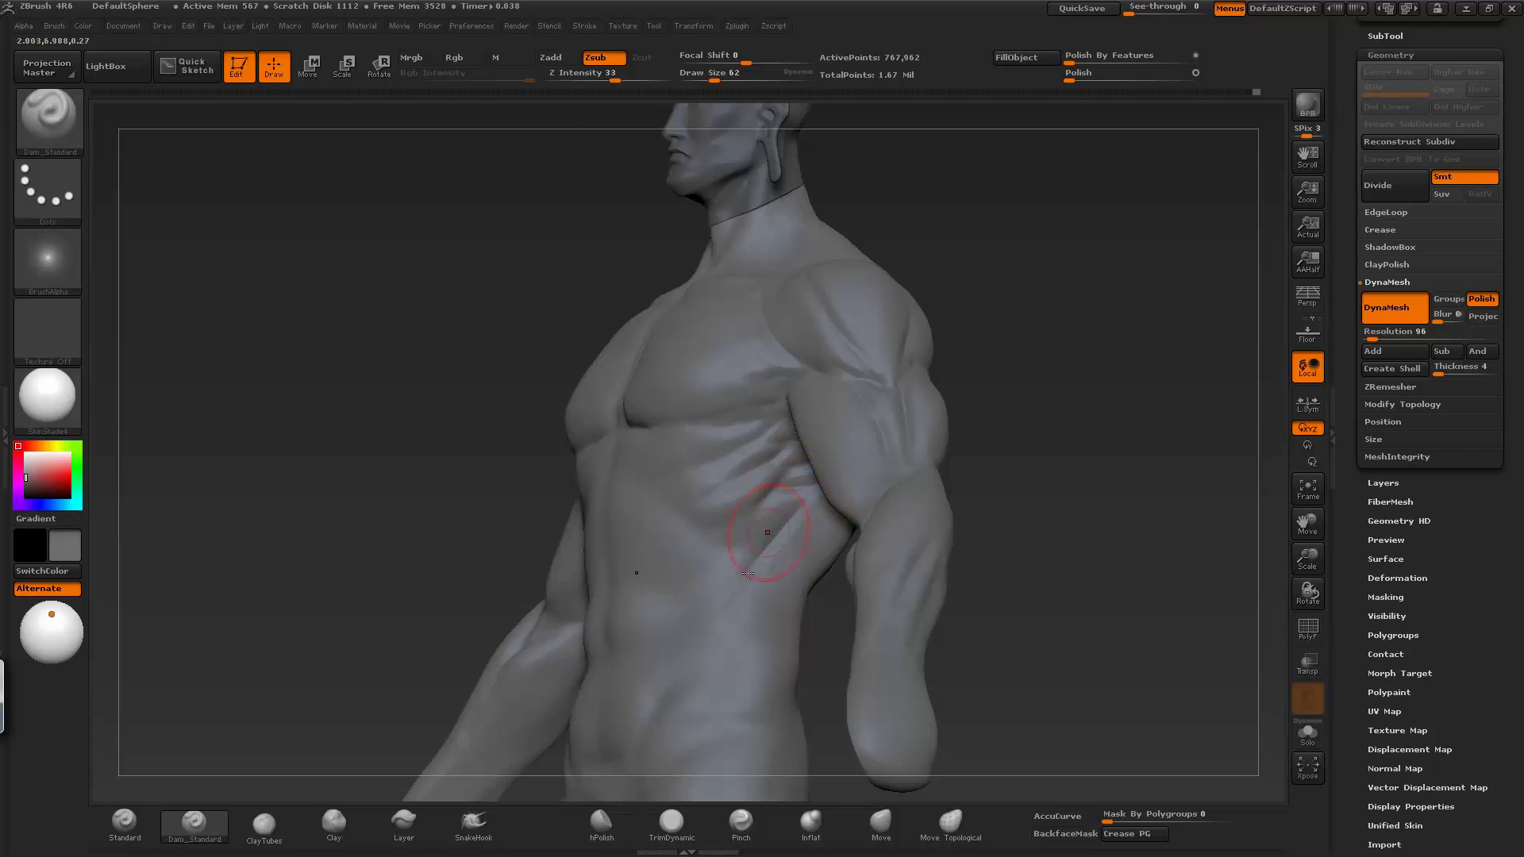
pyautogui.moveTo(748, 572); pyautogui.dragTo(601, 433)
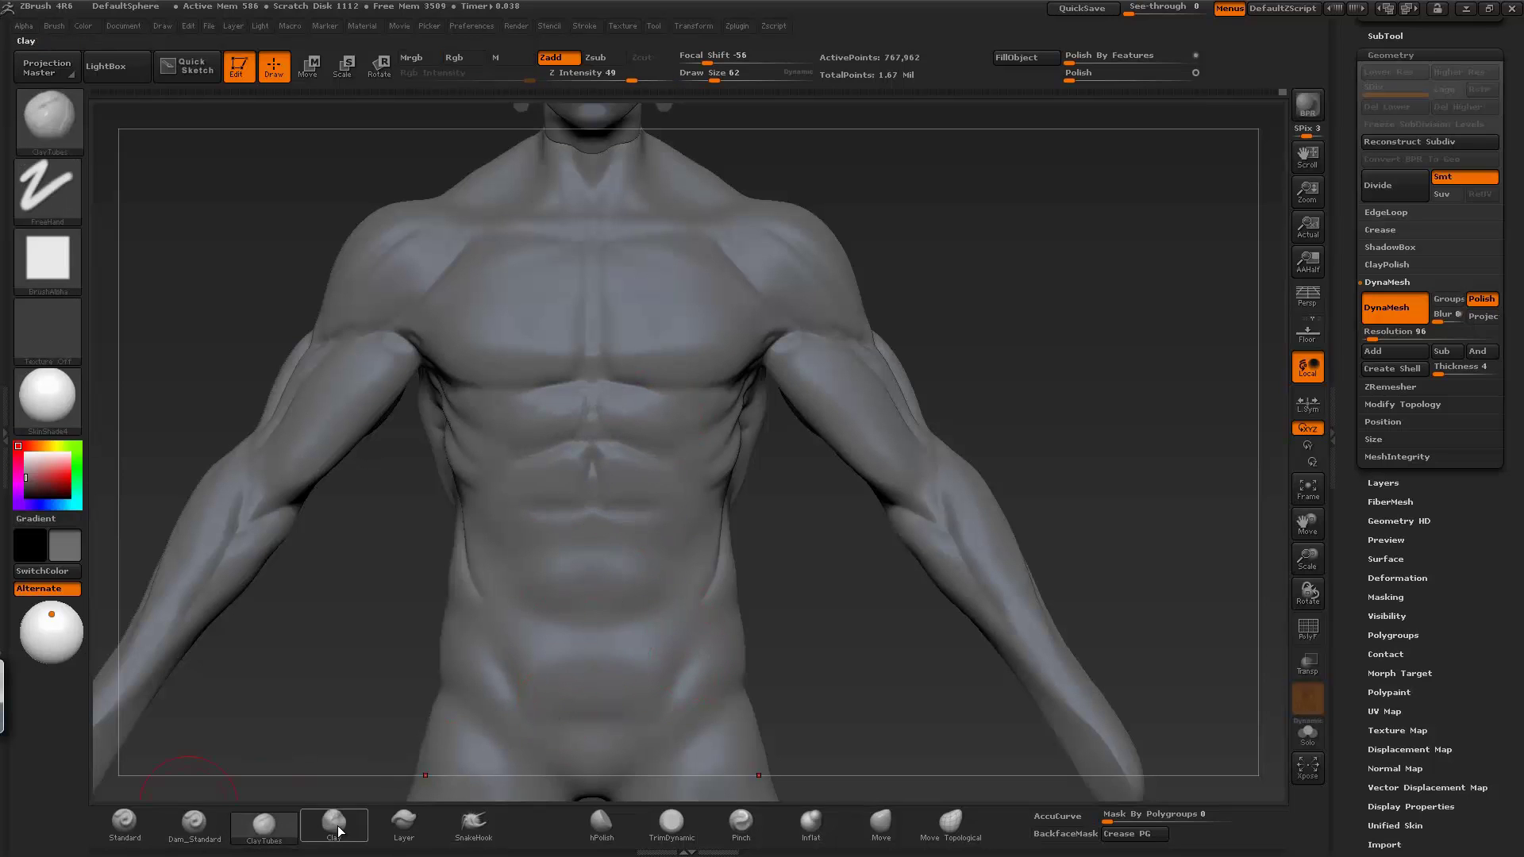
# - Select Dam_Standard and orbit to check the built-up torso muscles
pyautogui.click(193, 824)
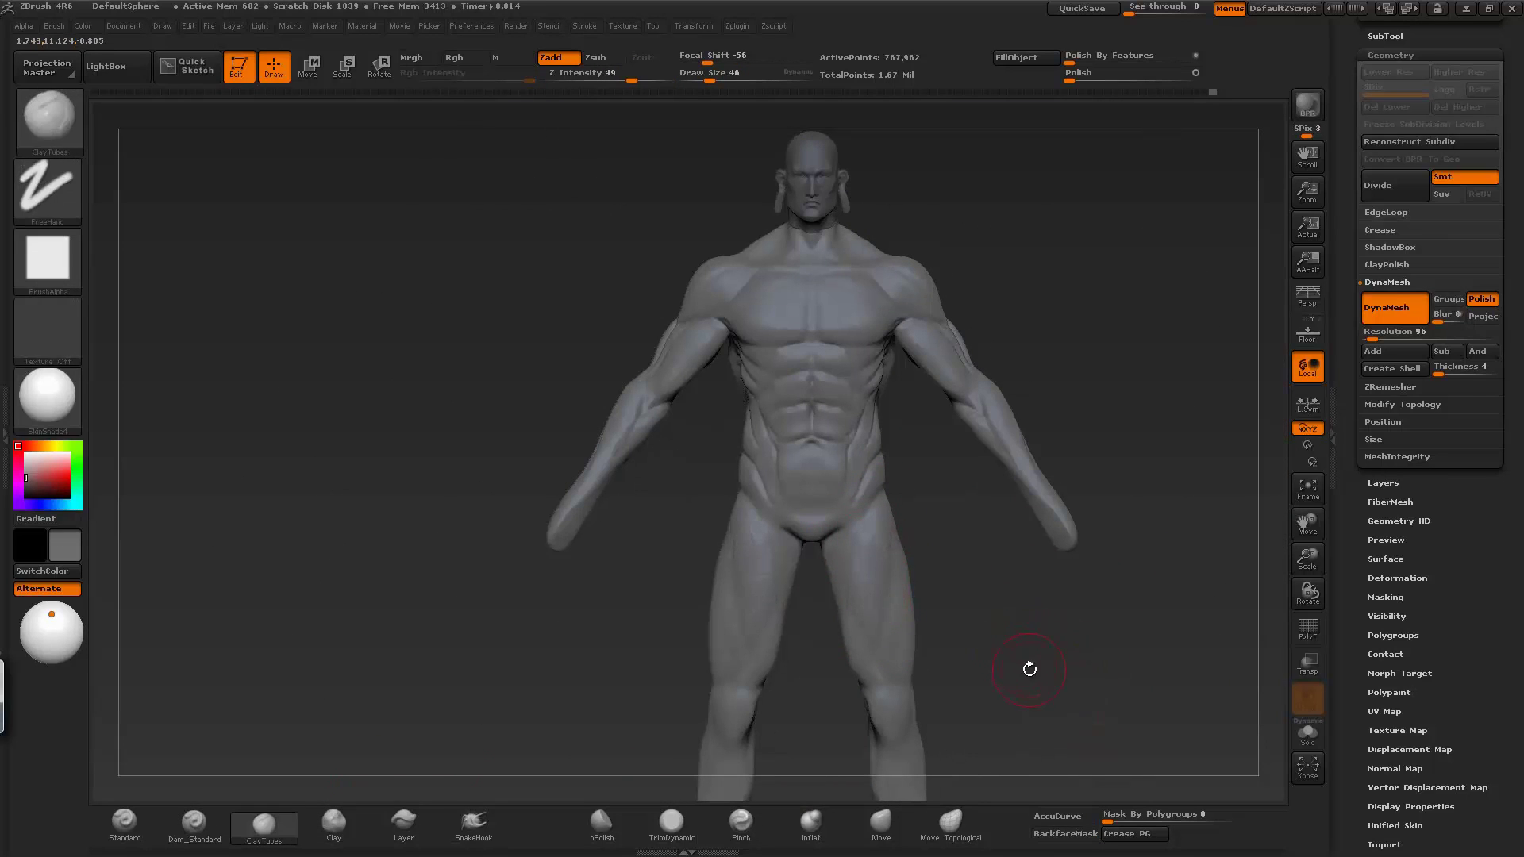
pyautogui.moveTo(1008, 622)
pyautogui.mouseDown()
pyautogui.moveTo(1122, 670)
pyautogui.moveTo(998, 718)
pyautogui.moveTo(936, 604)
pyautogui.mouseUp()
# - Make PolySphere2 active and reshape the jaw with the Move brush
pyautogui.click(194, 824)
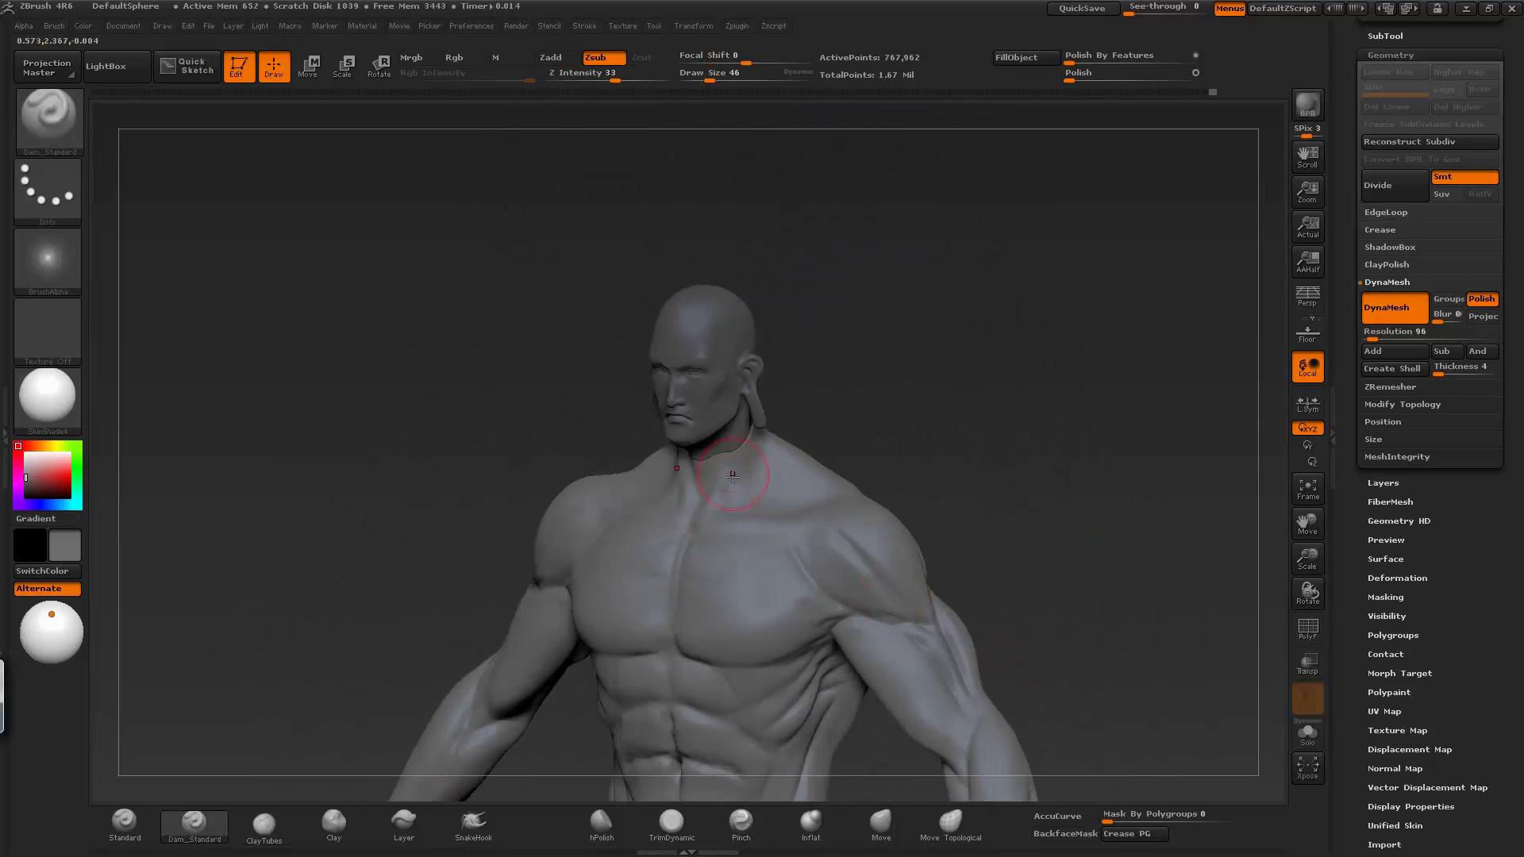
pyautogui.moveTo(1072, 635); pyautogui.dragTo(1191, 635)
pyautogui.click(882, 822)
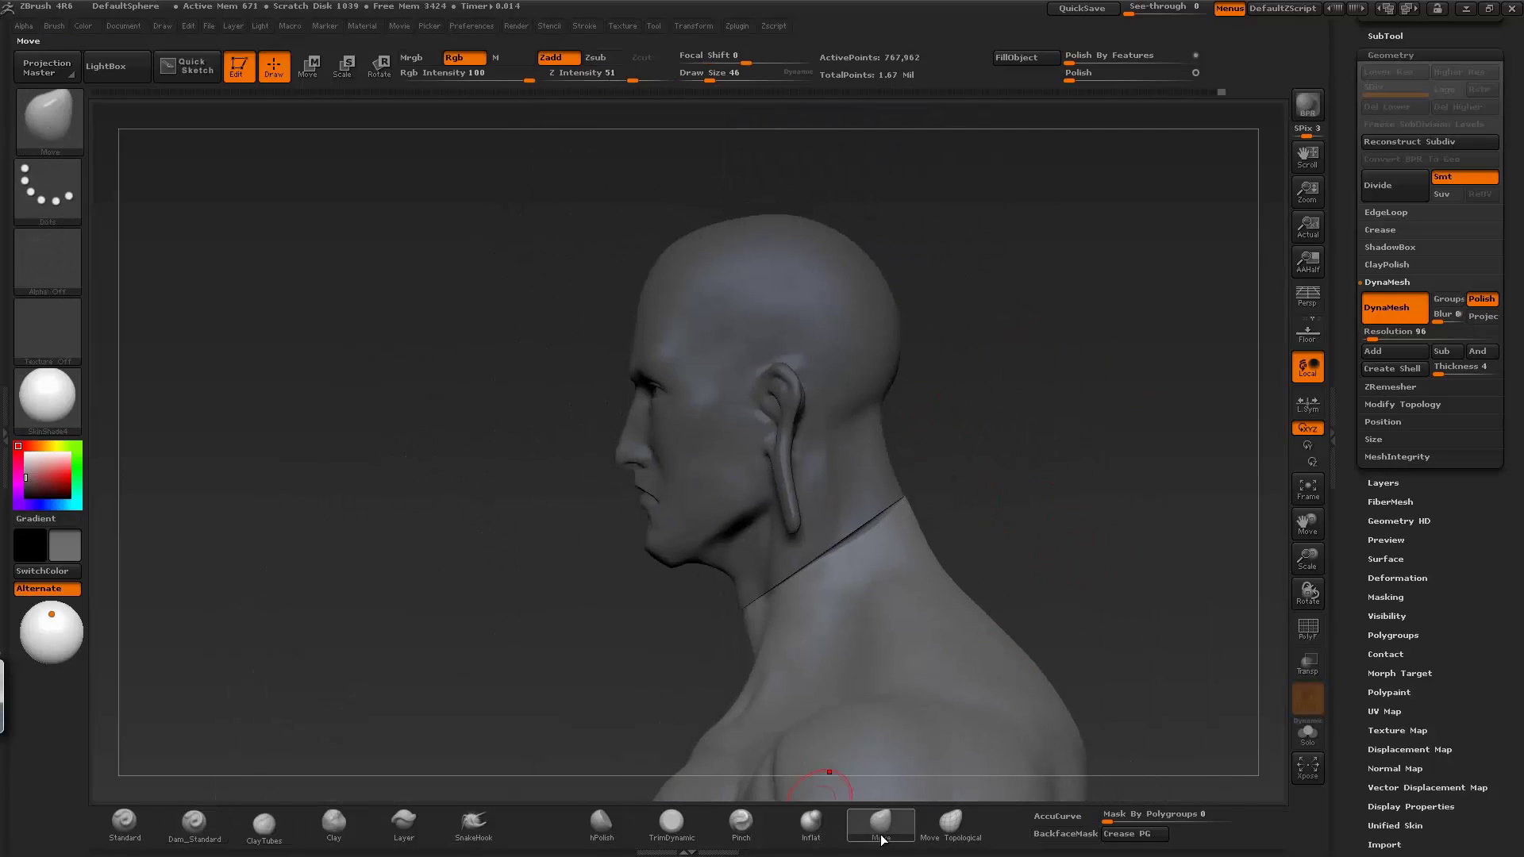
pyautogui.keyDown('alt'); pyautogui.click(664, 547); pyautogui.keyUp('alt')
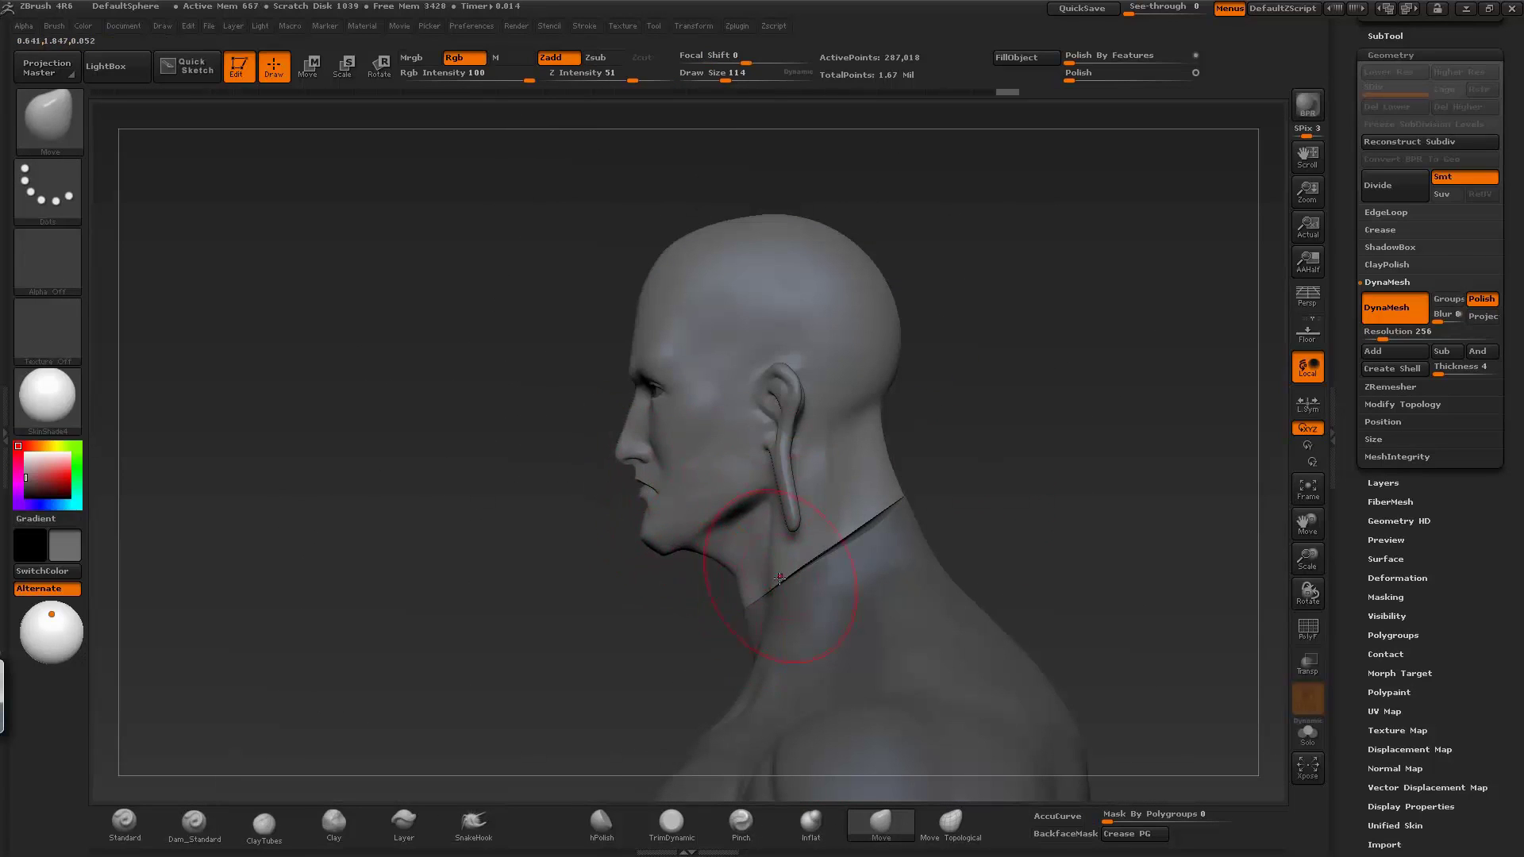
pyautogui.moveTo(741, 568); pyautogui.dragTo(774, 540)
pyautogui.moveTo(744, 486); pyautogui.dragTo(871, 534)
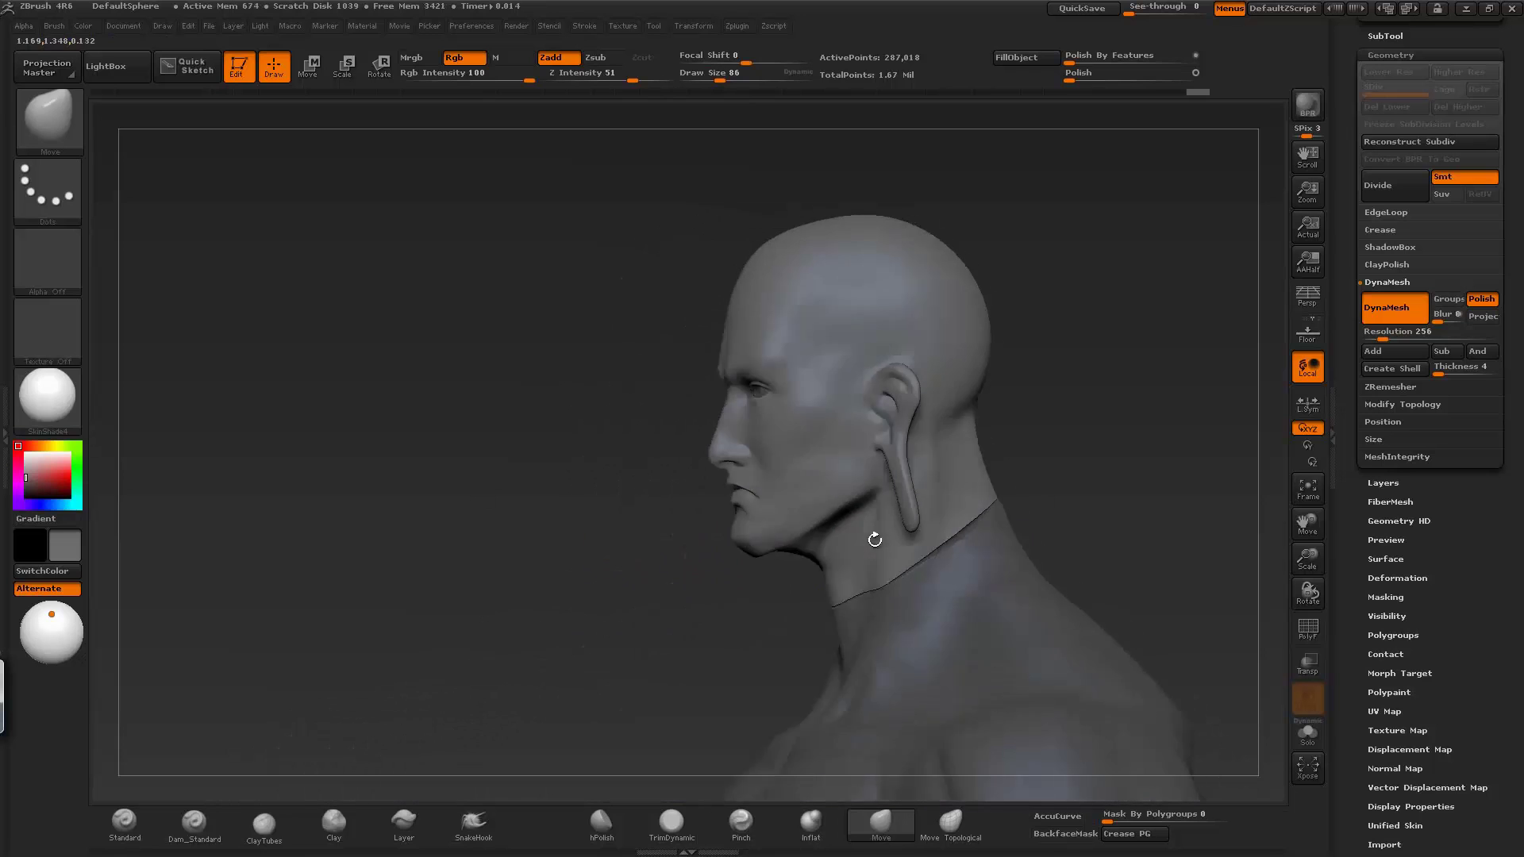
pyautogui.keyDown('alt'); pyautogui.moveTo(670, 555); pyautogui.dragTo(755, 578); pyautogui.keyUp('alt')
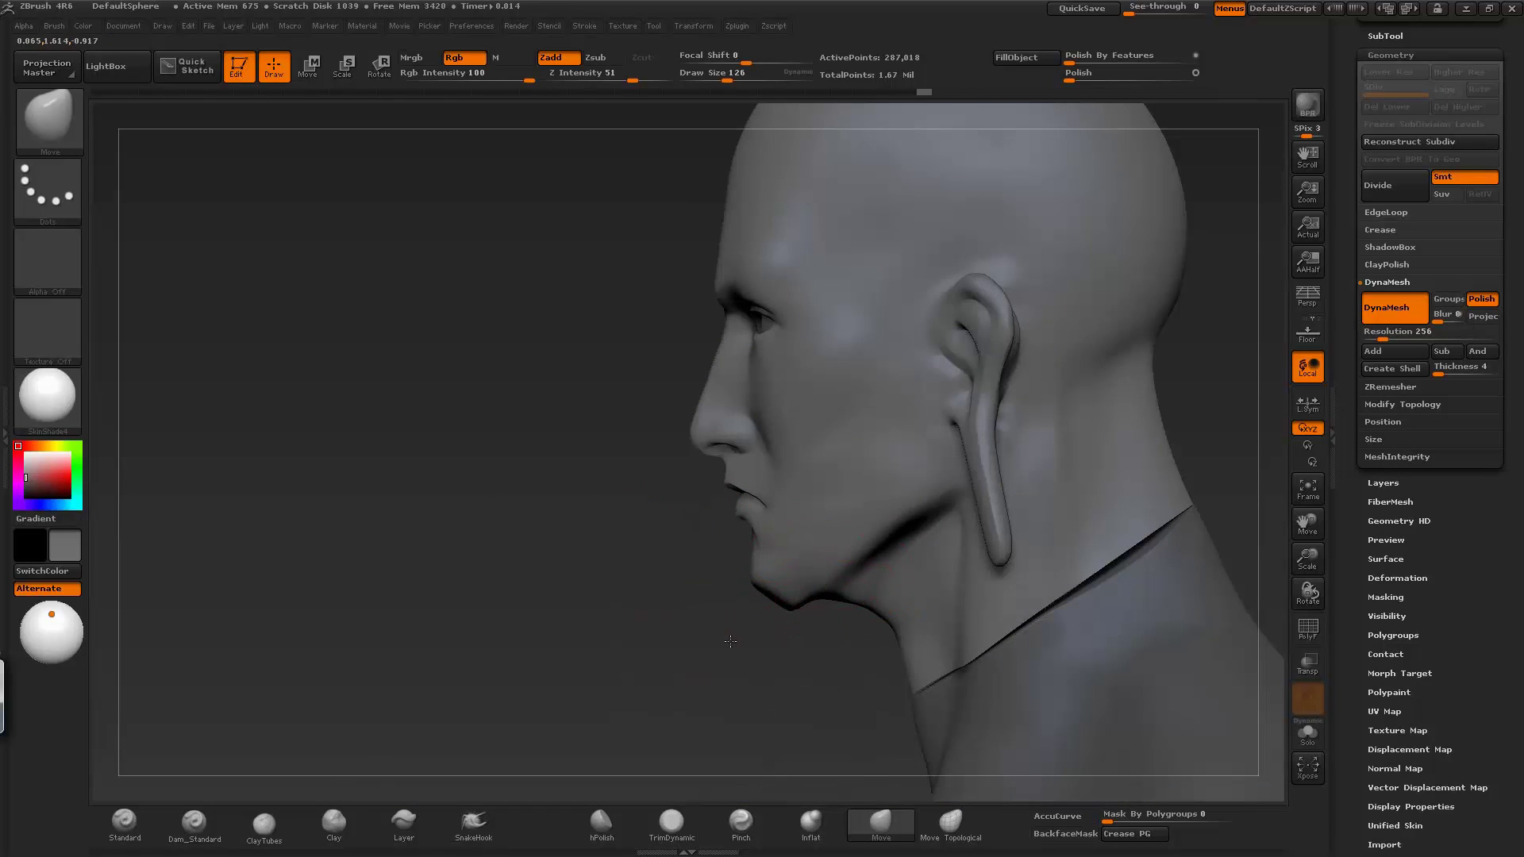
pyautogui.moveTo(730, 642); pyautogui.dragTo(827, 568)
pyautogui.moveTo(842, 479)
pyautogui.mouseDown()
pyautogui.moveTo(1157, 374)
pyautogui.moveTo(1088, 524)
pyautogui.moveTo(1032, 477)
pyautogui.mouseUp()
# - Carve the eyelid creases with Dam_Standard and Clay, viewing the head in profile
pyautogui.click(193, 821)
pyautogui.press('p')
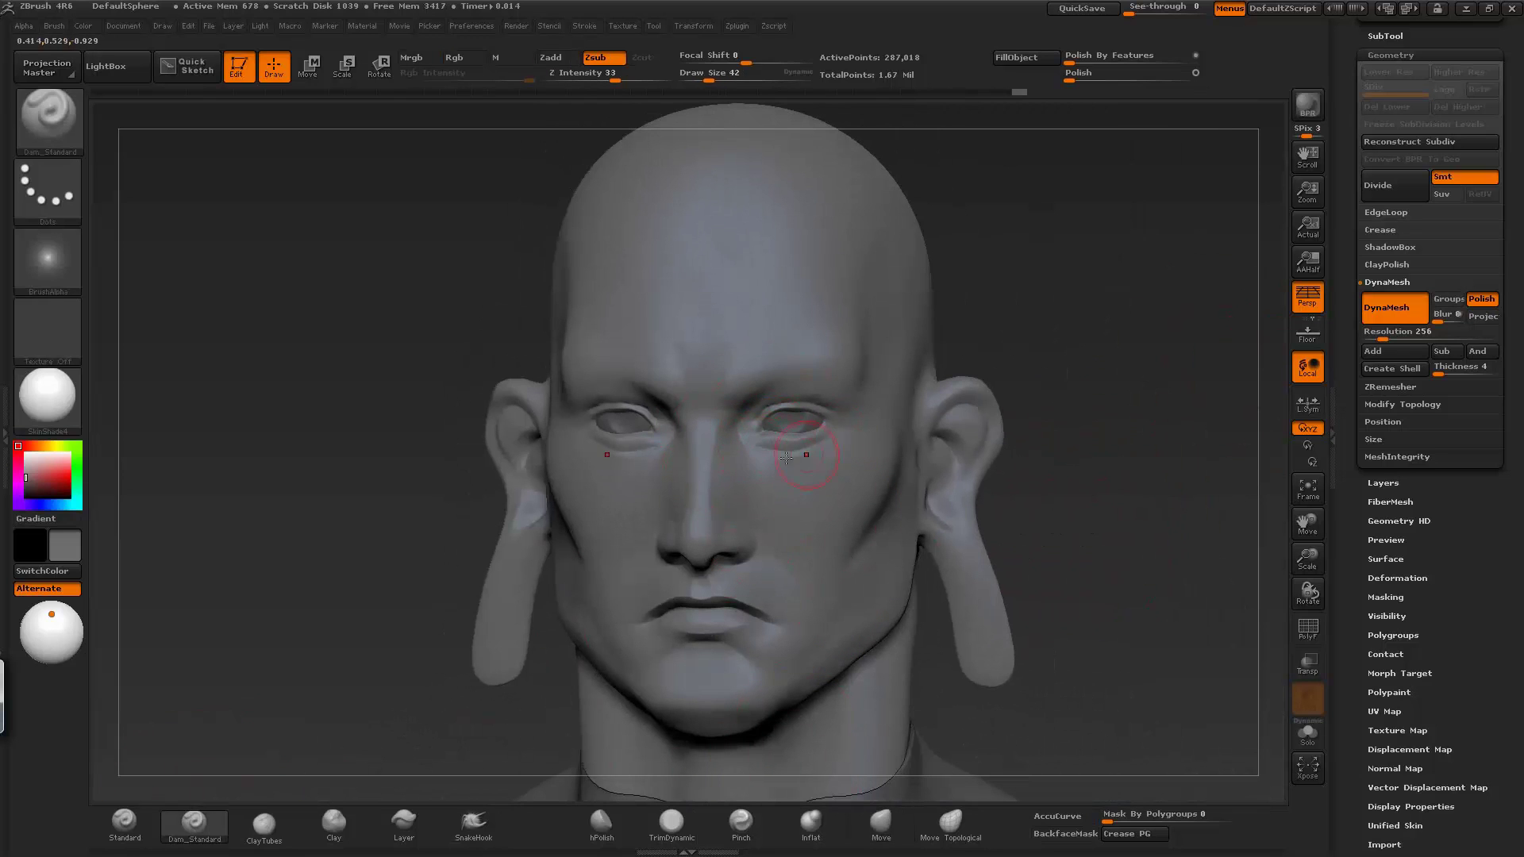
pyautogui.press('b')
pyautogui.press('c')
pyautogui.press('l')
pyautogui.moveTo(832, 477)
pyautogui.mouseDown()
pyautogui.moveTo(1068, 374)
pyautogui.moveTo(998, 529)
pyautogui.moveTo(670, 561)
pyautogui.moveTo(738, 561)
pyautogui.mouseUp()
# - Refine the cheek and mouth planes from three-quarter and front close-ups
pyautogui.press('b')
pyautogui.press('s')
pyautogui.press('t')
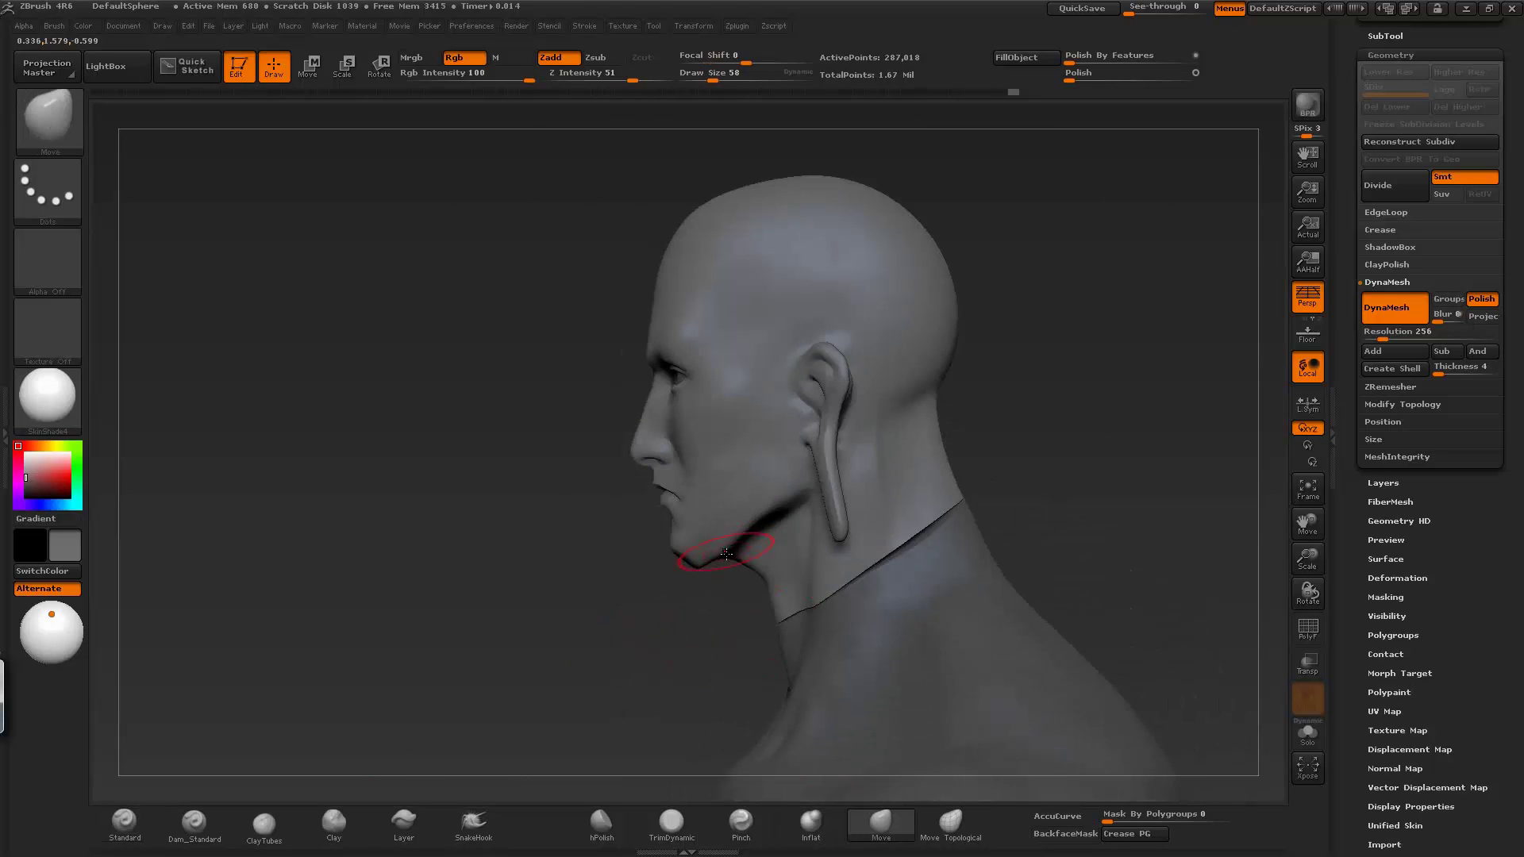
pyautogui.moveTo(860, 647)
pyautogui.mouseDown()
pyautogui.moveTo(966, 524)
pyautogui.moveTo(766, 408)
pyautogui.moveTo(782, 459)
pyautogui.moveTo(990, 566)
pyautogui.mouseUp()
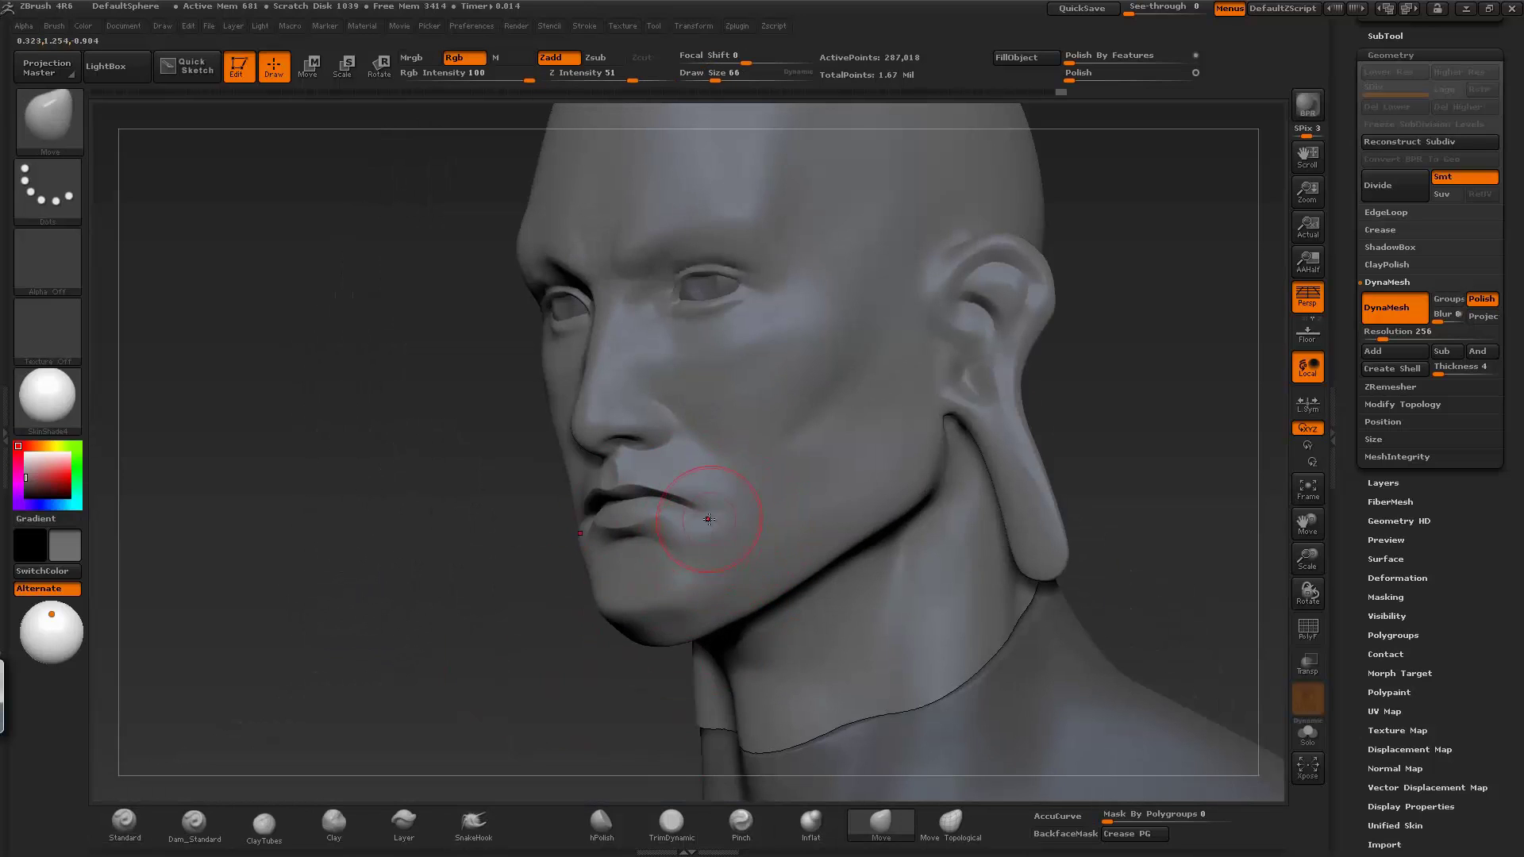
pyautogui.moveTo(669, 491); pyautogui.dragTo(331, 725)
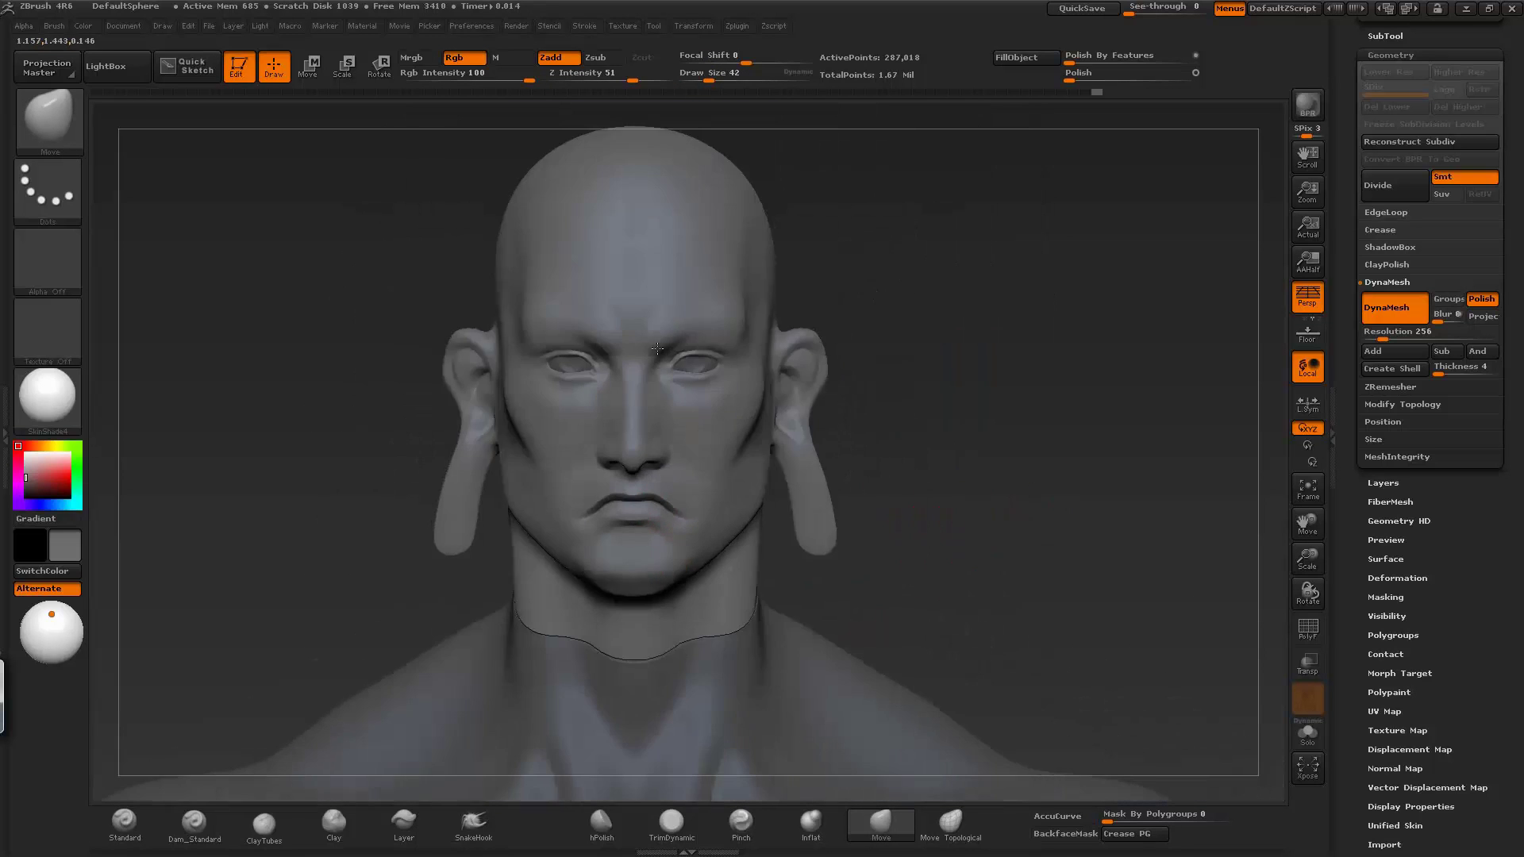
# - Sharpen the eyelid edges with Dam_Standard, then make the body subtool active
pyautogui.click(194, 824)
pyautogui.moveTo(812, 477); pyautogui.dragTo(784, 413)
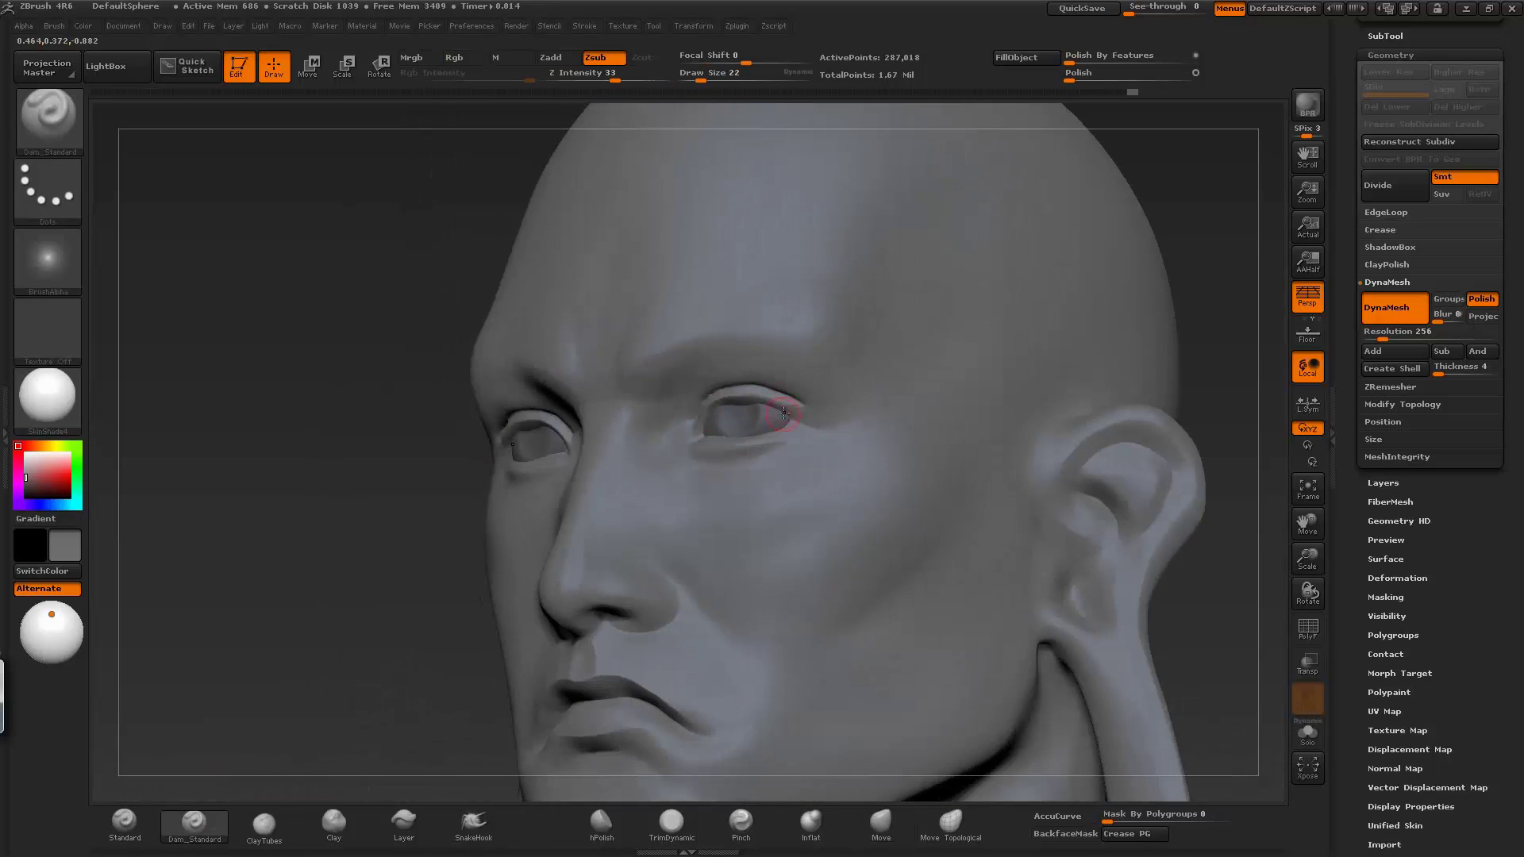
pyautogui.moveTo(1218, 348); pyautogui.dragTo(762, 436)
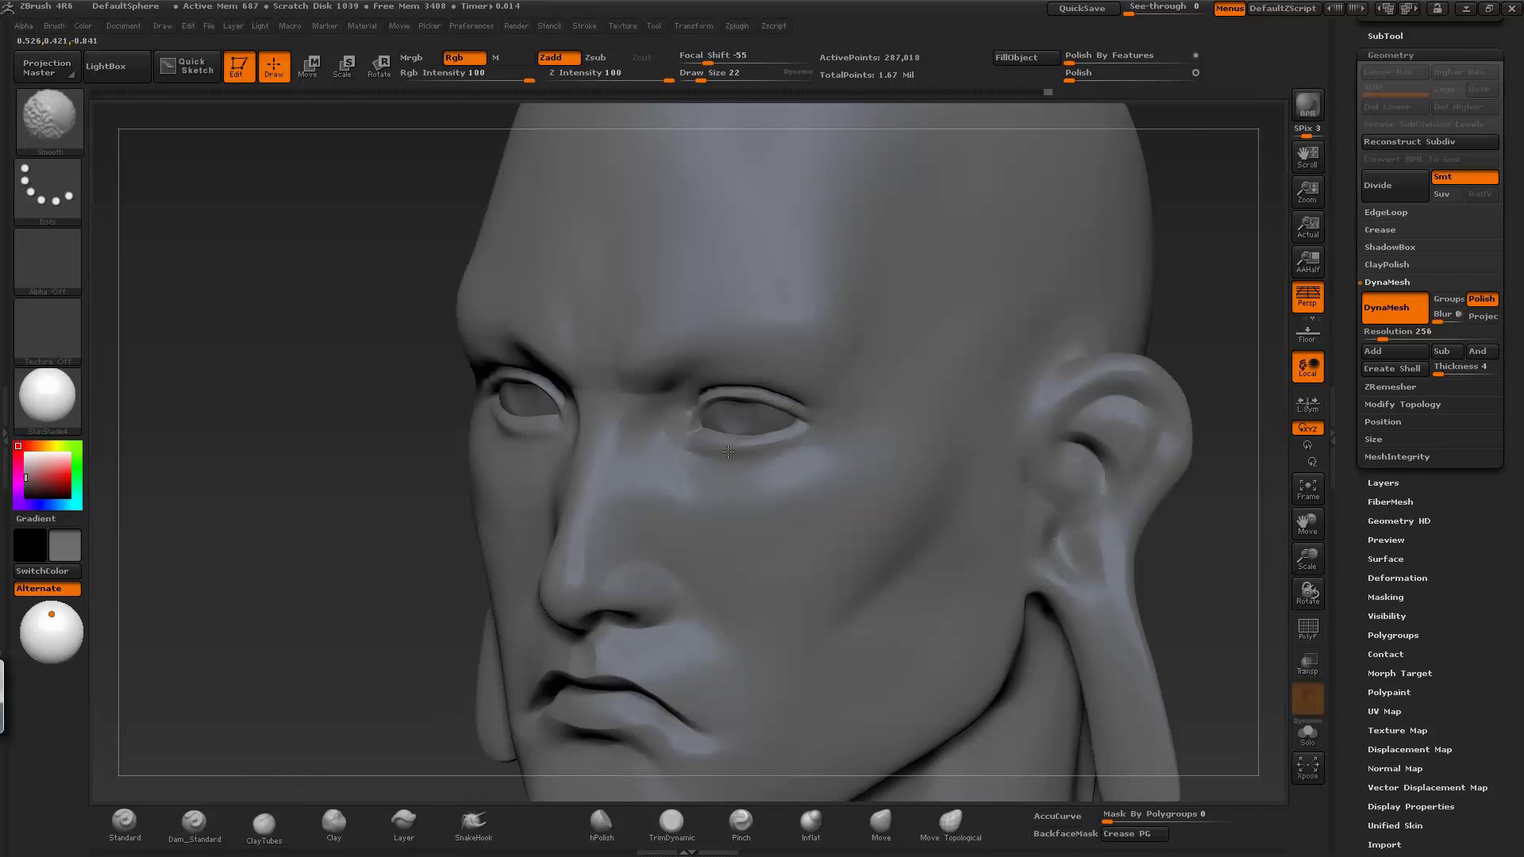
pyautogui.keyDown('shift'); pyautogui.moveTo(318, 556); pyautogui.dragTo(685, 454); pyautogui.keyUp('shift')
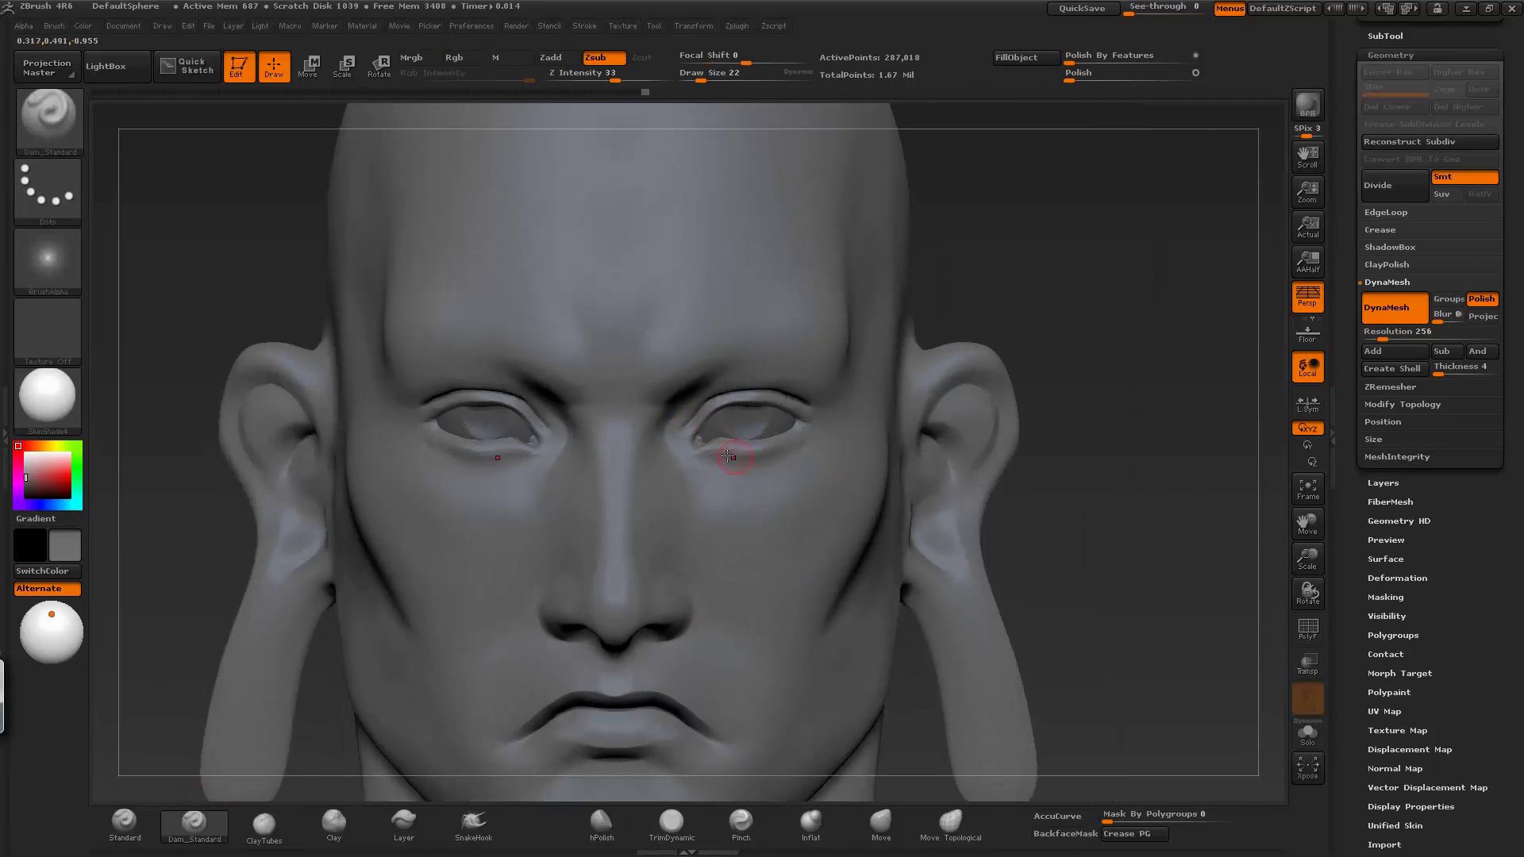
pyautogui.moveTo(1016, 529)
pyautogui.mouseDown()
pyautogui.moveTo(1106, 552)
pyautogui.moveTo(963, 630)
pyautogui.moveTo(937, 463)
pyautogui.mouseUp()
pyautogui.keyDown('alt'); pyautogui.click(921, 627); pyautogui.keyUp('alt')
pyautogui.moveTo(921, 627); pyautogui.dragTo(981, 558)
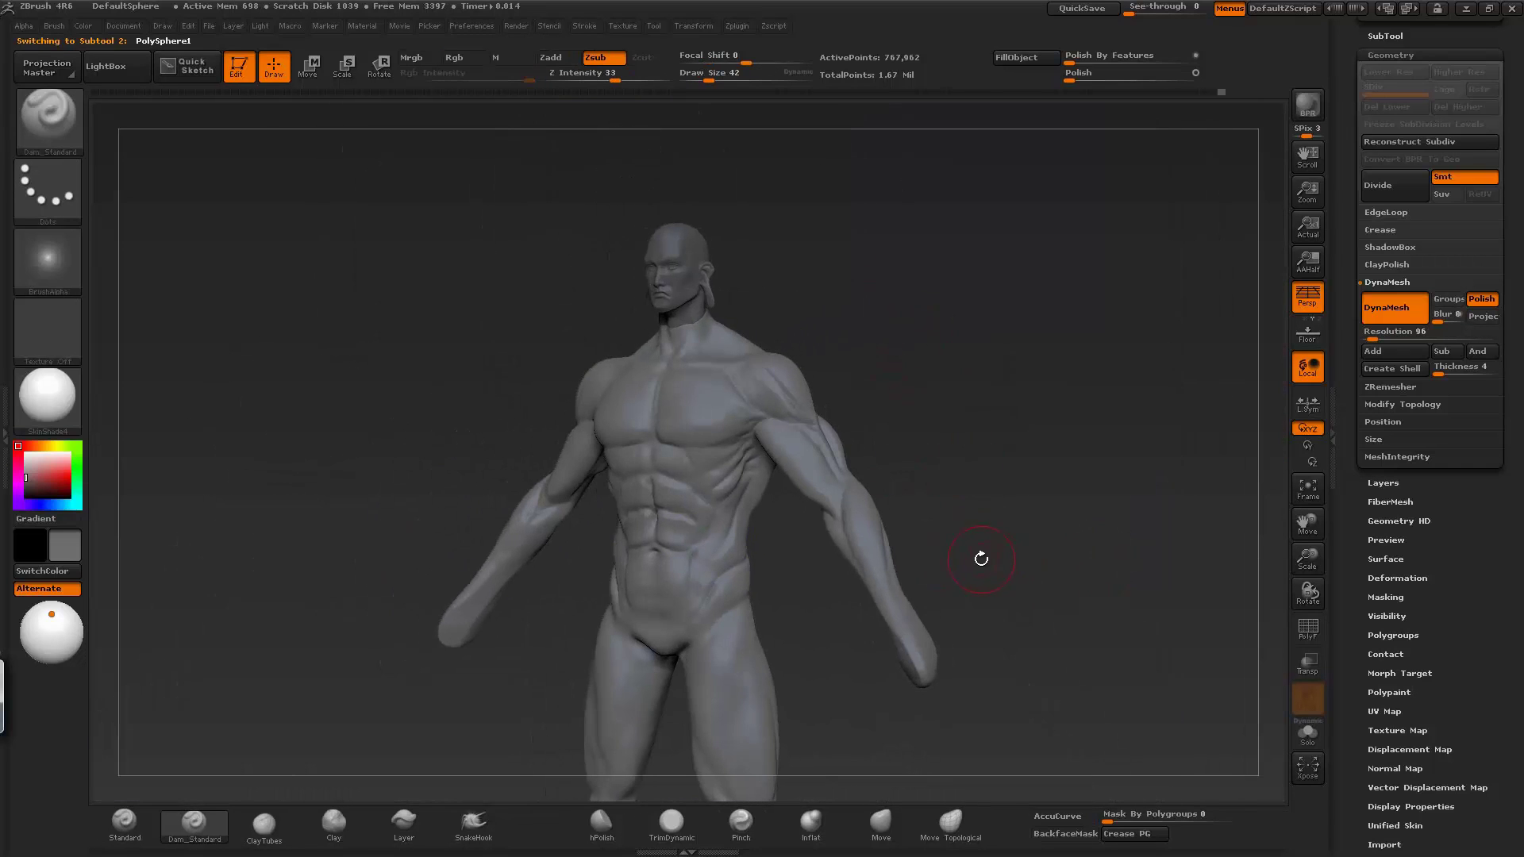
pyautogui.moveTo(927, 469)
pyautogui.keyDown('alt'); pyautogui.mouseDown()
pyautogui.moveTo(970, 517)
pyautogui.moveTo(949, 473)
pyautogui.moveTo(1021, 249)
pyautogui.moveTo(1014, 608)
pyautogui.moveTo(1048, 556)
pyautogui.moveTo(1048, 397)
pyautogui.mouseUp(); pyautogui.keyUp('alt')
pyautogui.keyDown('alt'); pyautogui.click(699, 341); pyautogui.keyUp('alt')
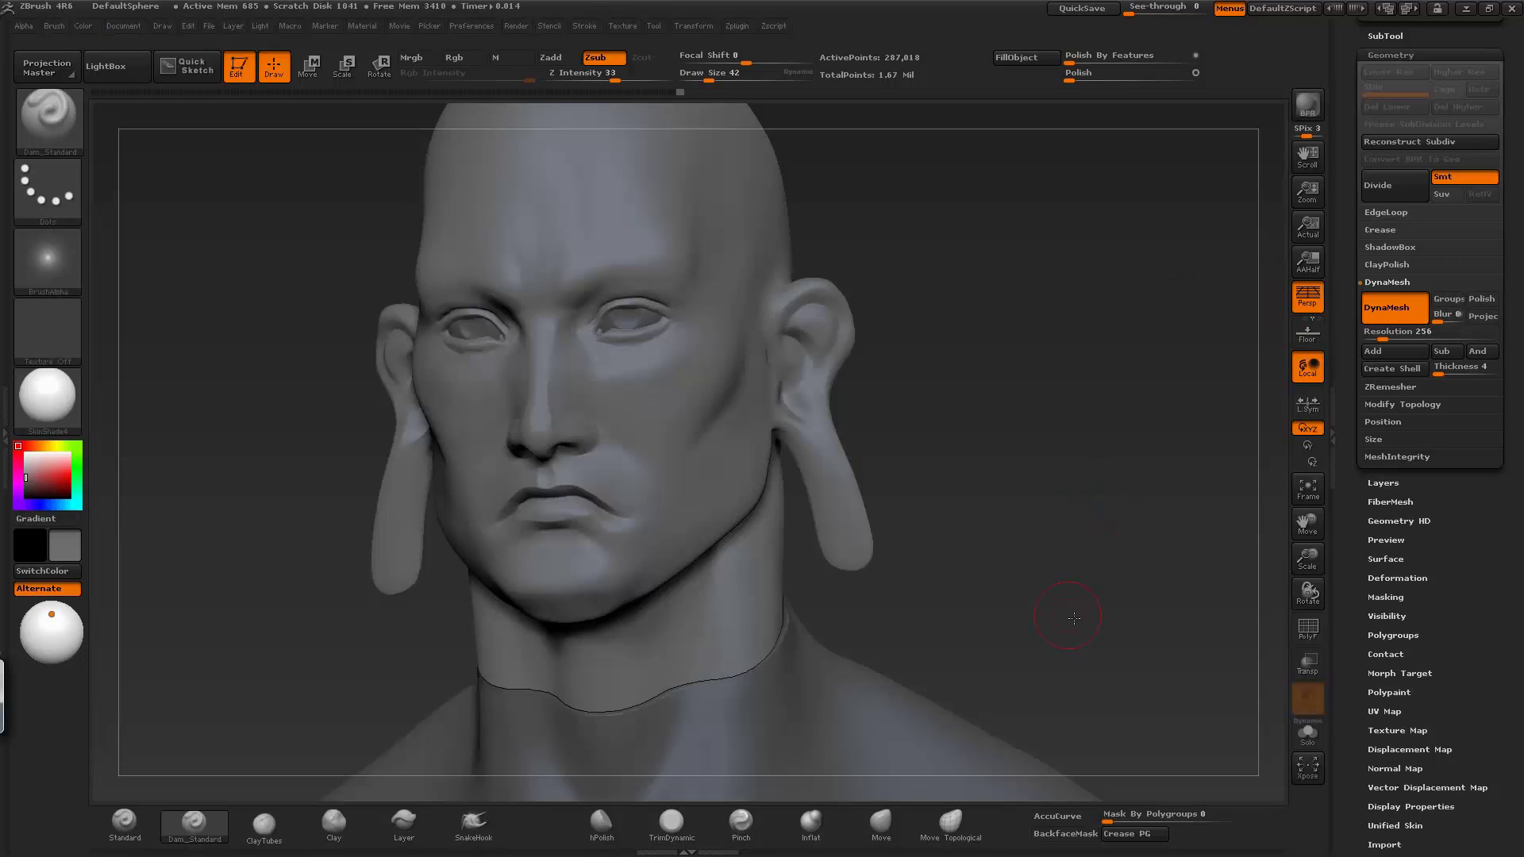
pyautogui.moveTo(1074, 618)
pyautogui.mouseDown()
pyautogui.moveTo(1270, 714)
pyautogui.moveTo(1106, 629)
pyautogui.moveTo(1123, 649)
pyautogui.moveTo(993, 555)
pyautogui.moveTo(892, 443)
pyautogui.moveTo(953, 516)
pyautogui.moveTo(1040, 566)
pyautogui.moveTo(817, 493)
pyautogui.moveTo(1130, 524)
pyautogui.moveTo(1138, 620)
pyautogui.moveTo(1093, 575)
pyautogui.mouseUp()
pyautogui.press('b')
pyautogui.press('m')
pyautogui.press('v')
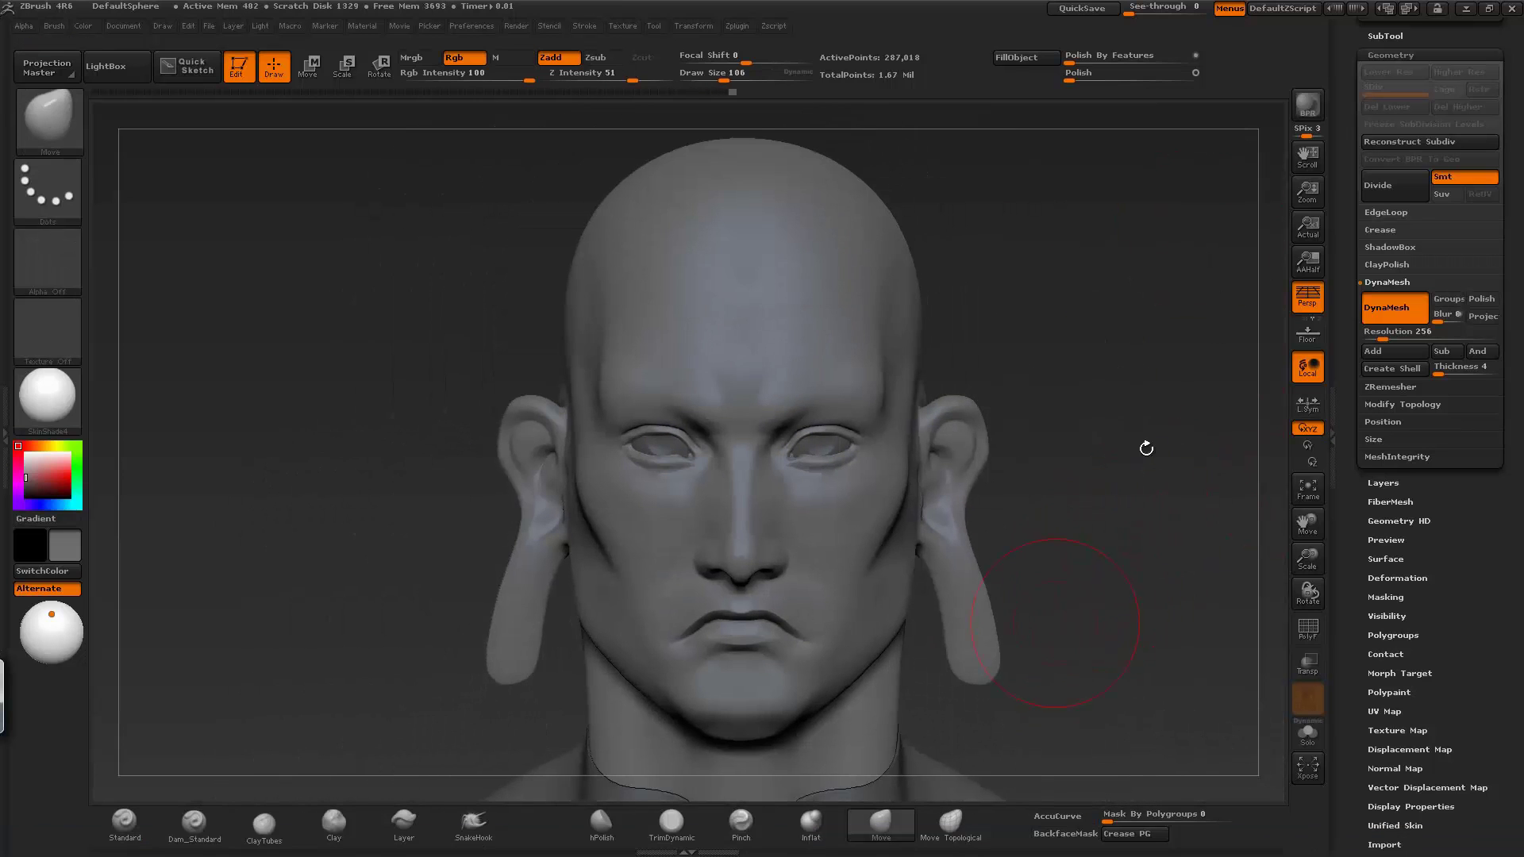
pyautogui.moveTo(1148, 446)
pyautogui.keyDown('alt'); pyautogui.mouseDown()
pyautogui.moveTo(1021, 269)
pyautogui.moveTo(1043, 459)
pyautogui.moveTo(1024, 537)
pyautogui.moveTo(801, 568)
pyautogui.mouseUp(); pyautogui.keyUp('alt')
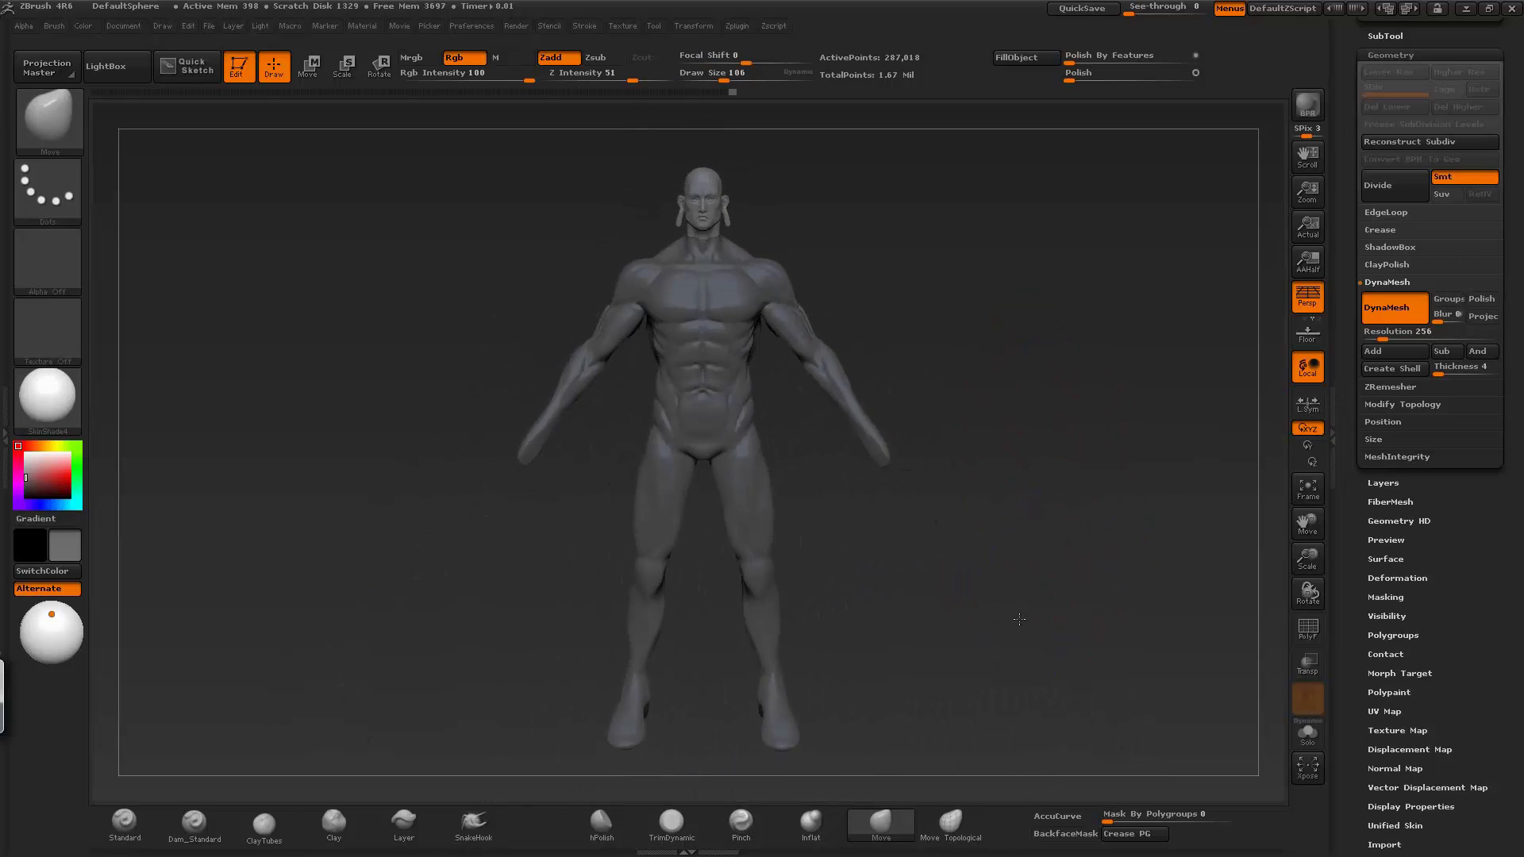
pyautogui.keyDown('alt'); pyautogui.click(801, 569); pyautogui.keyUp('alt')
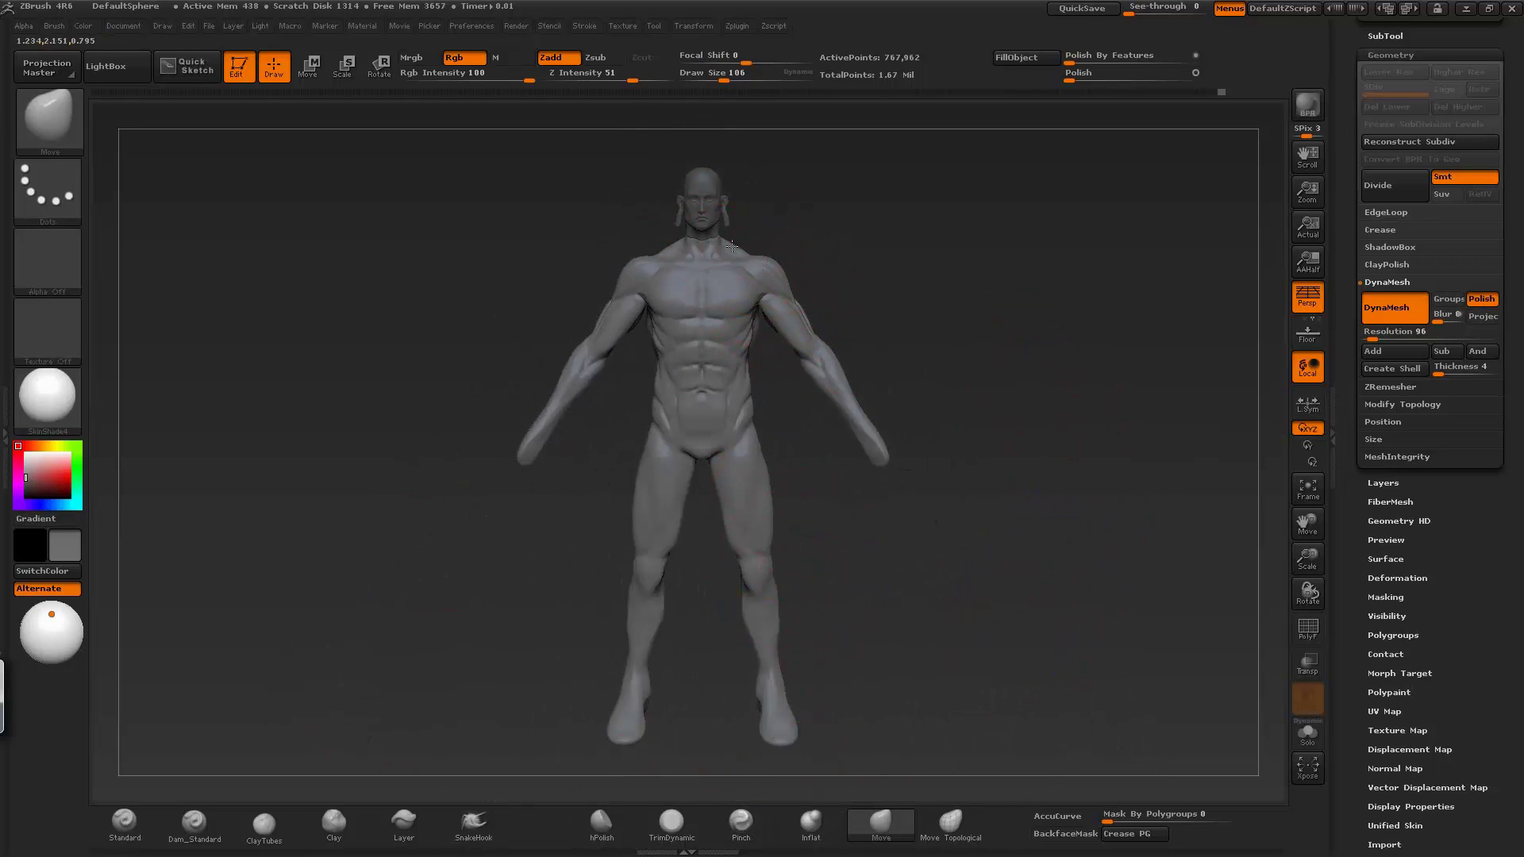
# - Turn off perspective and orbit from below around to the back of the torso
pyautogui.moveTo(913, 389)
pyautogui.mouseDown()
pyautogui.moveTo(993, 476)
pyautogui.moveTo(936, 568)
pyautogui.mouseUp()
pyautogui.press('p')
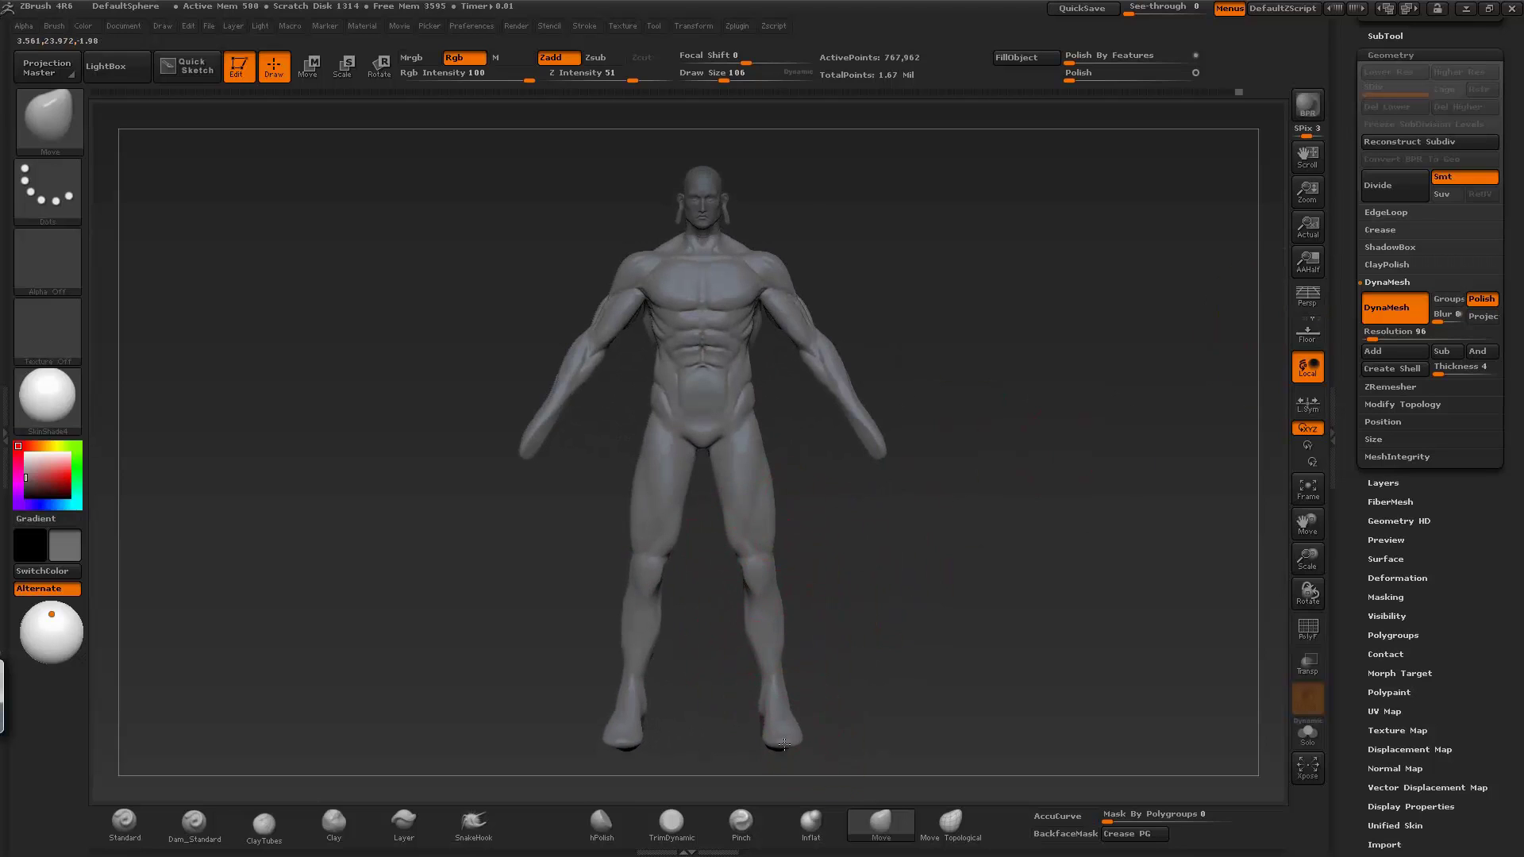
pyautogui.moveTo(784, 744)
pyautogui.keyDown('shift'); pyautogui.mouseDown()
pyautogui.moveTo(835, 625)
pyautogui.moveTo(974, 629)
pyautogui.mouseUp(); pyautogui.keyUp('shift')
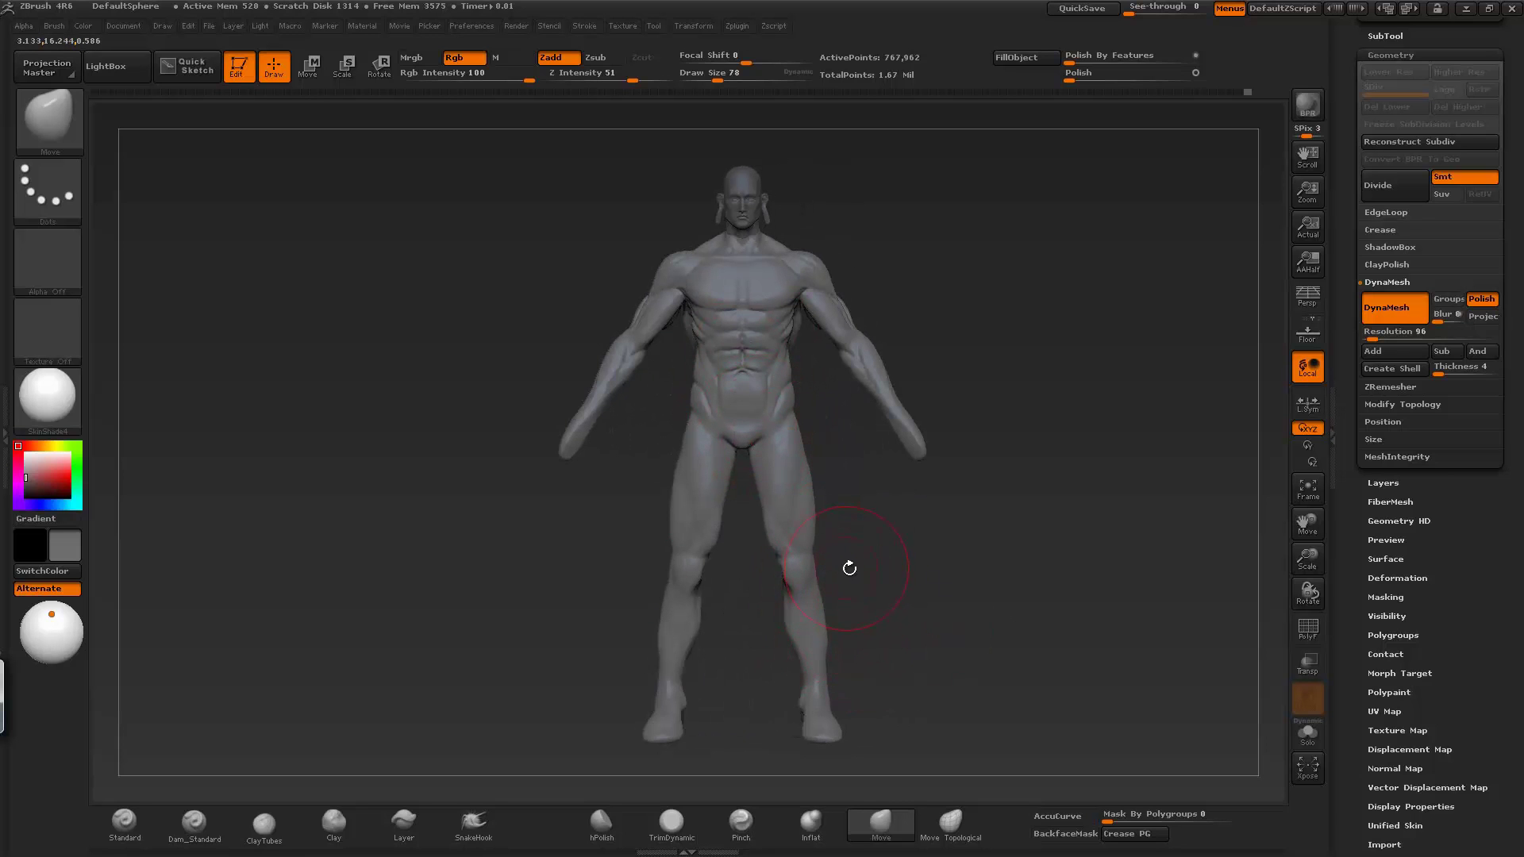
pyautogui.moveTo(905, 575); pyautogui.dragTo(891, 299)
pyautogui.moveTo(919, 400)
pyautogui.mouseDown()
pyautogui.moveTo(1165, 219)
pyautogui.moveTo(913, 302)
pyautogui.moveTo(929, 335)
pyautogui.mouseUp()
# - Lay and smooth ClayTubes strokes over the upper back, shoulder blades and lats
pyautogui.press('b')
pyautogui.press('c')
pyautogui.press('t')
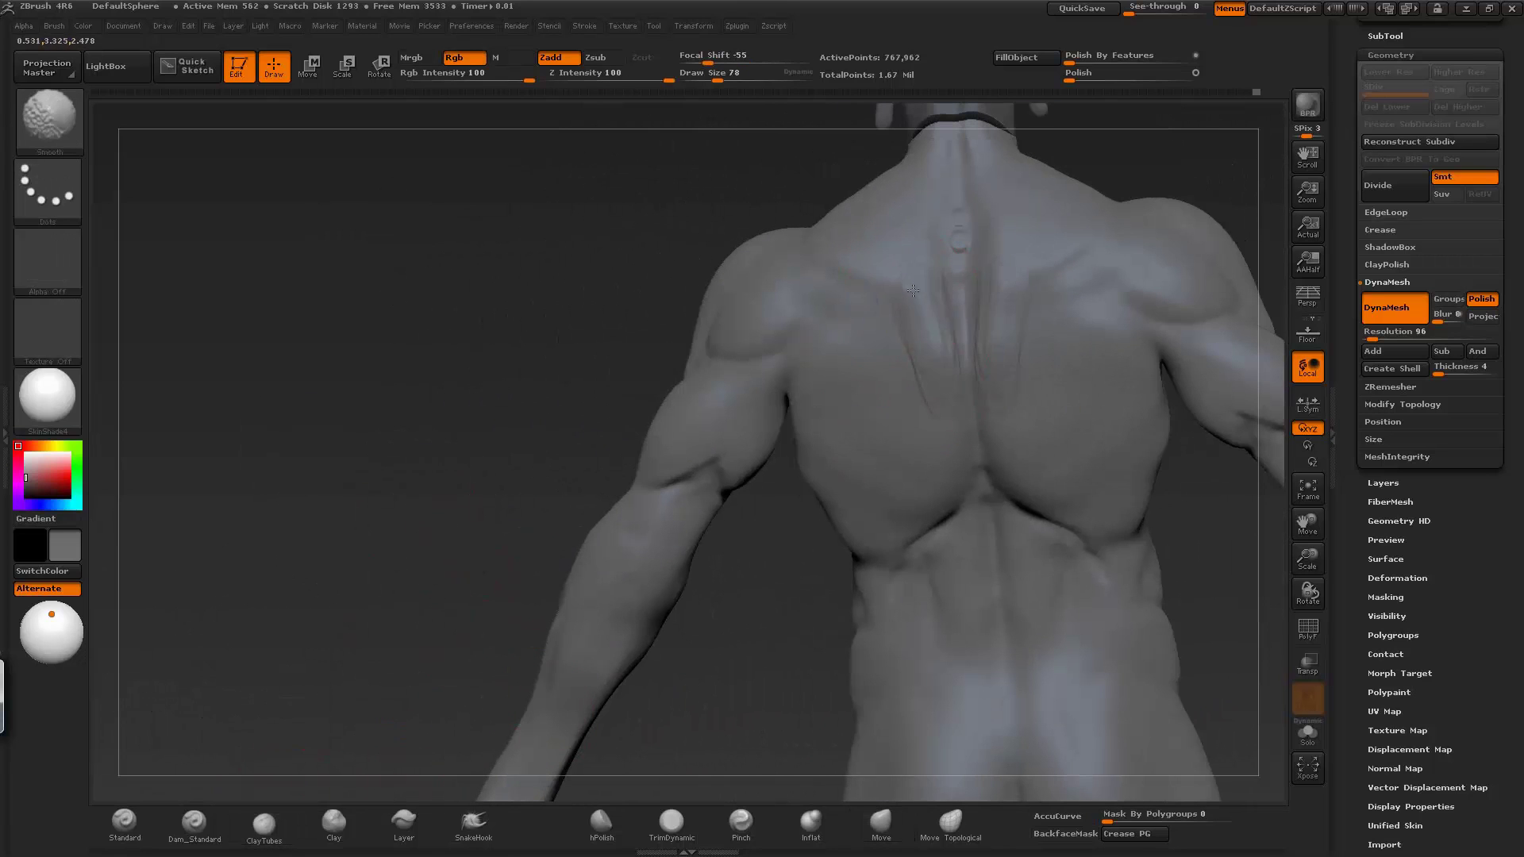
pyautogui.moveTo(564, 316)
pyautogui.mouseDown()
pyautogui.moveTo(929, 442)
pyautogui.moveTo(910, 446)
pyautogui.moveTo(819, 351)
pyautogui.mouseUp()
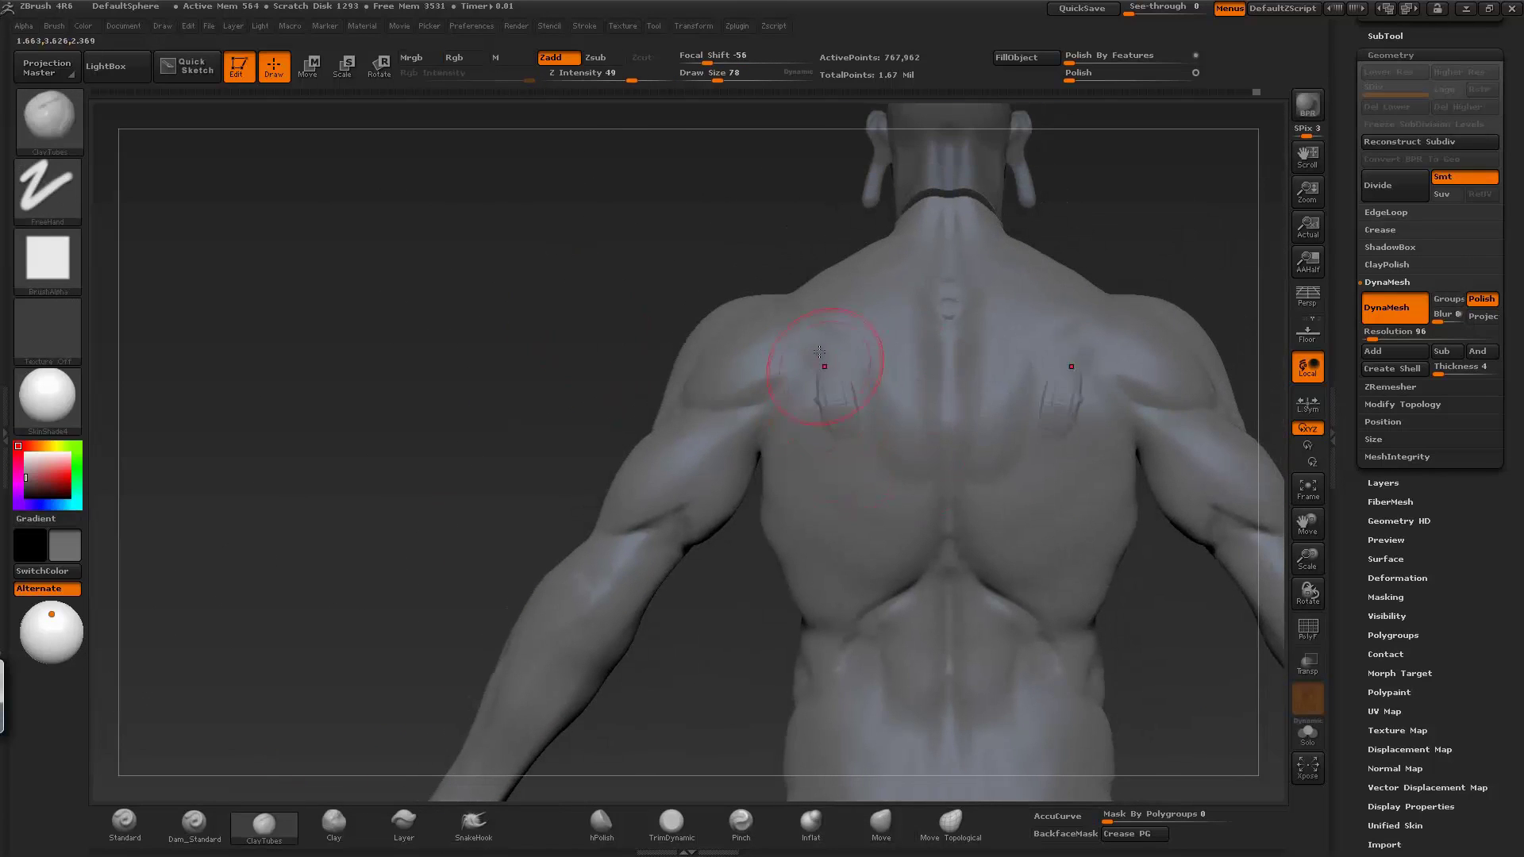
pyautogui.keyDown('shift'); pyautogui.moveTo(786, 429); pyautogui.dragTo(834, 373); pyautogui.keyUp('shift')
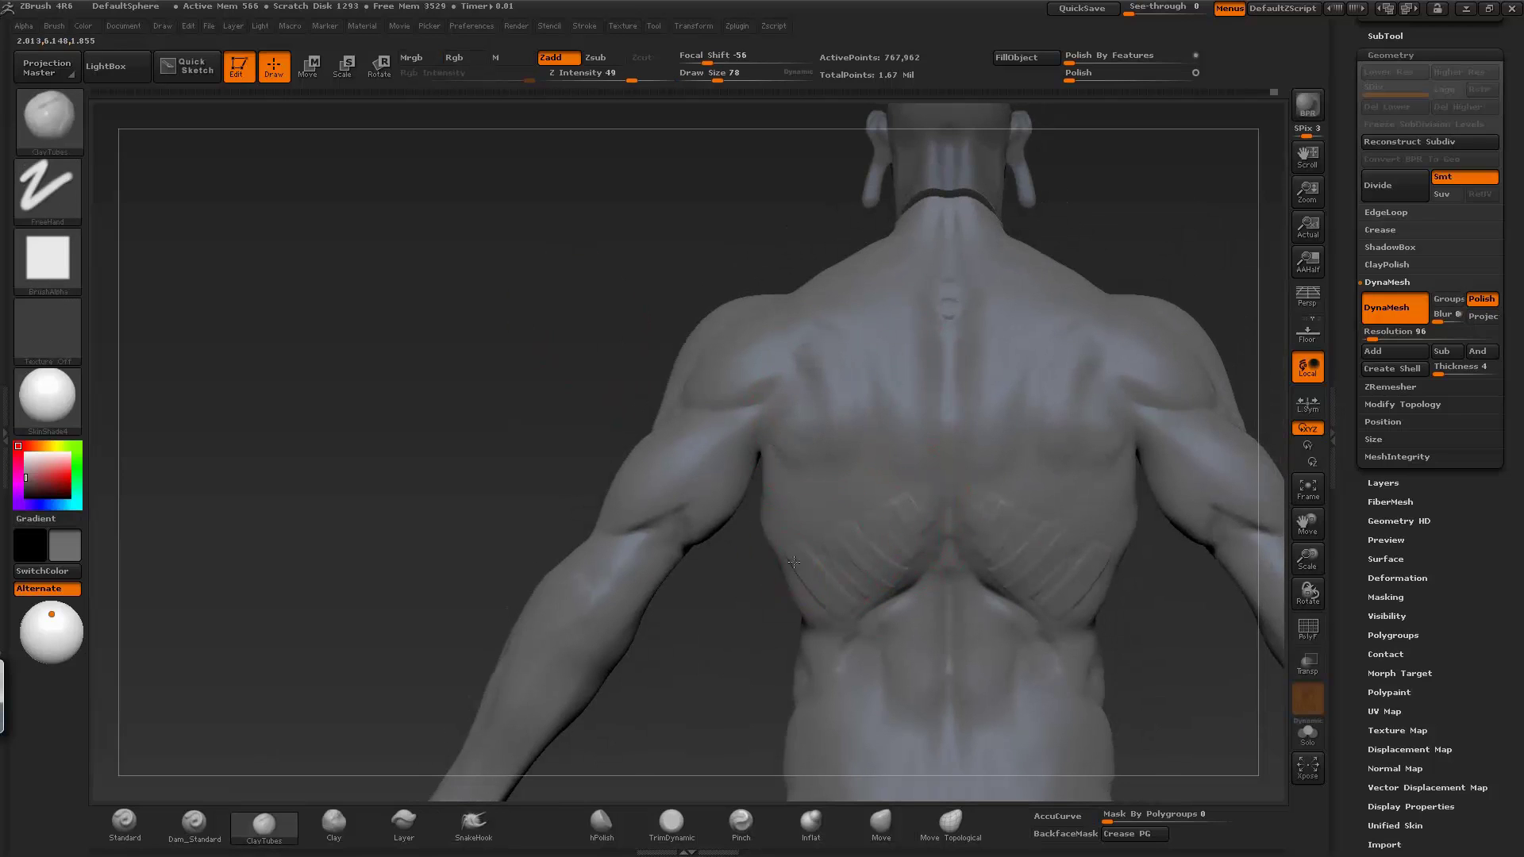
pyautogui.moveTo(763, 515); pyautogui.dragTo(837, 562)
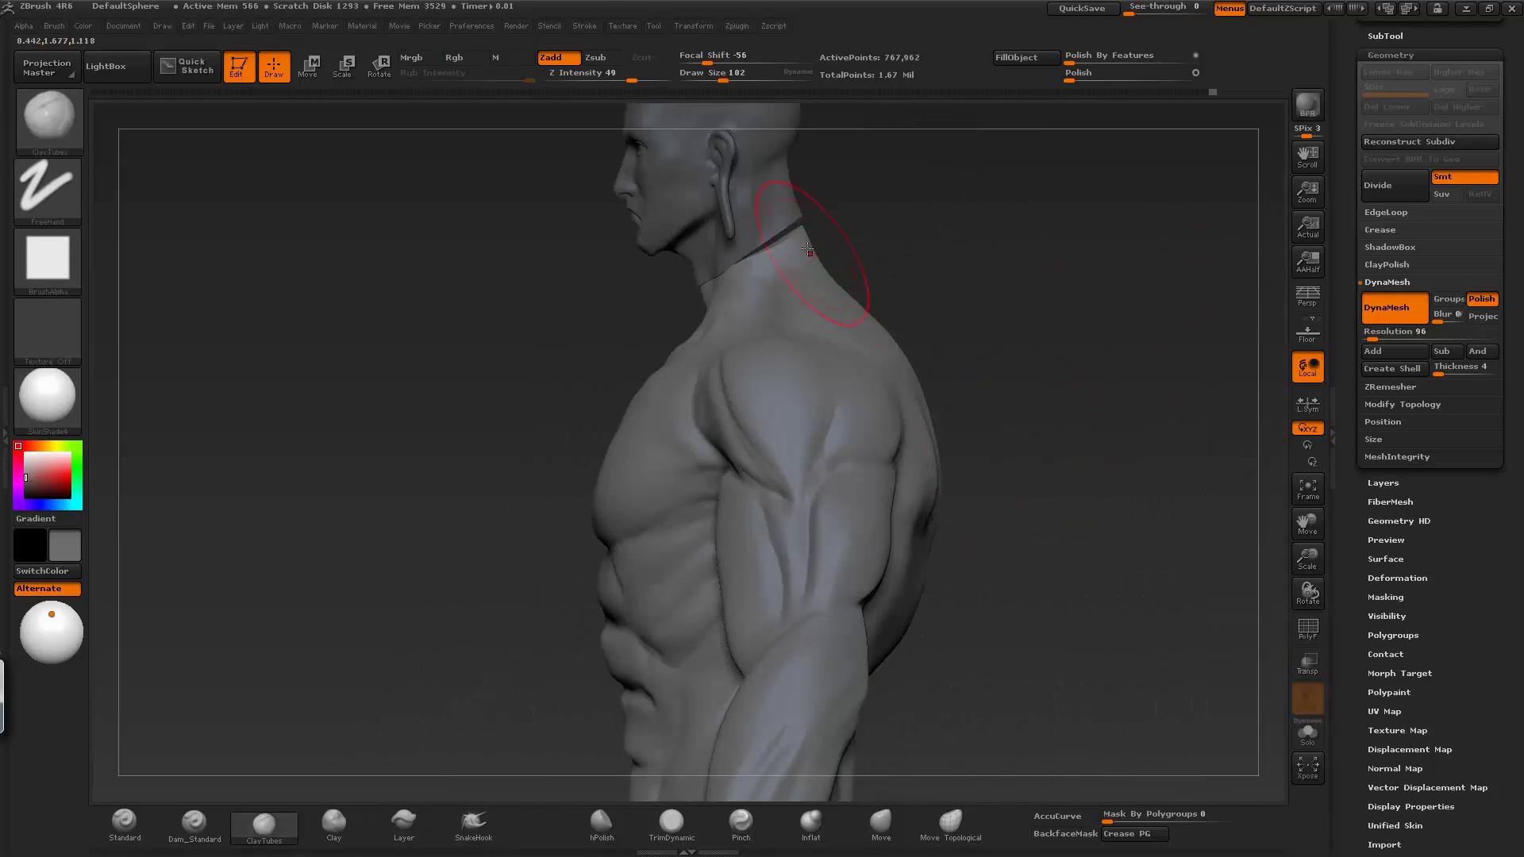
pyautogui.press('b')
pyautogui.press('m')
pyautogui.press('v')
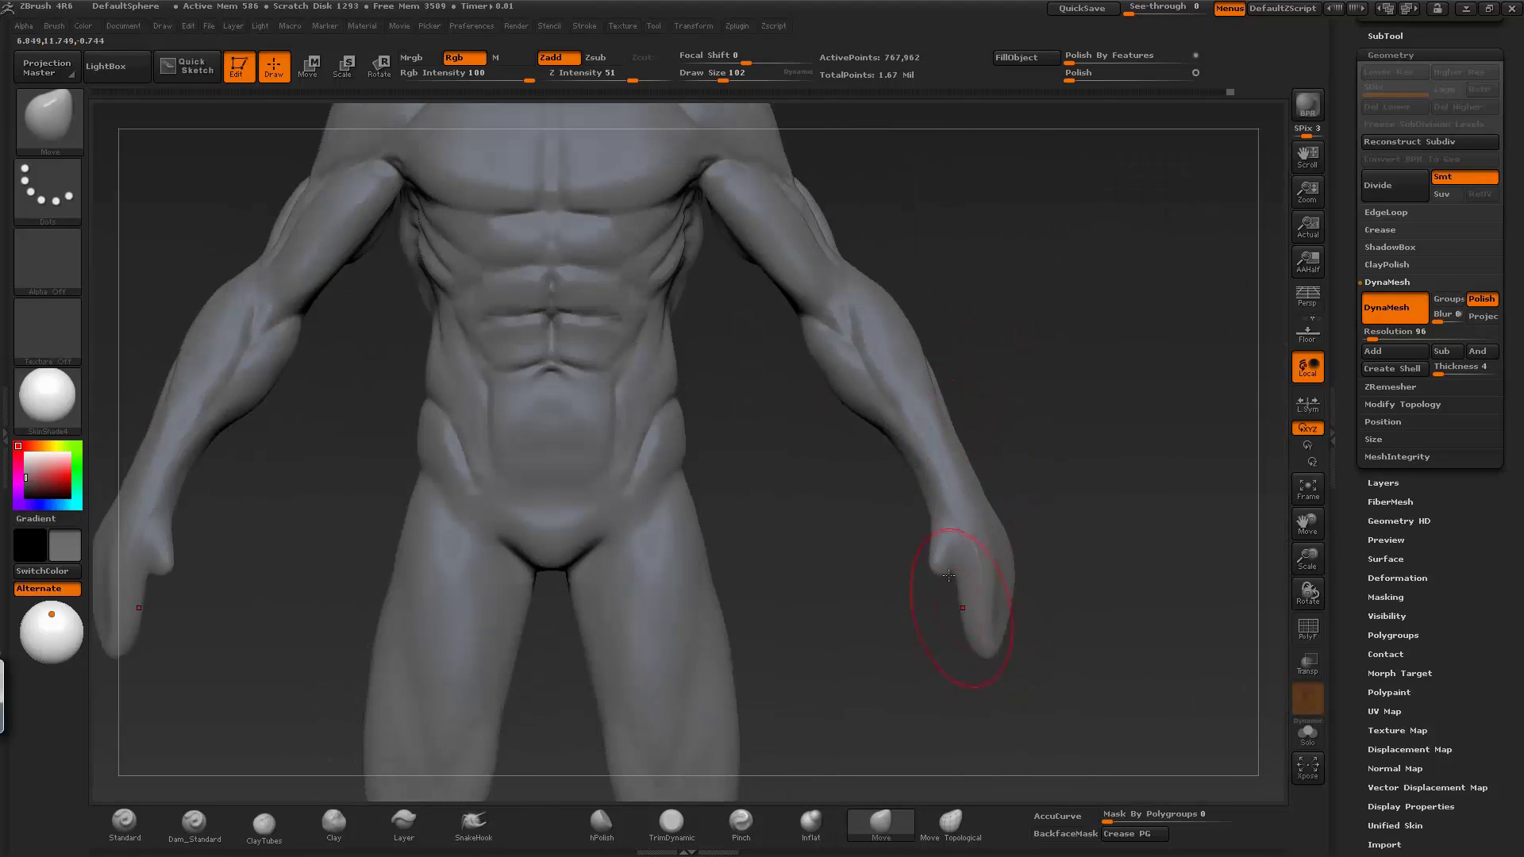
# - Smooth the forearm near the hand from a close three-quarter view
pyautogui.moveTo(948, 574)
pyautogui.mouseDown()
pyautogui.moveTo(1069, 640)
pyautogui.moveTo(658, 803)
pyautogui.mouseUp()
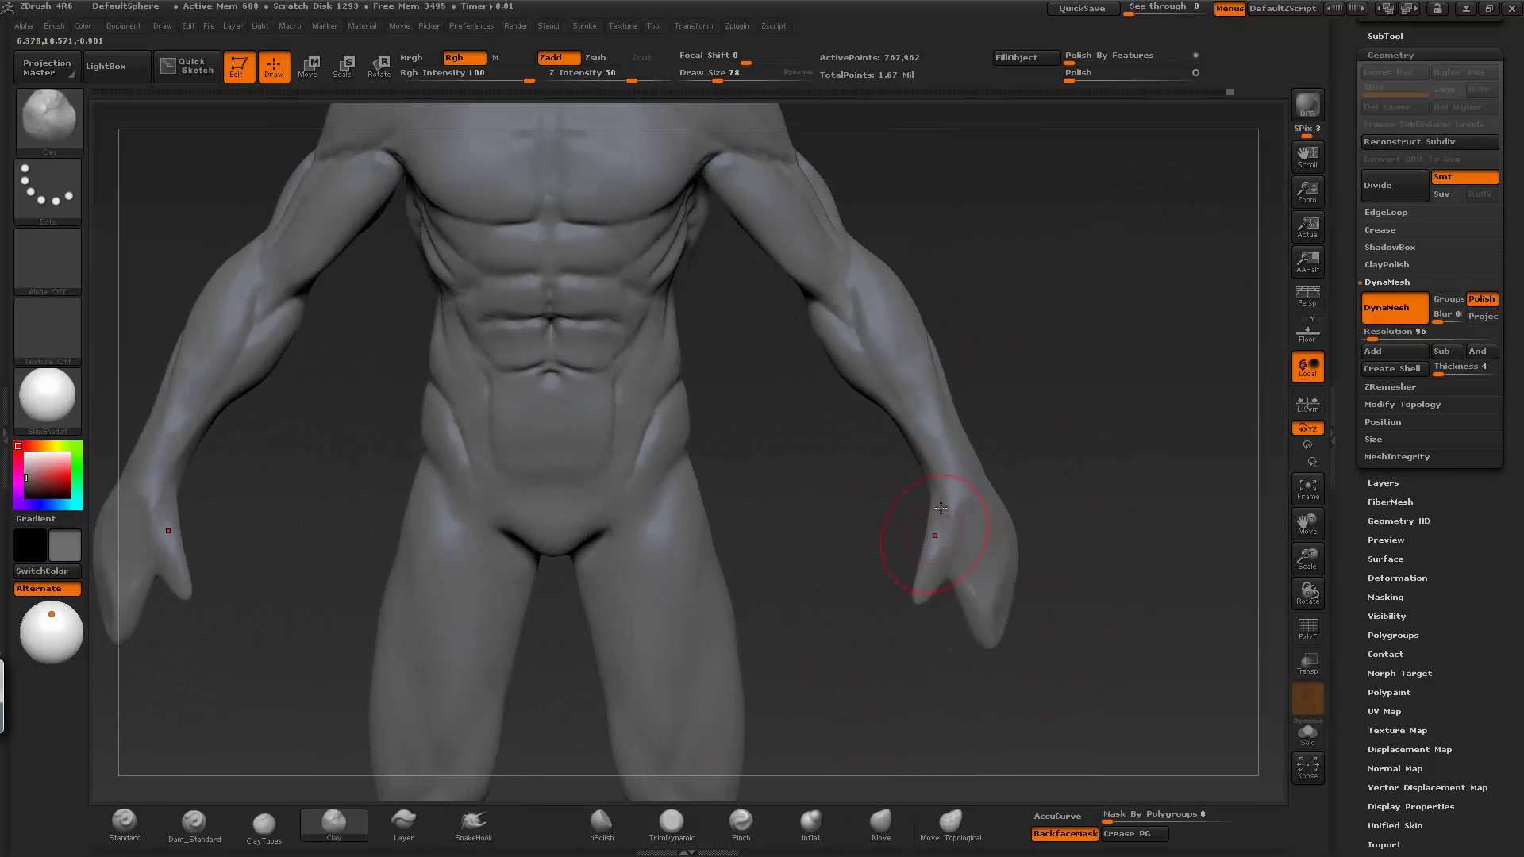
pyautogui.moveTo(1000, 604); pyautogui.dragTo(850, 670)
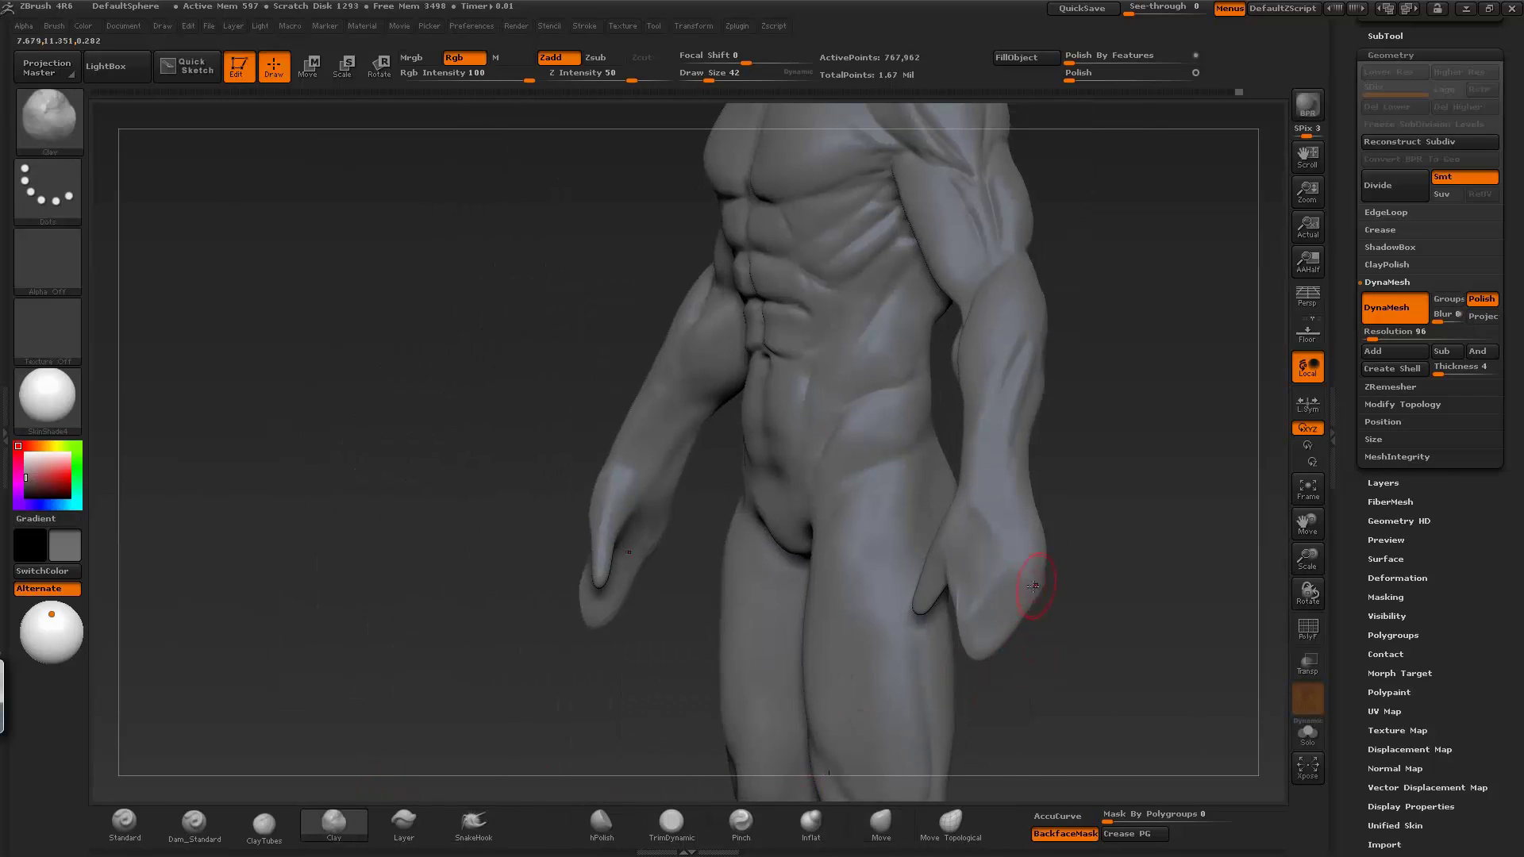
pyautogui.keyDown('shift'); pyautogui.moveTo(1002, 575); pyautogui.dragTo(971, 561); pyautogui.keyUp('shift')
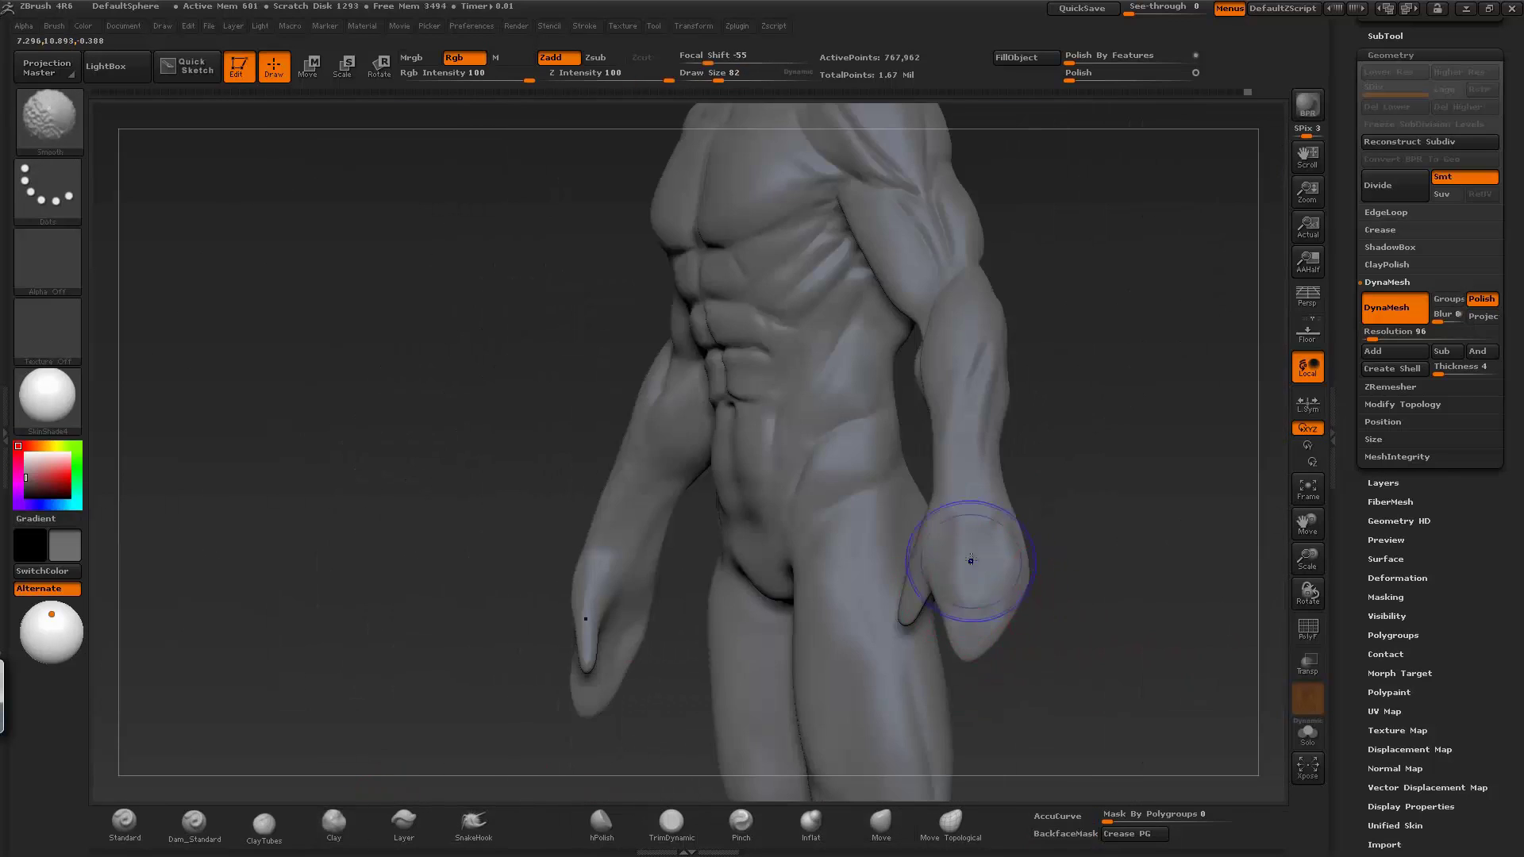
pyautogui.moveTo(1017, 656)
pyautogui.mouseDown()
pyautogui.moveTo(1085, 599)
pyautogui.moveTo(935, 696)
pyautogui.moveTo(966, 276)
pyautogui.moveTo(1092, 562)
pyautogui.moveTo(1075, 619)
pyautogui.mouseUp()
# - Orbit through back and three-quarter views and select the ClayTubes brush
pyautogui.moveTo(1069, 533); pyautogui.dragTo(925, 687)
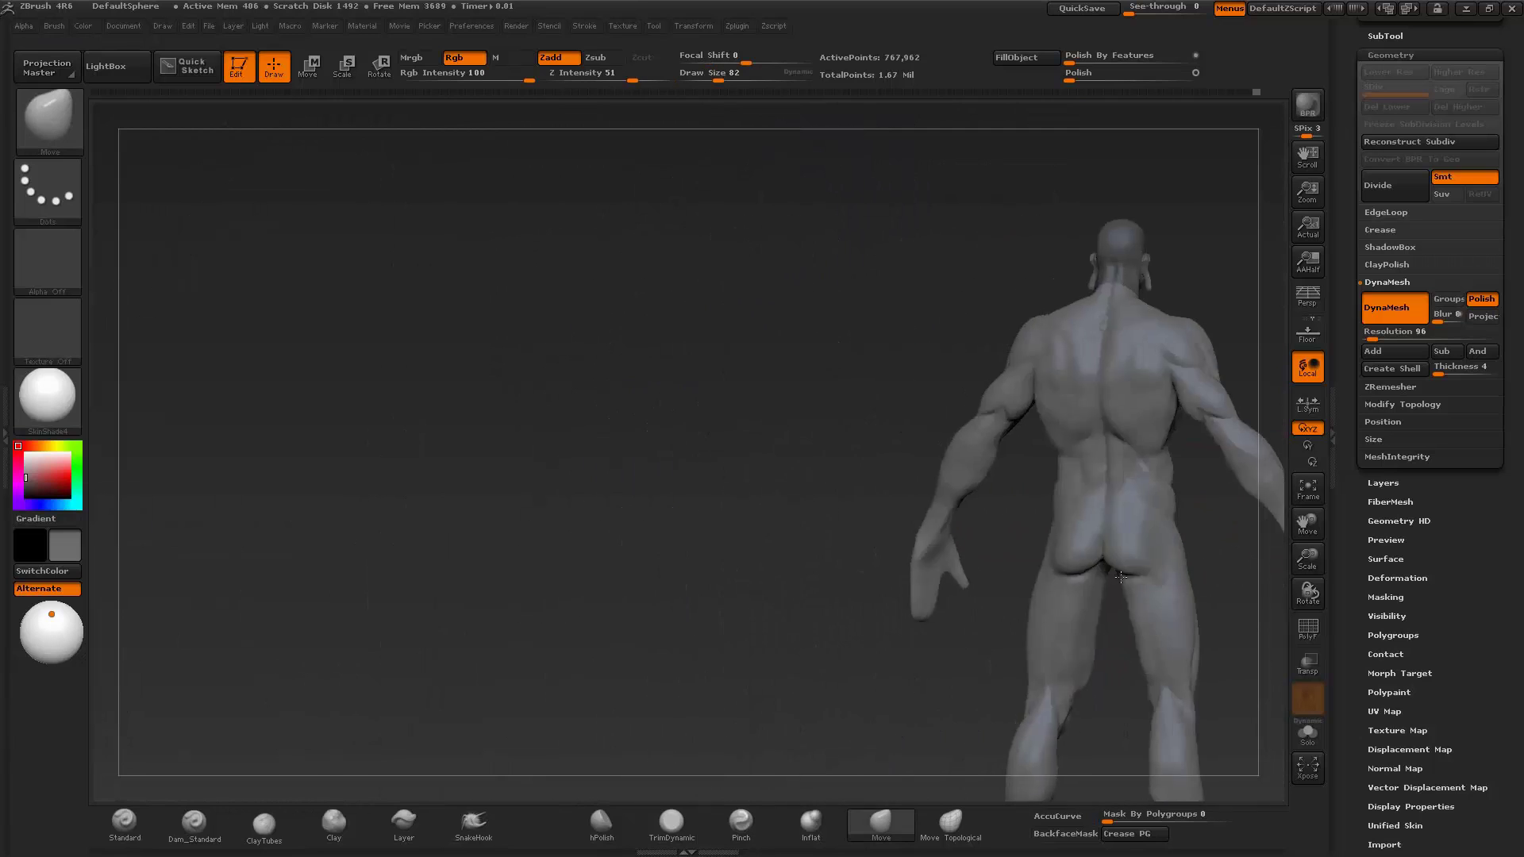
pyautogui.moveTo(841, 368); pyautogui.dragTo(967, 609)
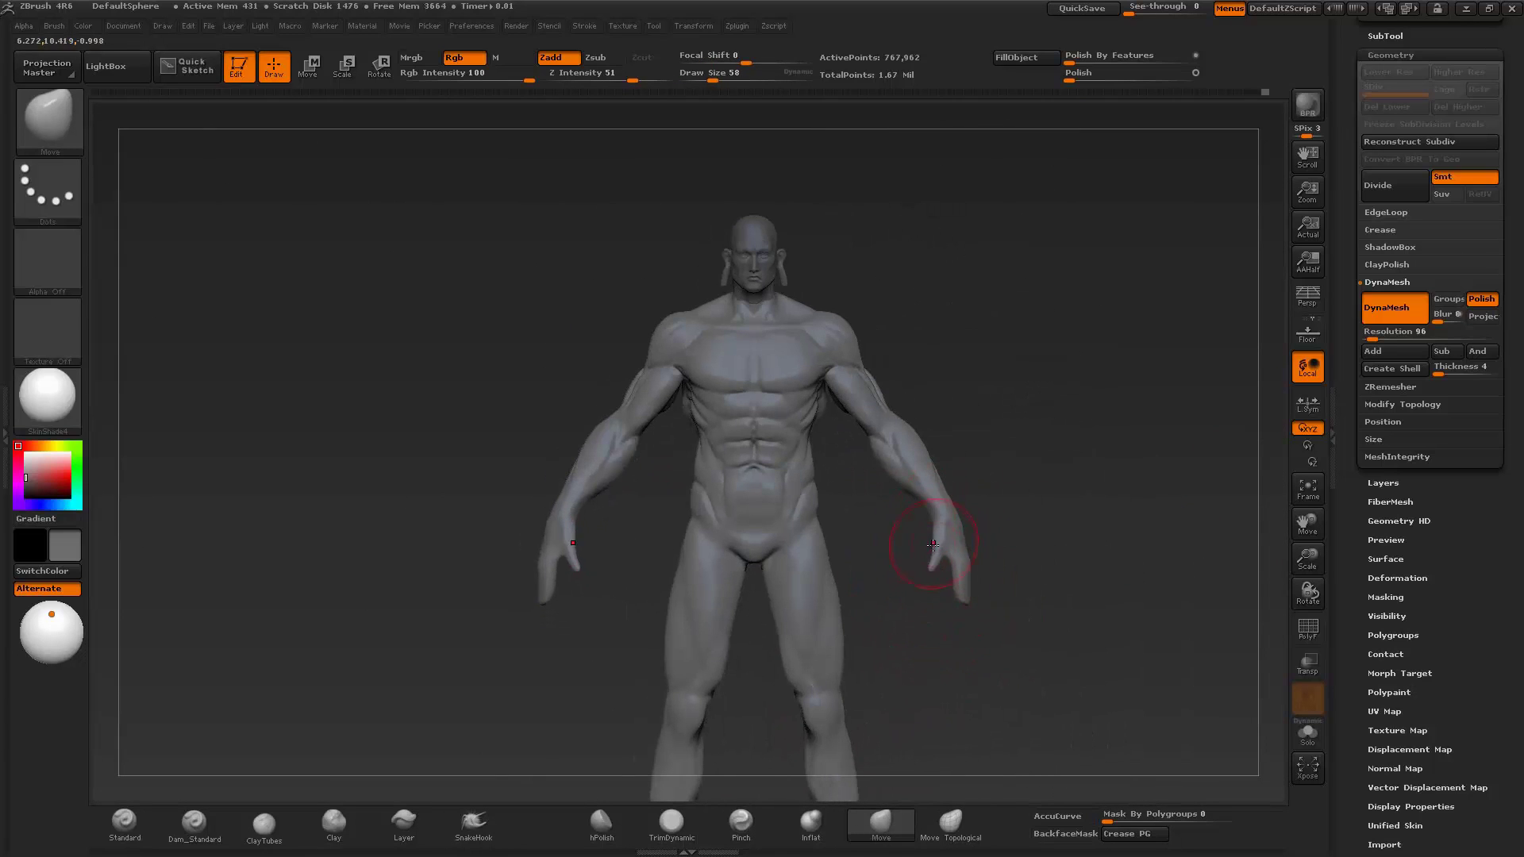
pyautogui.moveTo(946, 549); pyautogui.dragTo(983, 601)
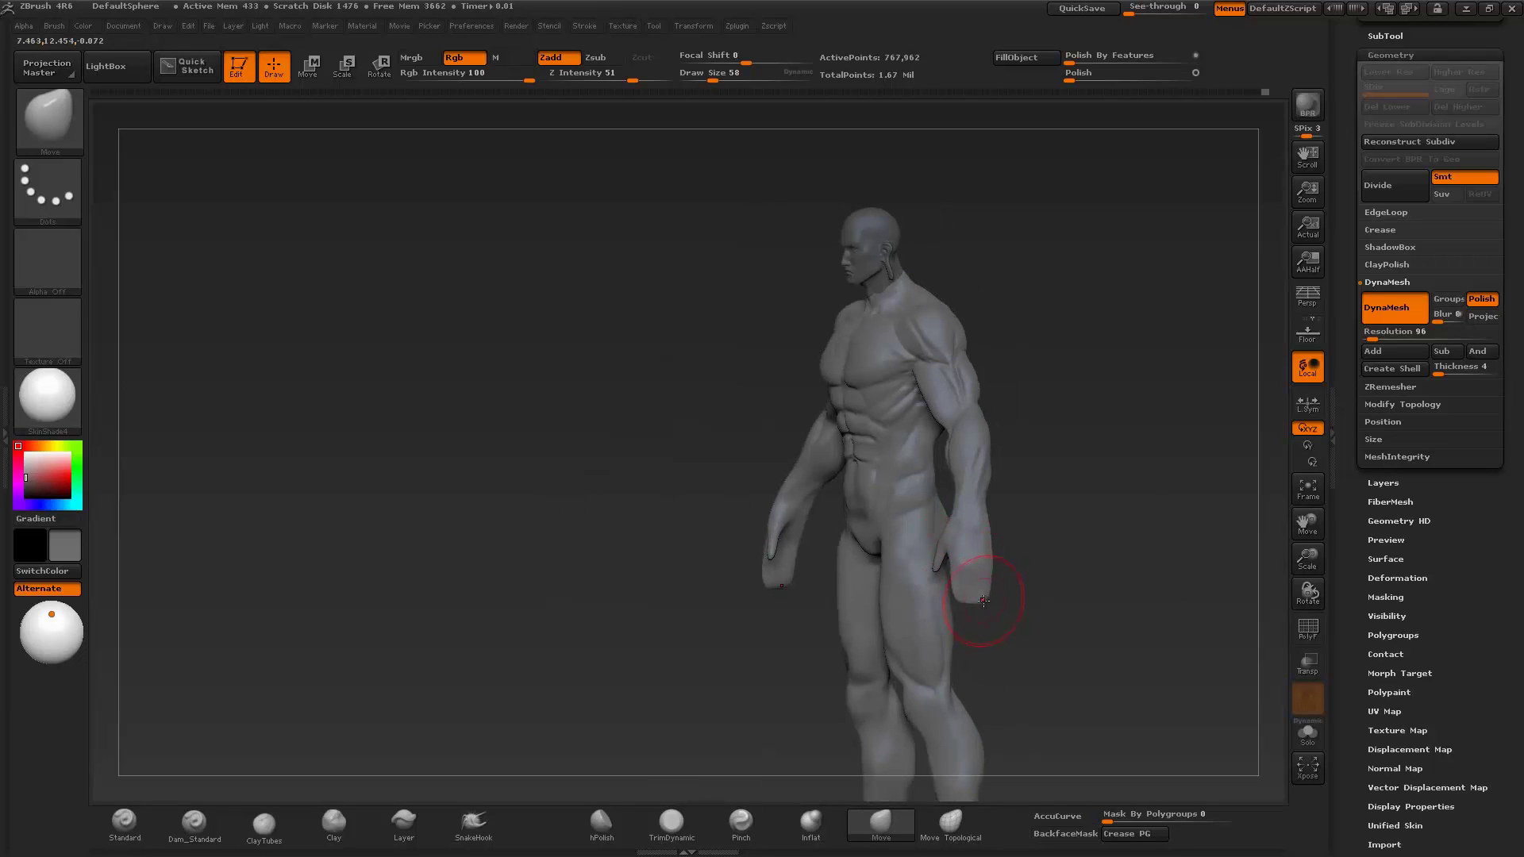
pyautogui.moveTo(983, 493)
pyautogui.mouseDown()
pyautogui.moveTo(995, 445)
pyautogui.moveTo(1091, 512)
pyautogui.moveTo(943, 556)
pyautogui.moveTo(1050, 592)
pyautogui.moveTo(826, 417)
pyautogui.moveTo(937, 445)
pyautogui.moveTo(945, 499)
pyautogui.moveTo(873, 476)
pyautogui.mouseUp()
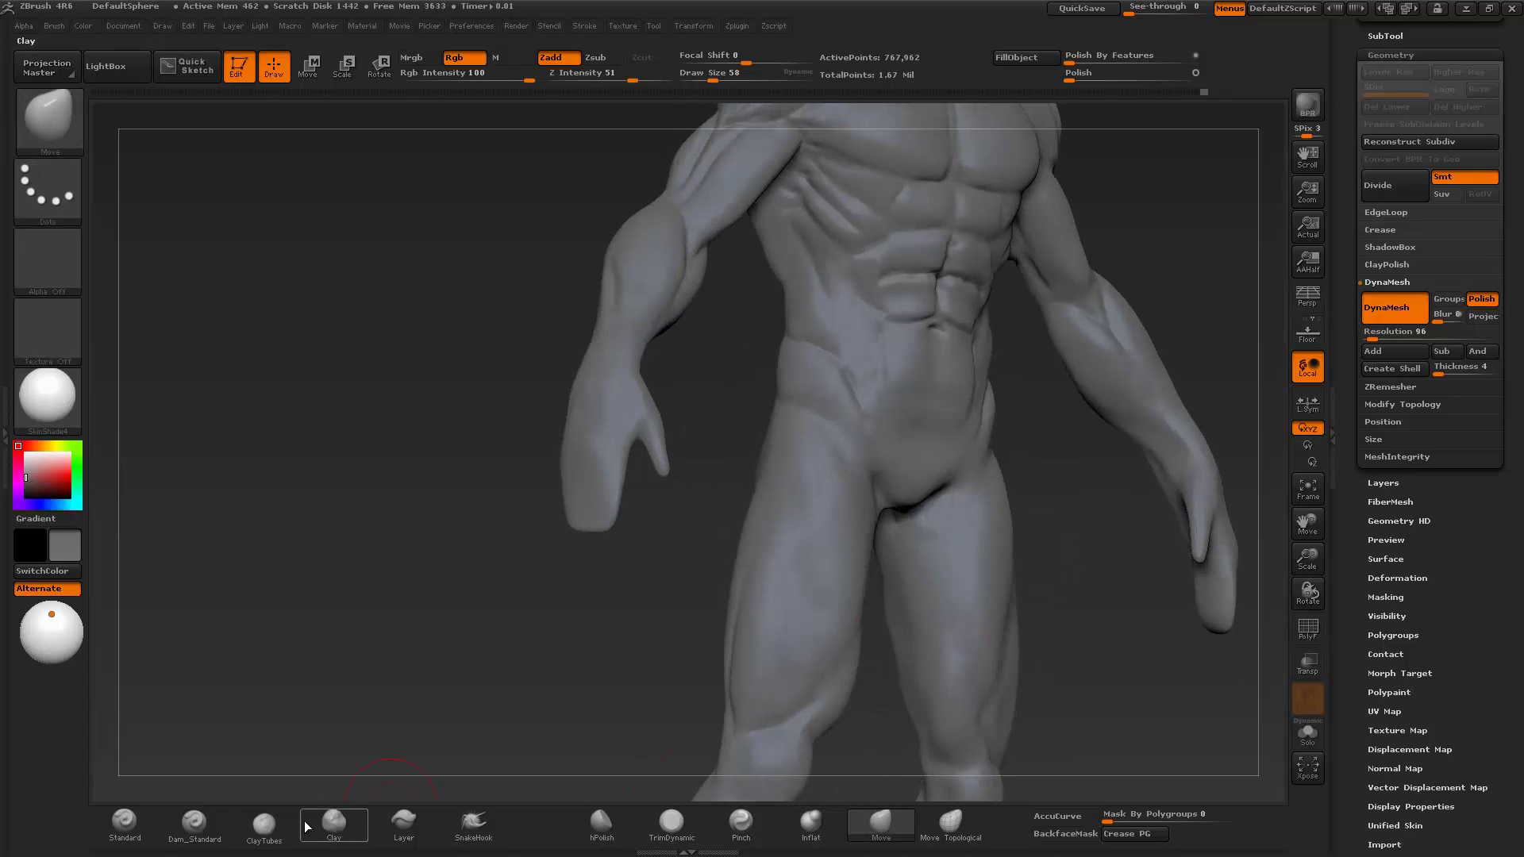
pyautogui.click(263, 823)
pyautogui.moveTo(977, 508)
pyautogui.mouseDown()
pyautogui.moveTo(1005, 607)
pyautogui.moveTo(878, 493)
pyautogui.moveTo(892, 510)
pyautogui.moveTo(817, 493)
pyautogui.moveTo(1070, 600)
pyautogui.mouseUp()
# - Select the Move brush and check a close rear view of the legs
pyautogui.press('b')
pyautogui.press('m')
pyautogui.press('v')
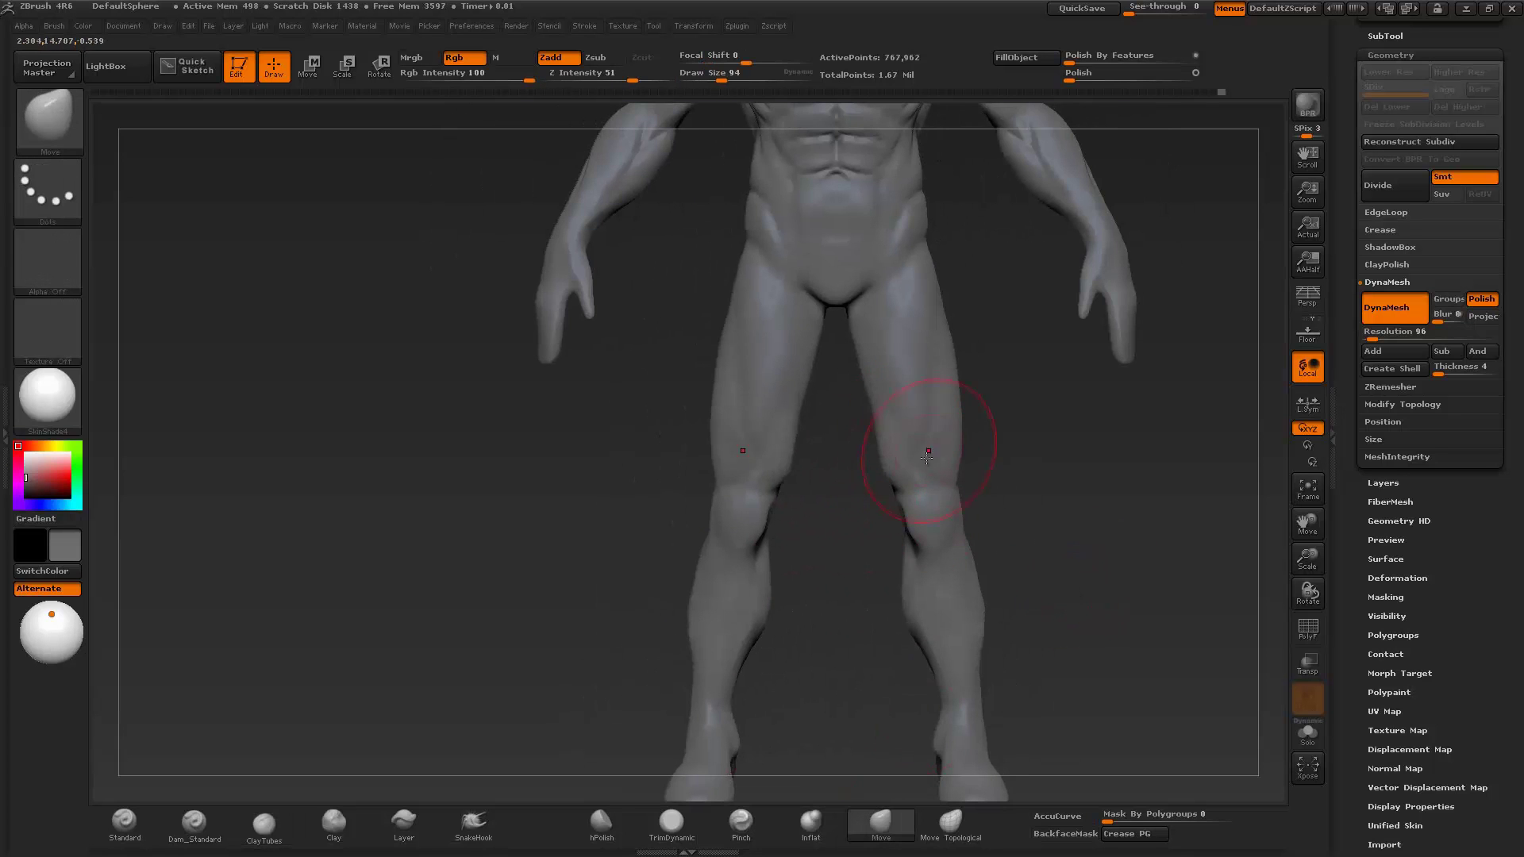
pyautogui.moveTo(927, 347)
pyautogui.mouseDown()
pyautogui.moveTo(922, 428)
pyautogui.moveTo(976, 361)
pyautogui.moveTo(1047, 503)
pyautogui.moveTo(826, 539)
pyautogui.moveTo(953, 477)
pyautogui.moveTo(989, 531)
pyautogui.mouseUp()
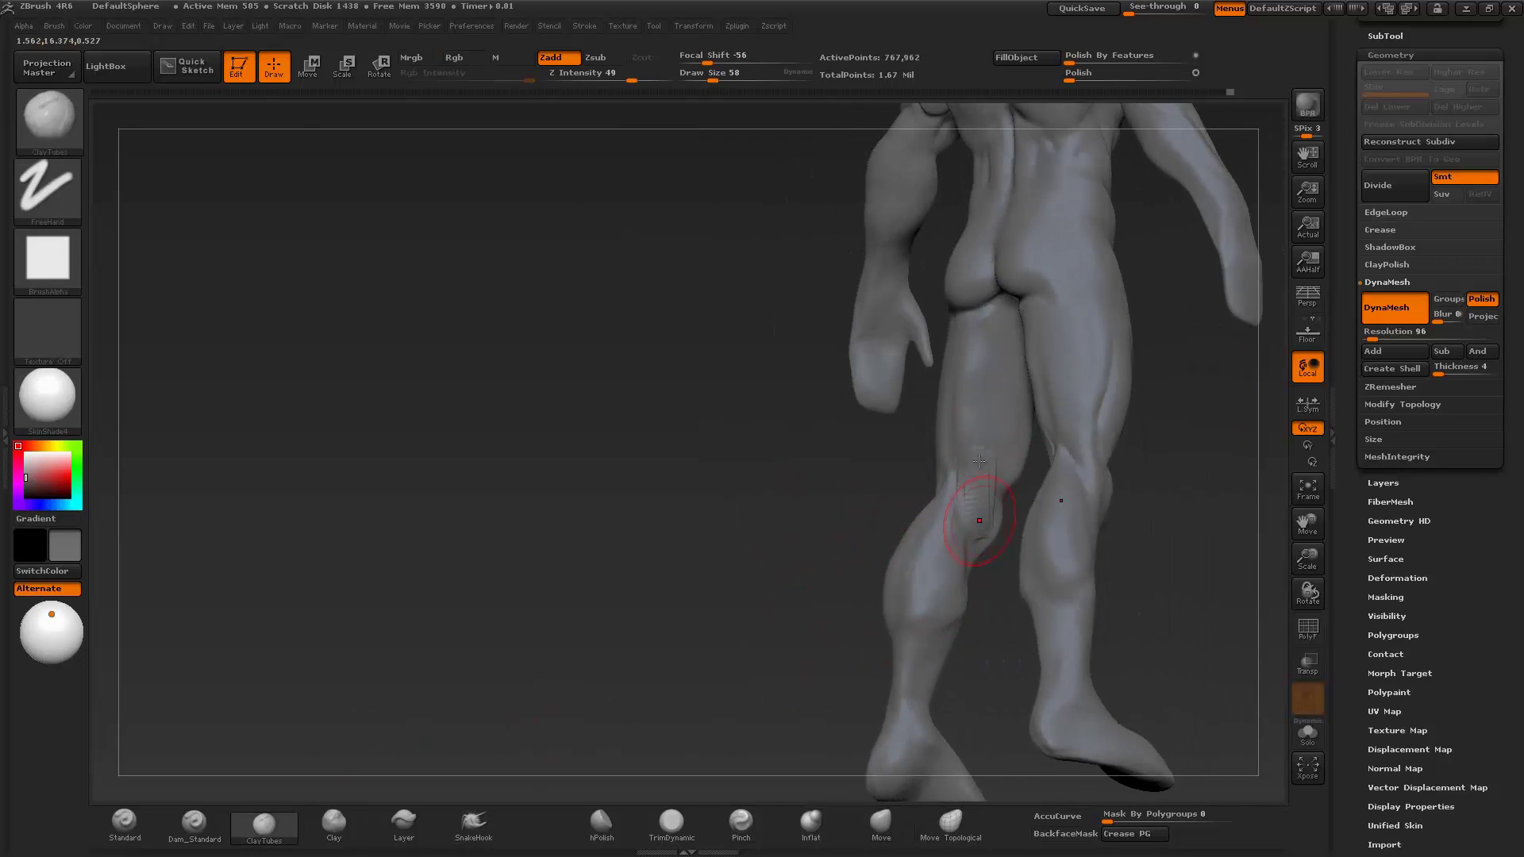
pyautogui.moveTo(964, 346); pyautogui.dragTo(1095, 513)
# - Inspect the head and refine behind the ear with Dam_Standard and Clay brushes
pyautogui.press('f')
pyautogui.moveTo(973, 633)
pyautogui.mouseDown()
pyautogui.moveTo(949, 623)
pyautogui.moveTo(1072, 432)
pyautogui.moveTo(885, 341)
pyautogui.moveTo(889, 365)
pyautogui.moveTo(1115, 289)
pyautogui.mouseUp()
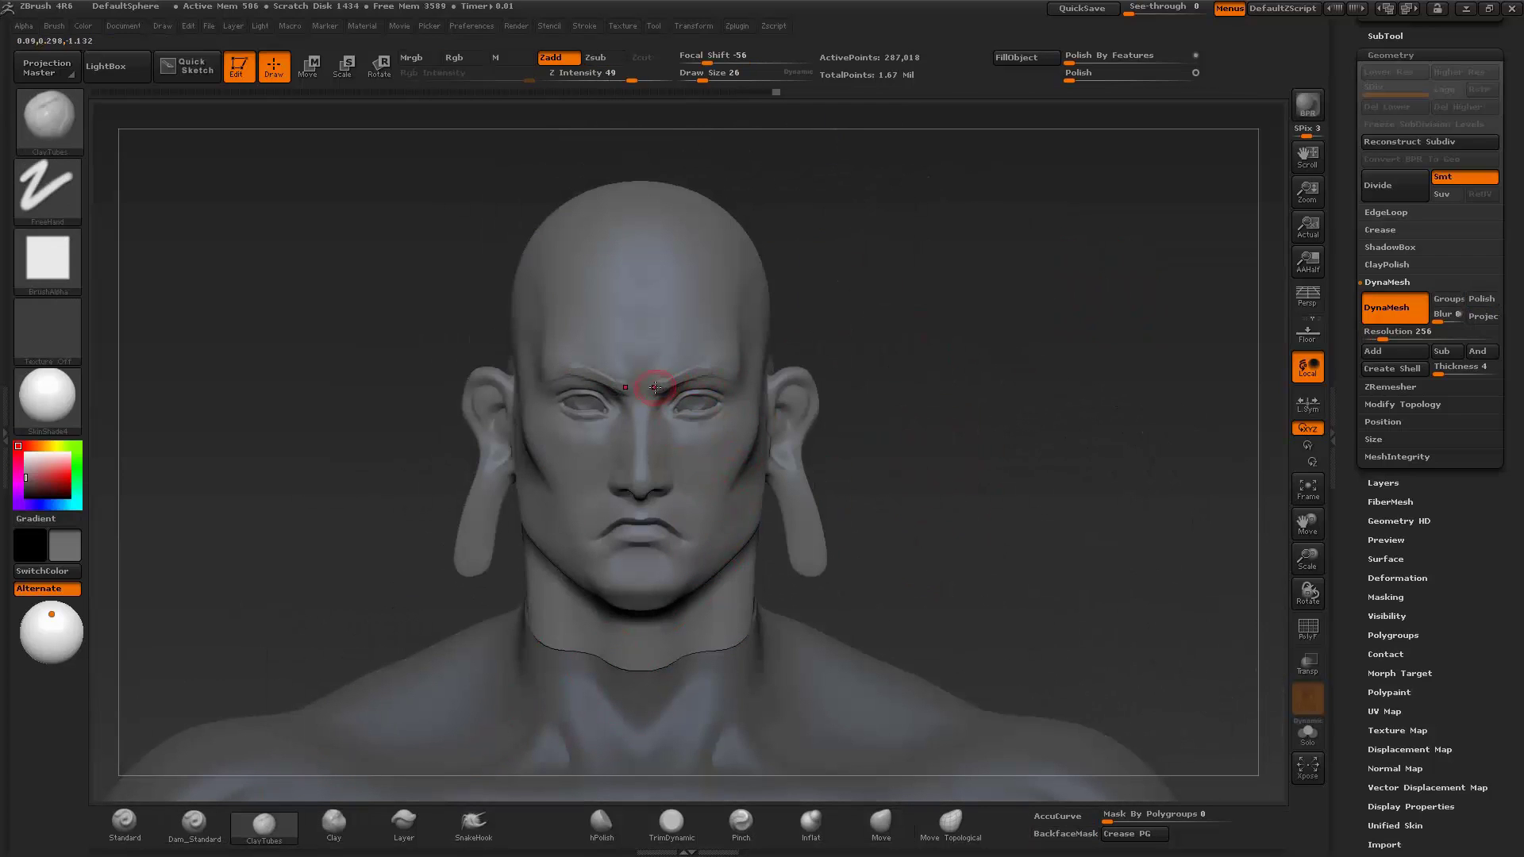
pyautogui.moveTo(725, 364); pyautogui.dragTo(816, 623)
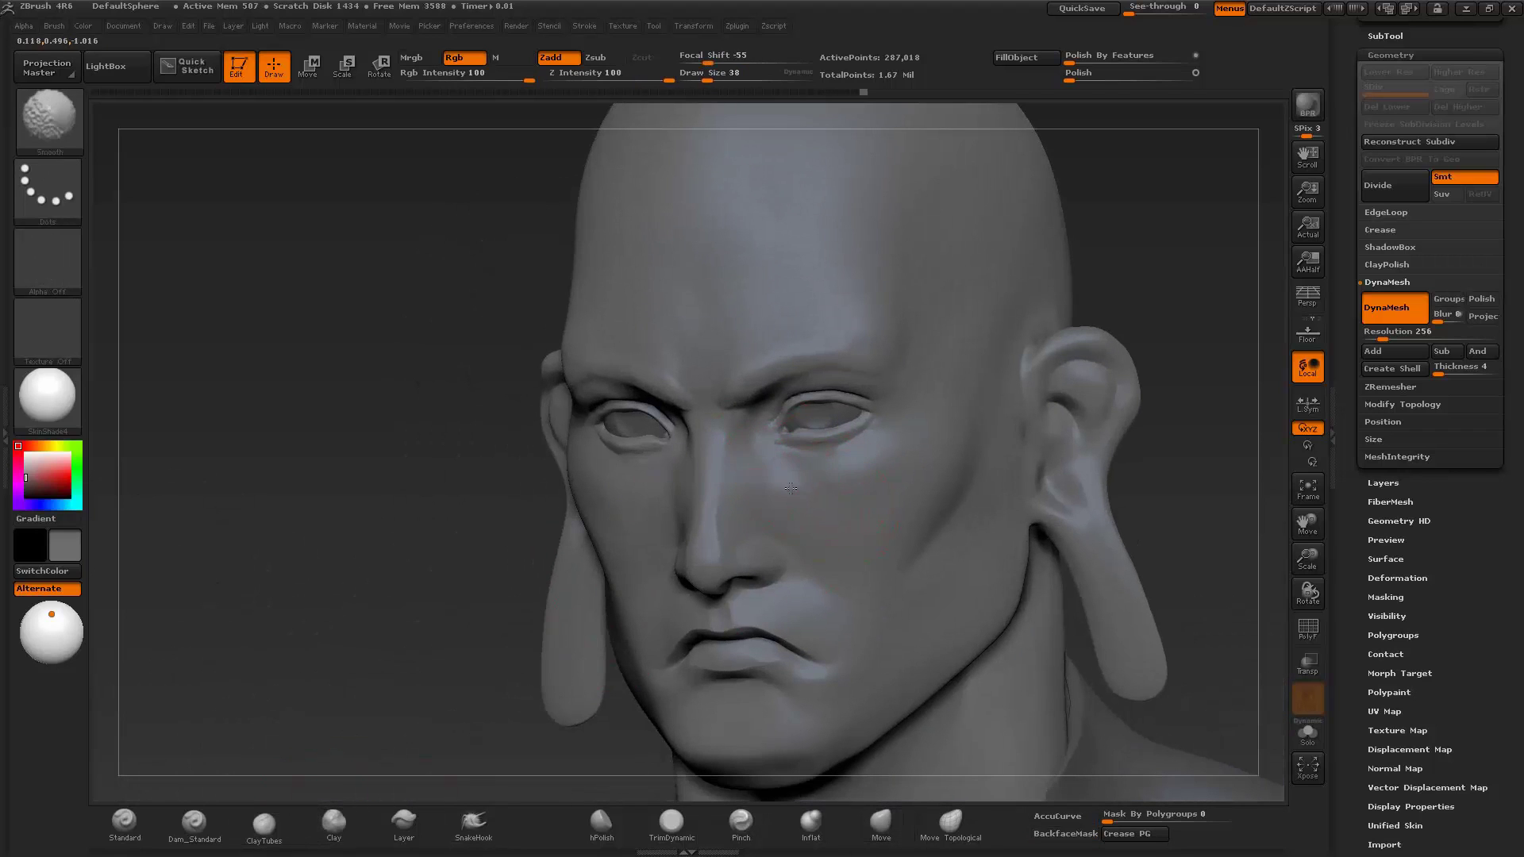
pyautogui.click(194, 823)
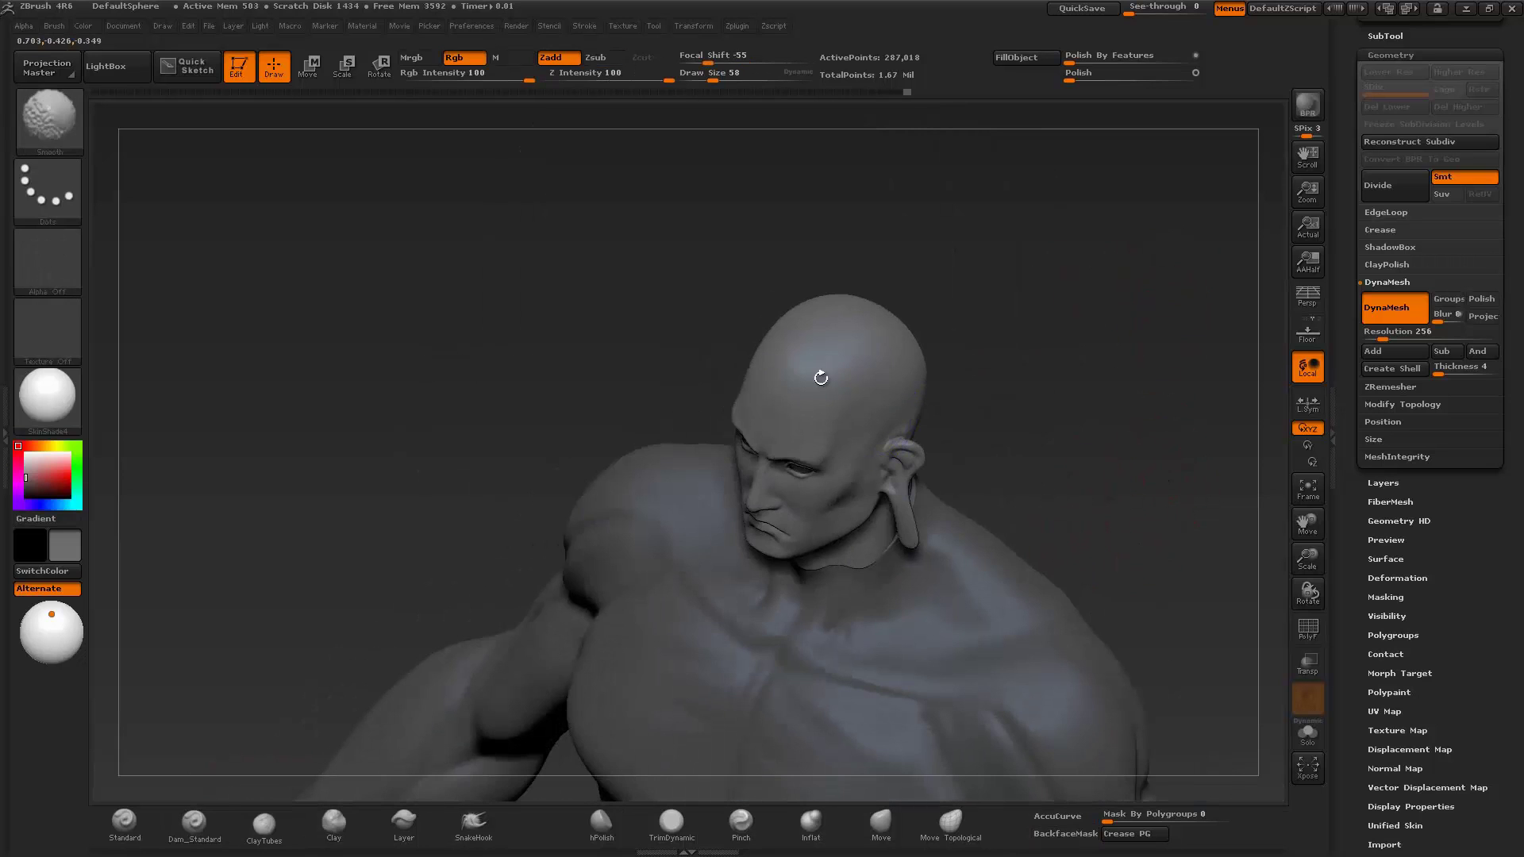
pyautogui.click(334, 823)
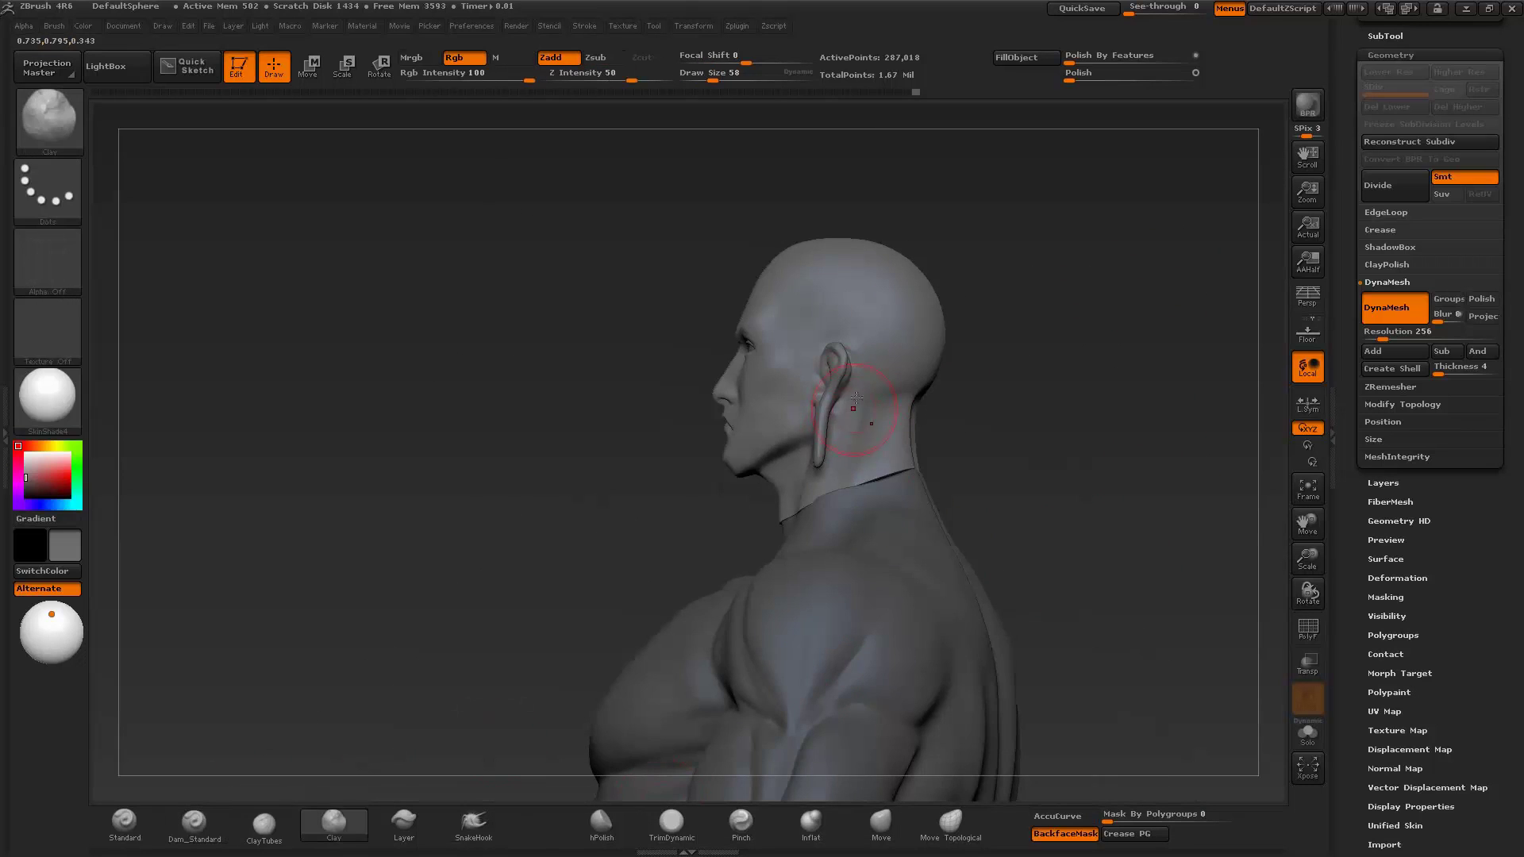
pyautogui.moveTo(992, 555); pyautogui.dragTo(1121, 536)
pyautogui.click(48, 120)
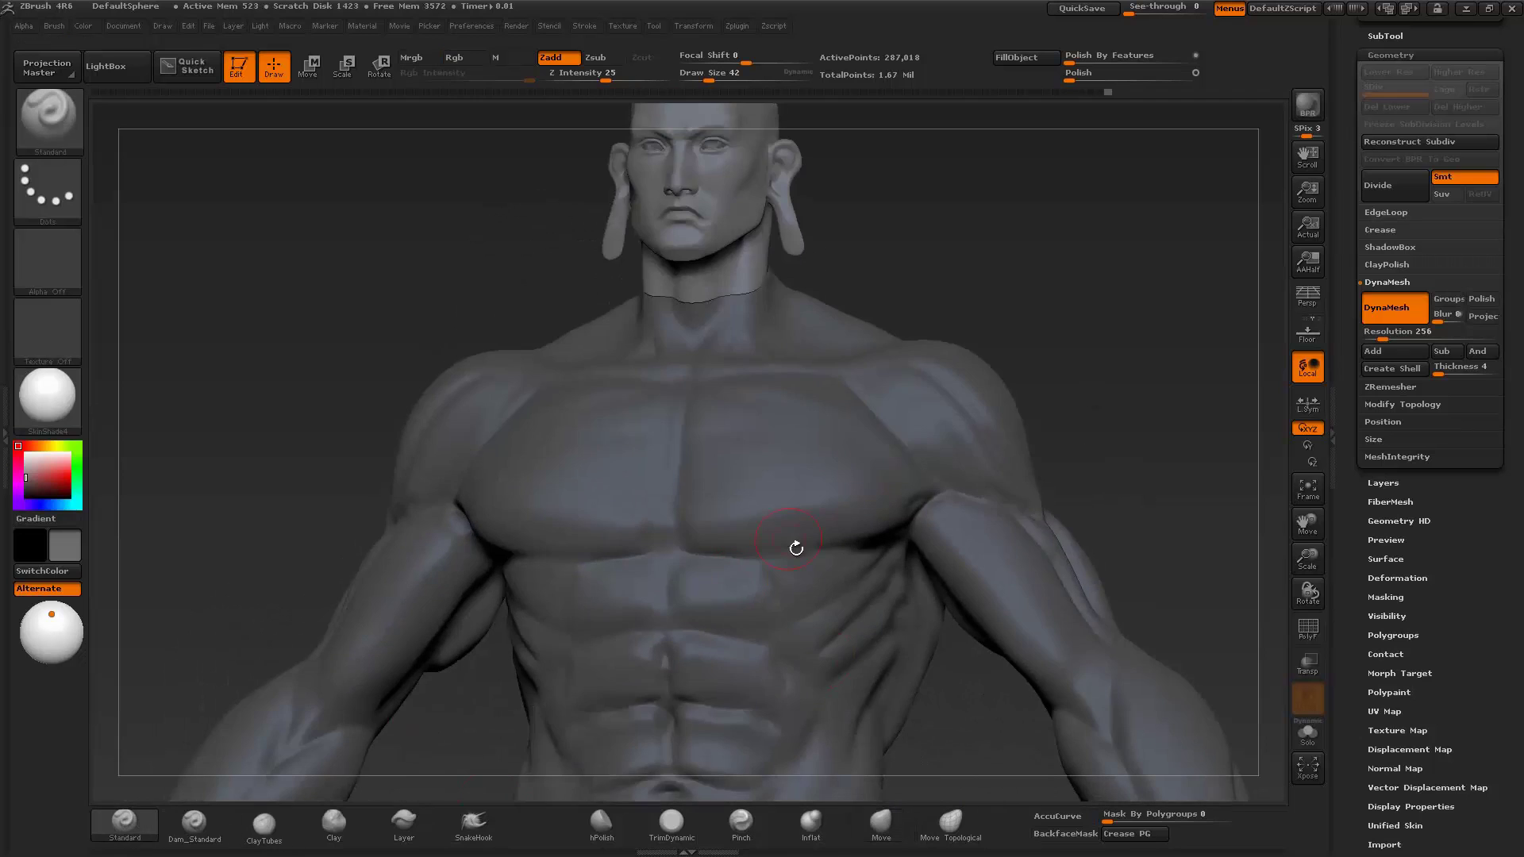
# - Reshape the shoulder muscle with ClayTubes and smooth the torso, checking side and three-quarter views
pyautogui.moveTo(1105, 427)
pyautogui.mouseDown()
pyautogui.moveTo(851, 563)
pyautogui.moveTo(968, 551)
pyautogui.mouseUp()
pyautogui.click(264, 826)
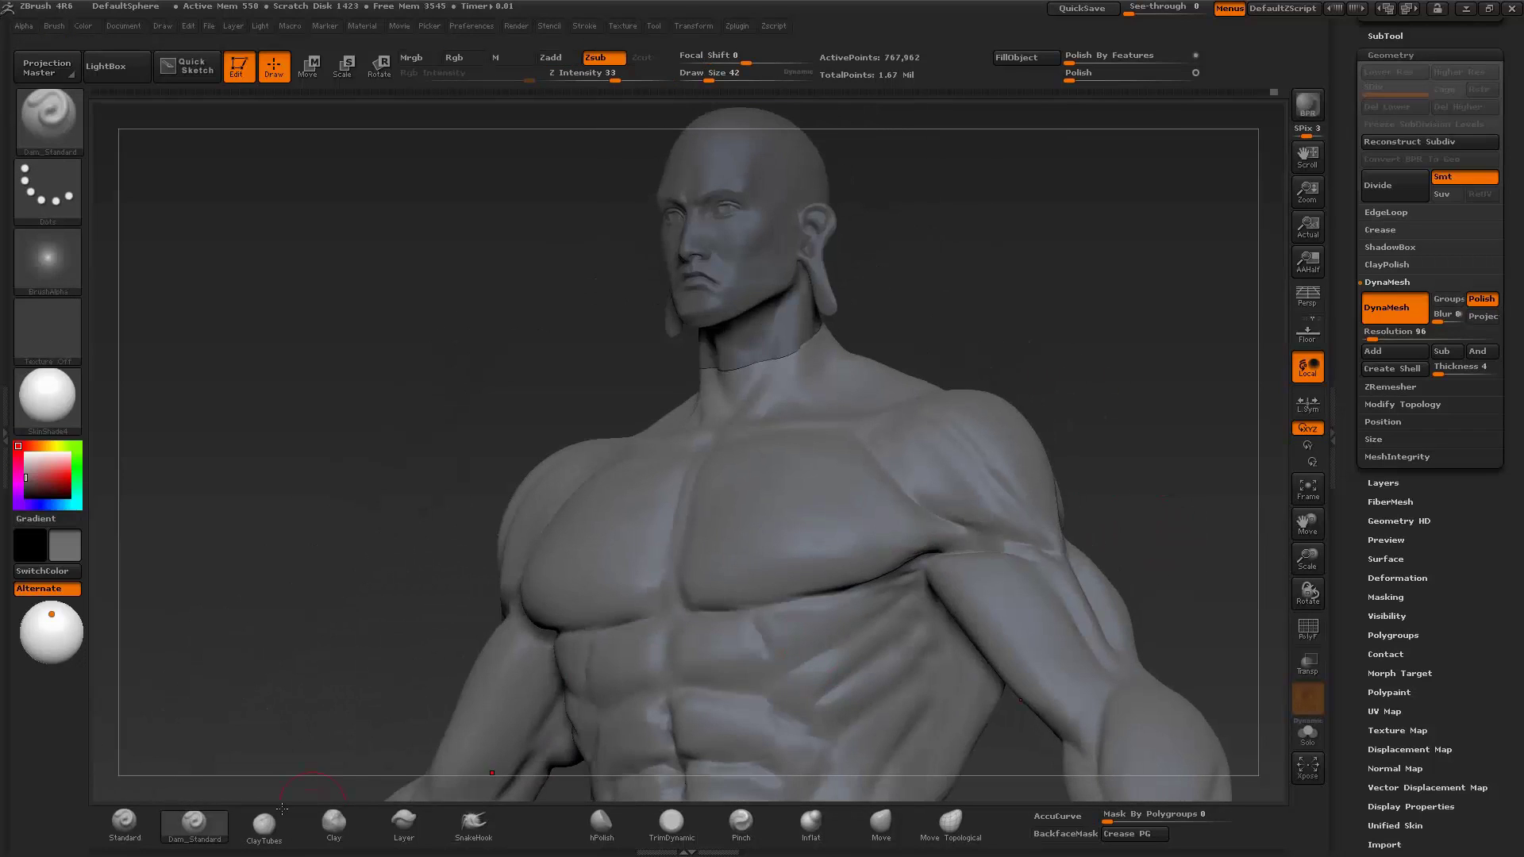
pyautogui.moveTo(1021, 531); pyautogui.dragTo(1009, 562)
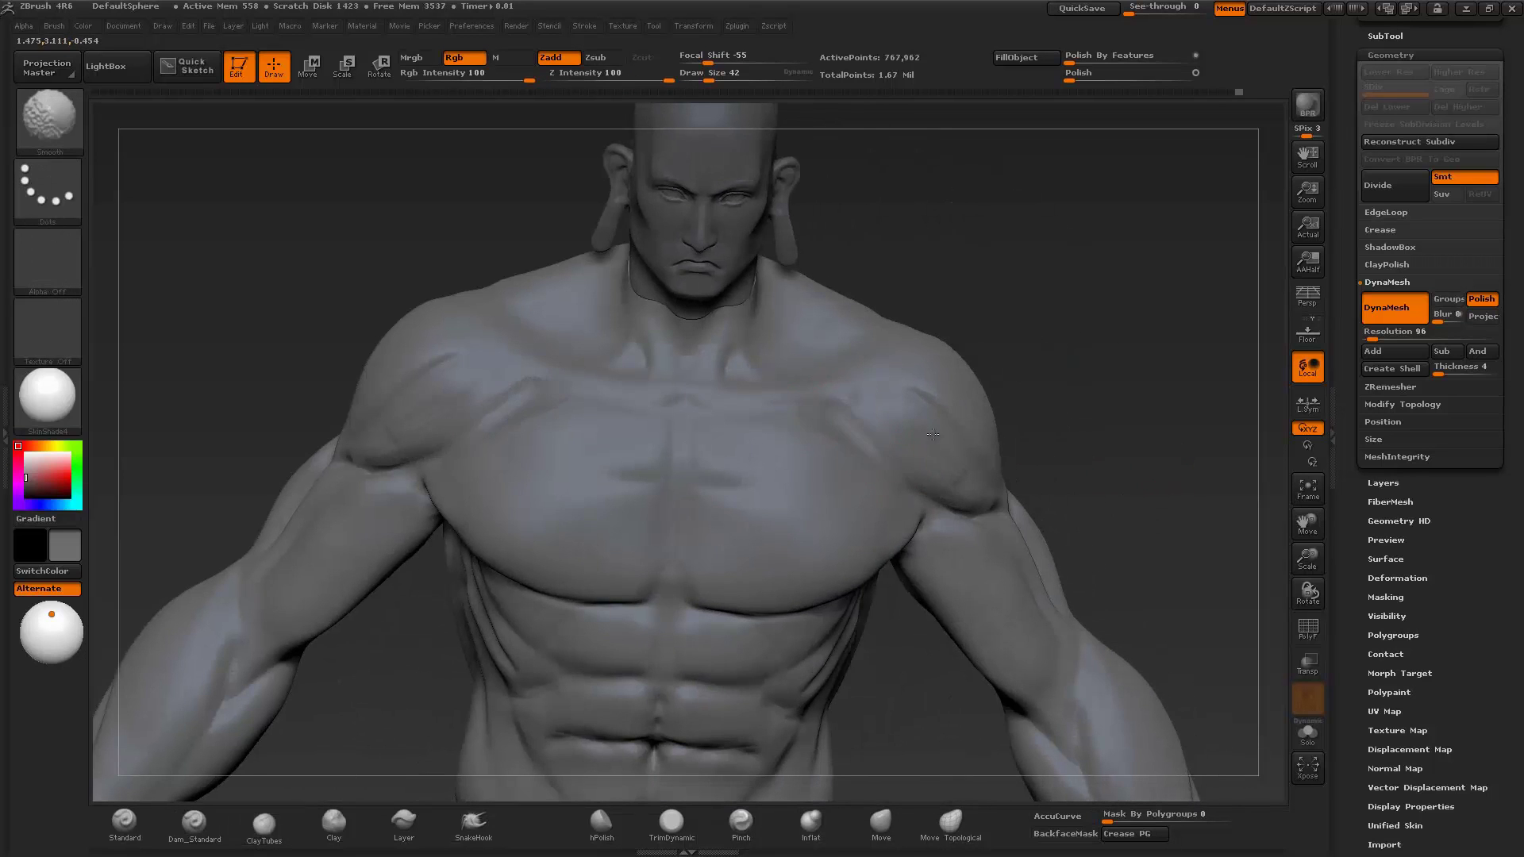
pyautogui.moveTo(1120, 369); pyautogui.dragTo(1084, 460)
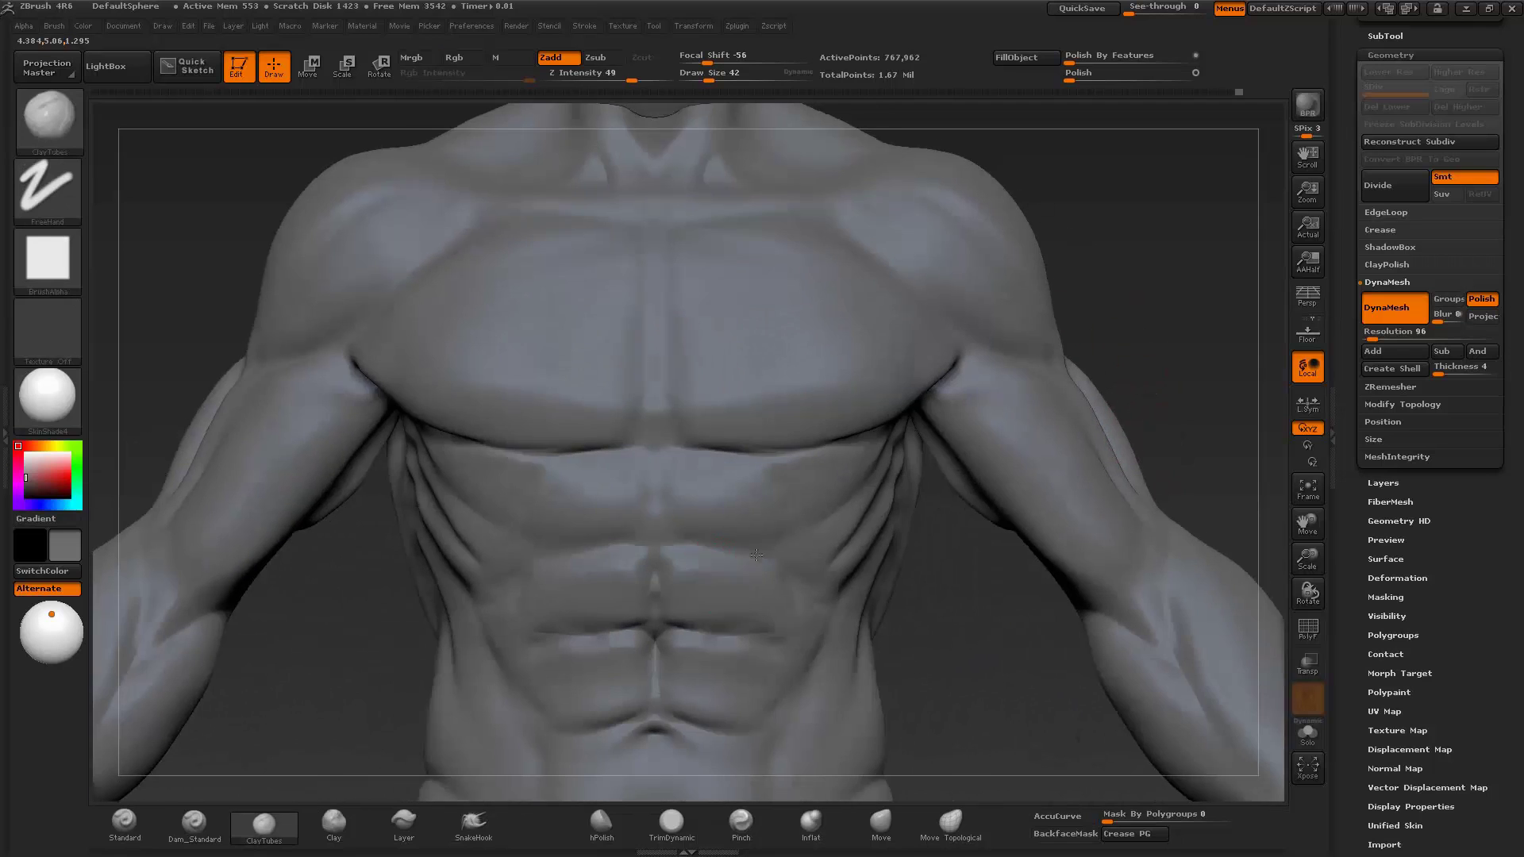
pyautogui.moveTo(712, 530); pyautogui.dragTo(674, 547)
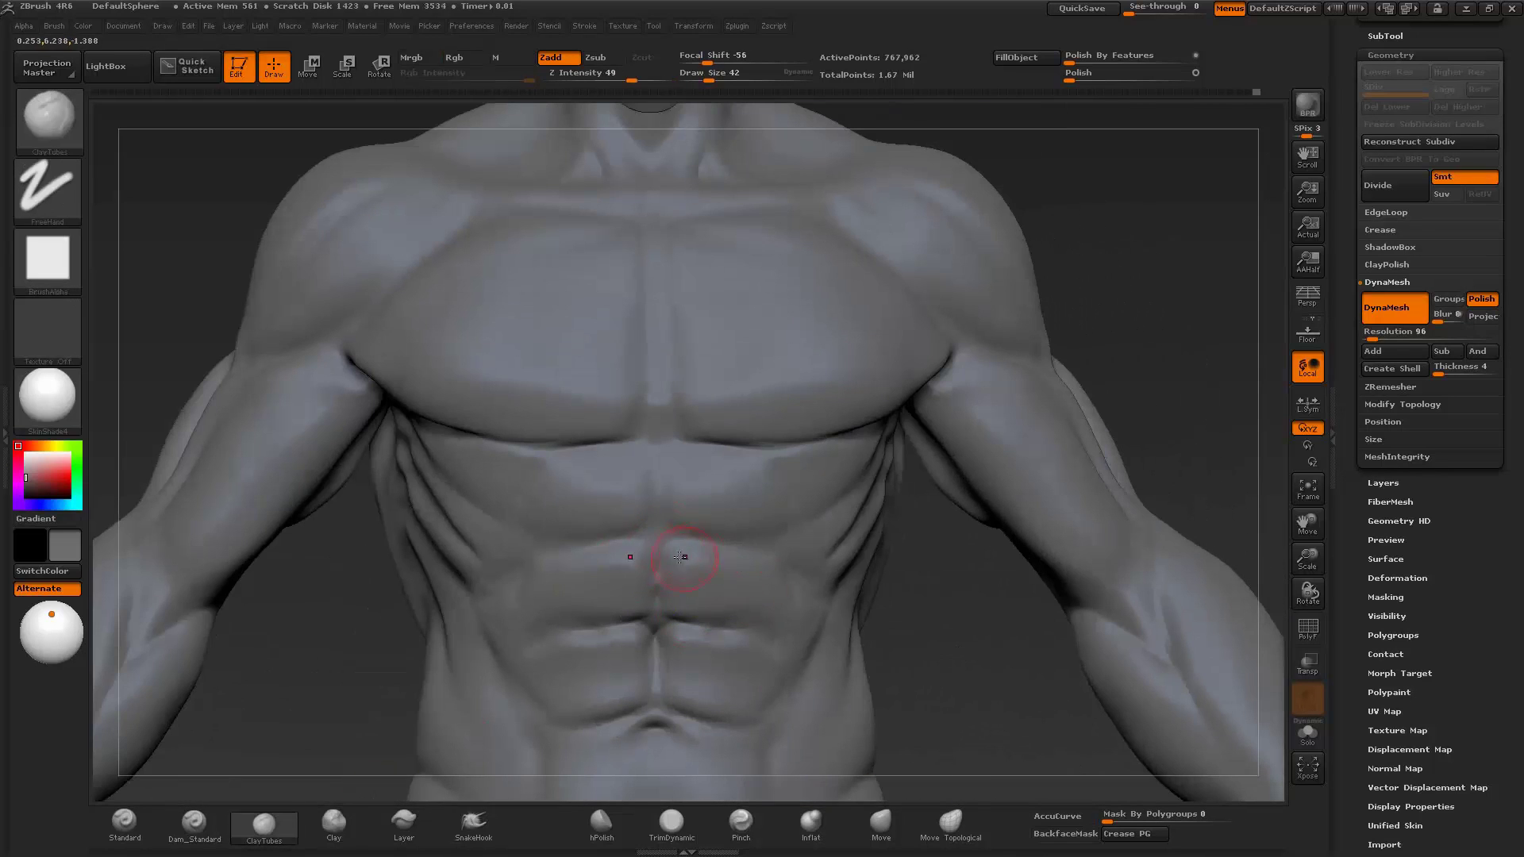
pyautogui.moveTo(671, 565); pyautogui.dragTo(721, 472)
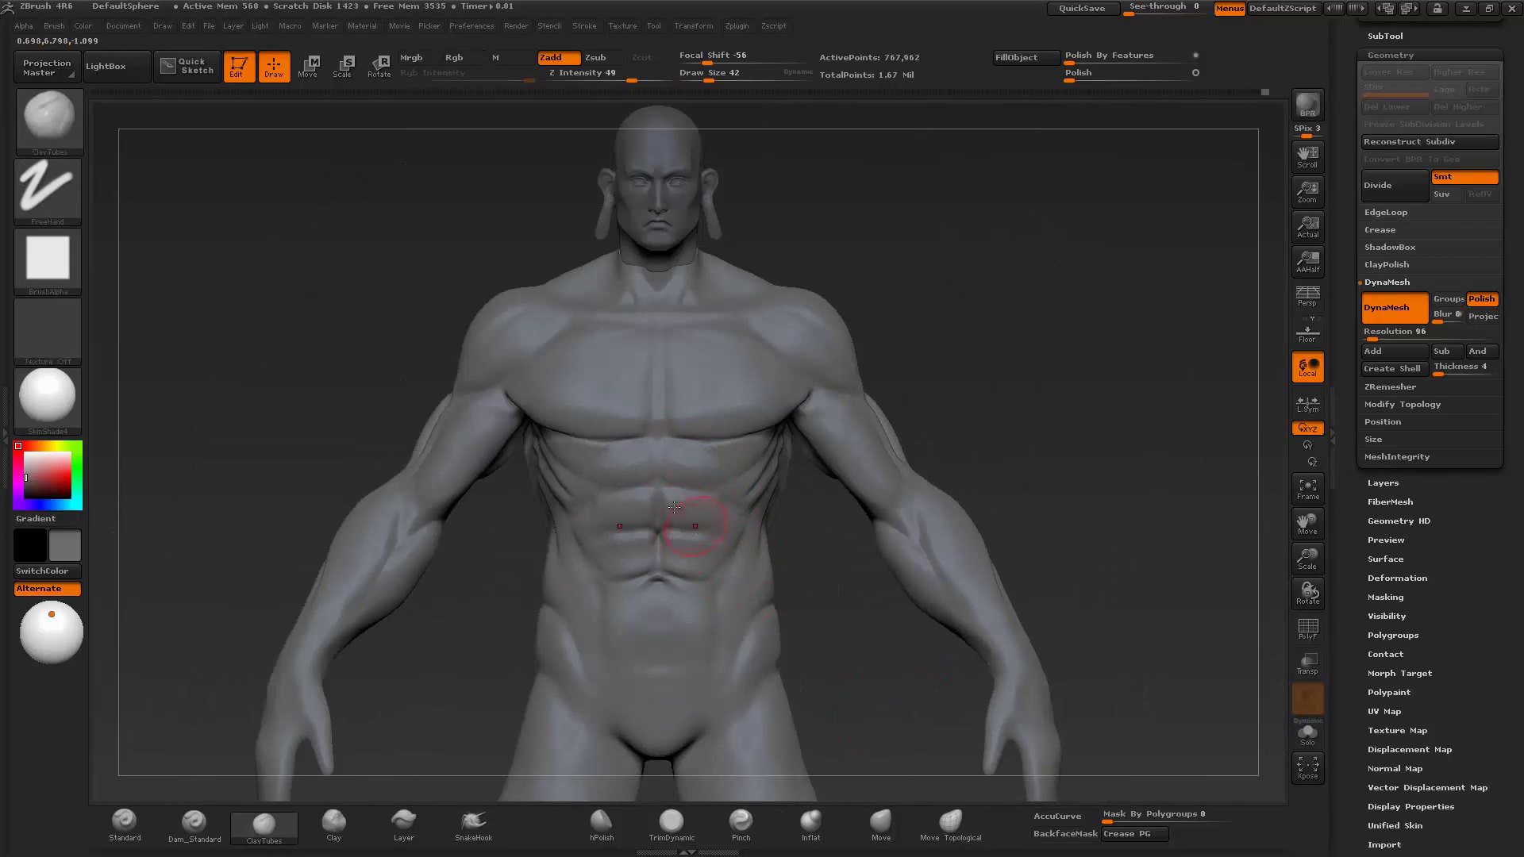
pyautogui.press('shift')
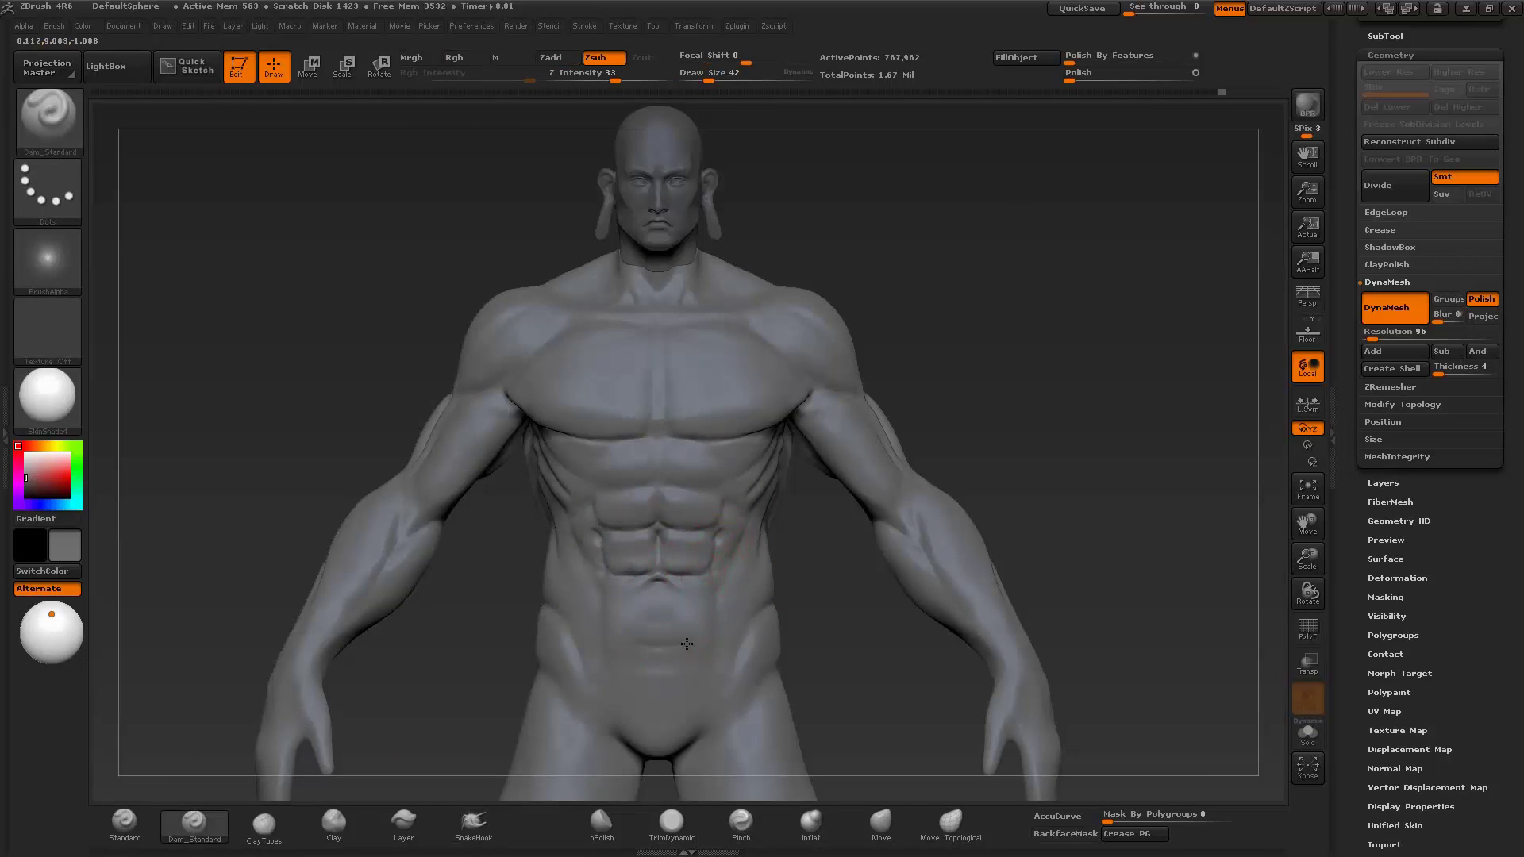
pyautogui.moveTo(687, 644)
pyautogui.mouseDown()
pyautogui.moveTo(825, 638)
pyautogui.moveTo(715, 534)
pyautogui.moveTo(697, 754)
pyautogui.moveTo(714, 497)
pyautogui.moveTo(671, 378)
pyautogui.moveTo(763, 404)
pyautogui.mouseUp()
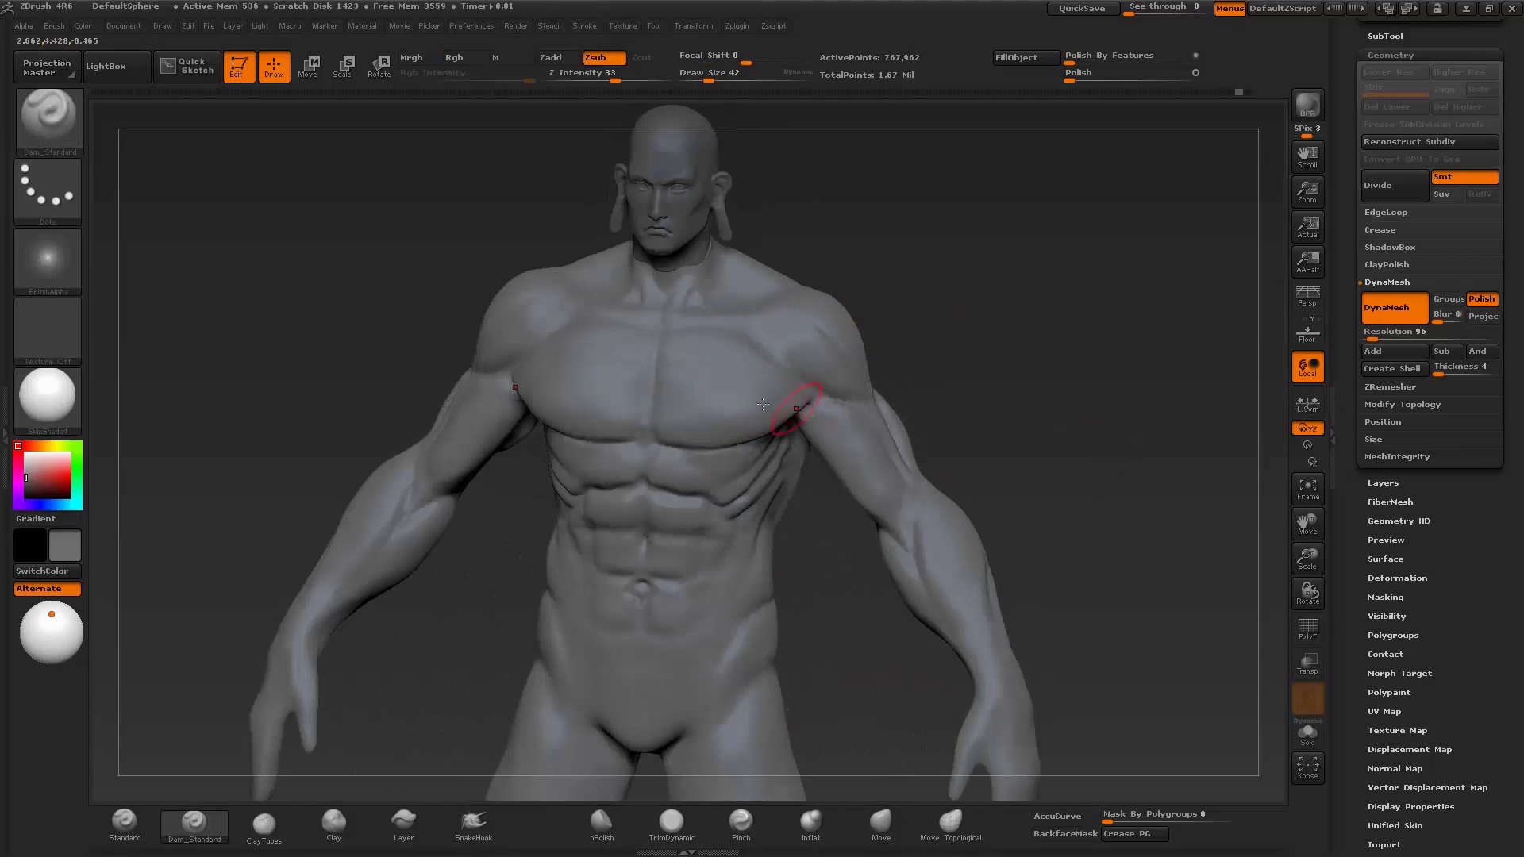
pyautogui.moveTo(678, 348); pyautogui.dragTo(808, 408)
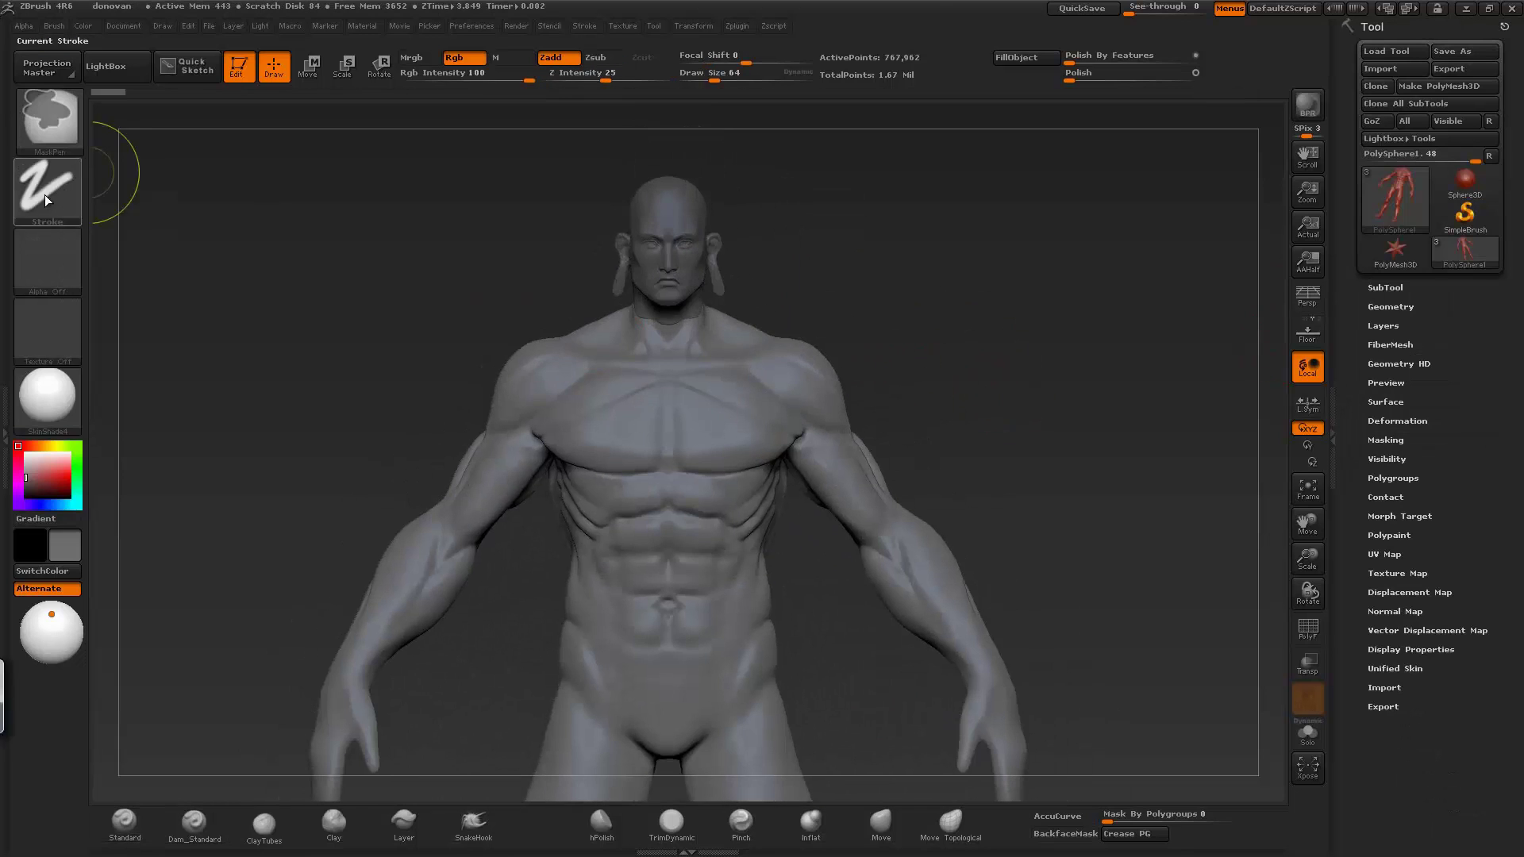
# - Set the brush stroke to FreeHand and adjust the figure's placement
pyautogui.click(77, 221)
pyautogui.click(310, 194)
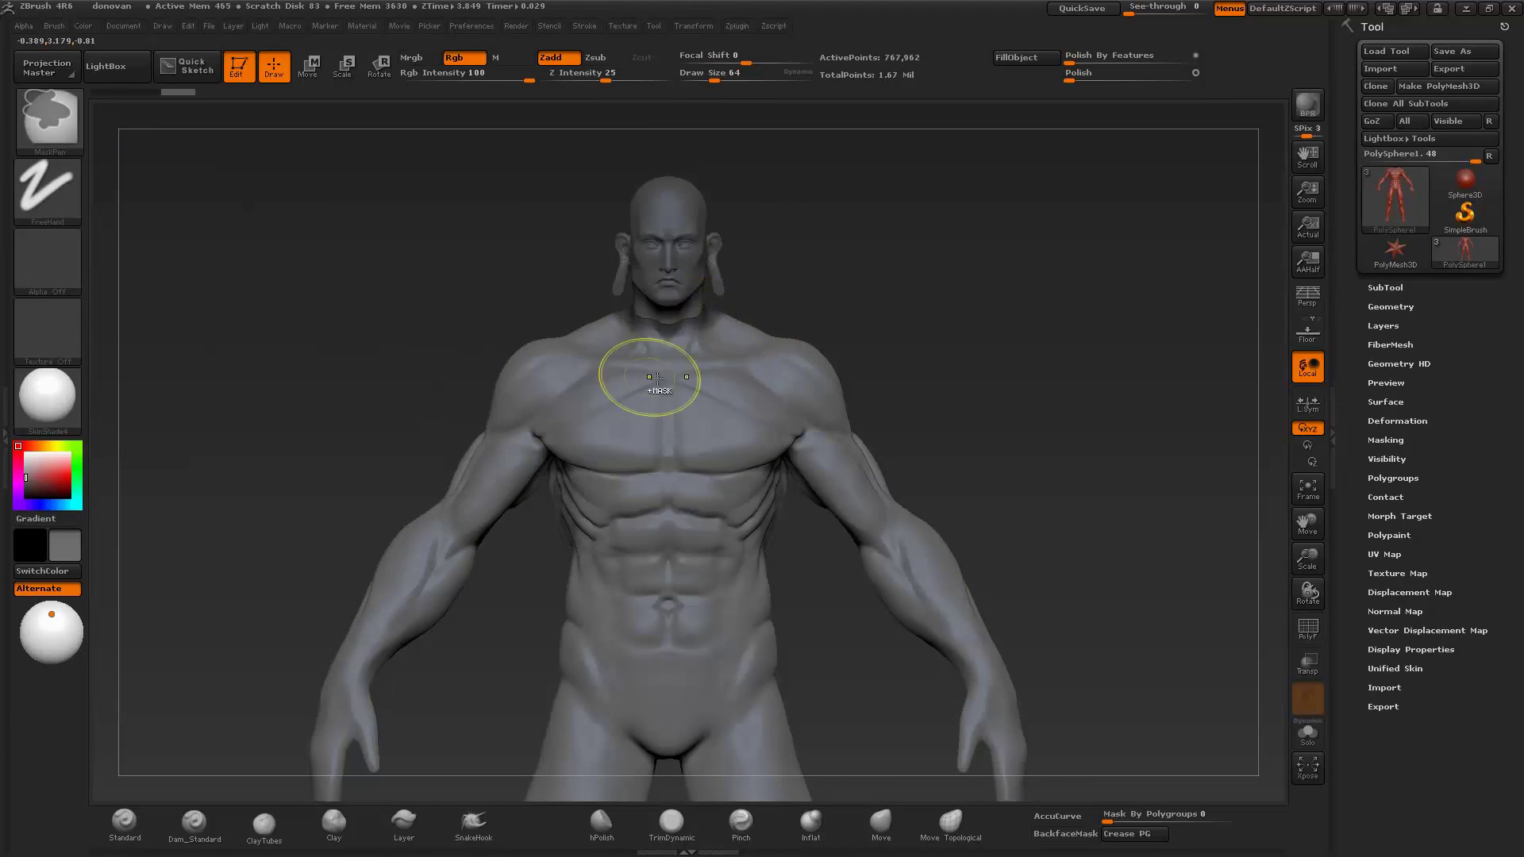
pyautogui.moveTo(658, 377); pyautogui.dragTo(735, 344)
pyautogui.press('e')
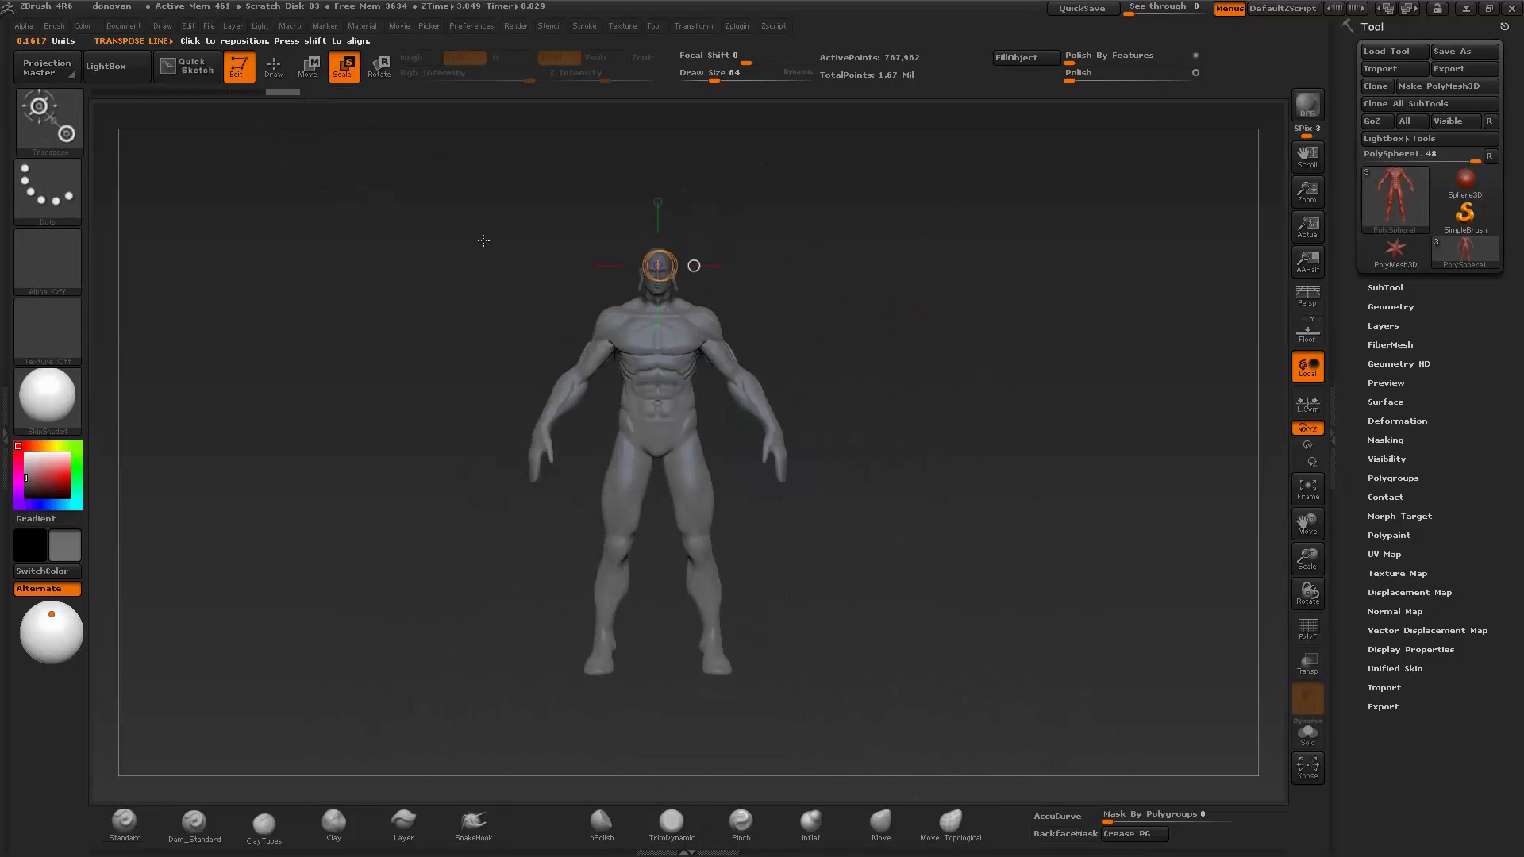
pyautogui.moveTo(696, 619); pyautogui.dragTo(700, 325)
pyautogui.moveTo(680, 445)
pyautogui.mouseDown()
pyautogui.moveTo(670, 667)
pyautogui.moveTo(1038, 581)
pyautogui.moveTo(1024, 672)
pyautogui.mouseUp()
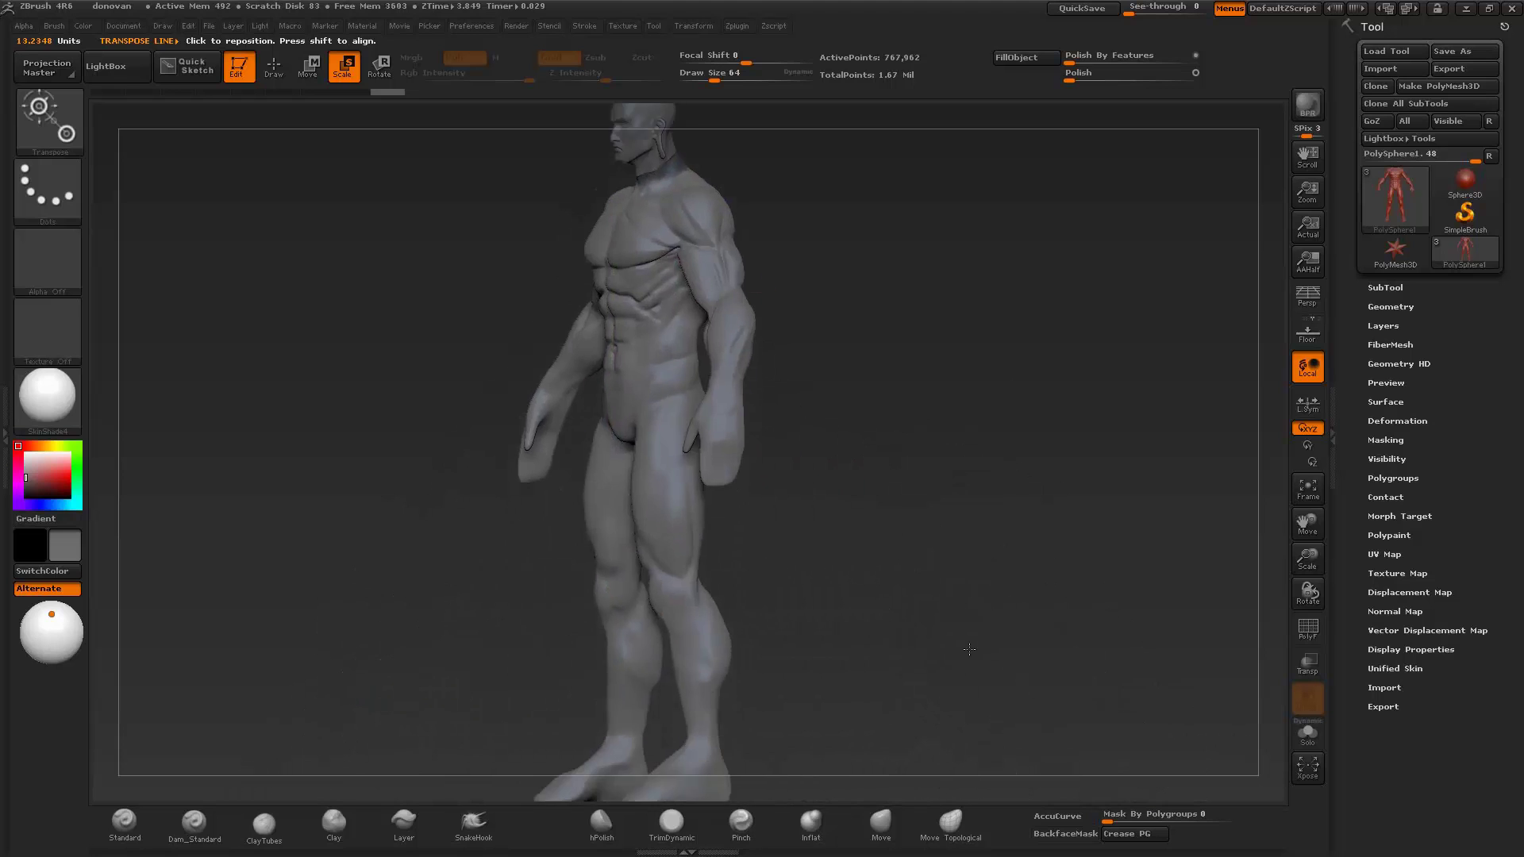
# - Reshape the back of the heels with the Move brush, viewed from behind
pyautogui.moveTo(894, 560); pyautogui.dragTo(1111, 556)
pyautogui.click(333, 822)
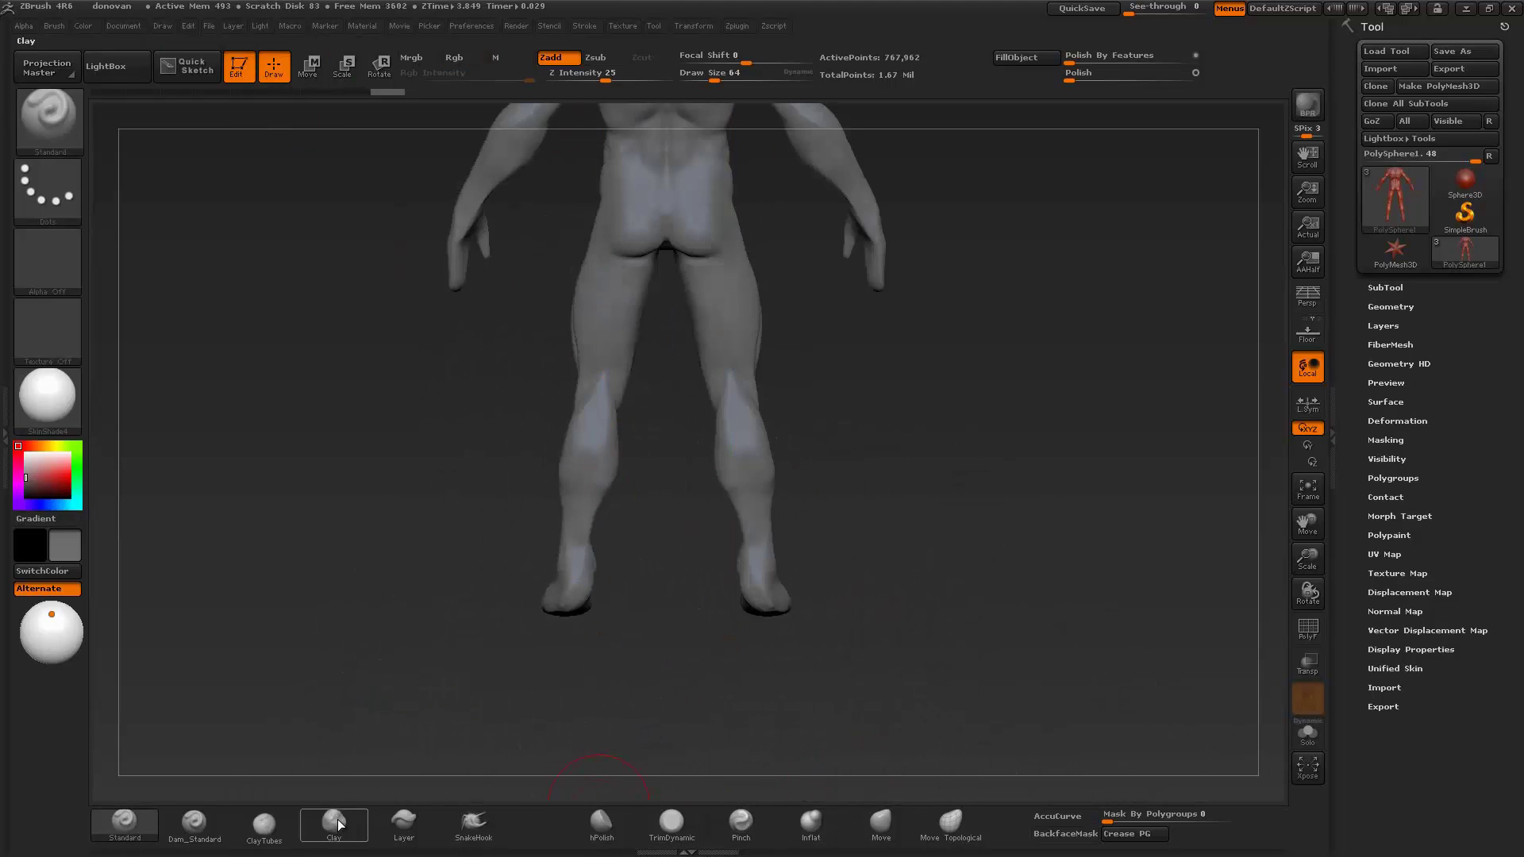
pyautogui.moveTo(953, 715)
pyautogui.keyDown('alt'); pyautogui.mouseDown()
pyautogui.moveTo(797, 636)
pyautogui.moveTo(911, 612)
pyautogui.moveTo(774, 689)
pyautogui.moveTo(952, 487)
pyautogui.moveTo(987, 704)
pyautogui.moveTo(729, 553)
pyautogui.mouseUp(); pyautogui.keyUp('alt')
pyautogui.press('b')
pyautogui.press('m')
pyautogui.press('v')
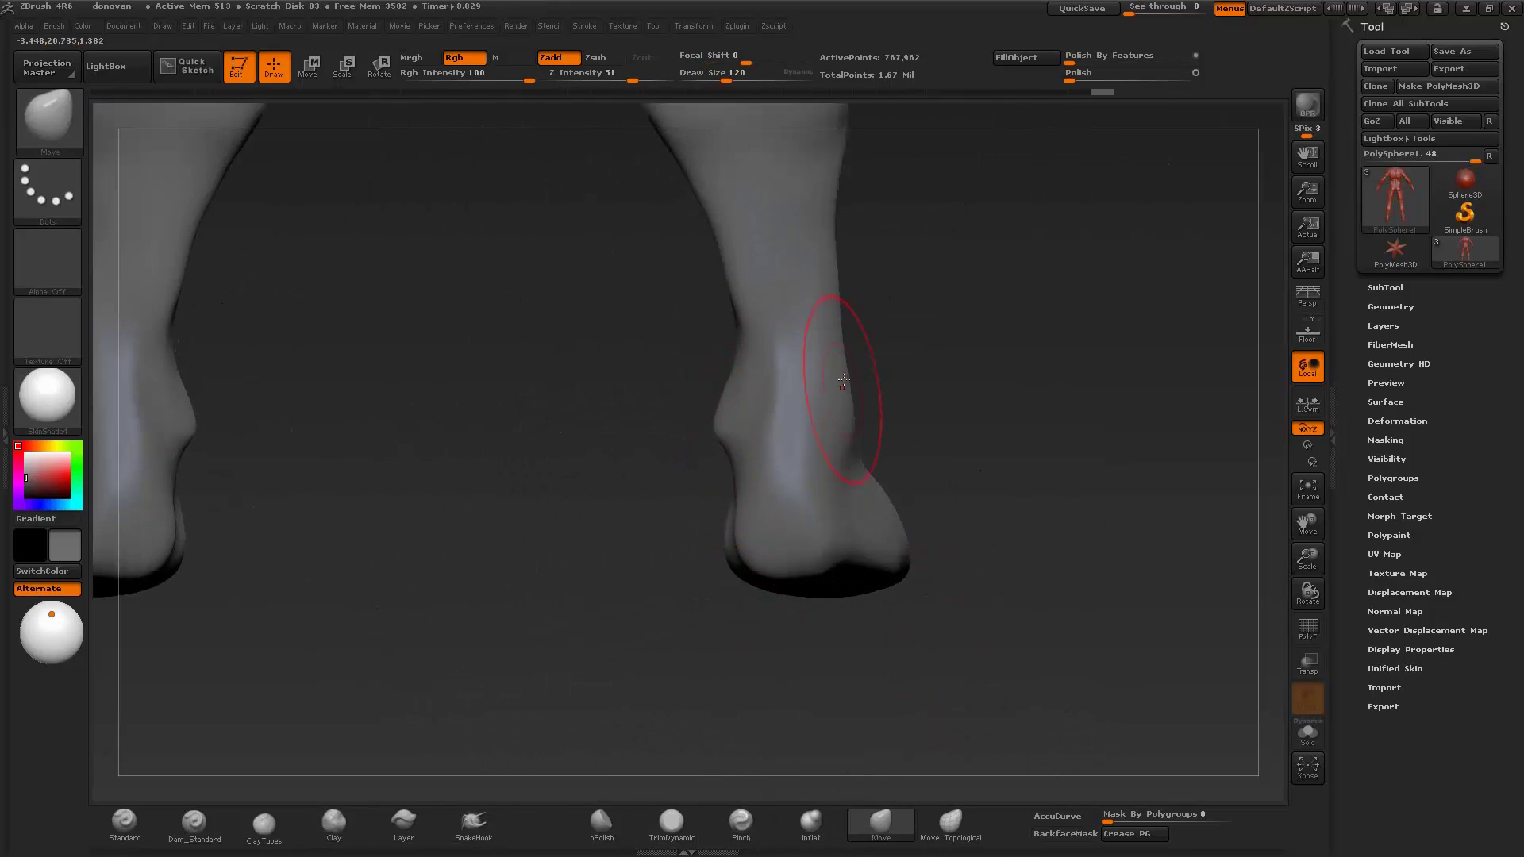
pyautogui.click(333, 822)
pyautogui.moveTo(555, 699); pyautogui.dragTo(837, 471)
# - Check the feet from side and rear views and crease the ankle with Dam_Standard
pyautogui.moveTo(838, 343)
pyautogui.mouseDown()
pyautogui.moveTo(963, 315)
pyautogui.moveTo(707, 537)
pyautogui.mouseUp()
pyautogui.keyDown('shift'); pyautogui.moveTo(768, 304); pyautogui.dragTo(854, 720); pyautogui.keyUp('shift')
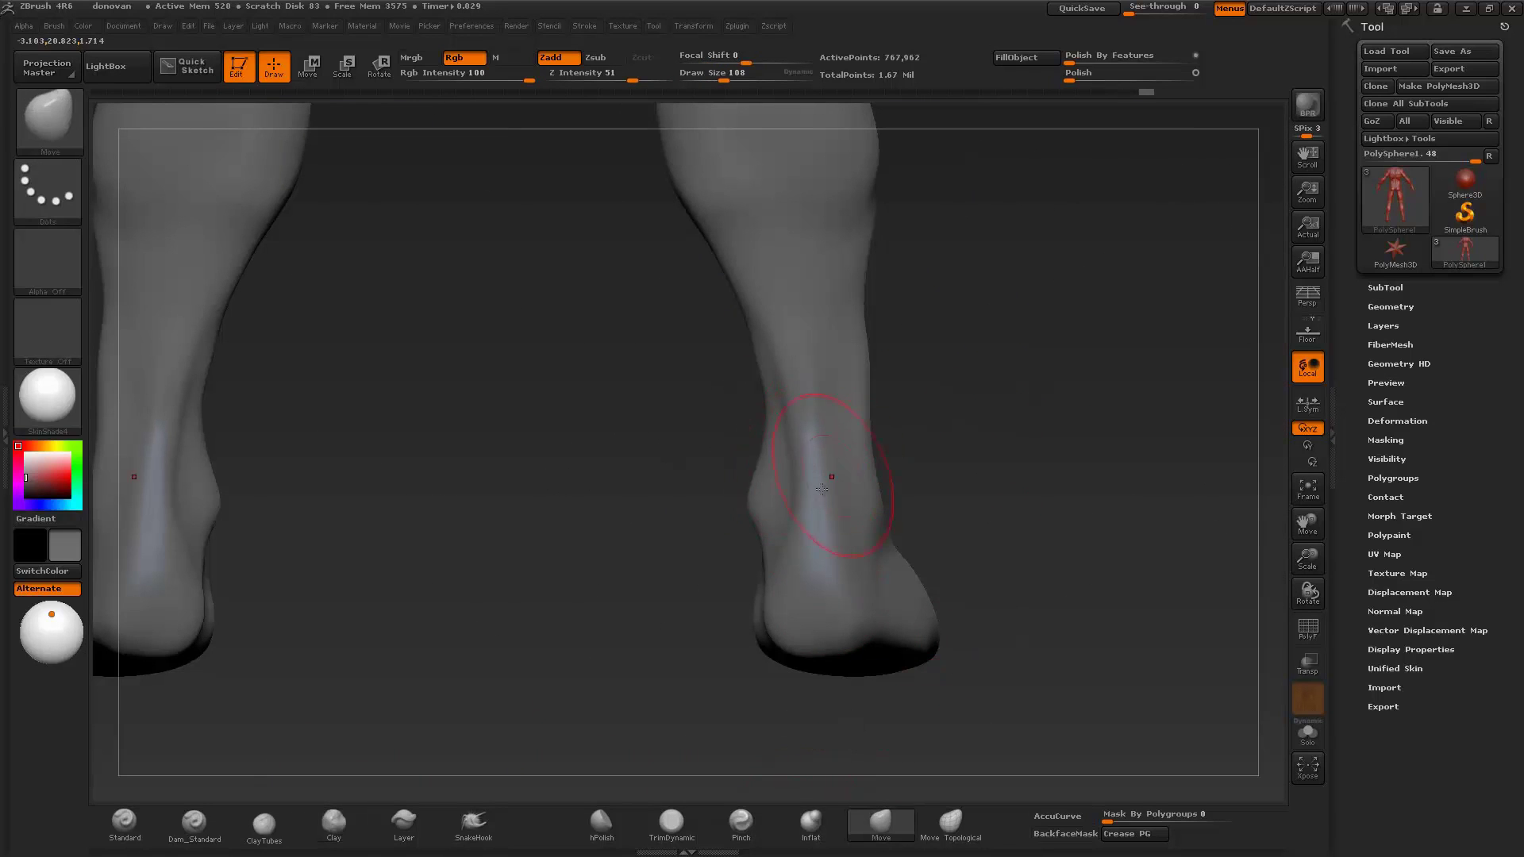
pyautogui.moveTo(965, 349)
pyautogui.mouseDown()
pyautogui.moveTo(801, 535)
pyautogui.moveTo(804, 594)
pyautogui.mouseUp()
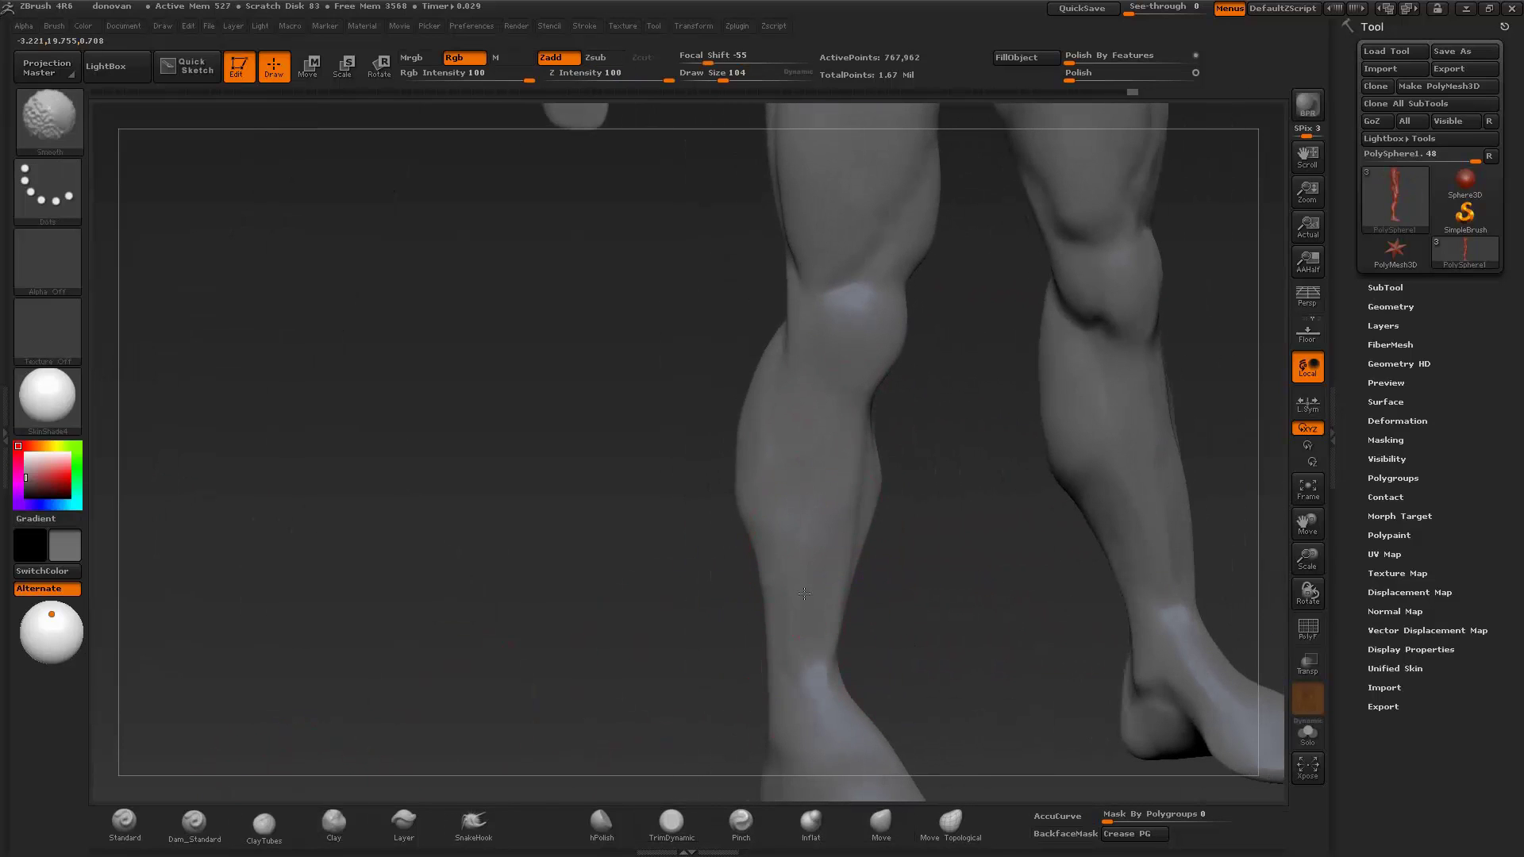
pyautogui.moveTo(778, 657); pyautogui.dragTo(863, 834)
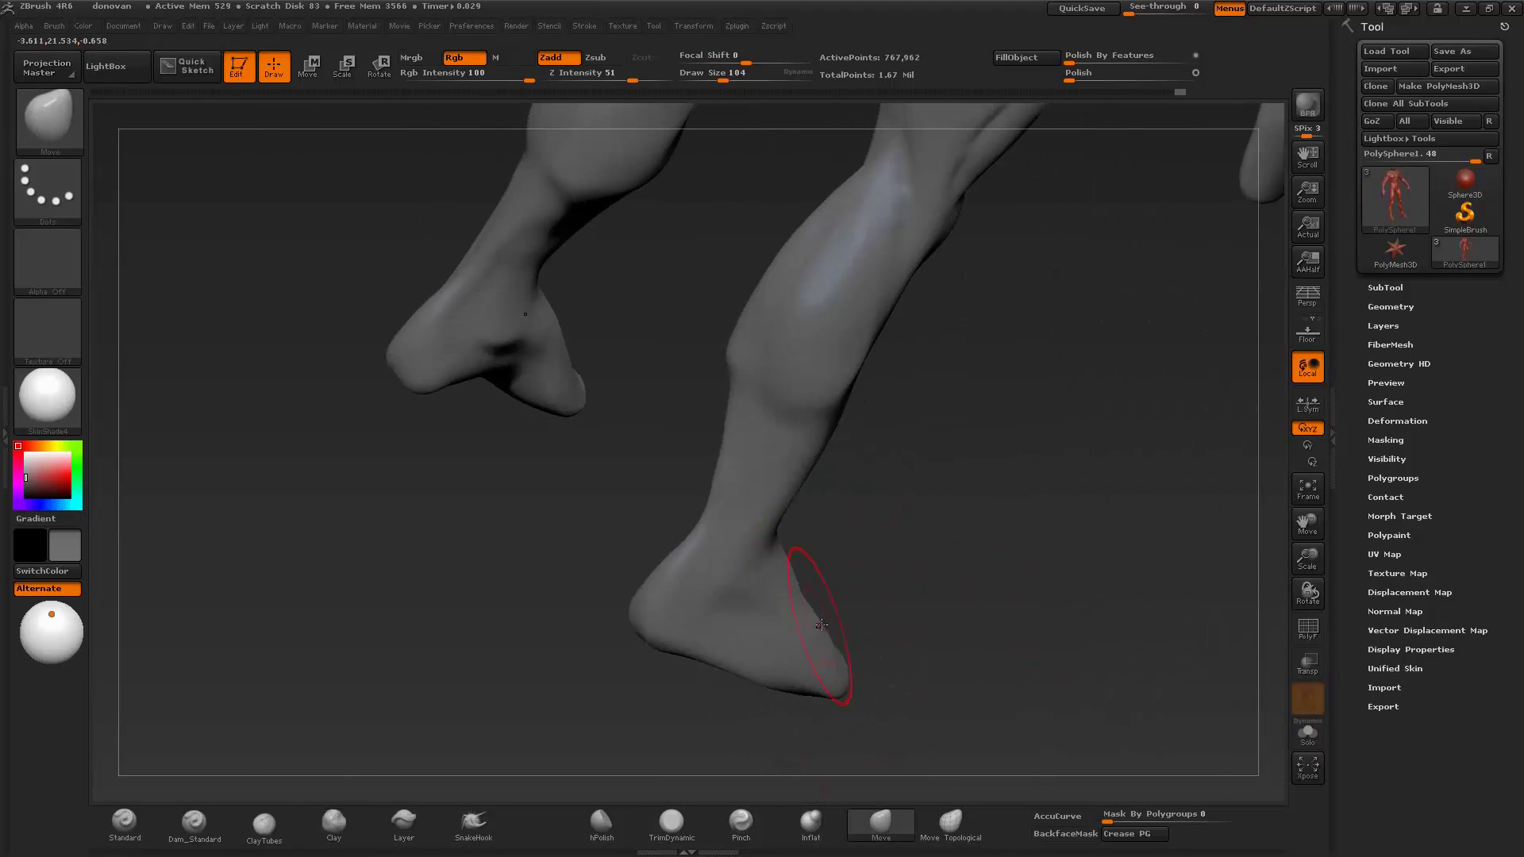
pyautogui.moveTo(822, 625); pyautogui.dragTo(901, 656)
pyautogui.click(193, 824)
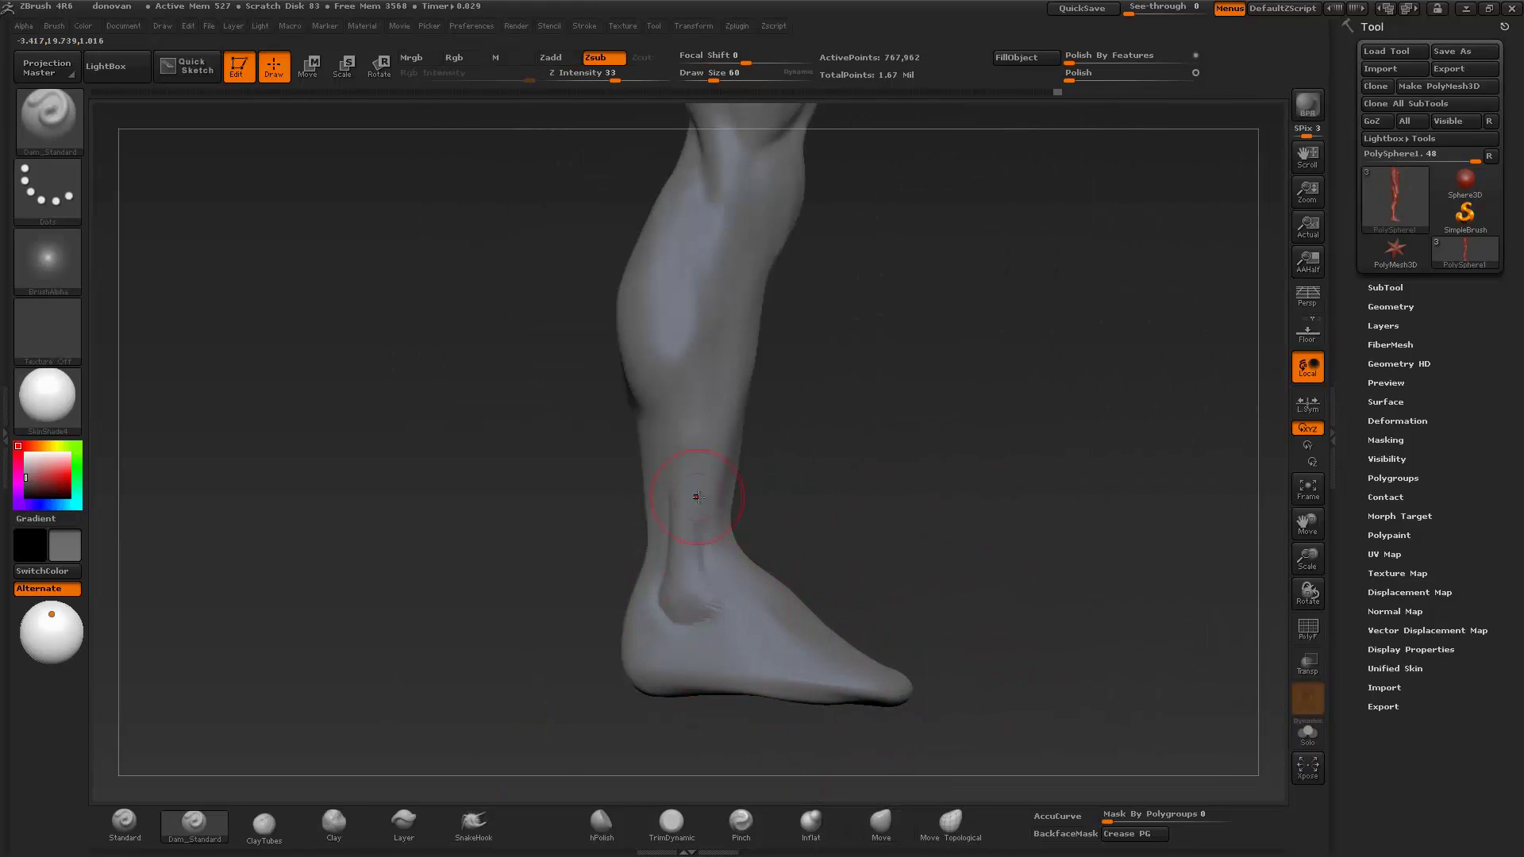
pyautogui.moveTo(834, 476)
pyautogui.mouseDown()
pyautogui.moveTo(1032, 492)
pyautogui.moveTo(970, 633)
pyautogui.moveTo(731, 630)
pyautogui.moveTo(890, 663)
pyautogui.moveTo(987, 752)
pyautogui.moveTo(1055, 337)
pyautogui.moveTo(873, 516)
pyautogui.moveTo(846, 471)
pyautogui.moveTo(1025, 433)
pyautogui.moveTo(1088, 524)
pyautogui.moveTo(794, 476)
pyautogui.mouseUp()
pyautogui.press('f')
# - Make the head subtool active with the Move brush selected
pyautogui.keyDown('alt'); pyautogui.click(766, 467); pyautogui.keyUp('alt')
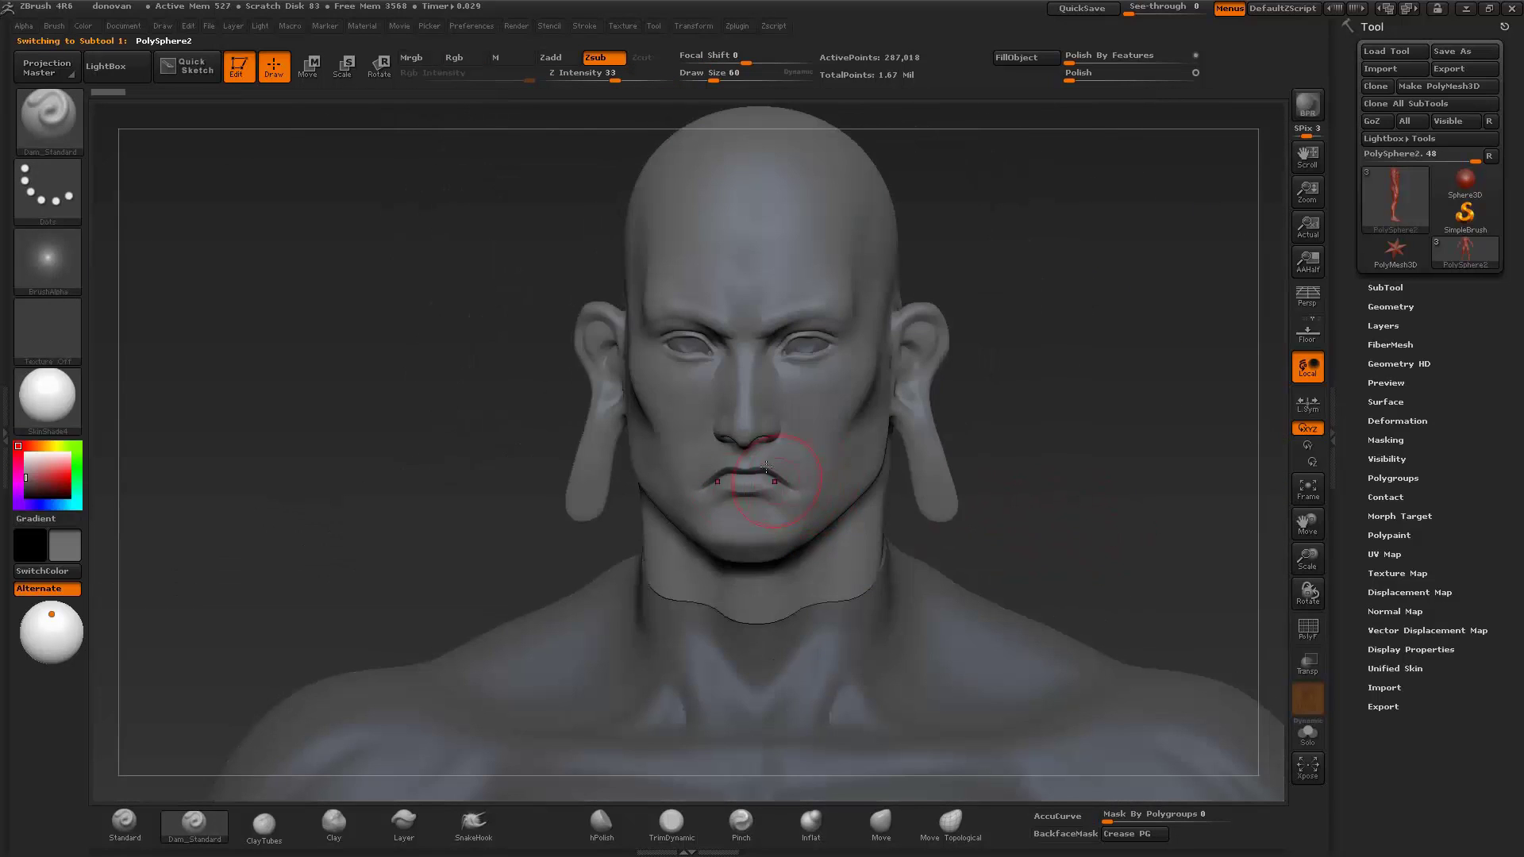
pyautogui.press('b')
pyautogui.press('m')
pyautogui.press('v')
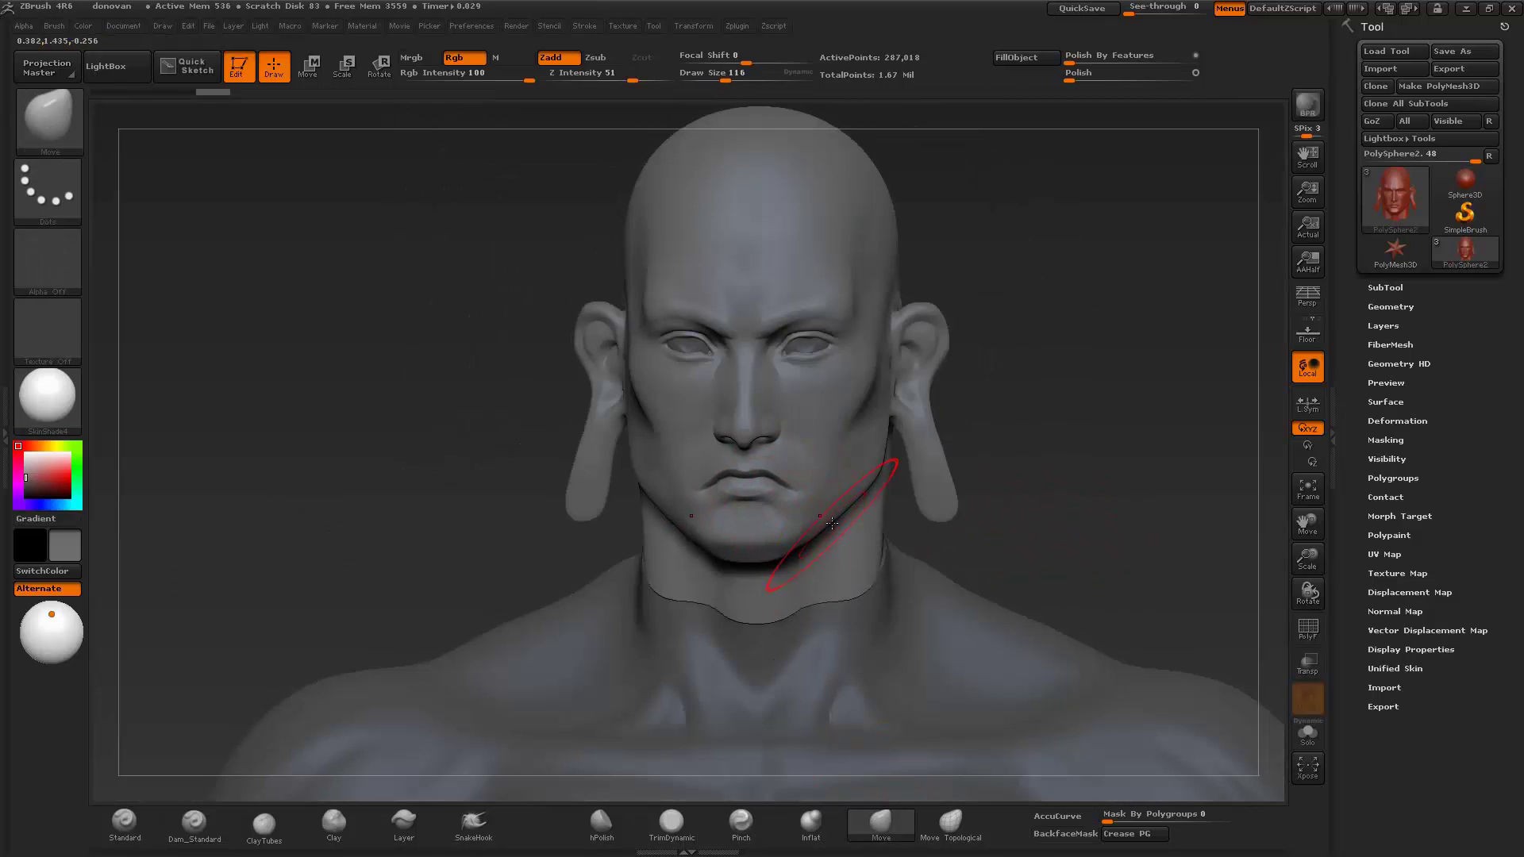